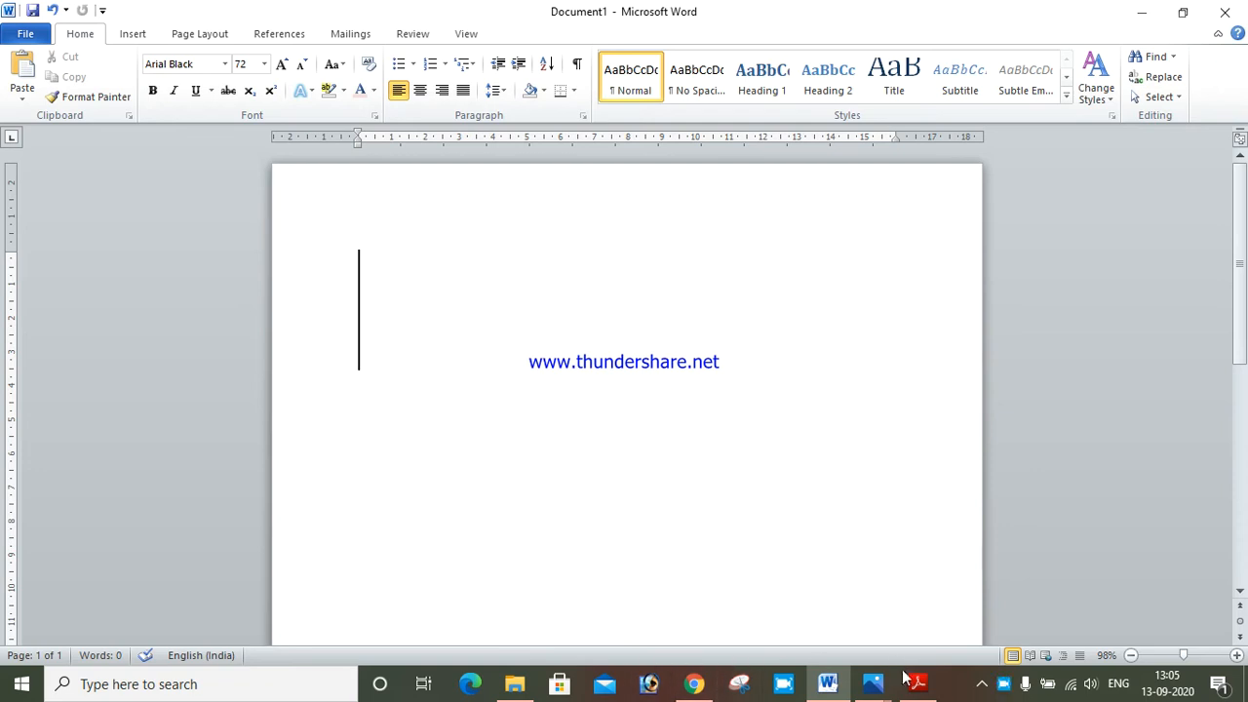
- Switch to the 6.MsWord.pdf notes in Adobe Reader and review the Clipboard and Font block sections of the Home tab
{"action": "left_click", "coordinate": [918, 684]}
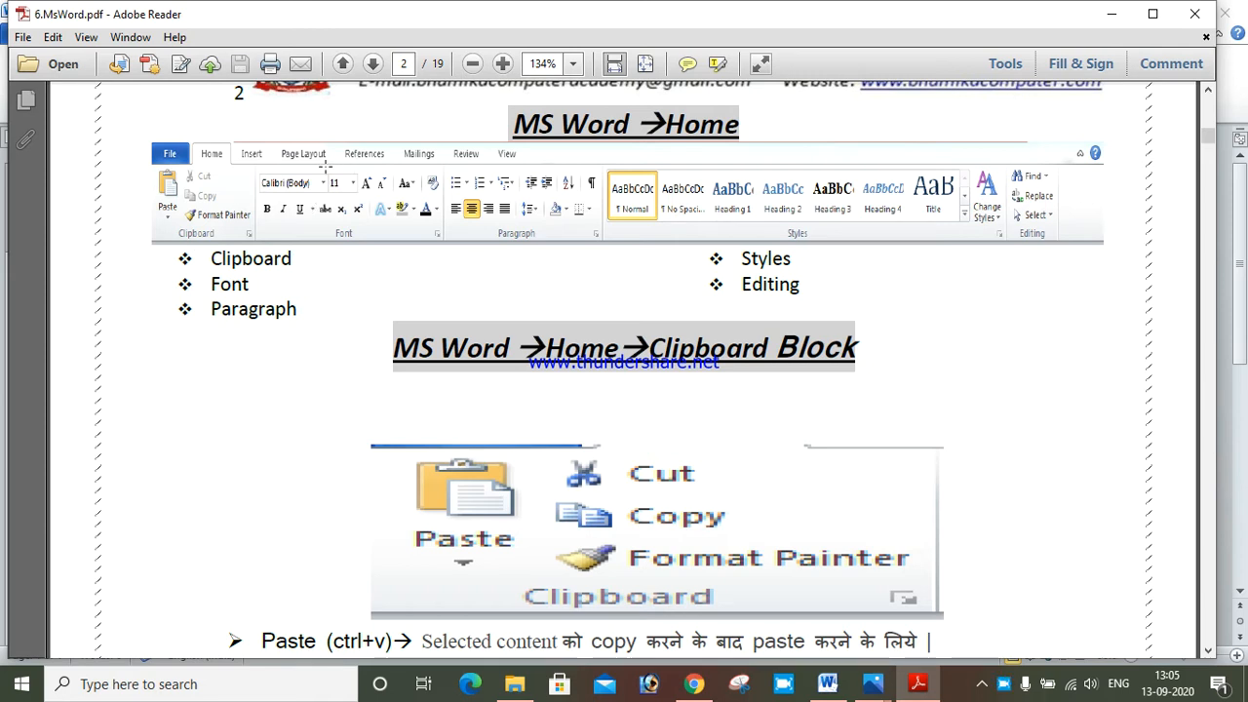
{"action": "scroll", "coordinate": [352, 295], "scroll_direction": "down", "scroll_amount": 6}
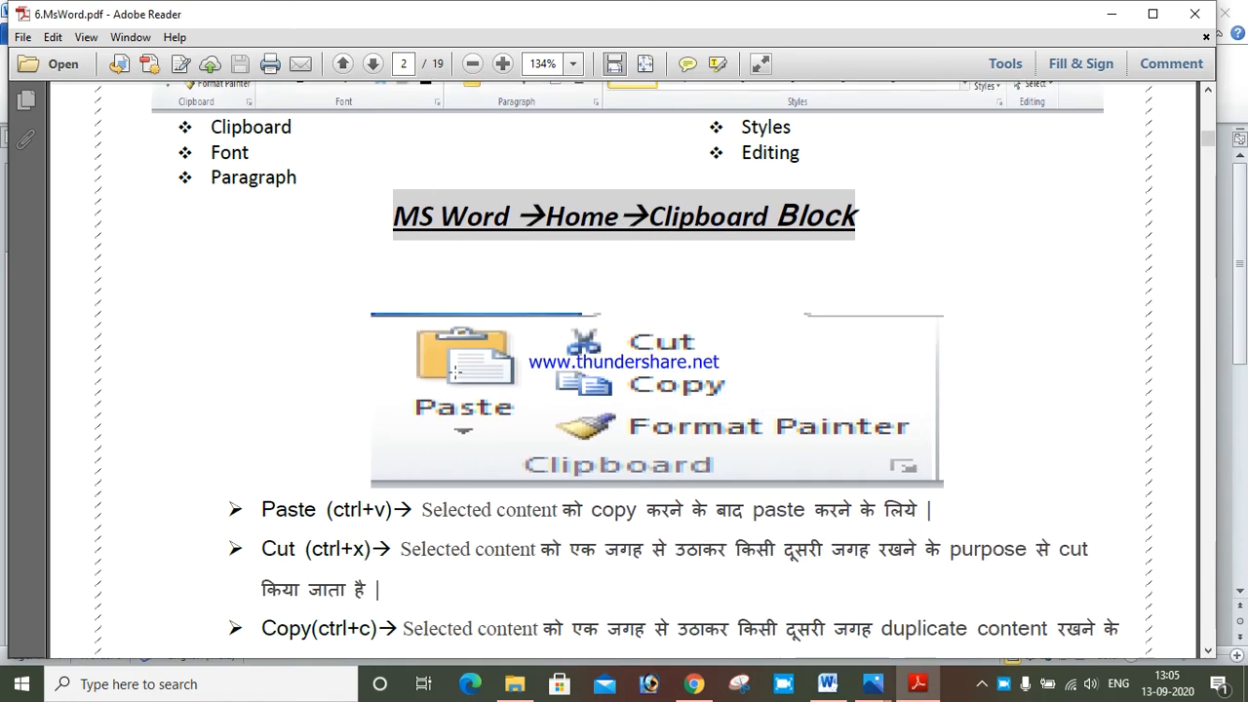
{"action": "scroll", "coordinate": [459, 382], "scroll_direction": "down", "scroll_amount": 9}
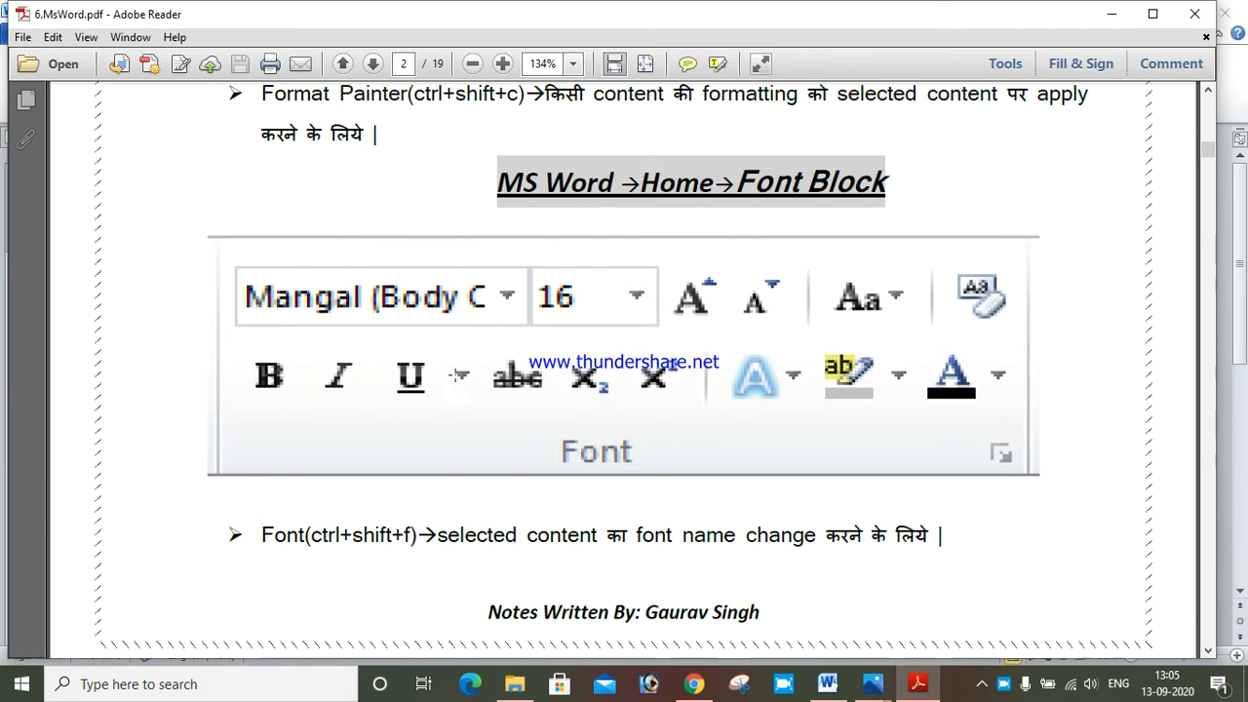
{"action": "scroll", "coordinate": [454, 375], "scroll_direction": "down", "scroll_amount": 5}
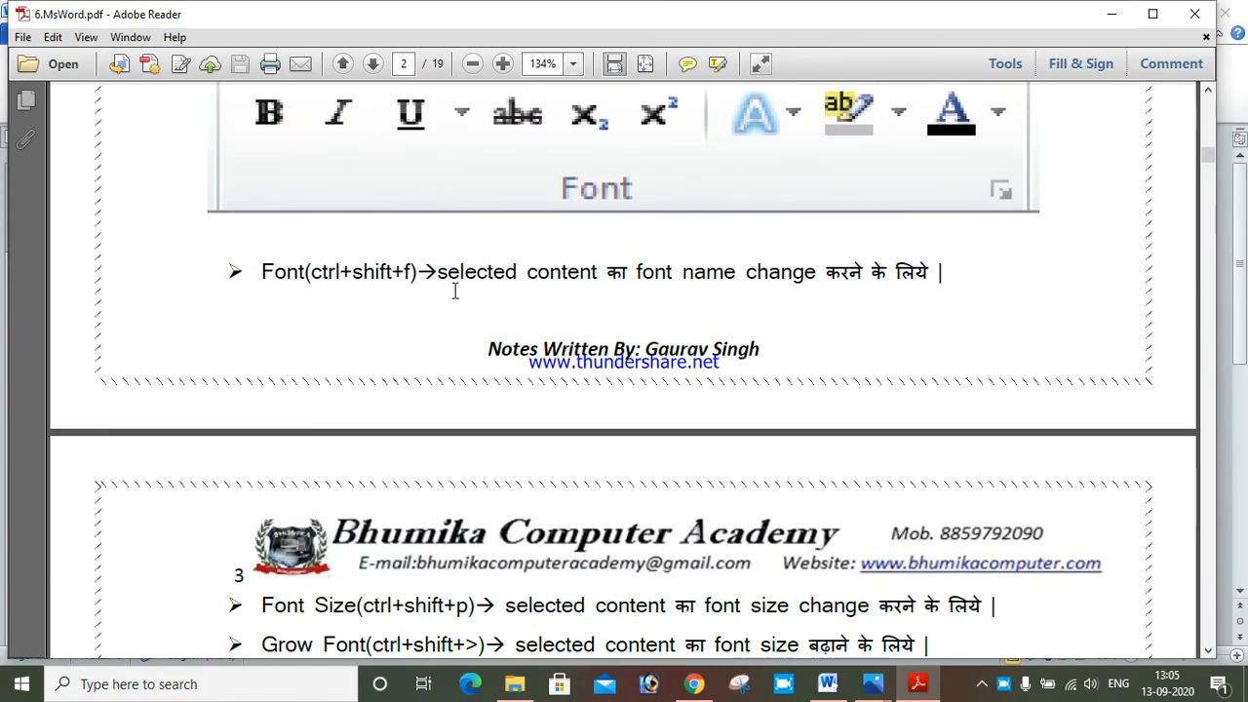
{"action": "scroll", "coordinate": [450, 310], "scroll_direction": "down", "scroll_amount": 1}
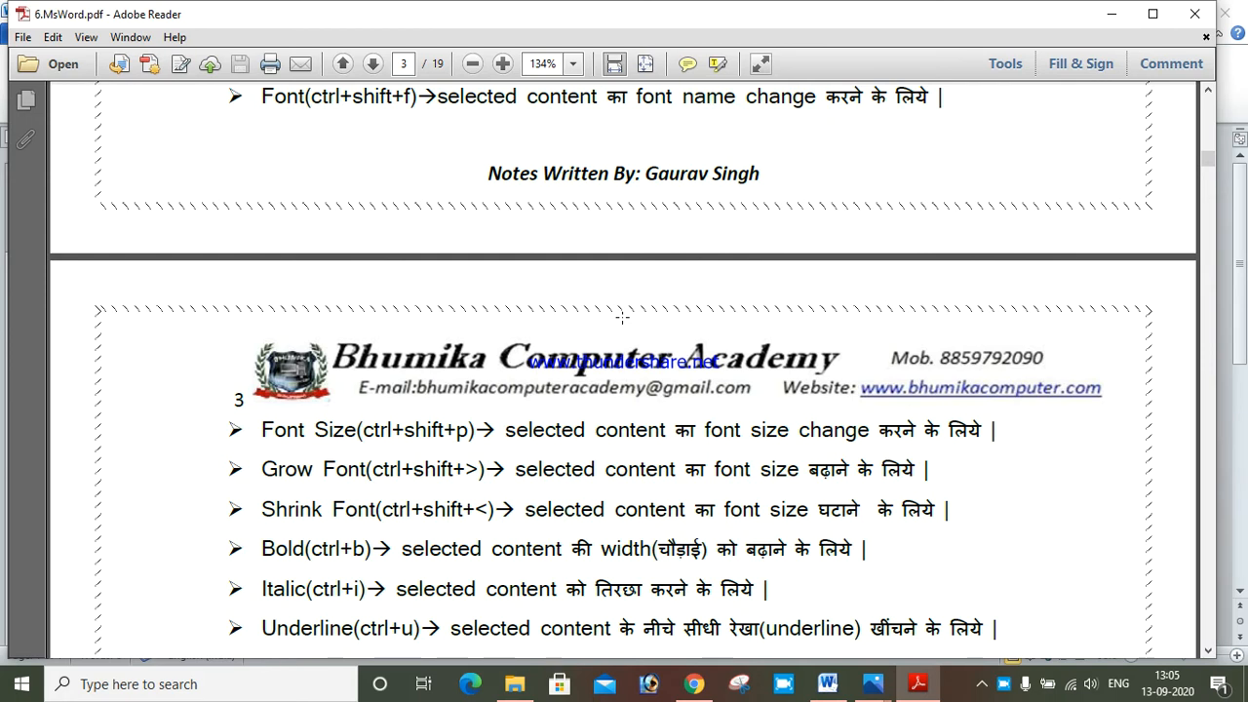
{"action": "scroll", "coordinate": [622, 317], "scroll_direction": "down", "scroll_amount": 2}
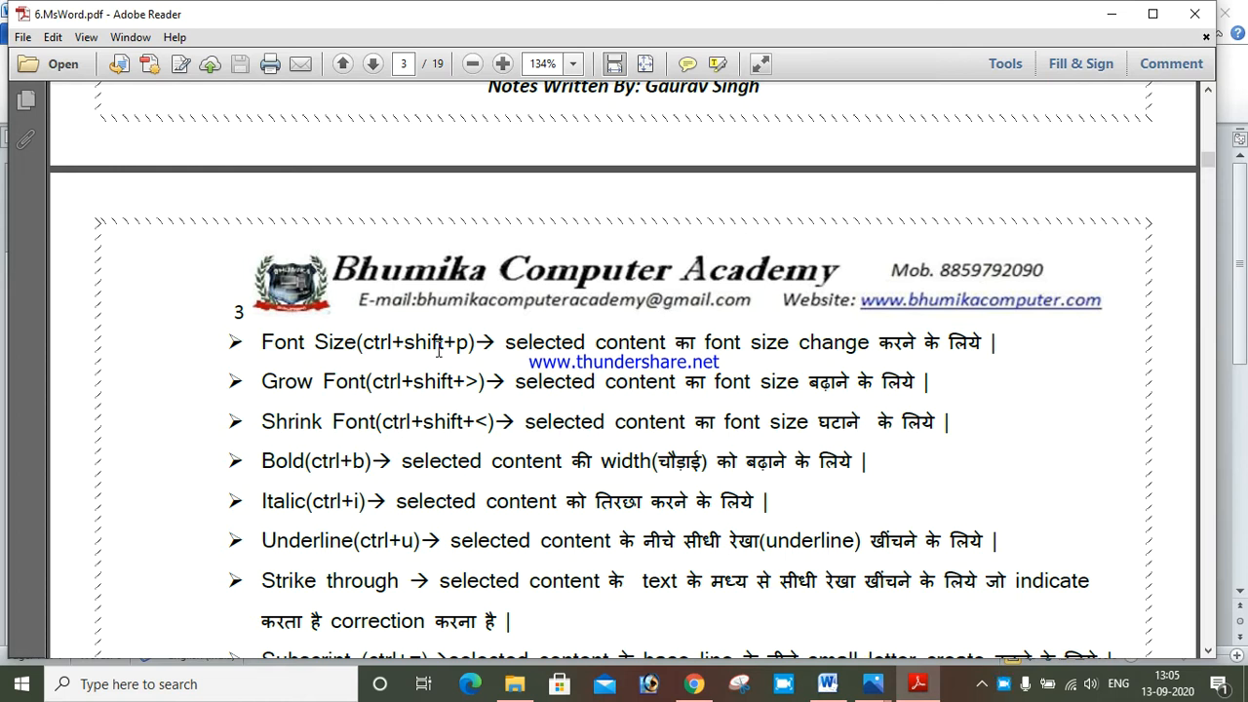
{"action": "scroll", "coordinate": [420, 369], "scroll_direction": "up", "scroll_amount": 7}
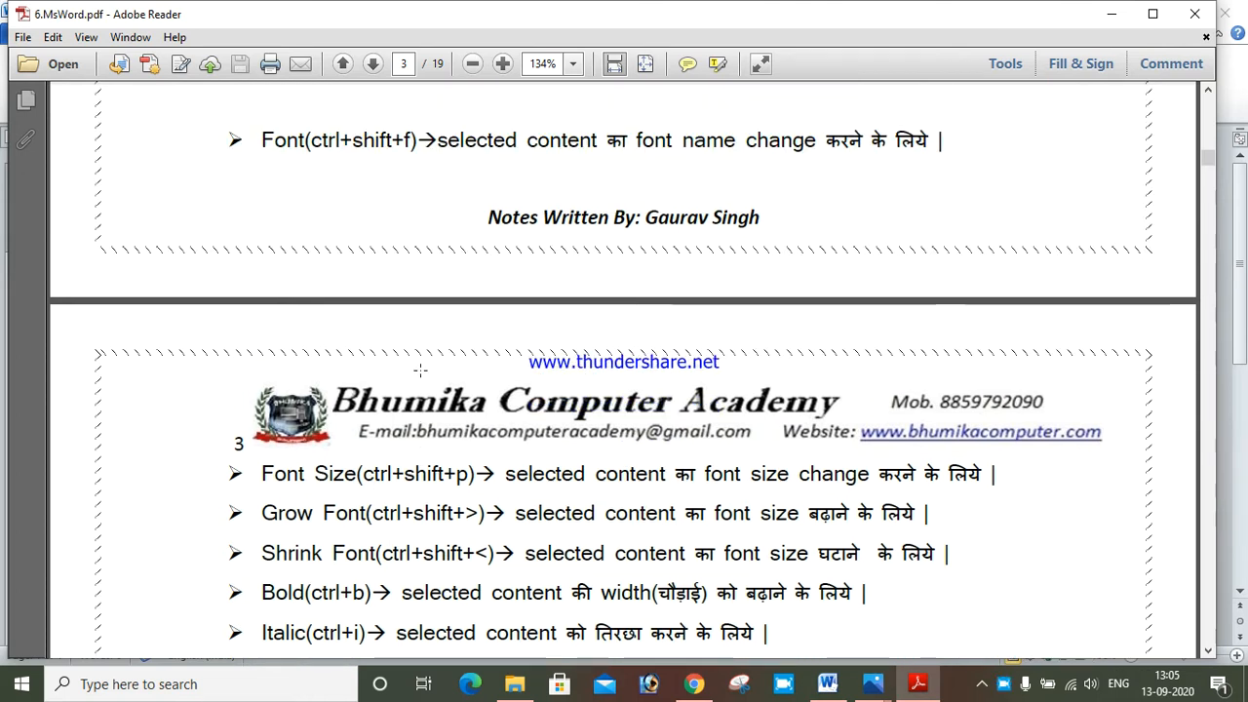
{"action": "scroll", "coordinate": [423, 378], "scroll_direction": "up", "scroll_amount": 4}
{"action": "scroll", "coordinate": [400, 382], "scroll_direction": "down", "scroll_amount": 2}
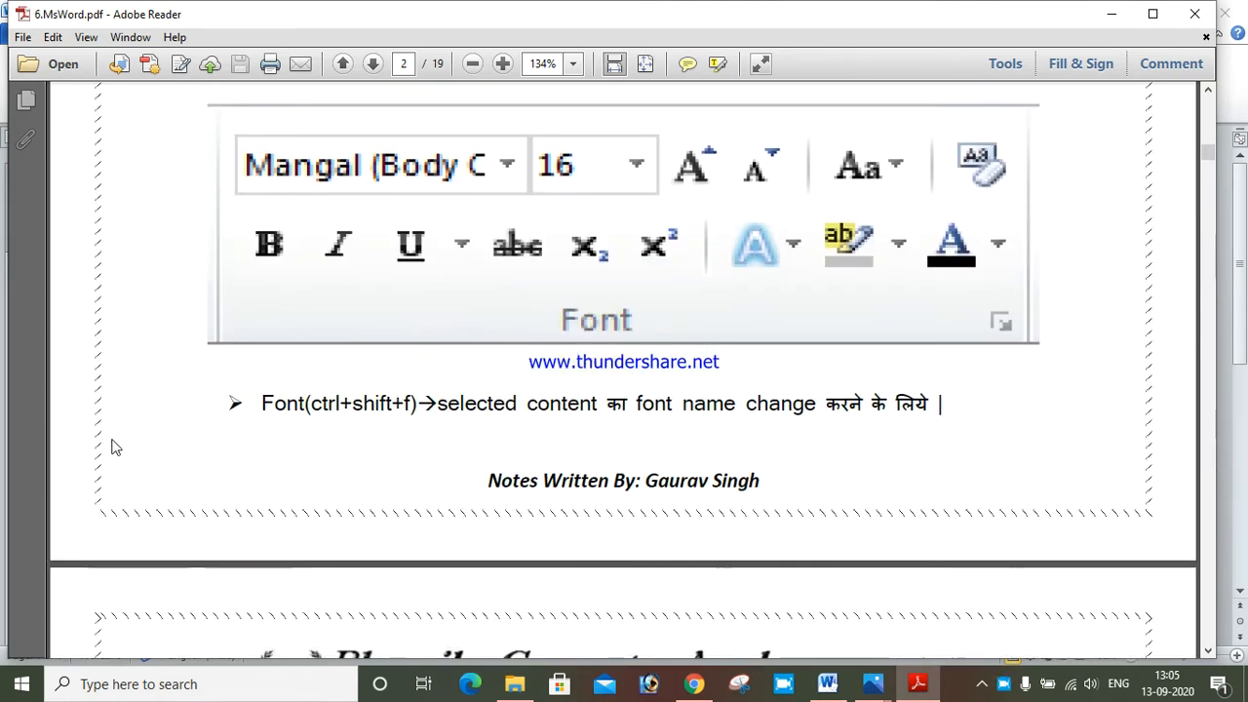
{"action": "scroll", "coordinate": [622, 419], "scroll_direction": "down", "scroll_amount": 4}
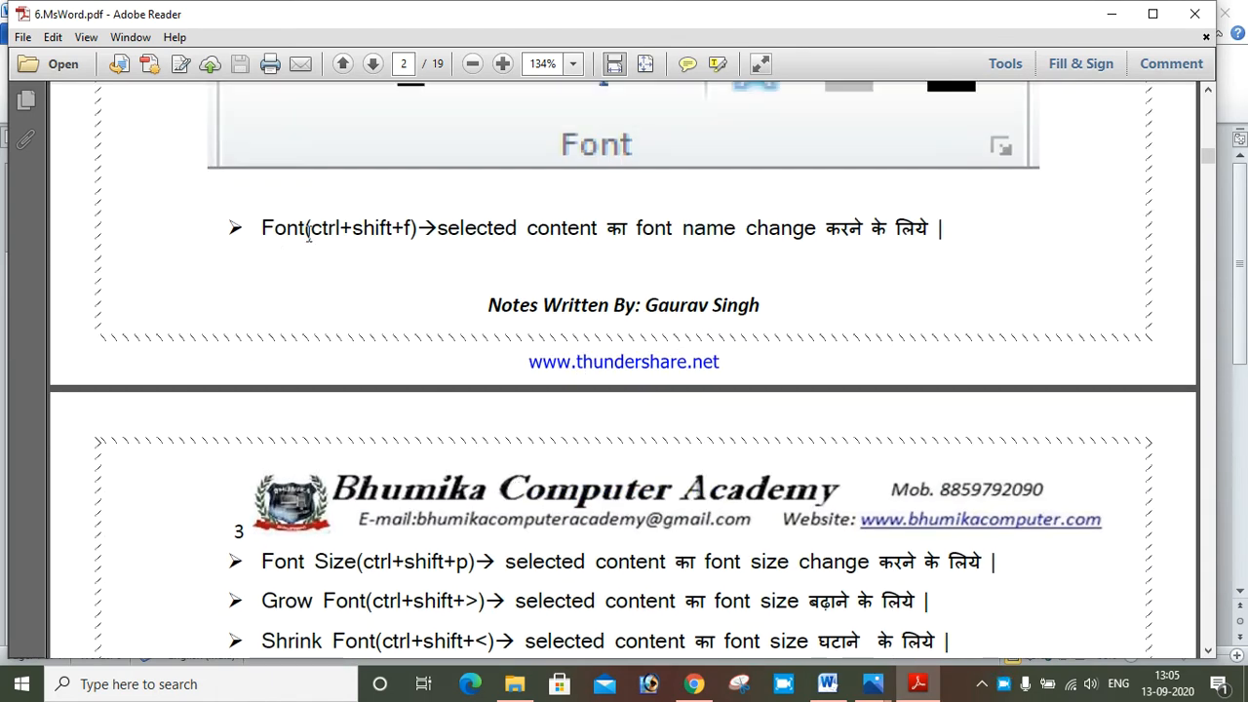
- Read the font command descriptions on page 3 of the notes, from Font Size through Clear Formatting
{"action": "scroll", "coordinate": [475, 252], "scroll_direction": "down", "scroll_amount": 4}
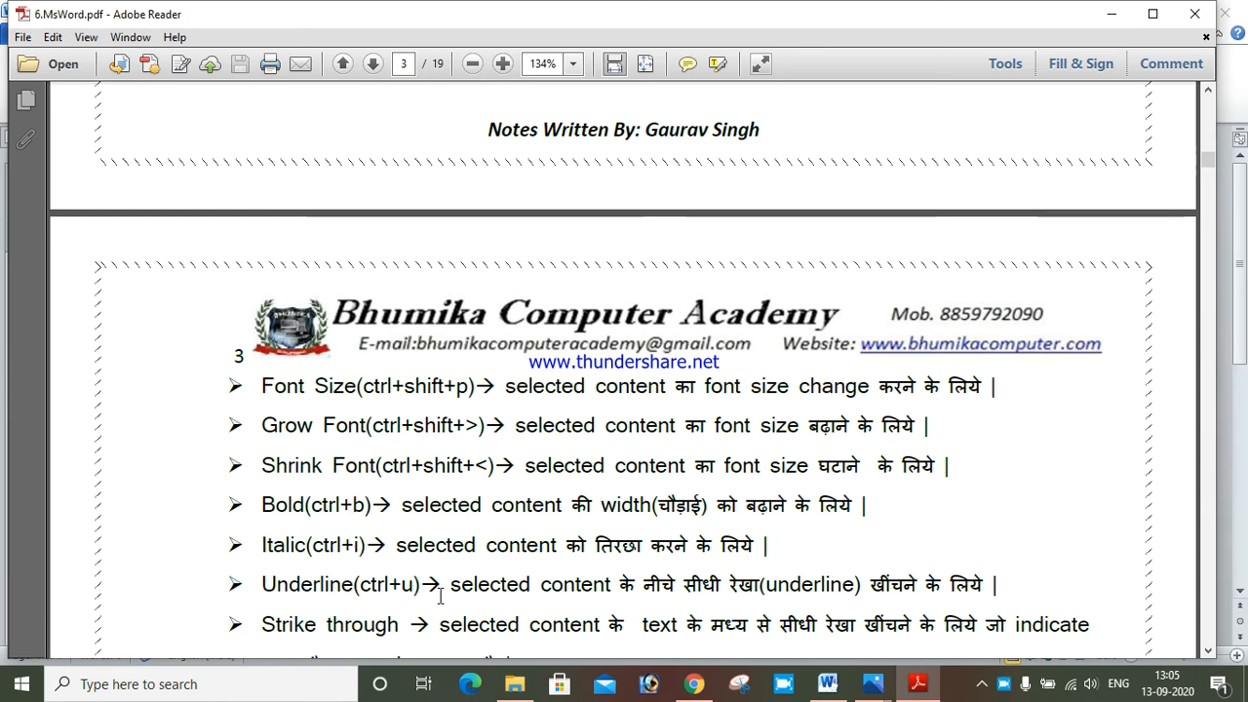
{"action": "scroll", "coordinate": [439, 596], "scroll_direction": "down", "scroll_amount": 1}
{"action": "scroll", "coordinate": [440, 599], "scroll_direction": "down", "scroll_amount": 1}
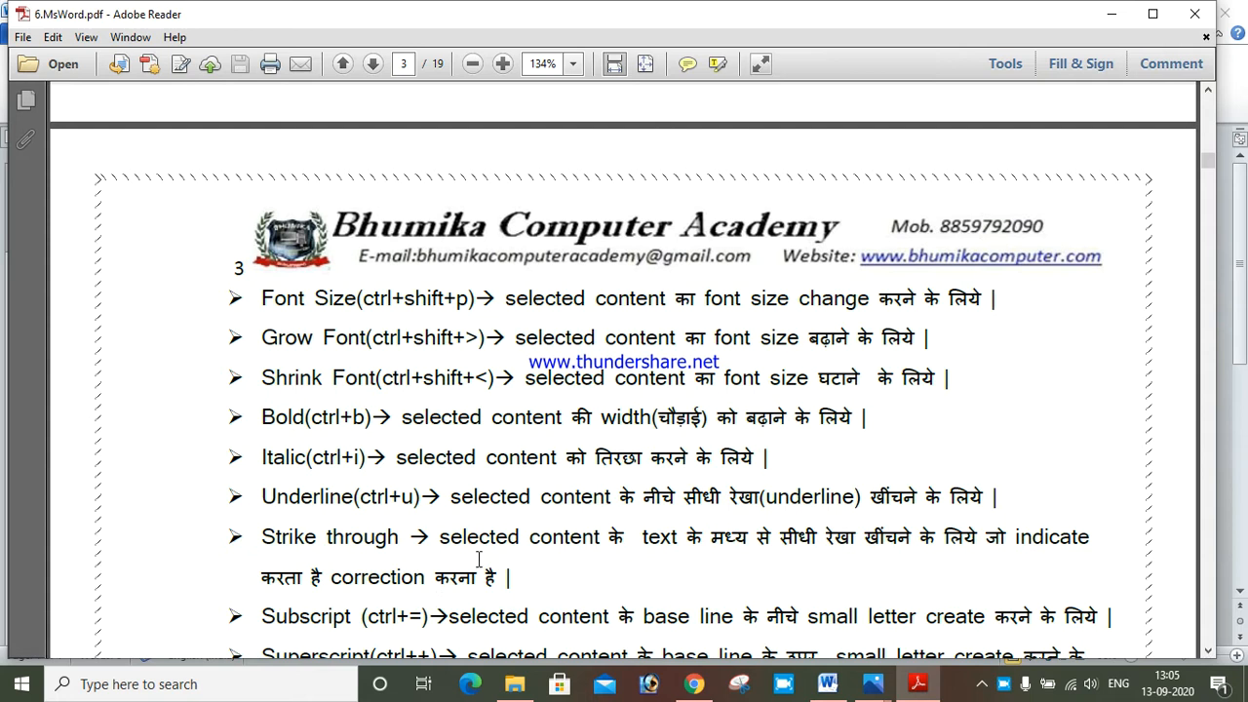
{"action": "scroll", "coordinate": [475, 546], "scroll_direction": "down", "scroll_amount": 2}
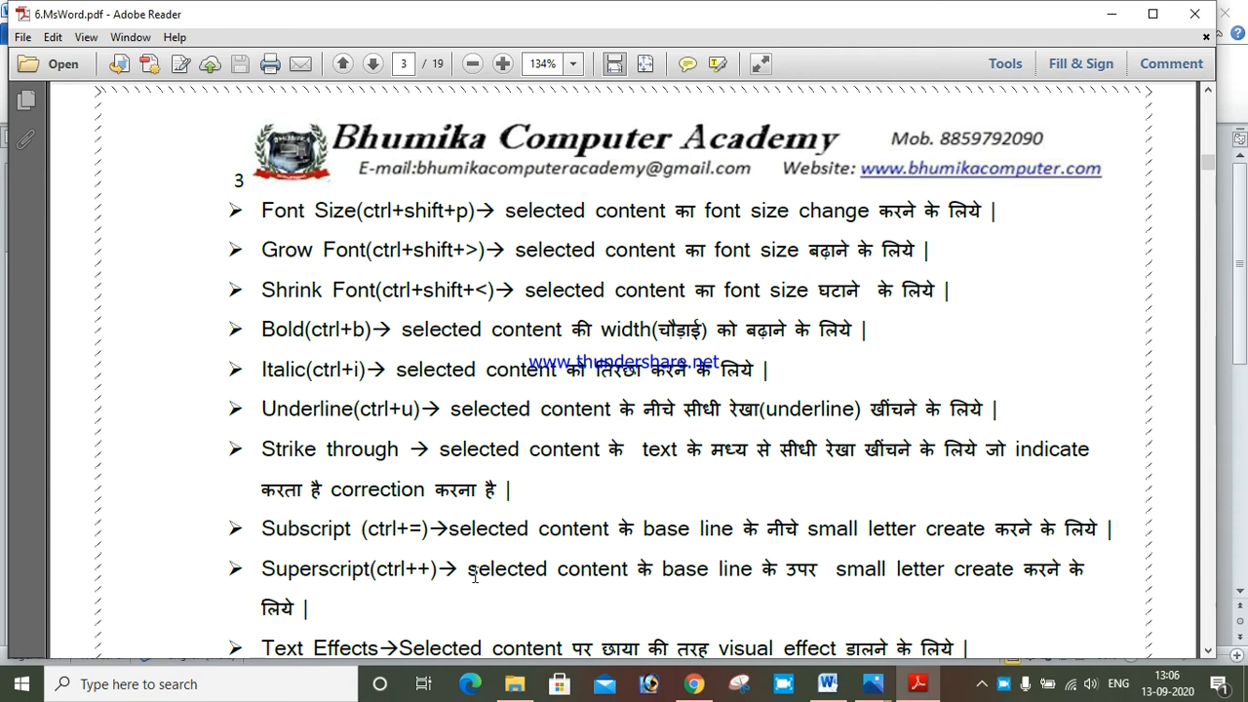
{"action": "scroll", "coordinate": [475, 575], "scroll_direction": "down", "scroll_amount": 3}
{"action": "scroll", "coordinate": [479, 568], "scroll_direction": "down", "scroll_amount": 1}
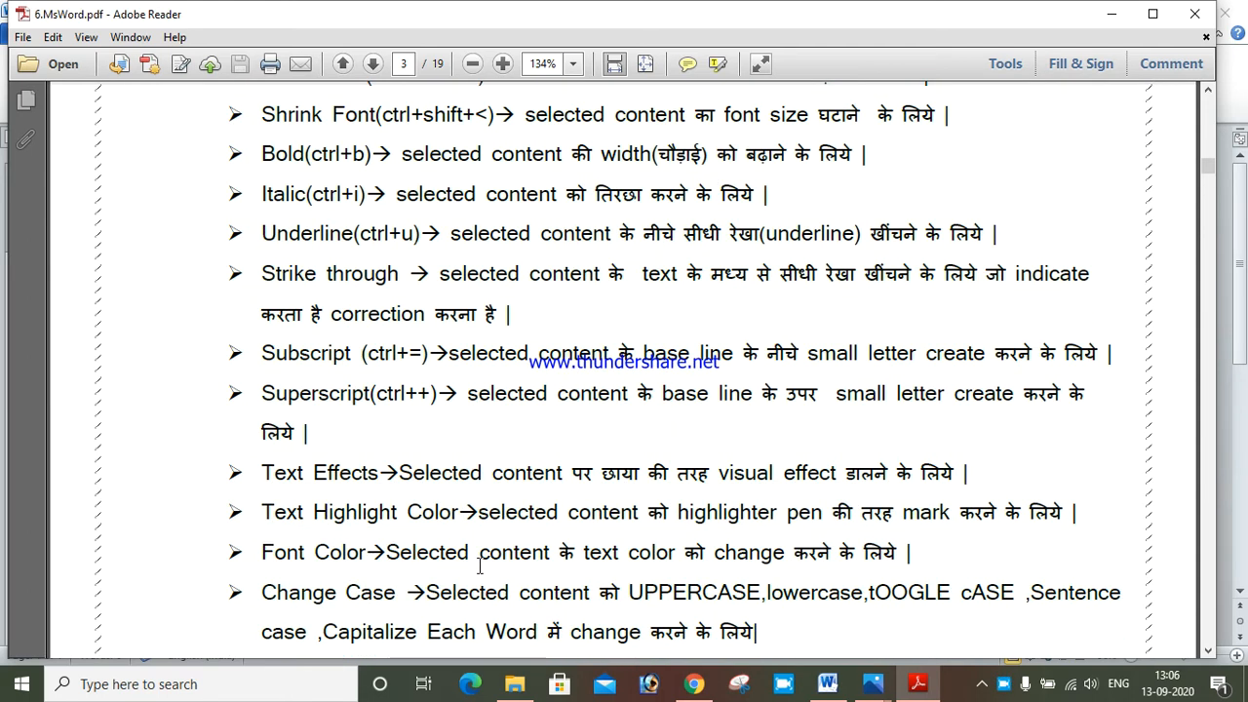
{"action": "scroll", "coordinate": [390, 546], "scroll_direction": "down", "scroll_amount": 3}
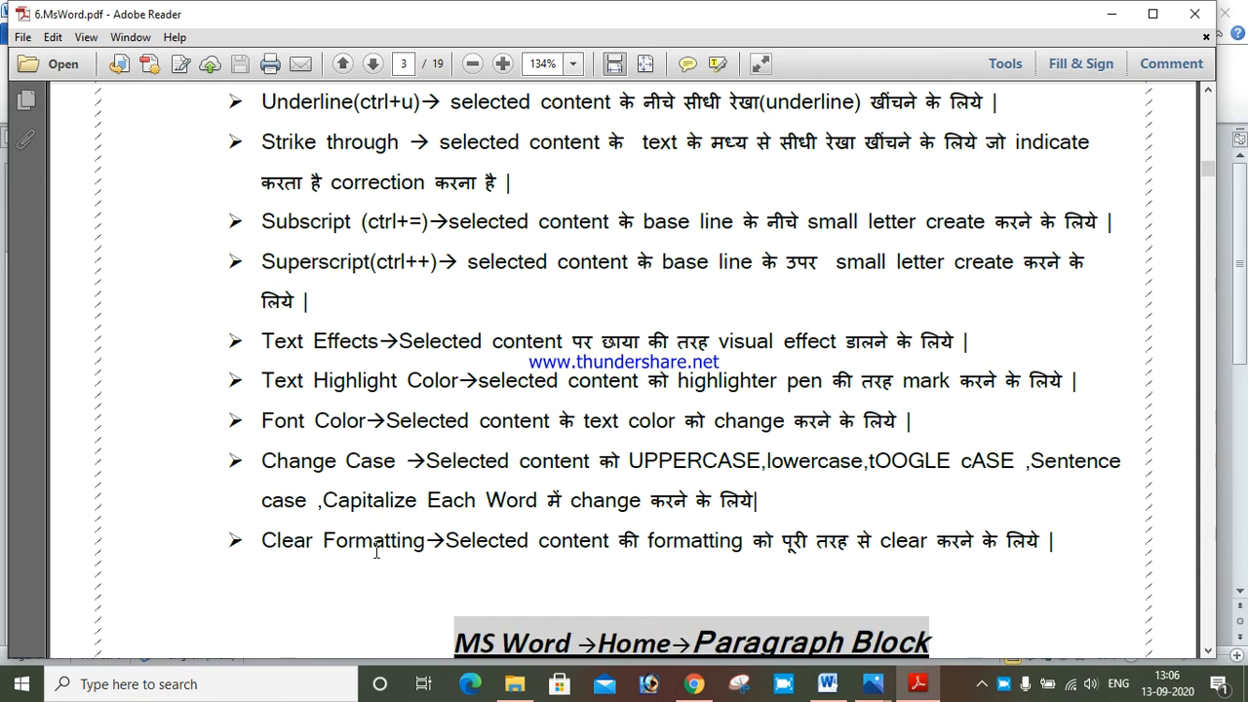
{"action": "scroll", "coordinate": [349, 531], "scroll_direction": "down", "scroll_amount": 1}
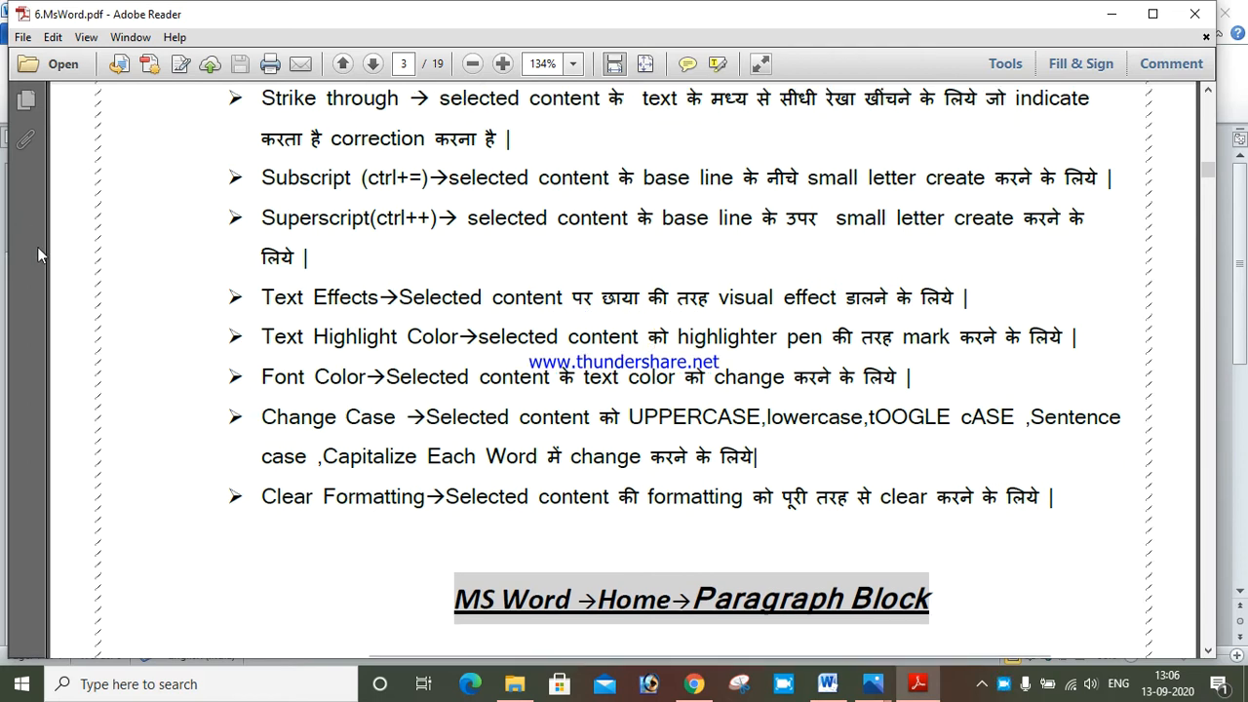
- Examine the Paragraph Block section of the notes, including the Bullets and Numbering descriptions
{"action": "scroll", "coordinate": [514, 368], "scroll_direction": "down", "scroll_amount": 10}
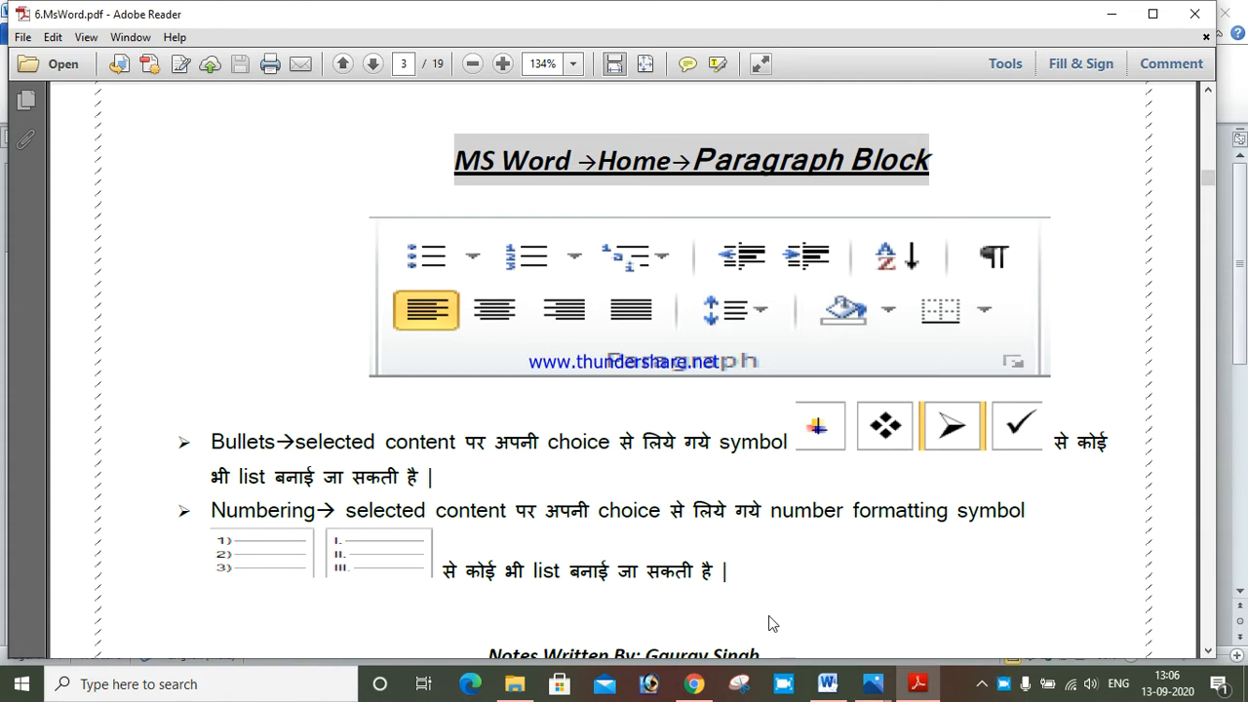
{"action": "scroll", "coordinate": [769, 615], "scroll_direction": "down", "scroll_amount": 1}
{"action": "scroll", "coordinate": [770, 512], "scroll_direction": "down", "scroll_amount": 1}
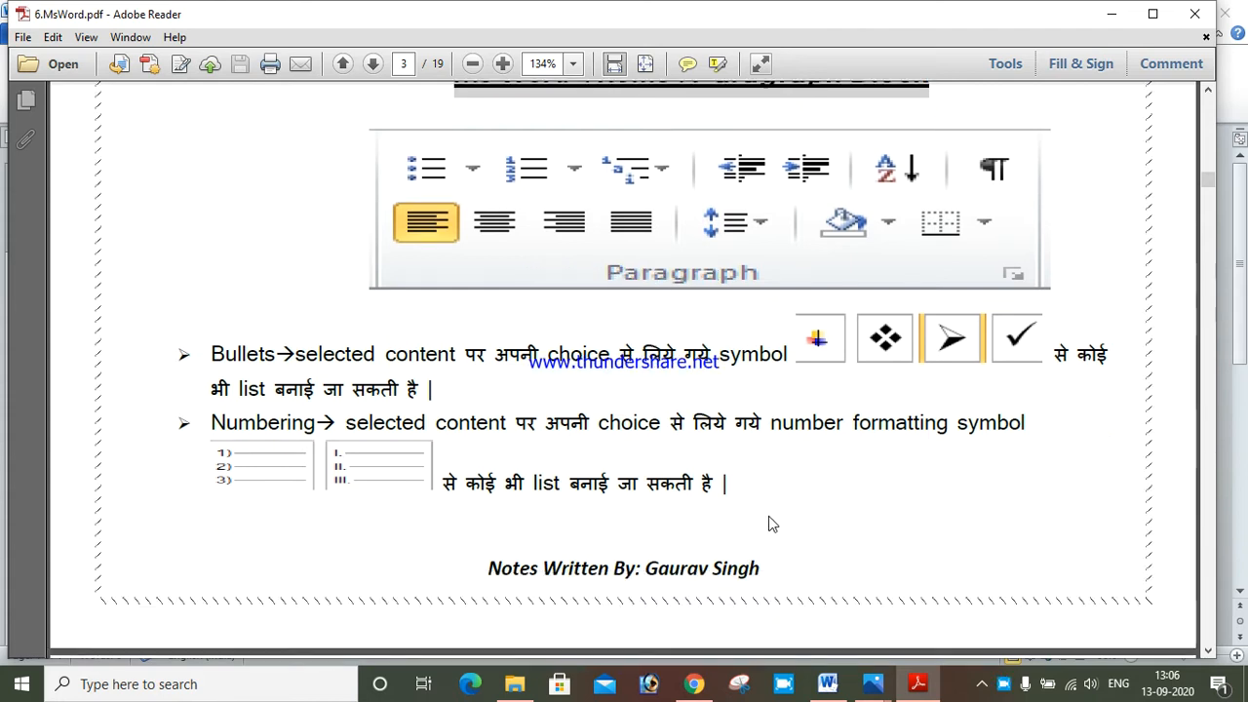
- Switch to Word and enter RAM, HDD, Monitor and Projector on separate lines at font size 24
{"action": "left_click", "coordinate": [826, 683]}
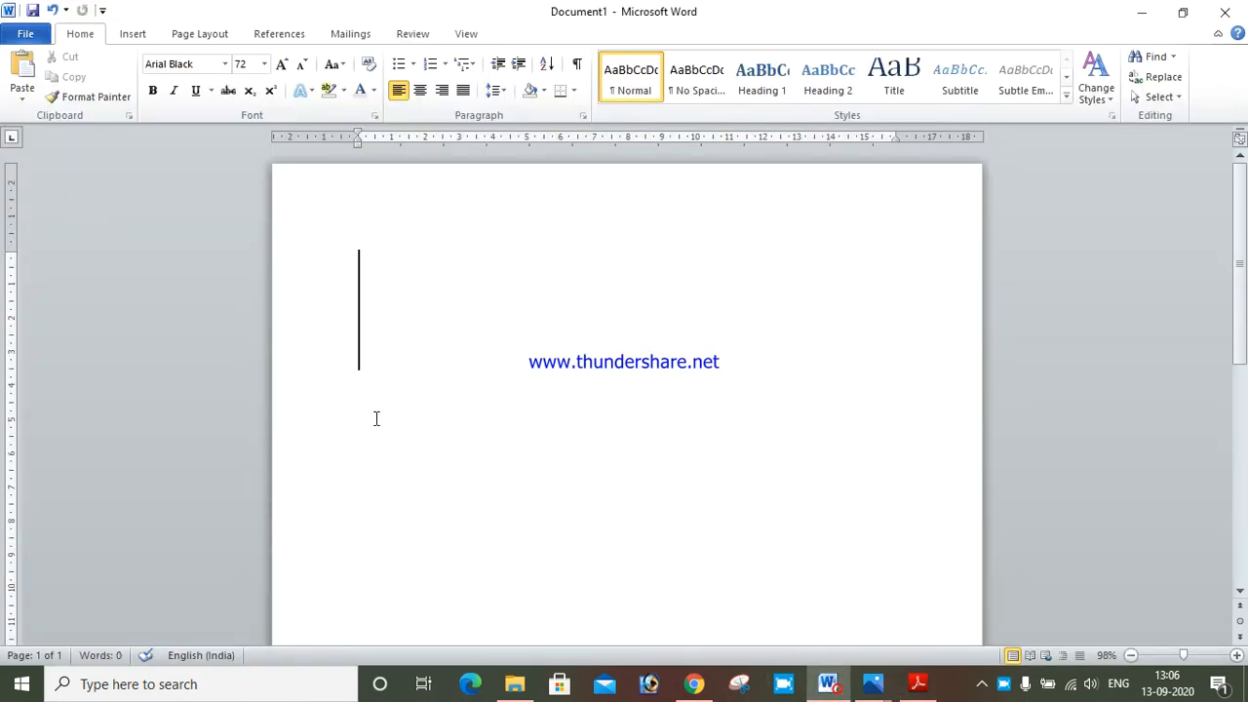
{"action": "left_click", "coordinate": [263, 64]}
{"action": "left_click", "coordinate": [242, 236]}
{"action": "type", "text": "RAM"}
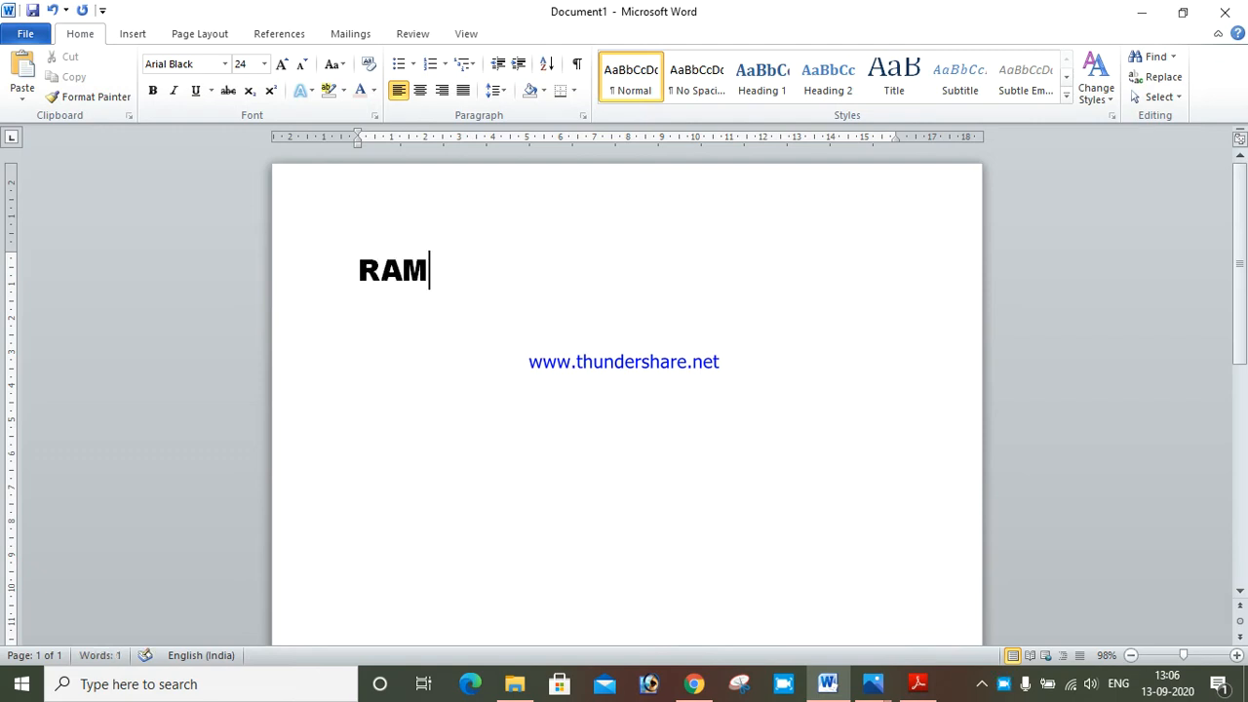
{"action": "key", "text": "Return"}
{"action": "type", "text": "HDD"}
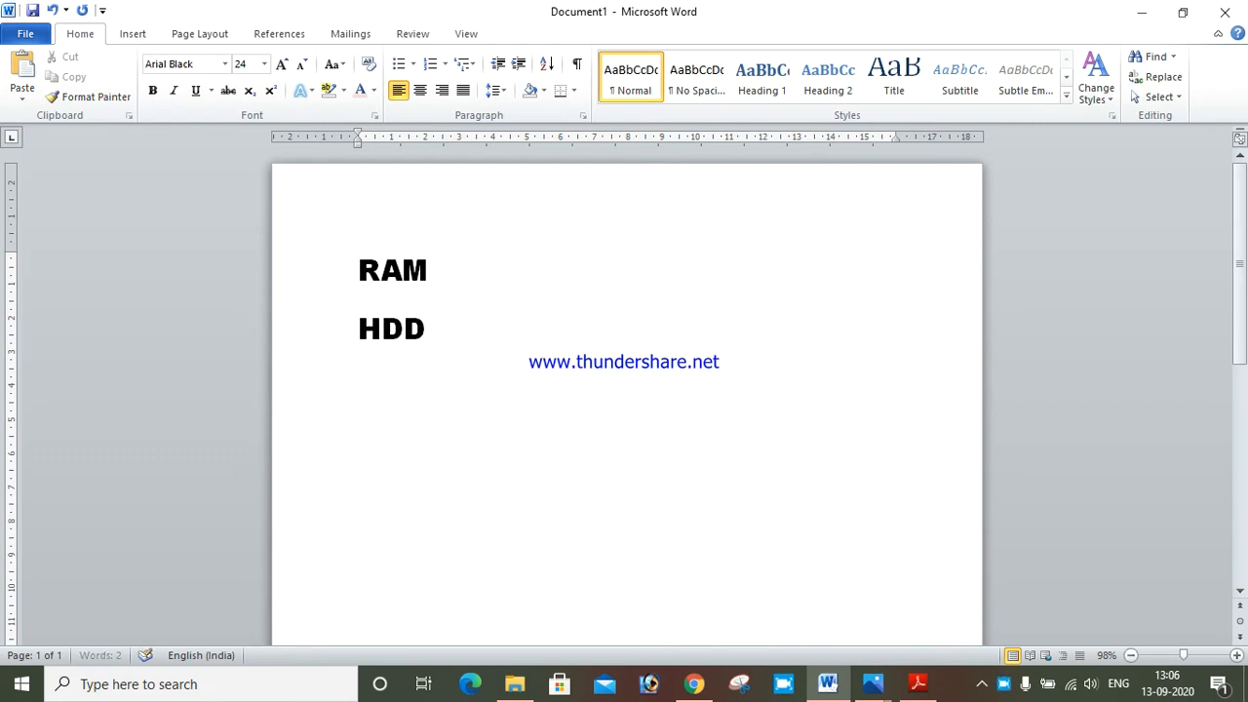
{"action": "key", "text": "Return"}
{"action": "type", "text": "Mon"}
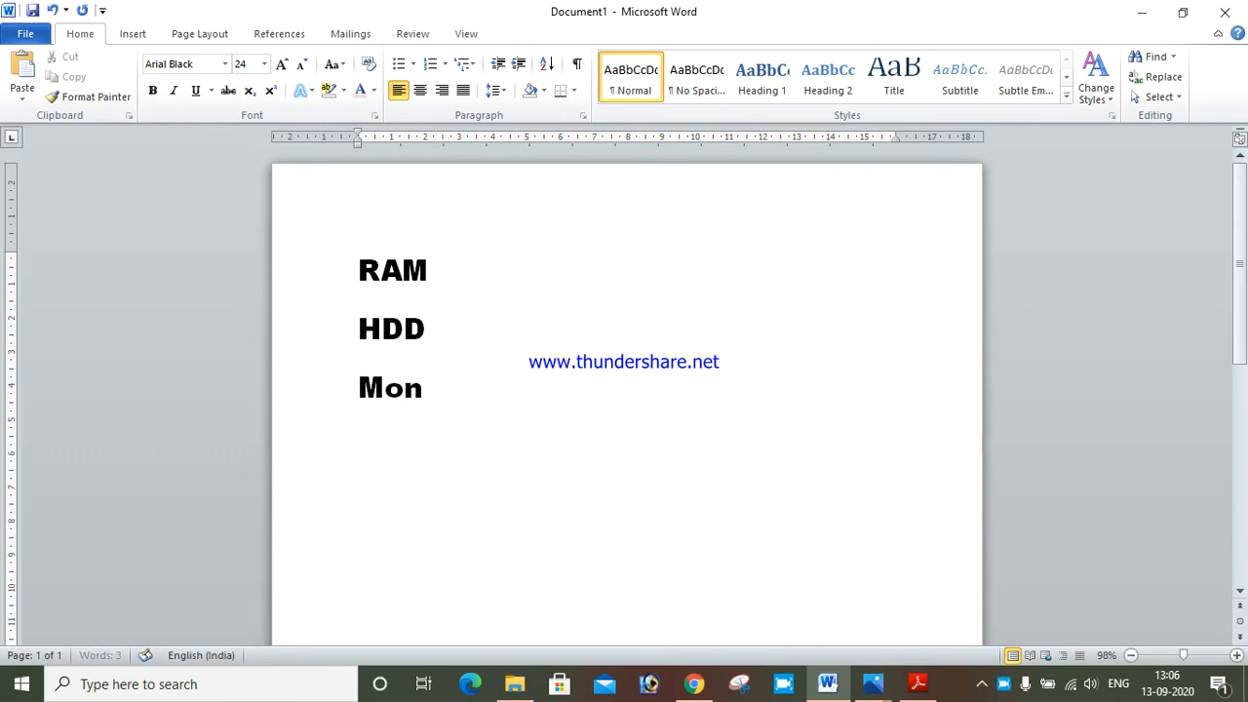
{"action": "type", "text": "itor"}
{"action": "key", "text": "Return"}
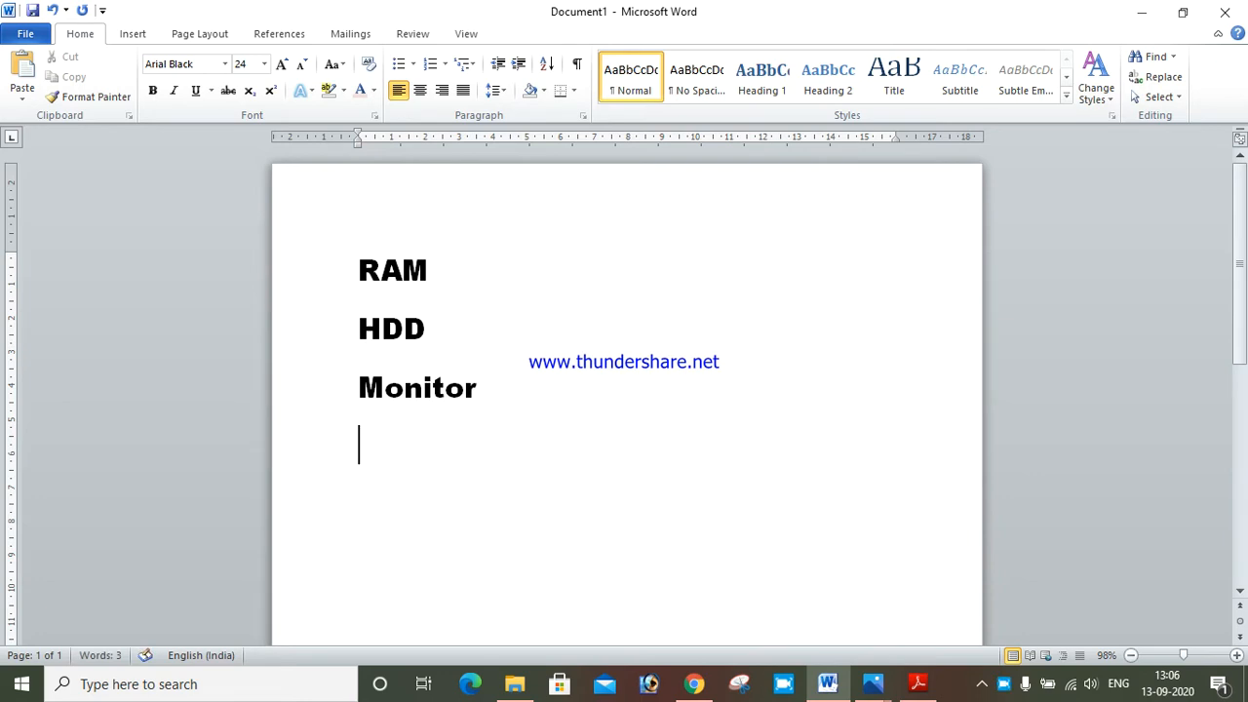
{"action": "type", "text": "Projec"}
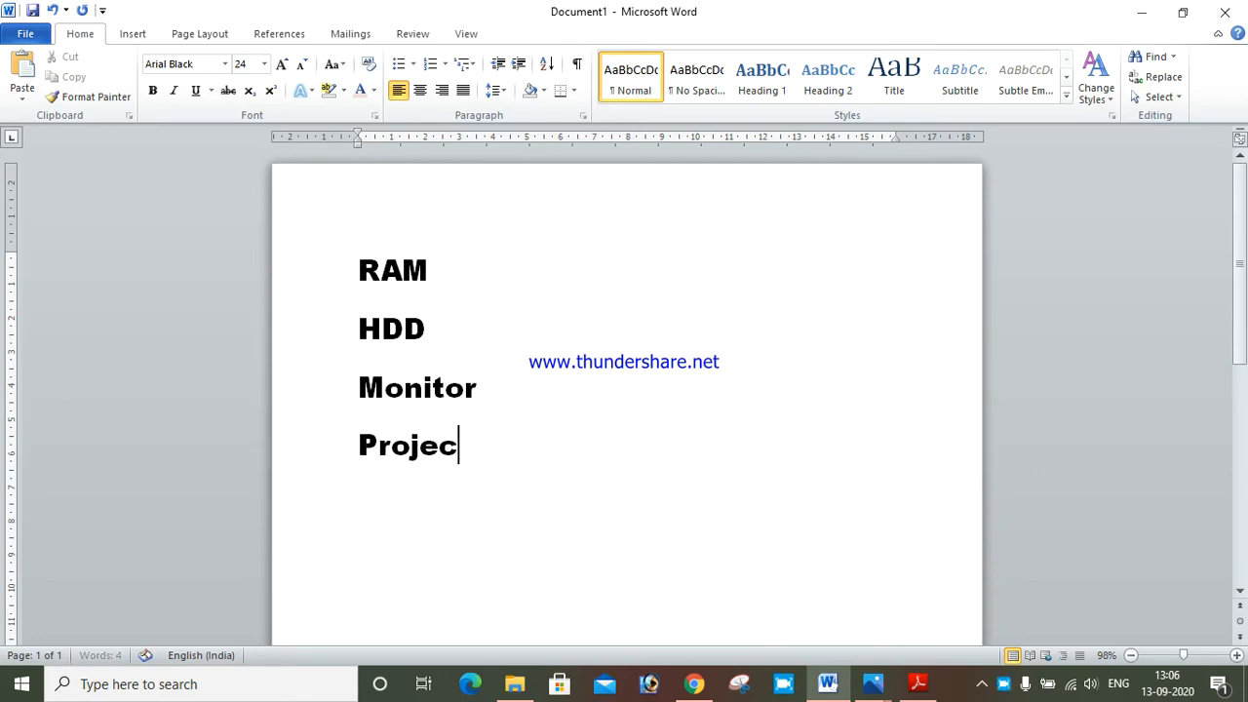
{"action": "type", "text": "tor"}
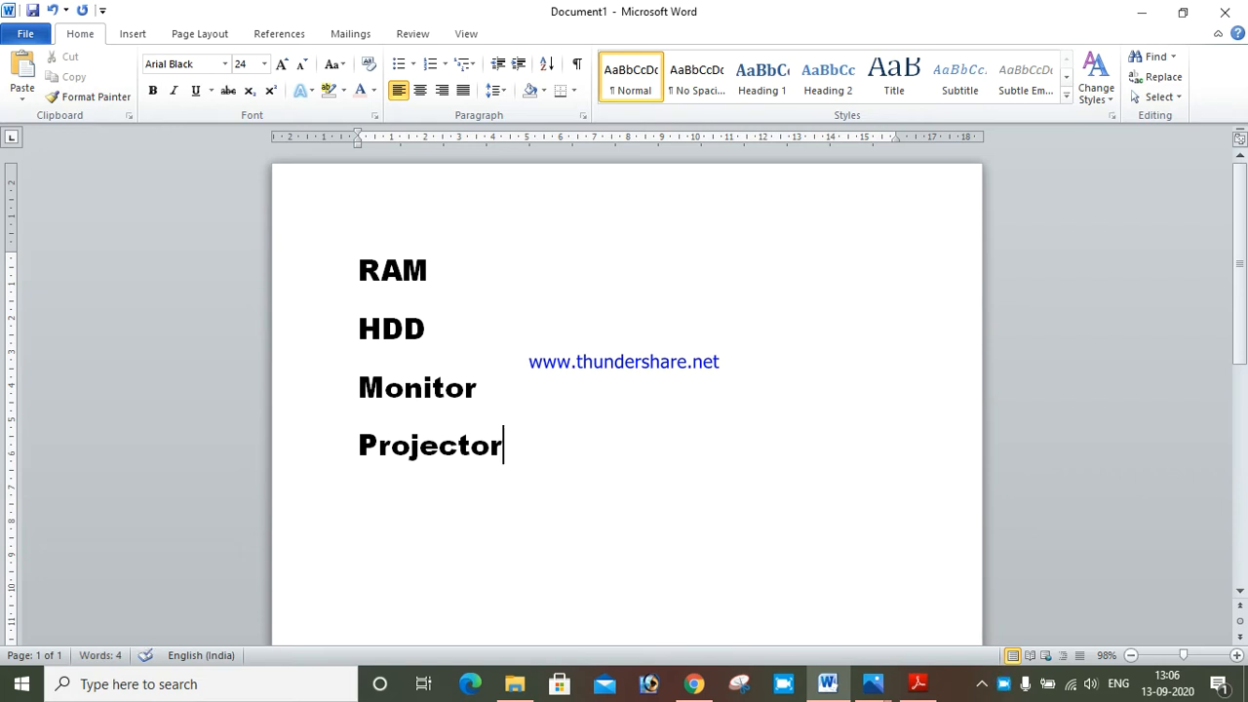
- Apply the arrowhead bullet style to all four lines from RAM to Projector
{"action": "left_click_drag", "start_coordinate": [526, 458], "coordinate": [362, 292]}
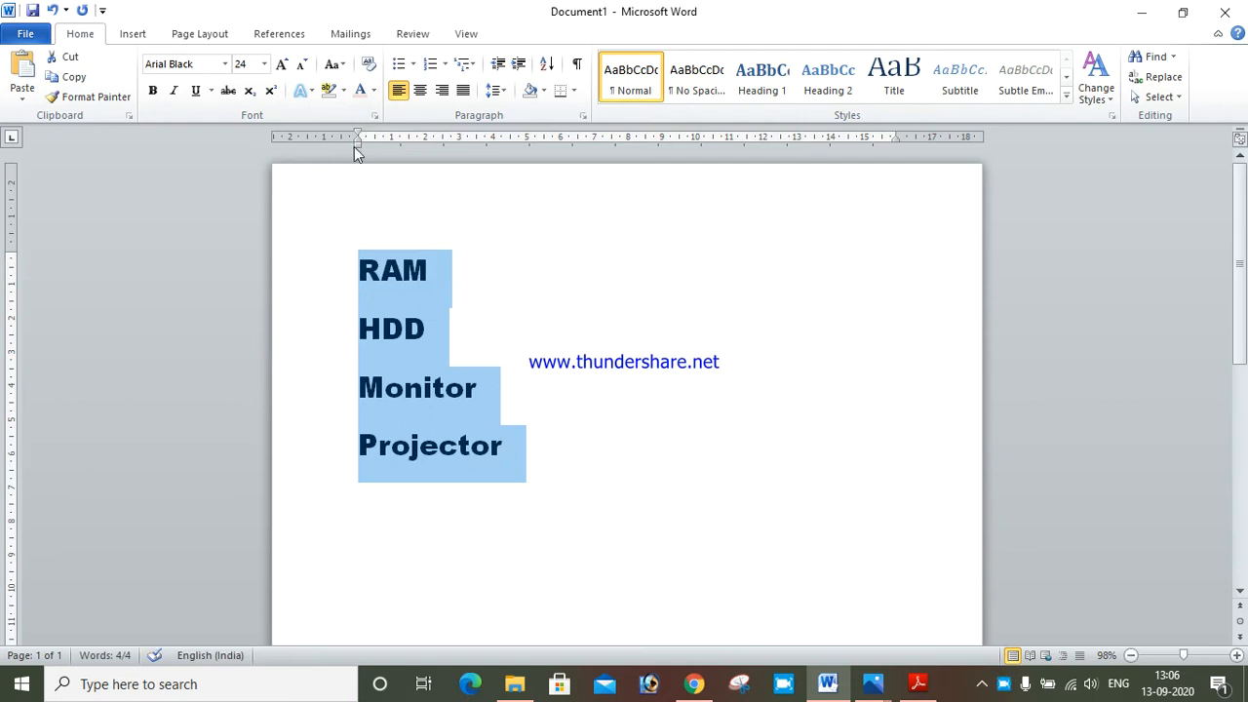
{"action": "left_click", "coordinate": [413, 65]}
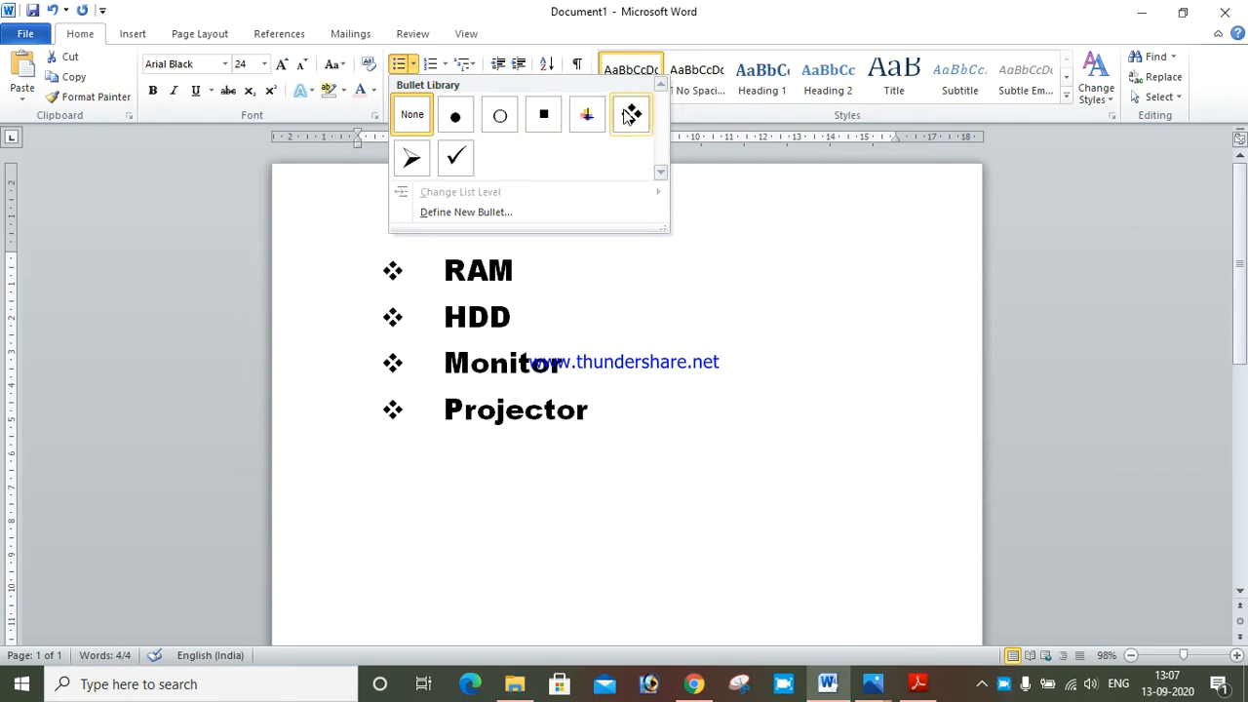
{"action": "left_click", "coordinate": [421, 158]}
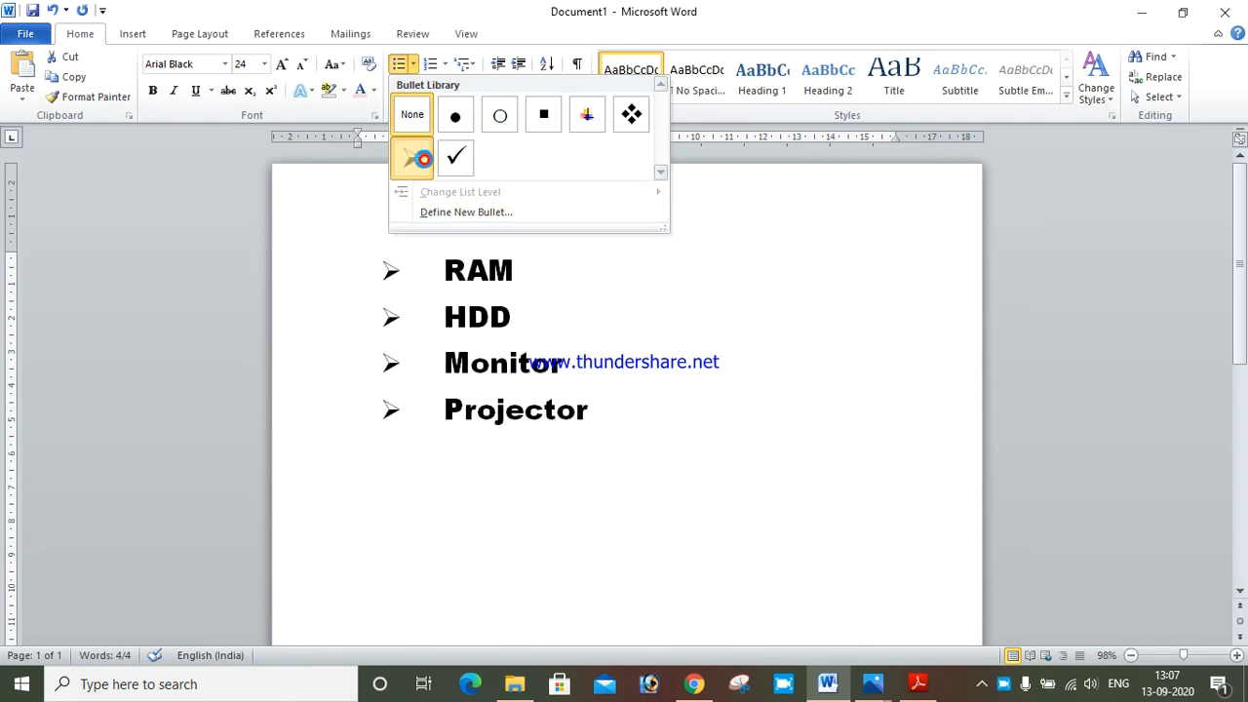
- Define a new bullet for the list using the four-petal Wingdings symbol with character code 203
{"action": "left_click", "coordinate": [413, 65]}
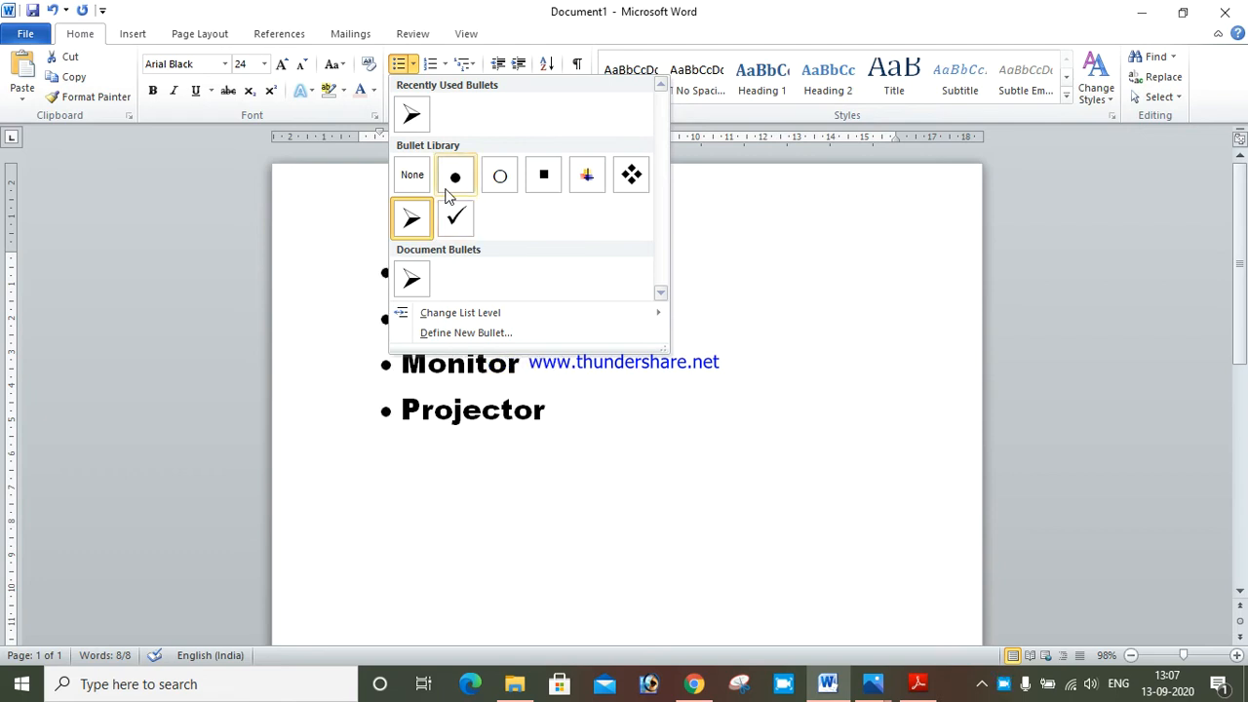
{"action": "left_click", "coordinate": [475, 339]}
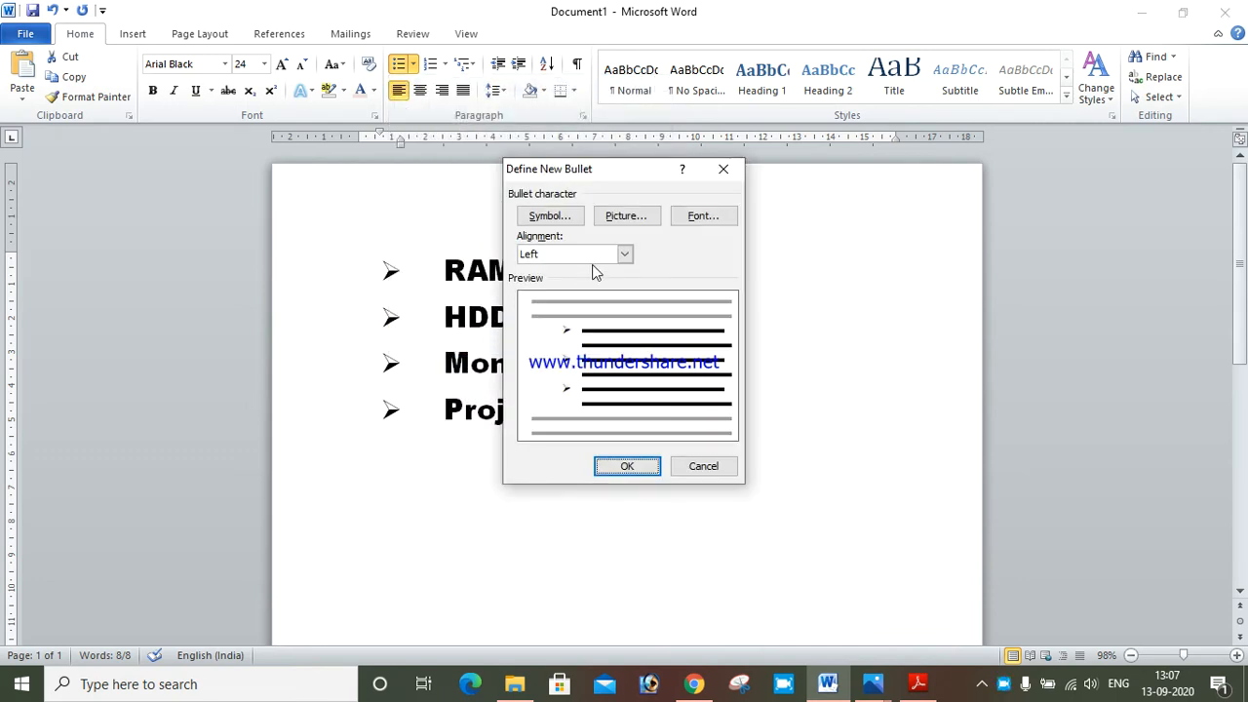
{"action": "left_click", "coordinate": [557, 217]}
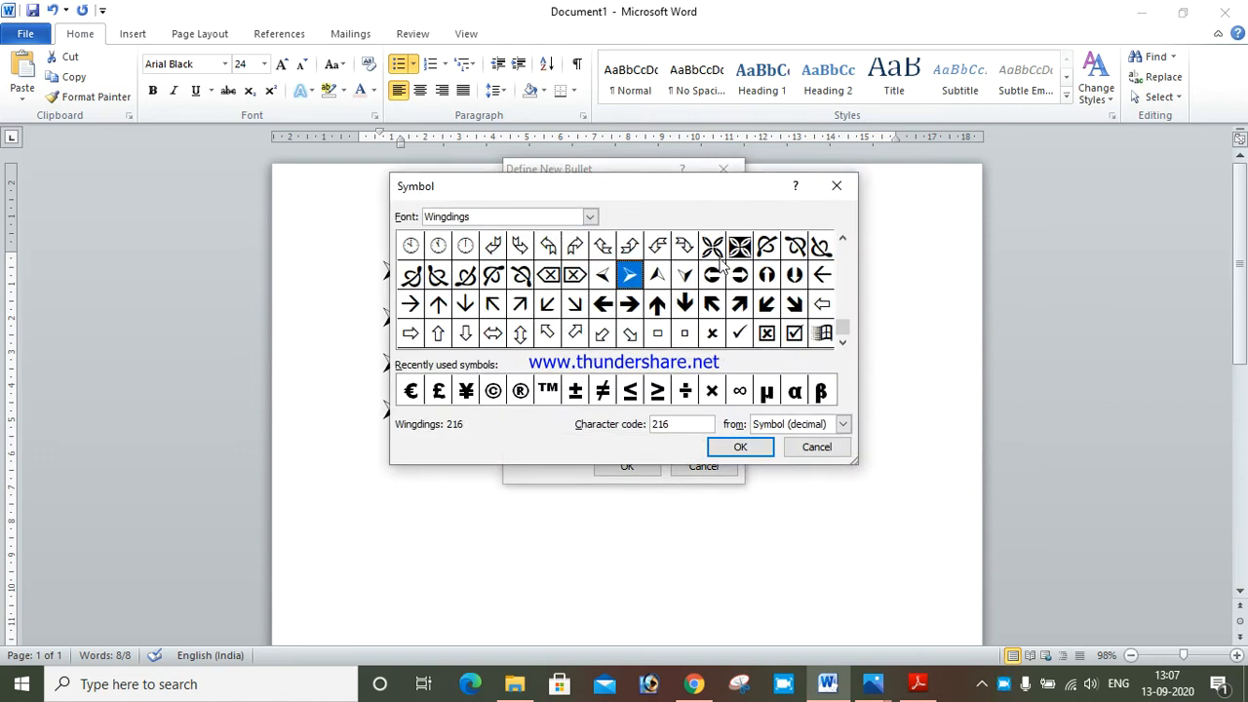
{"action": "left_click", "coordinate": [721, 248]}
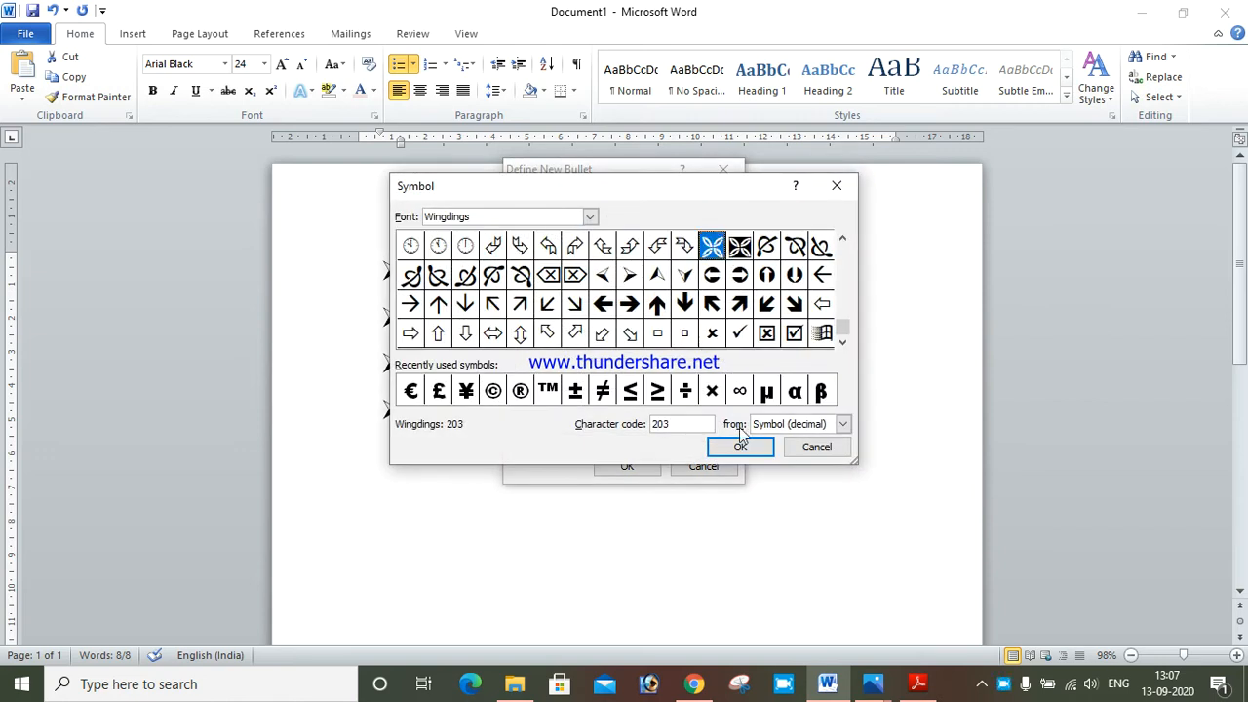
{"action": "left_click", "coordinate": [741, 449]}
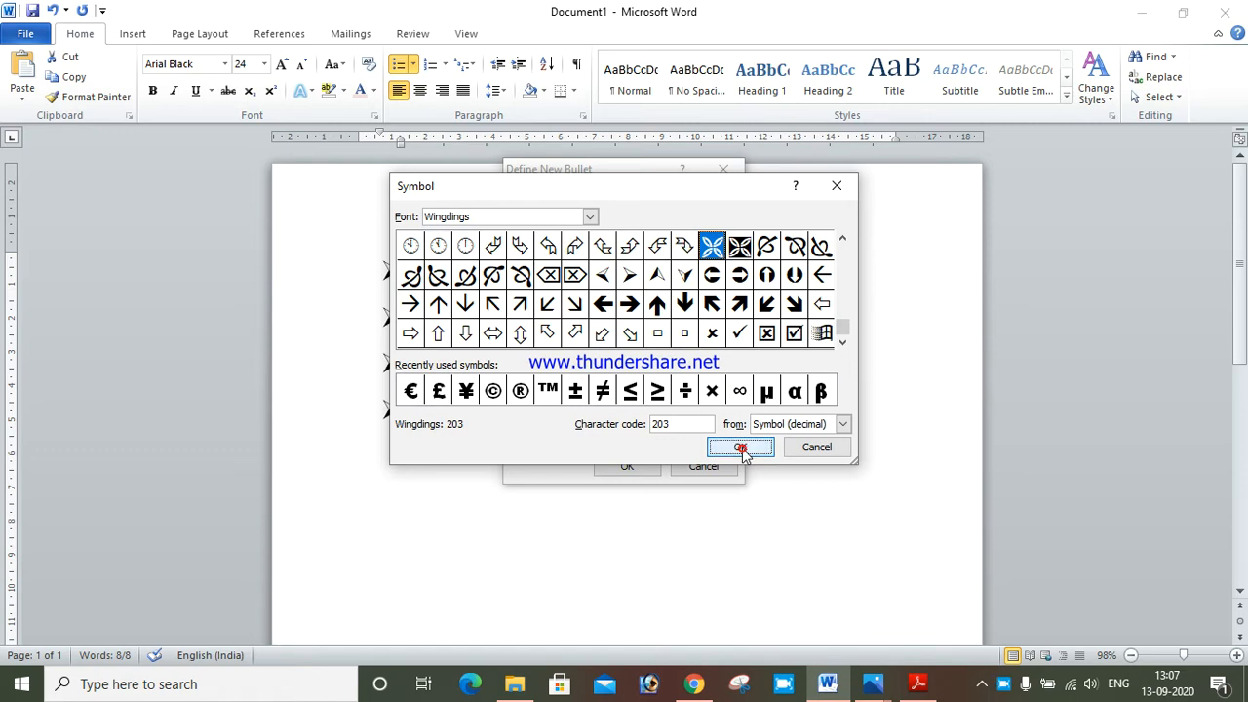
{"action": "left_click", "coordinate": [633, 466]}
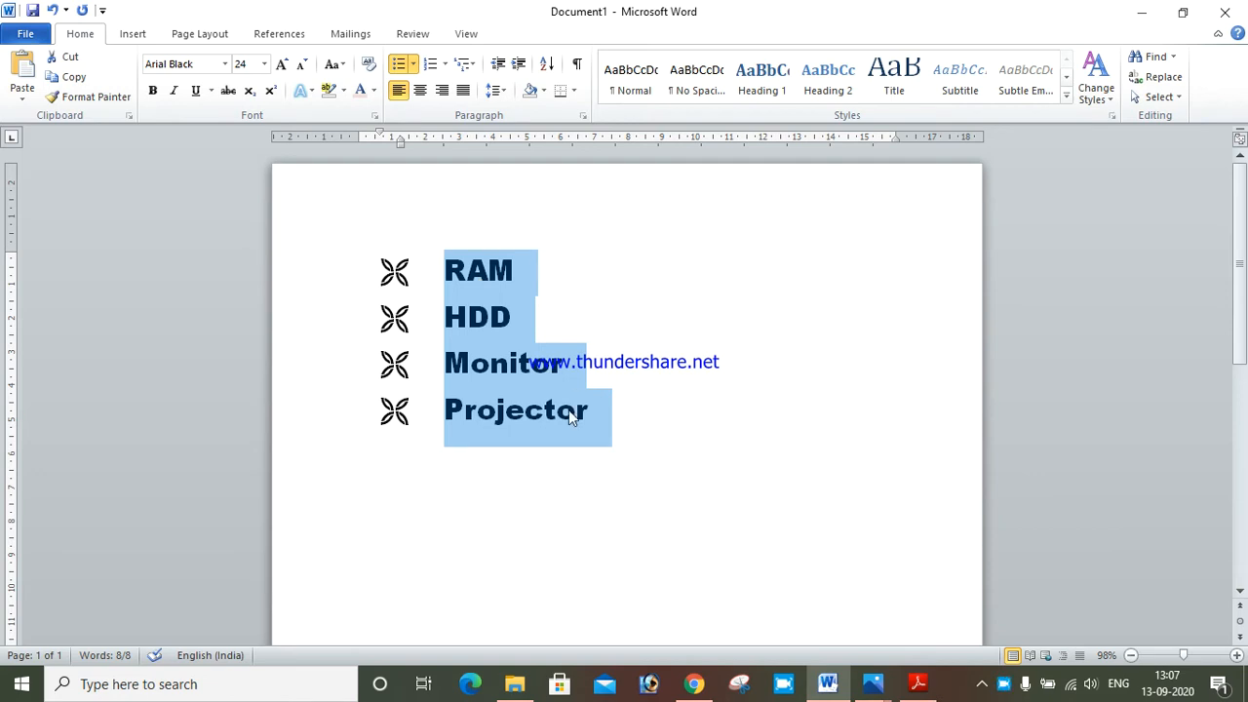
- Change the bullets of the four list items back to the arrowhead from the document bullets
{"action": "left_click_drag", "start_coordinate": [624, 410], "coordinate": [429, 250]}
{"action": "left_click", "coordinate": [413, 66]}
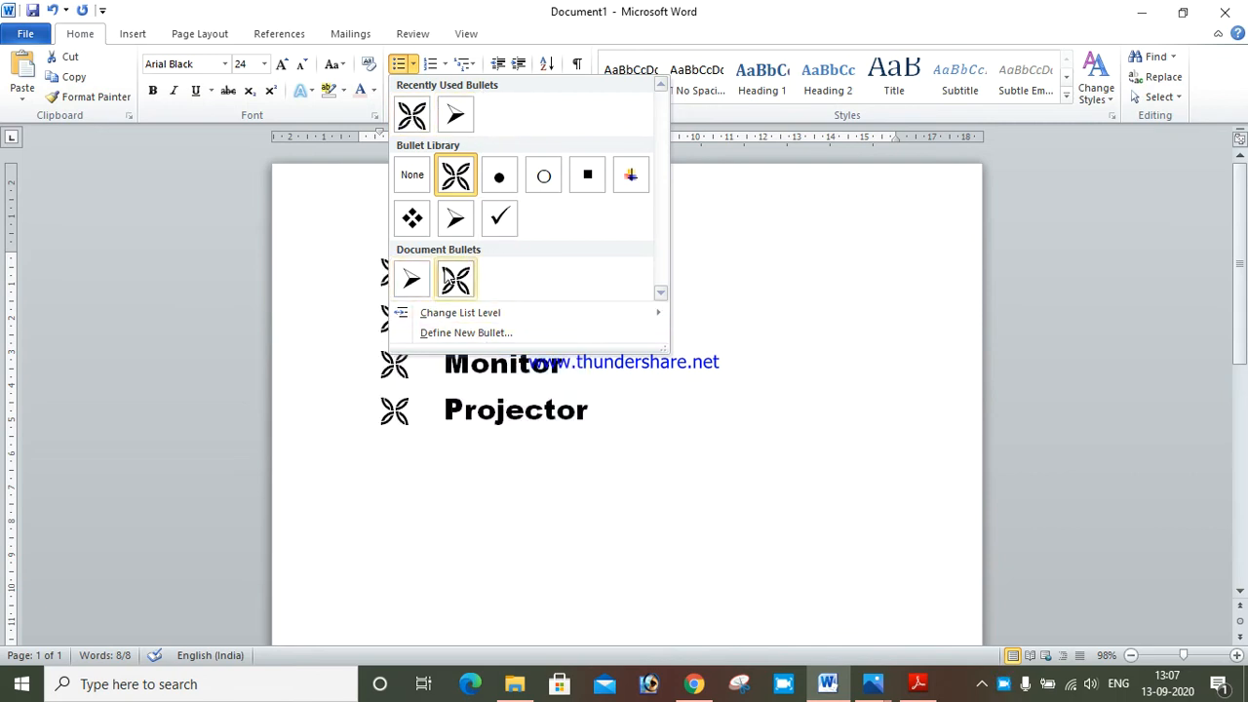
{"action": "left_click", "coordinate": [422, 279]}
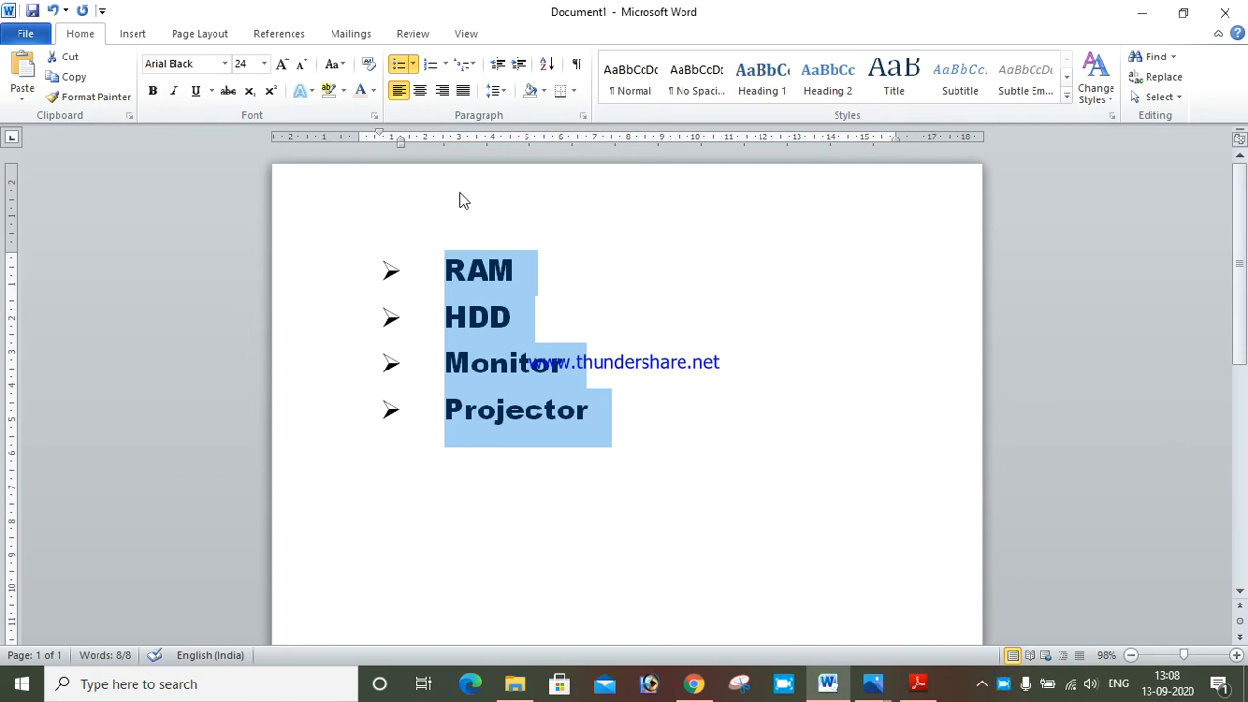
- Number the four list items with the a., b., c. format and redefine the number format with the i, ii, iii style
{"action": "left_click", "coordinate": [444, 64]}
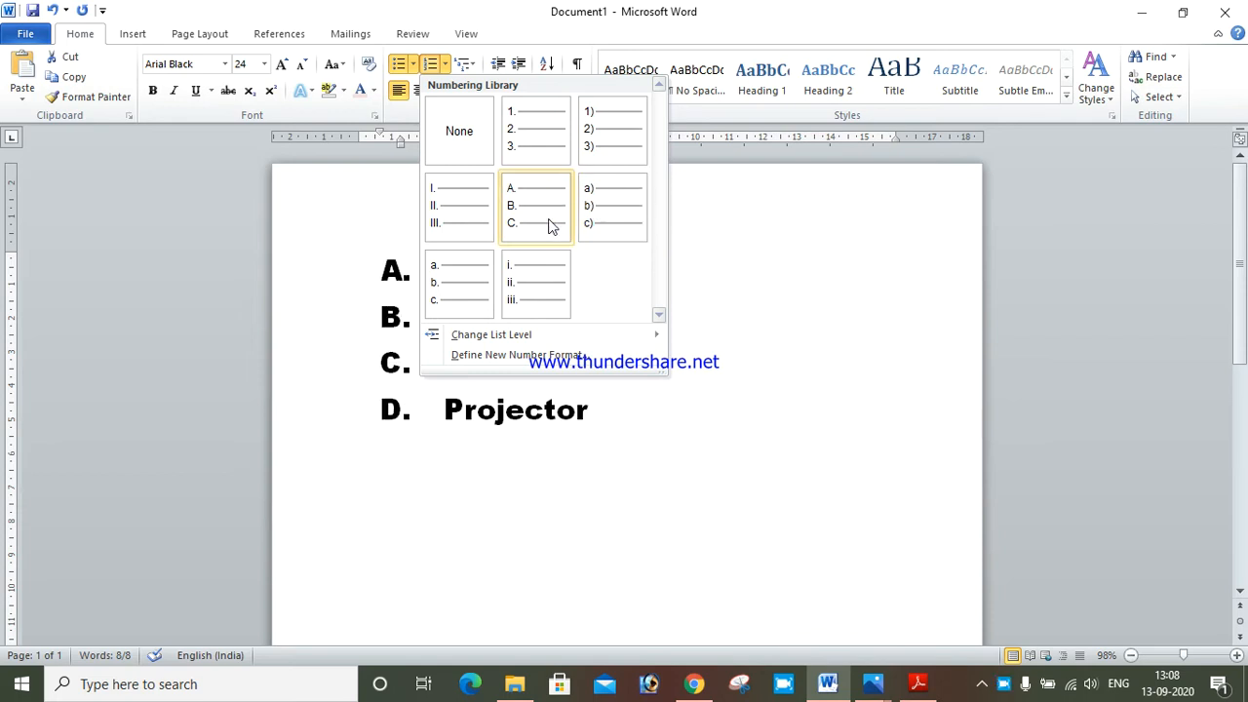
{"action": "left_click", "coordinate": [464, 301]}
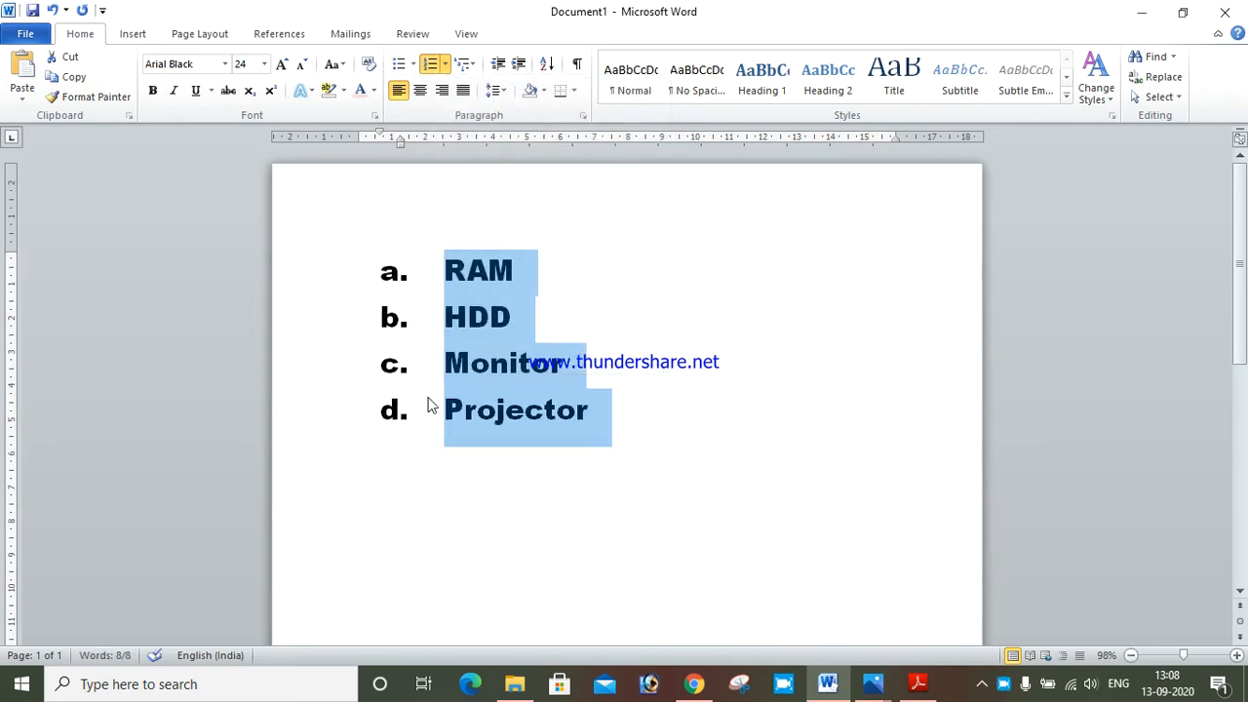
{"action": "left_click", "coordinate": [445, 65]}
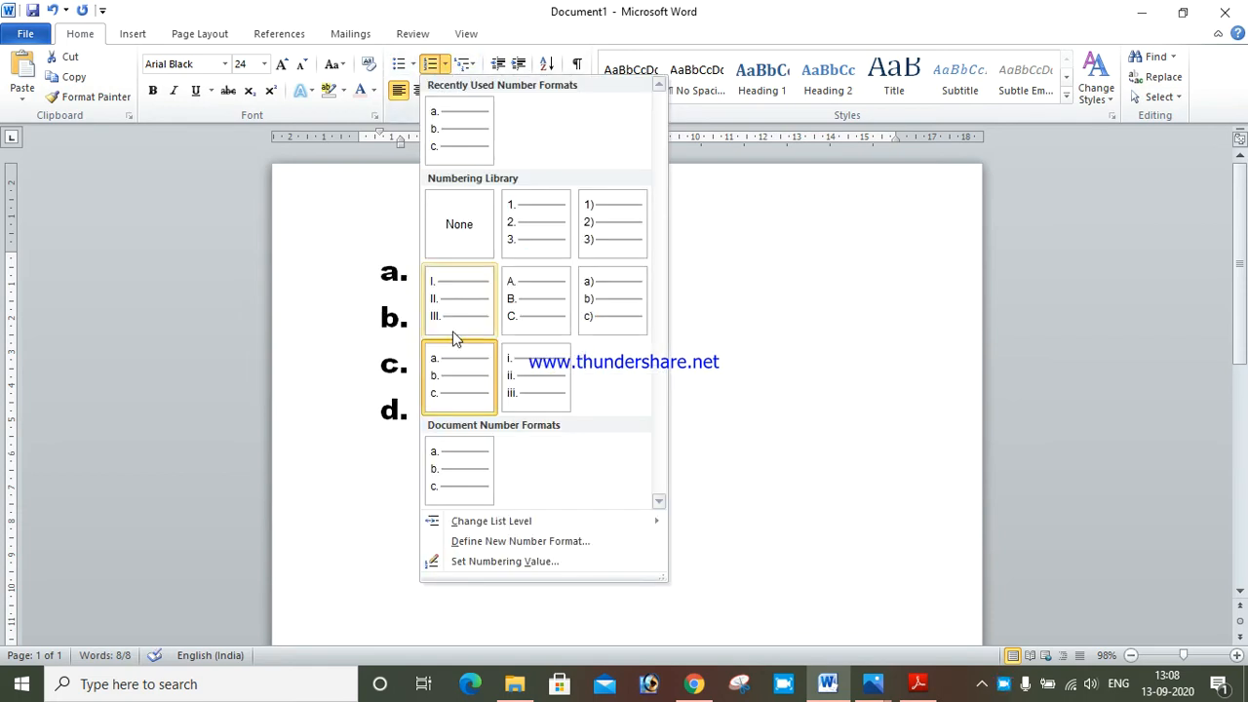
{"action": "mouse_move", "coordinate": [479, 523]}
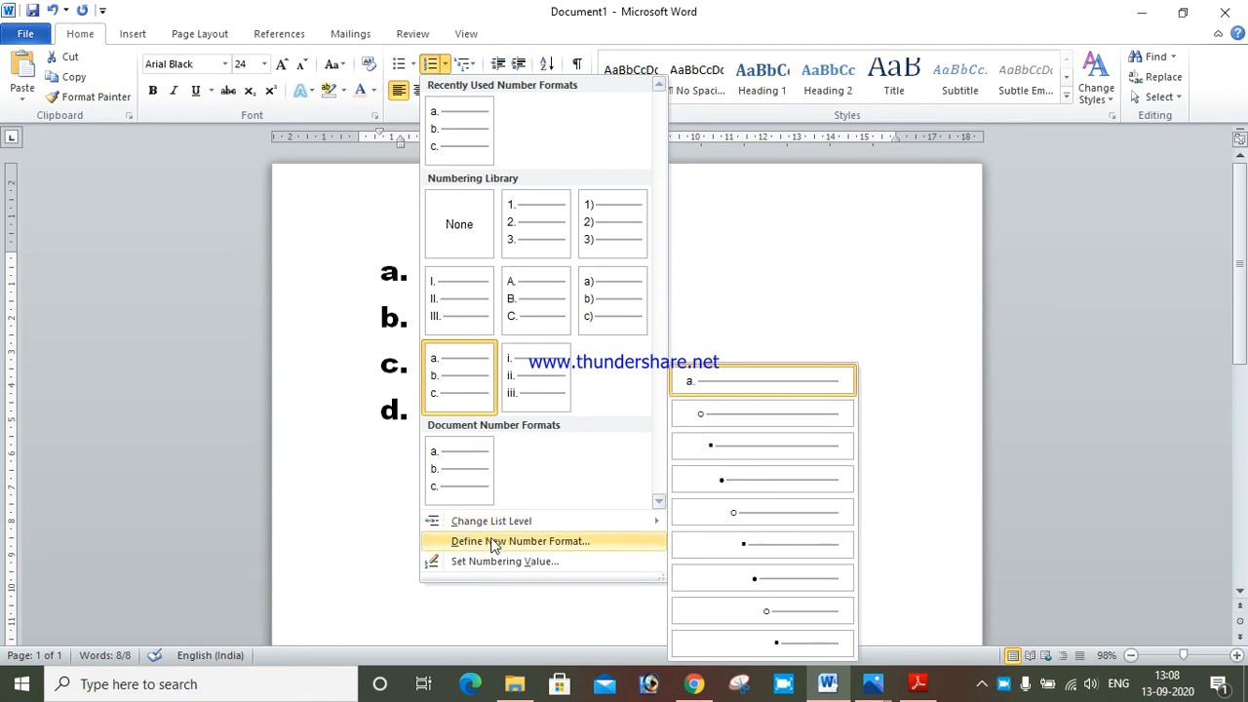
{"action": "left_click", "coordinate": [554, 543]}
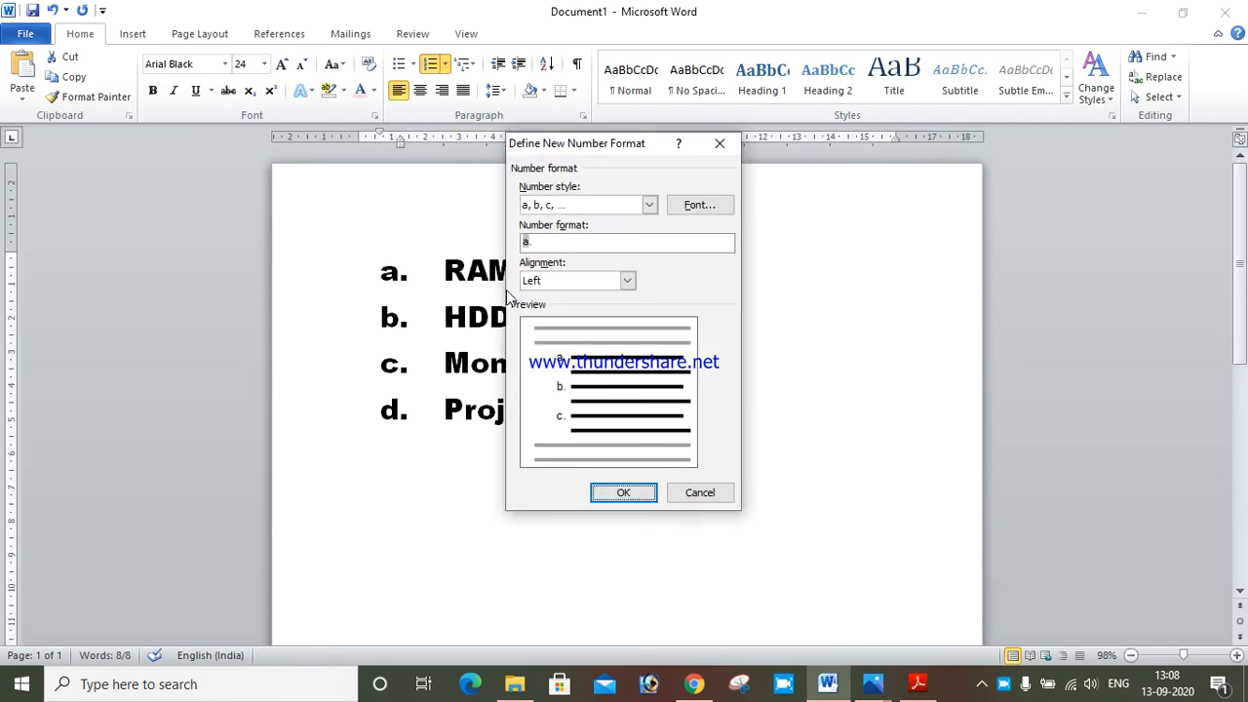
{"action": "left_click", "coordinate": [649, 205]}
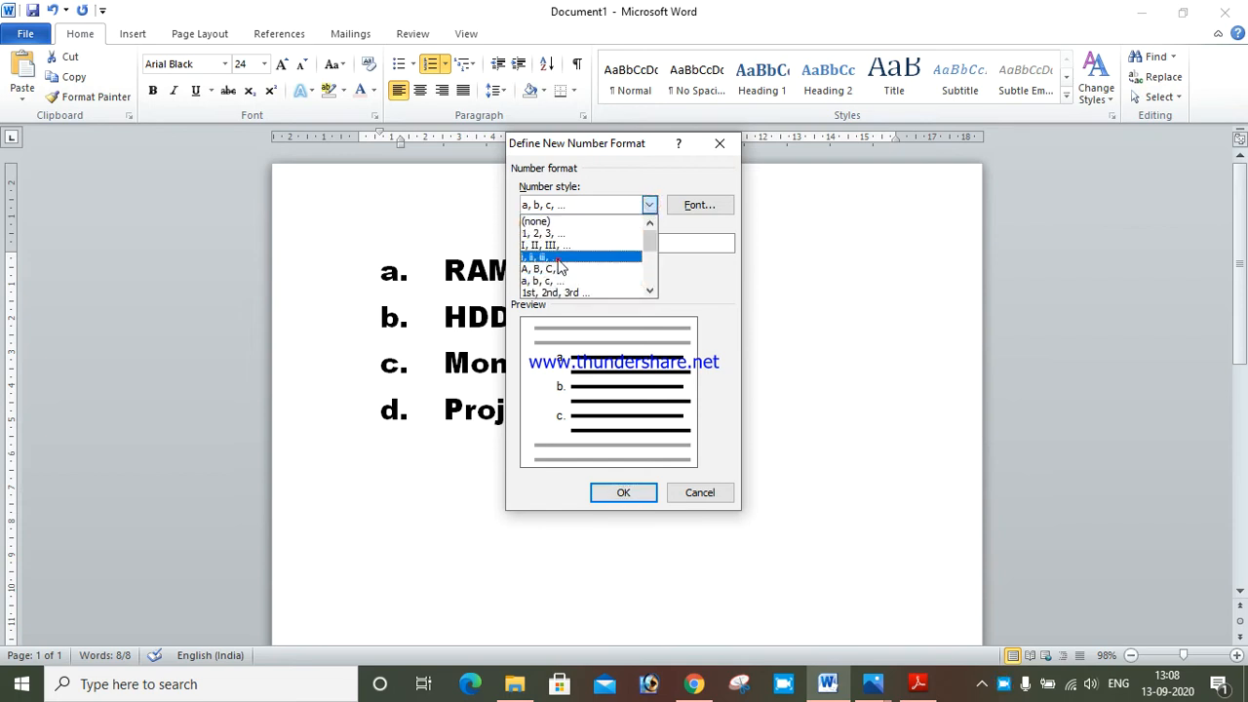
{"action": "left_click", "coordinate": [557, 257]}
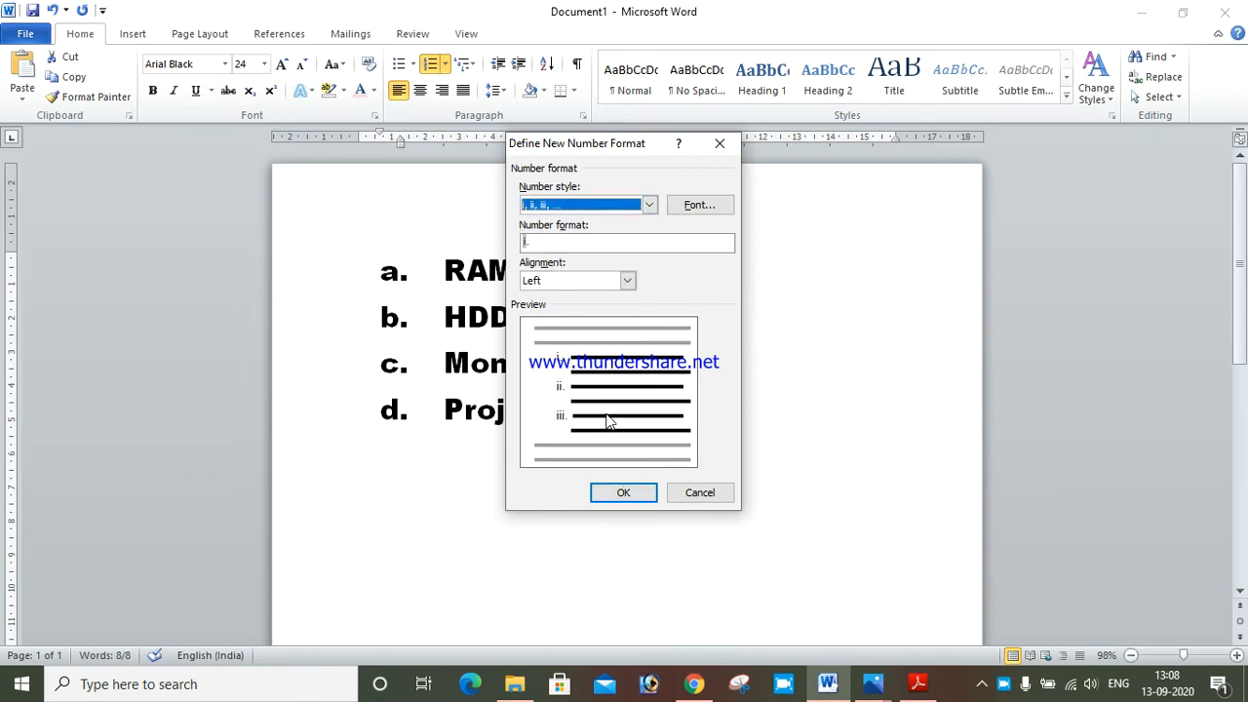
{"action": "left_click", "coordinate": [558, 245]}
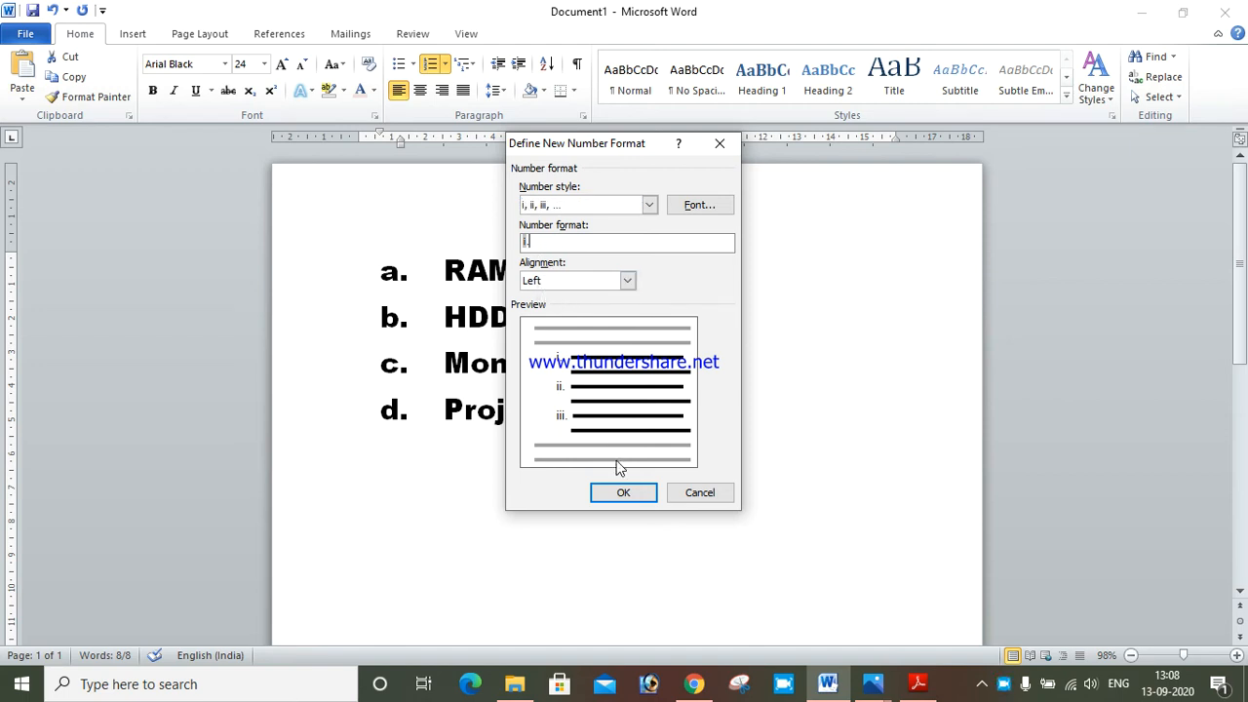
{"action": "left_click", "coordinate": [622, 493]}
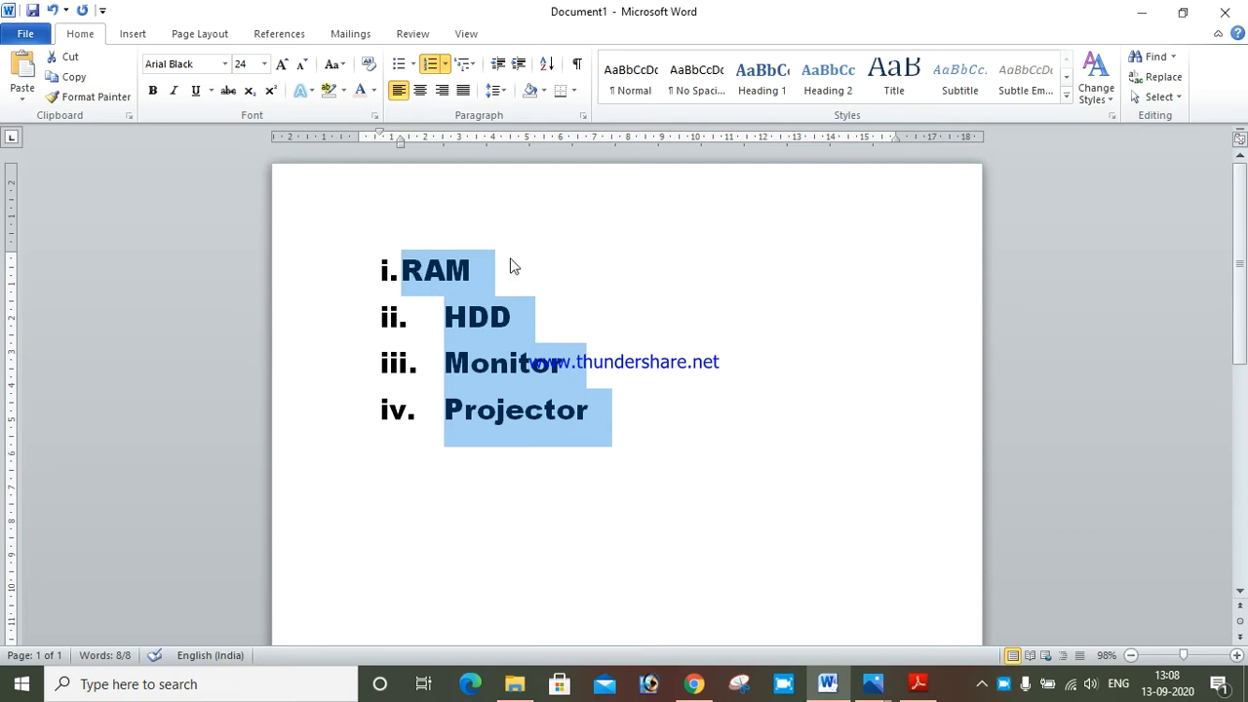
- Apply the multilevel heading list with levels I., A. and 1. to the four items from RAM to Projector
{"action": "left_click", "coordinate": [475, 63]}
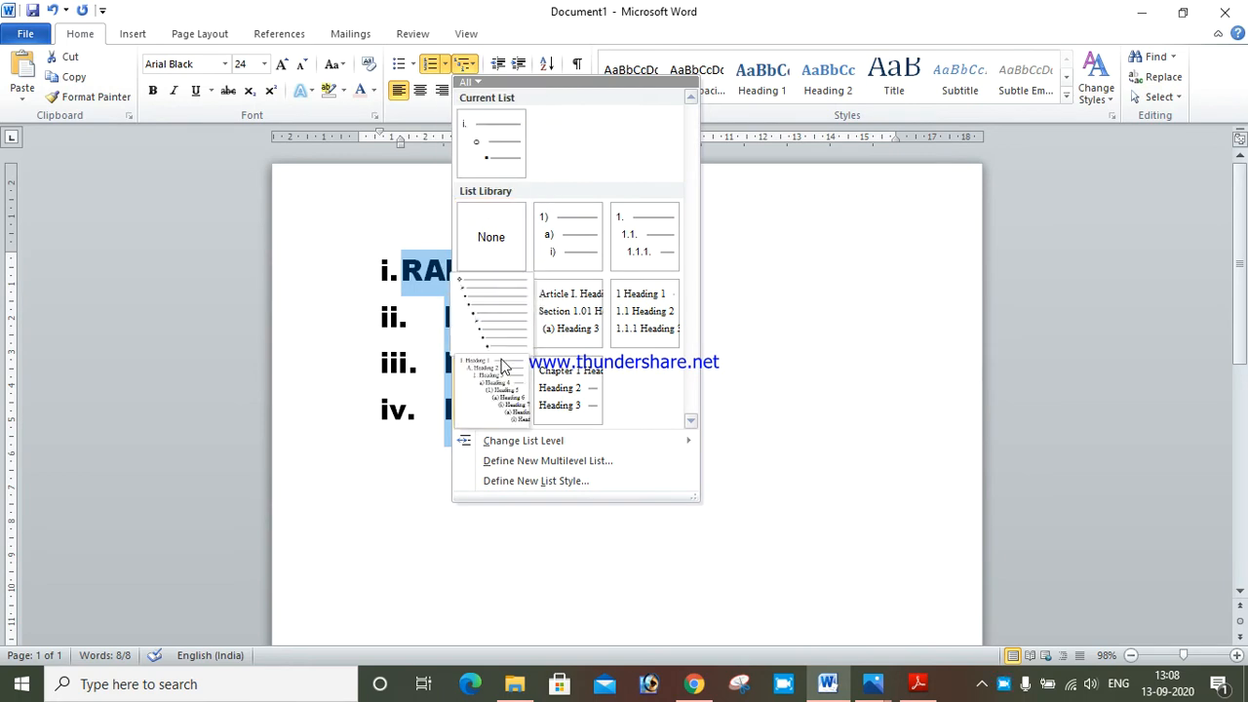
{"action": "left_click", "coordinate": [506, 390]}
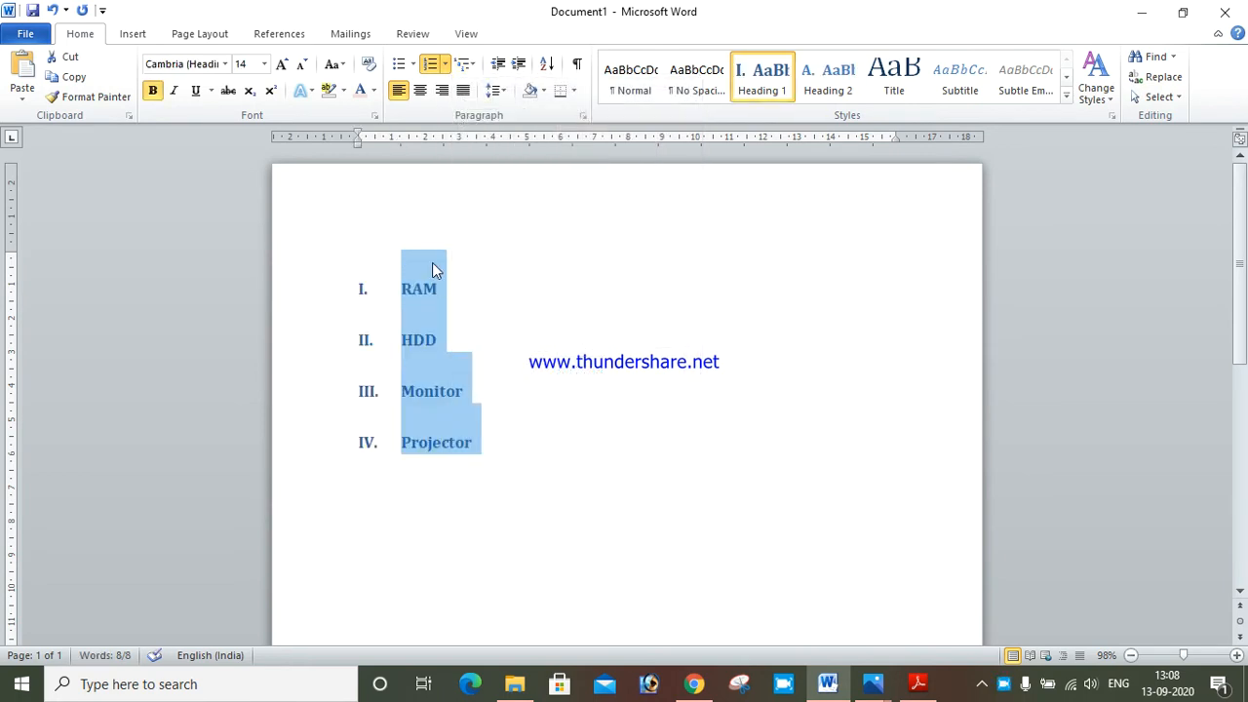
{"action": "left_click", "coordinate": [467, 294]}
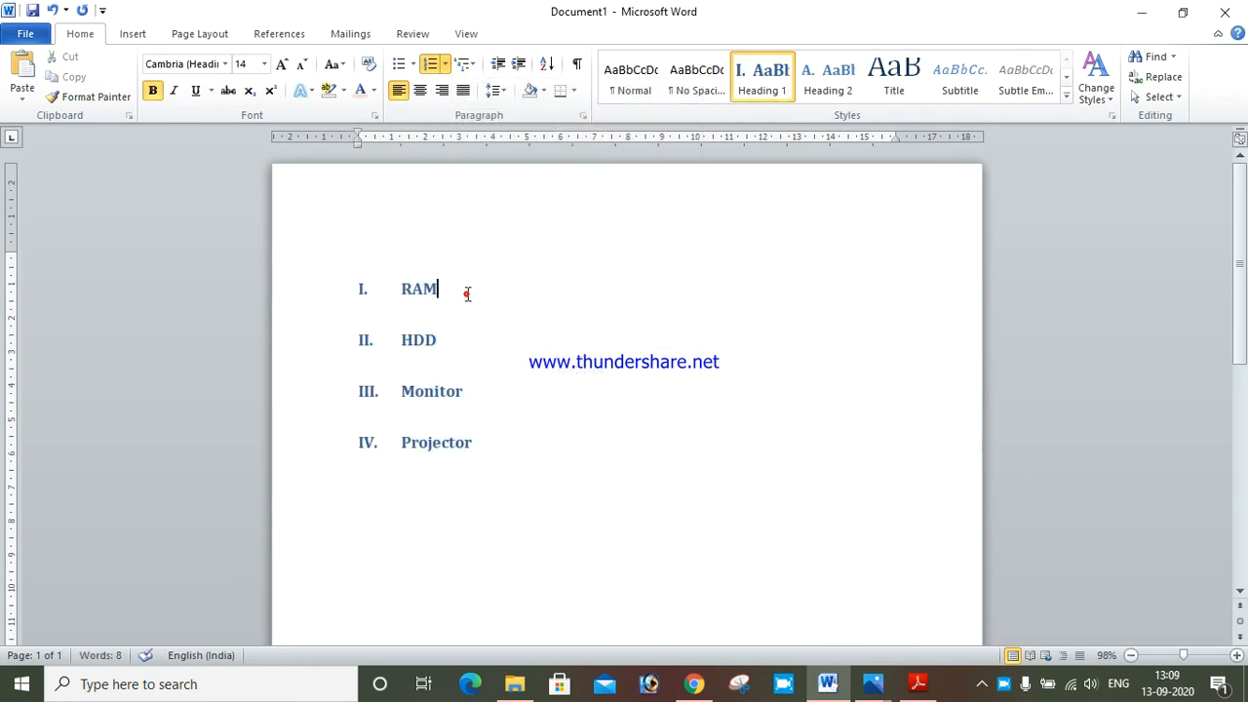
{"action": "double_click", "coordinate": [467, 295]}
{"action": "left_click", "coordinate": [466, 64]}
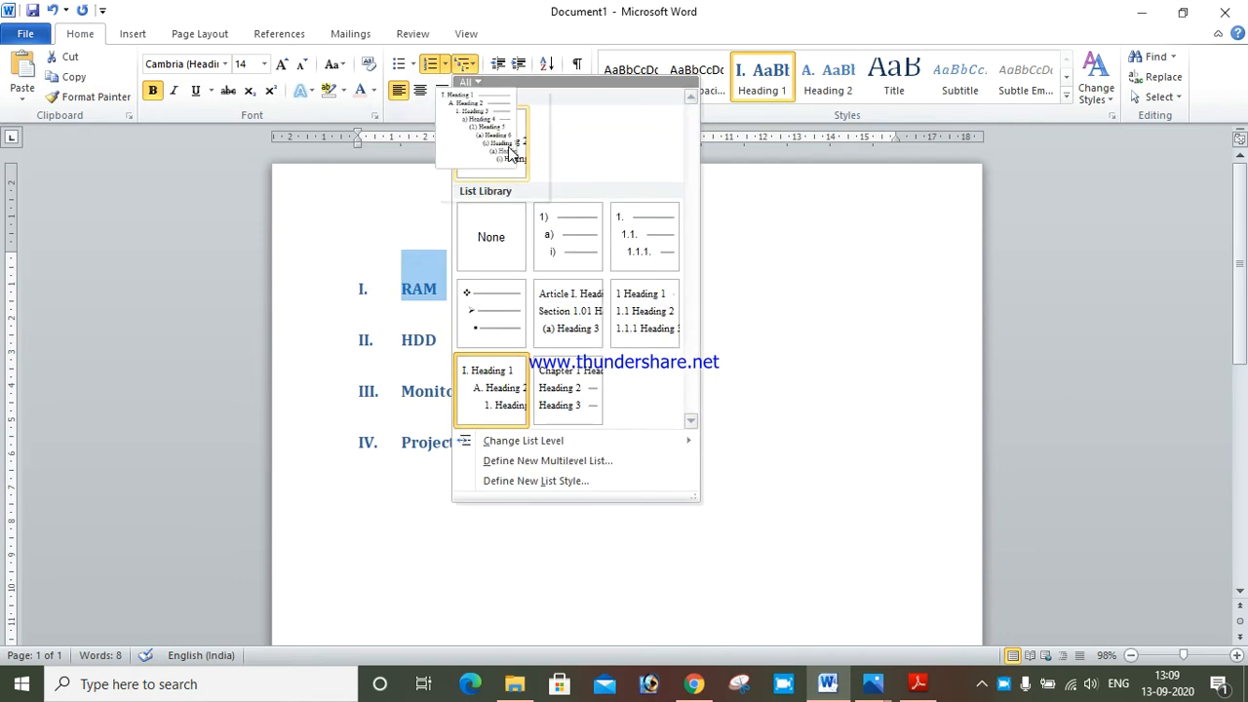
{"action": "left_click", "coordinate": [543, 294]}
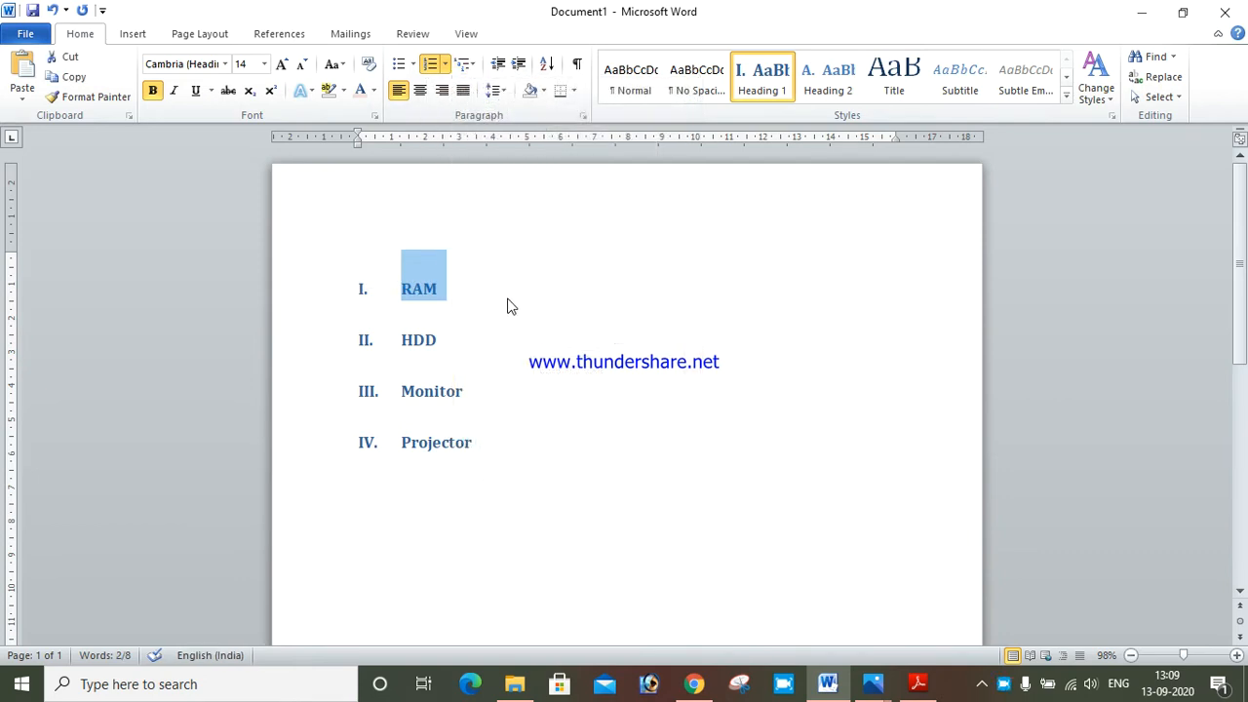
- Add the lines Ghfdgdfgf, Fgdfgfg and dfggdfgdf as normal paragraphs below the RAM heading
{"action": "left_click", "coordinate": [493, 296]}
{"action": "key", "text": "Return"}
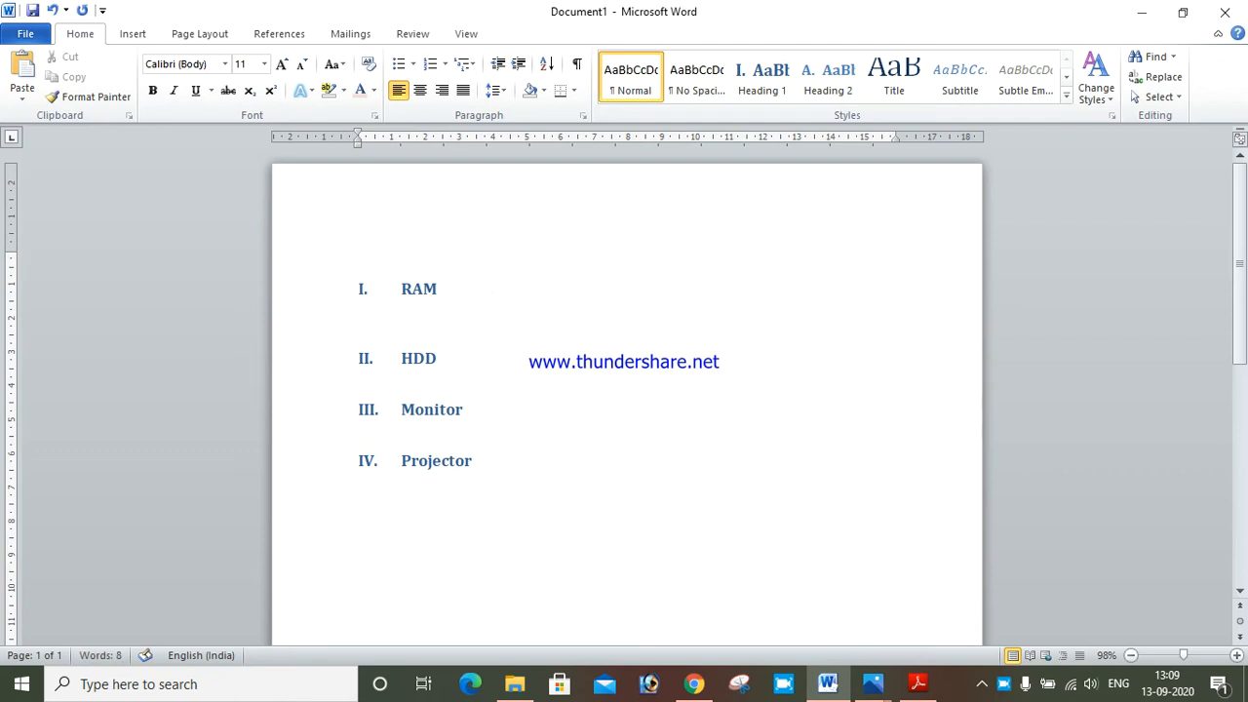
{"action": "type", "text": "ghfdgdfgf"}
{"action": "key", "text": "Return"}
{"action": "type", "text": "fgdfgfg"}
{"action": "key", "text": "Return"}
{"action": "type", "text": "dfggdfgdf"}
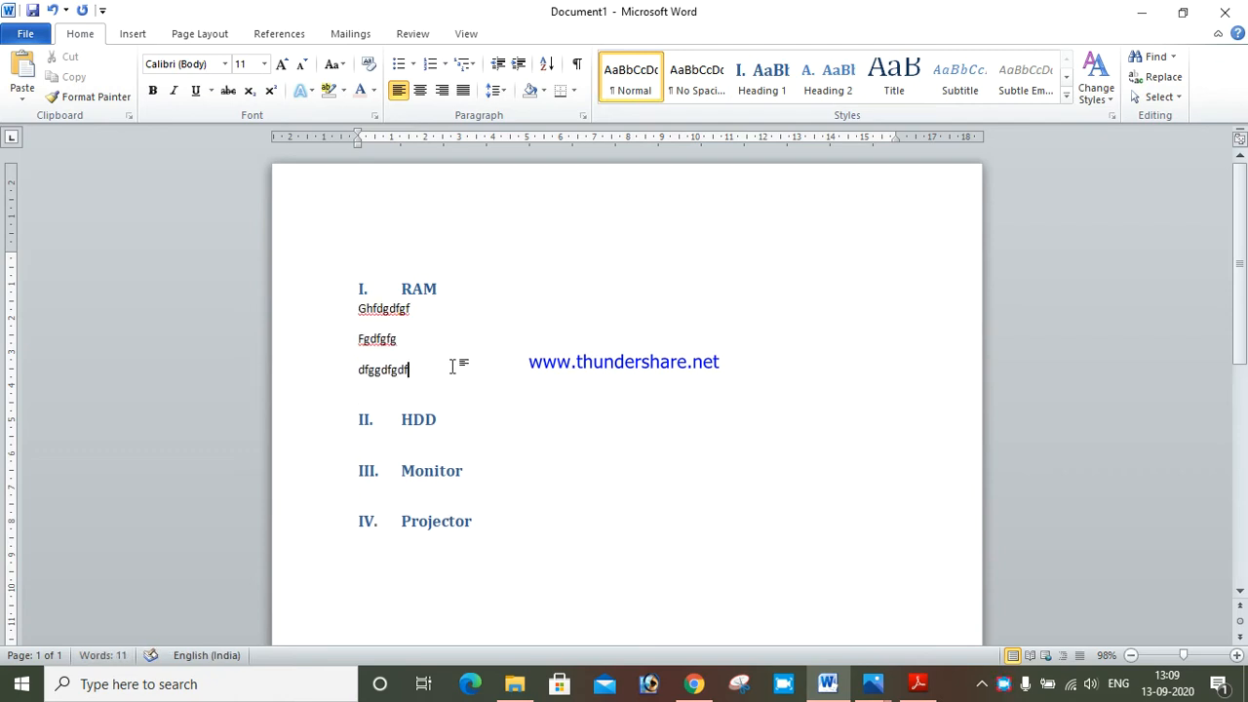
- Try the Article I / Section 1.01 multilevel list on the RAM heading and its three lines, and undo it
{"action": "left_click_drag", "start_coordinate": [447, 368], "coordinate": [354, 287]}
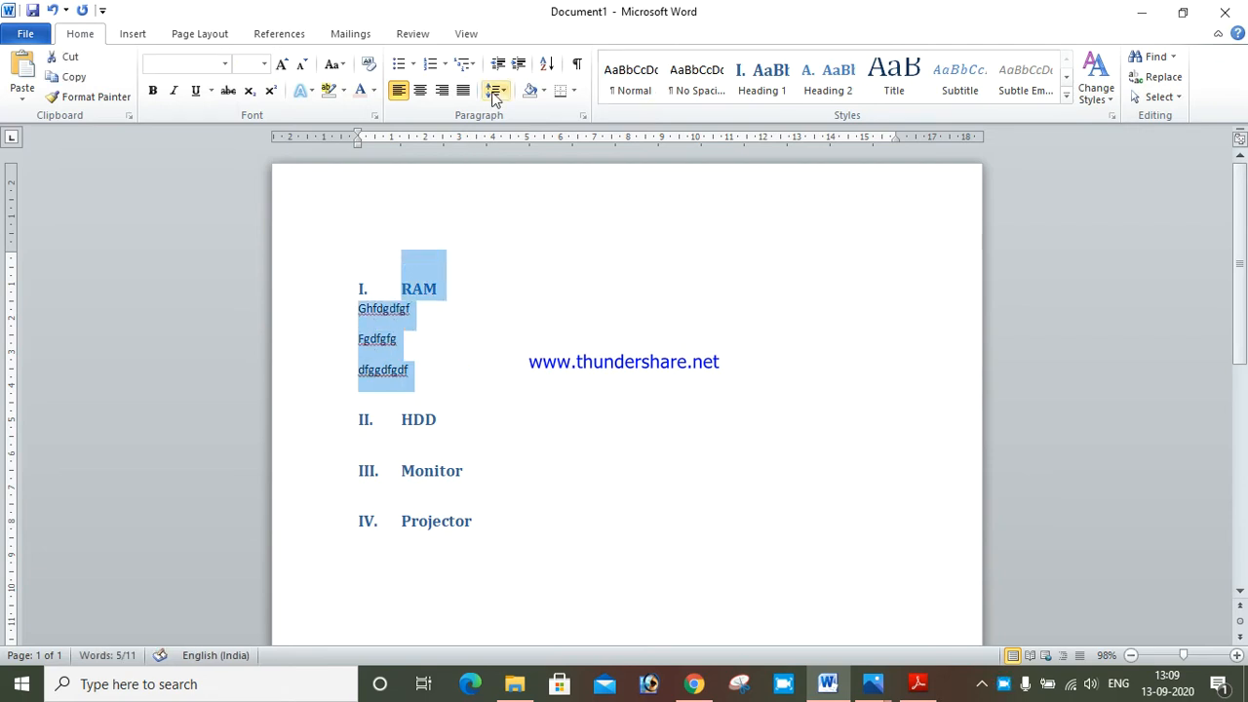
{"action": "left_click", "coordinate": [475, 66]}
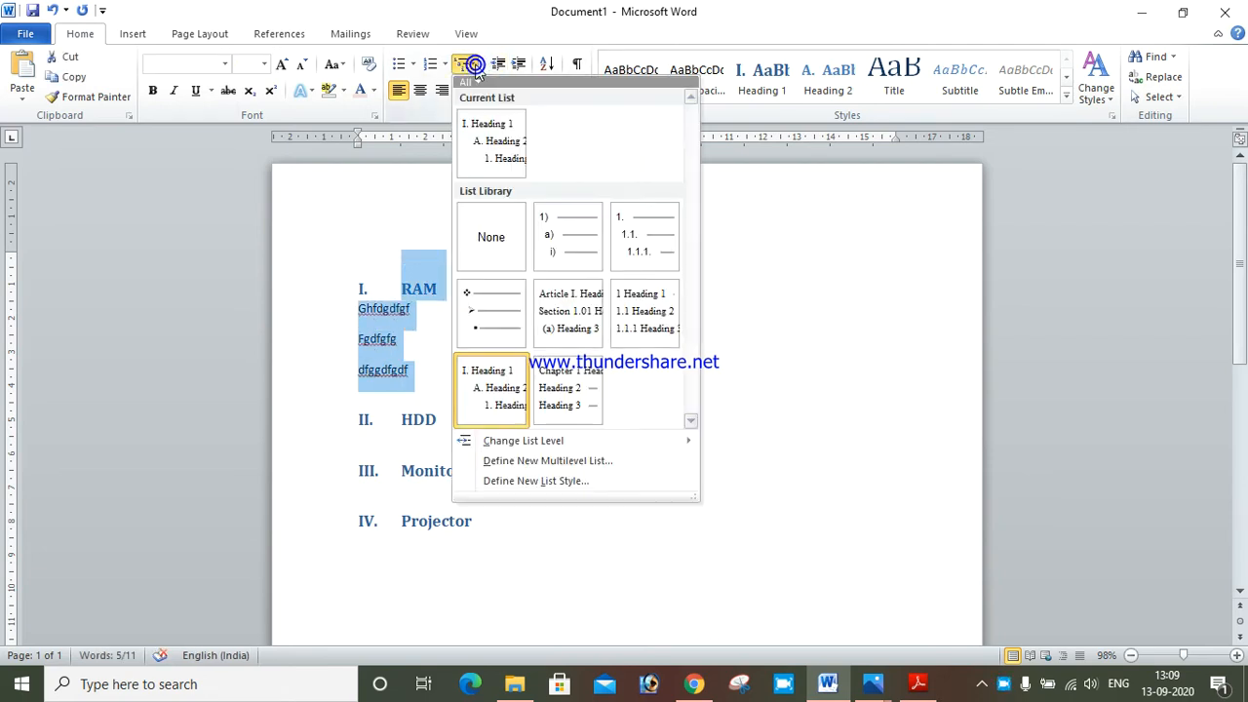
{"action": "mouse_move", "coordinate": [513, 341]}
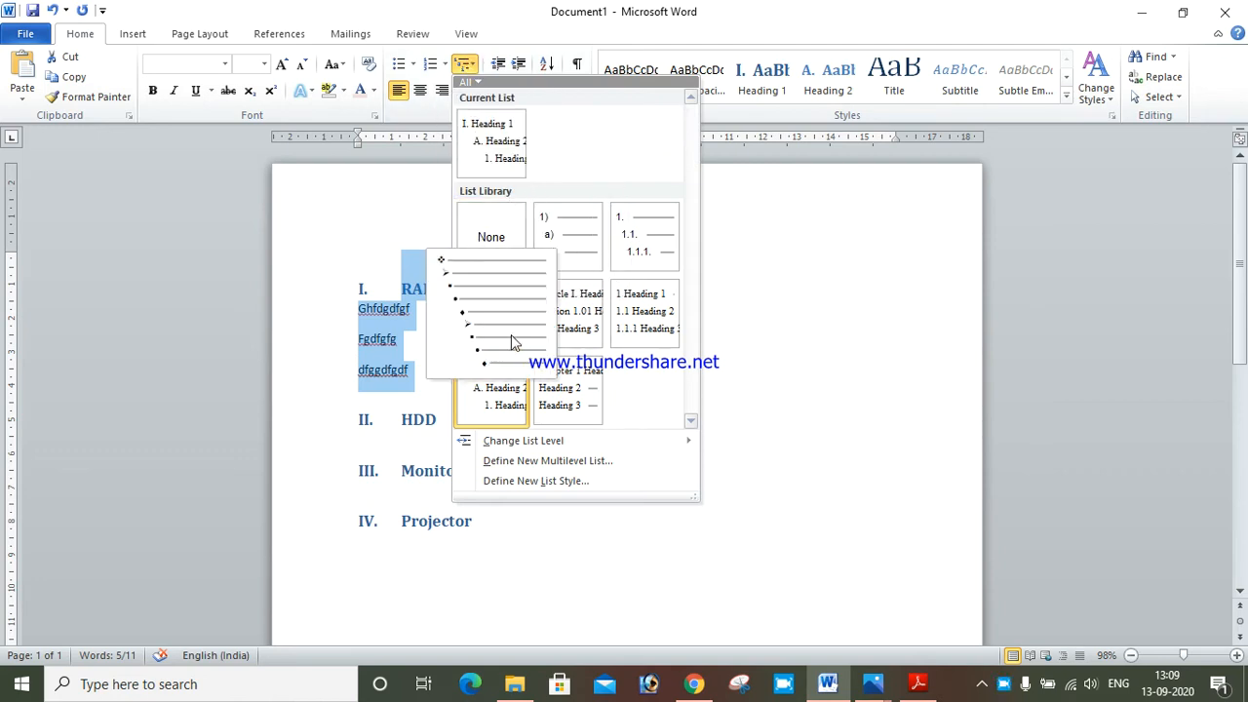
{"action": "left_click", "coordinate": [595, 325]}
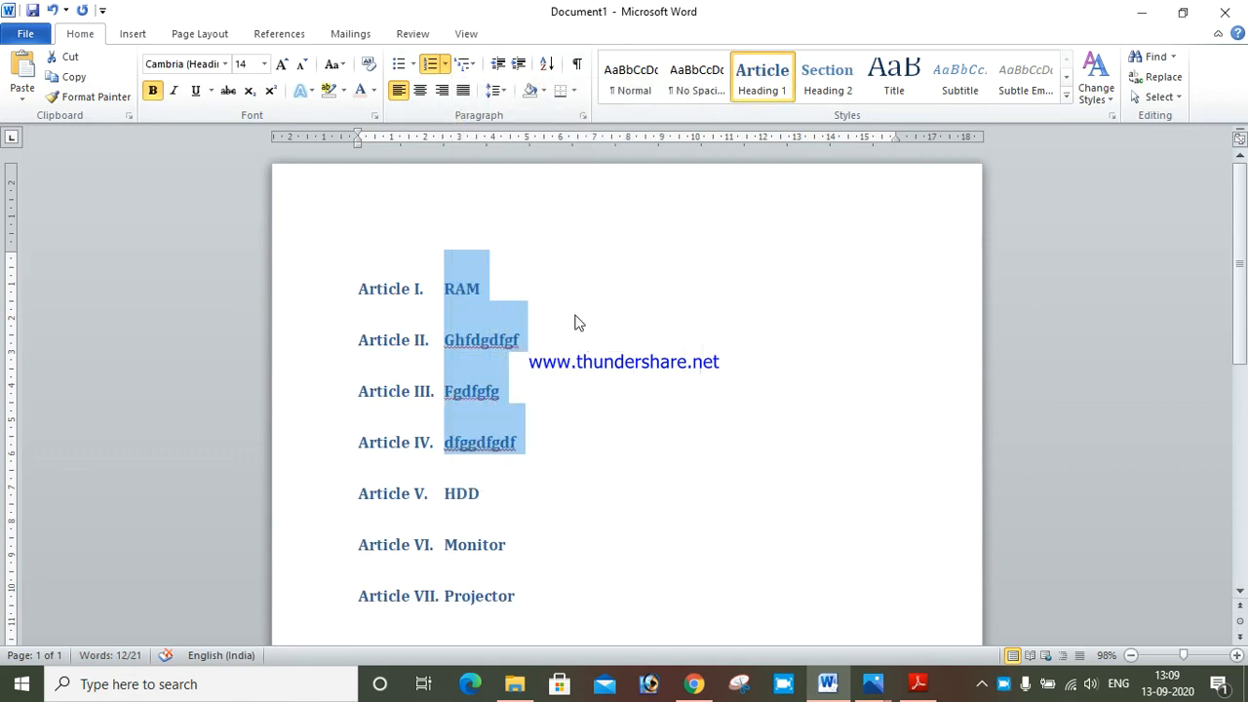
{"action": "key", "text": "ctrl+z"}
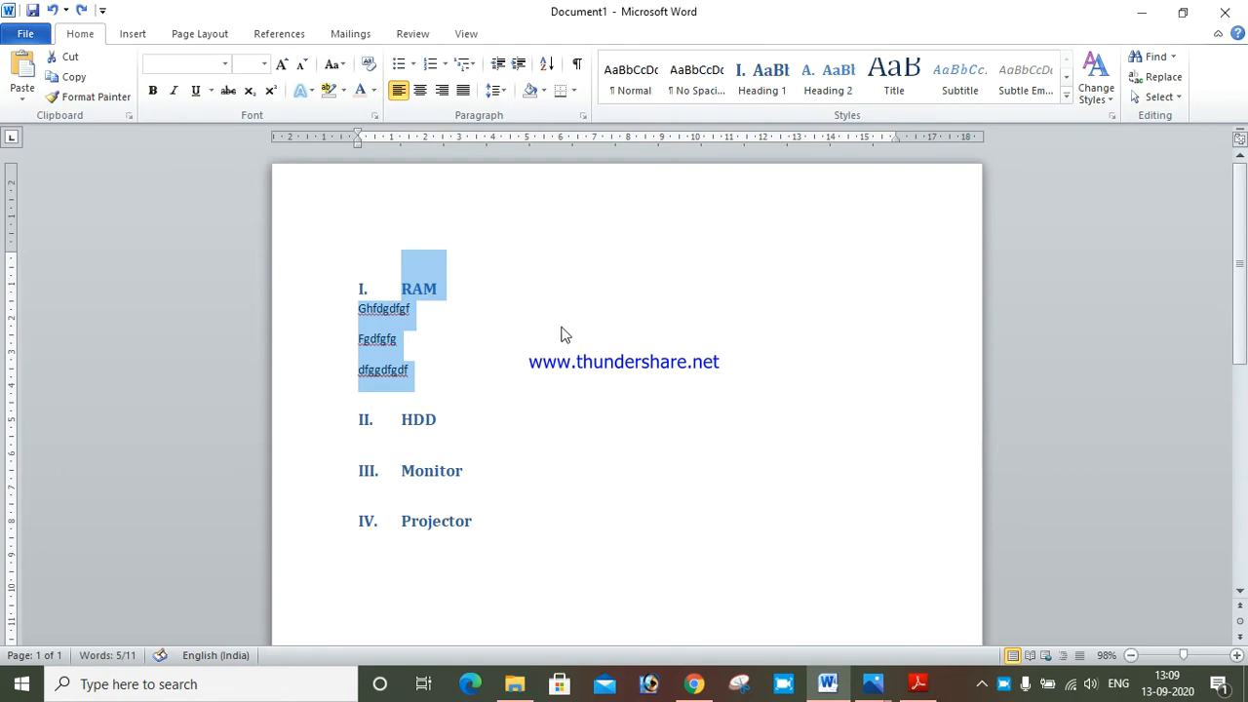
- Apply the 1) a) i) multilevel list to only the three lines below the RAM heading
{"action": "left_click_drag", "start_coordinate": [415, 373], "coordinate": [357, 310]}
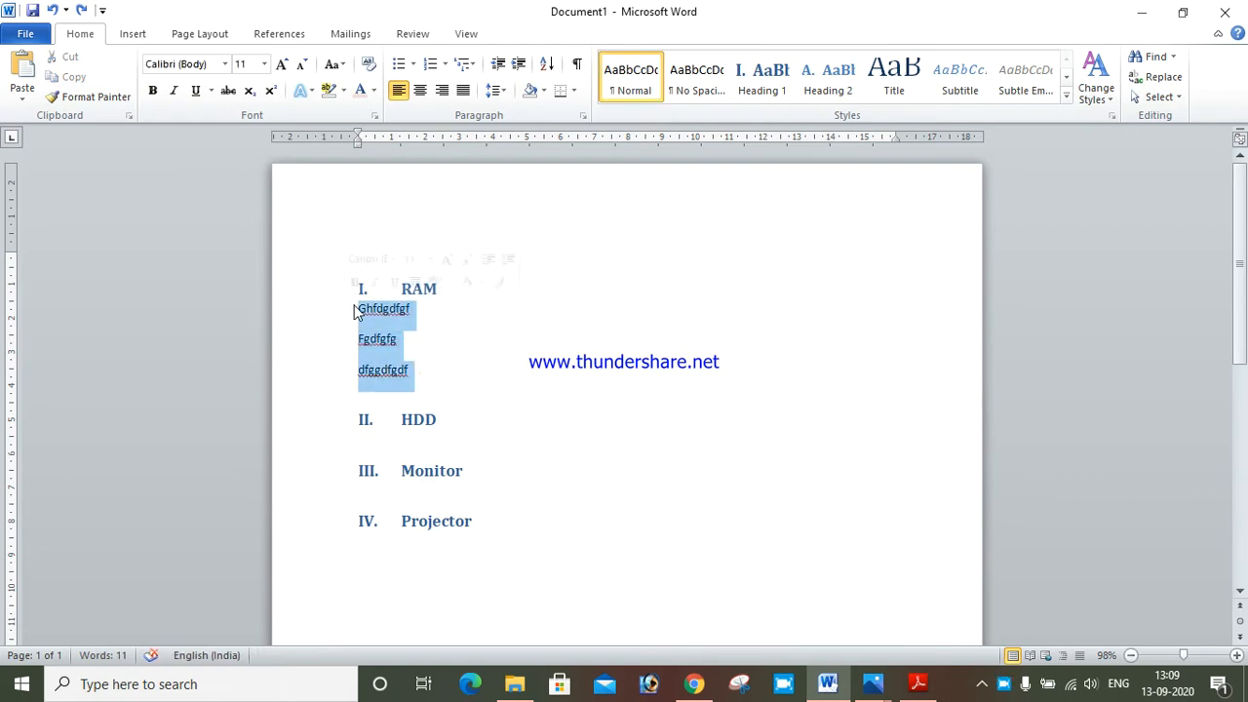
{"action": "left_click", "coordinate": [465, 64]}
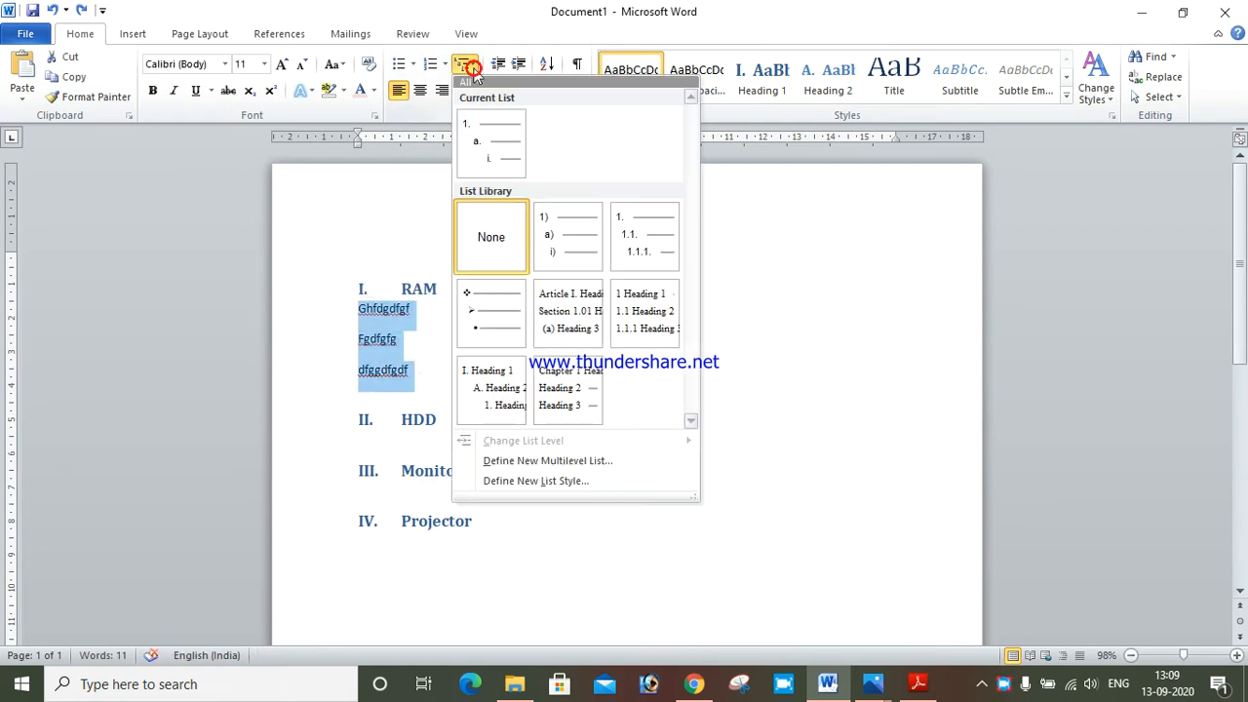
{"action": "left_click", "coordinate": [562, 212]}
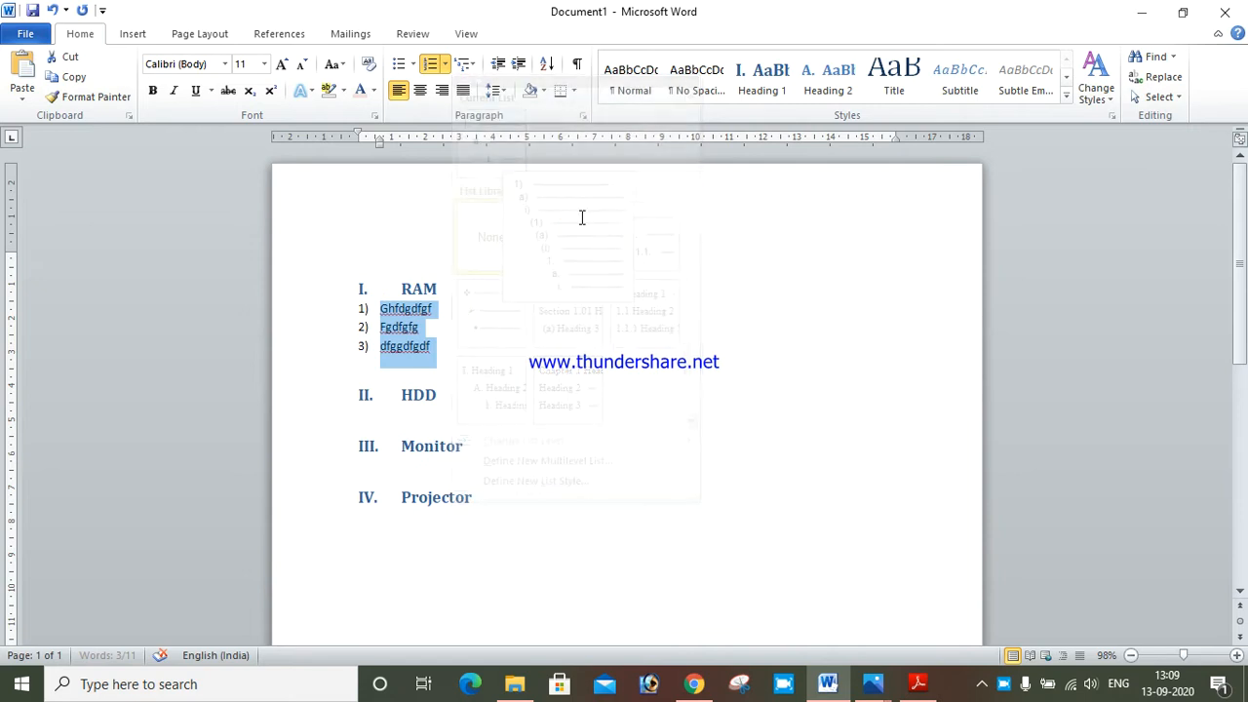
{"action": "left_click", "coordinate": [379, 284]}
{"action": "left_click_drag", "start_coordinate": [444, 351], "coordinate": [343, 308]}
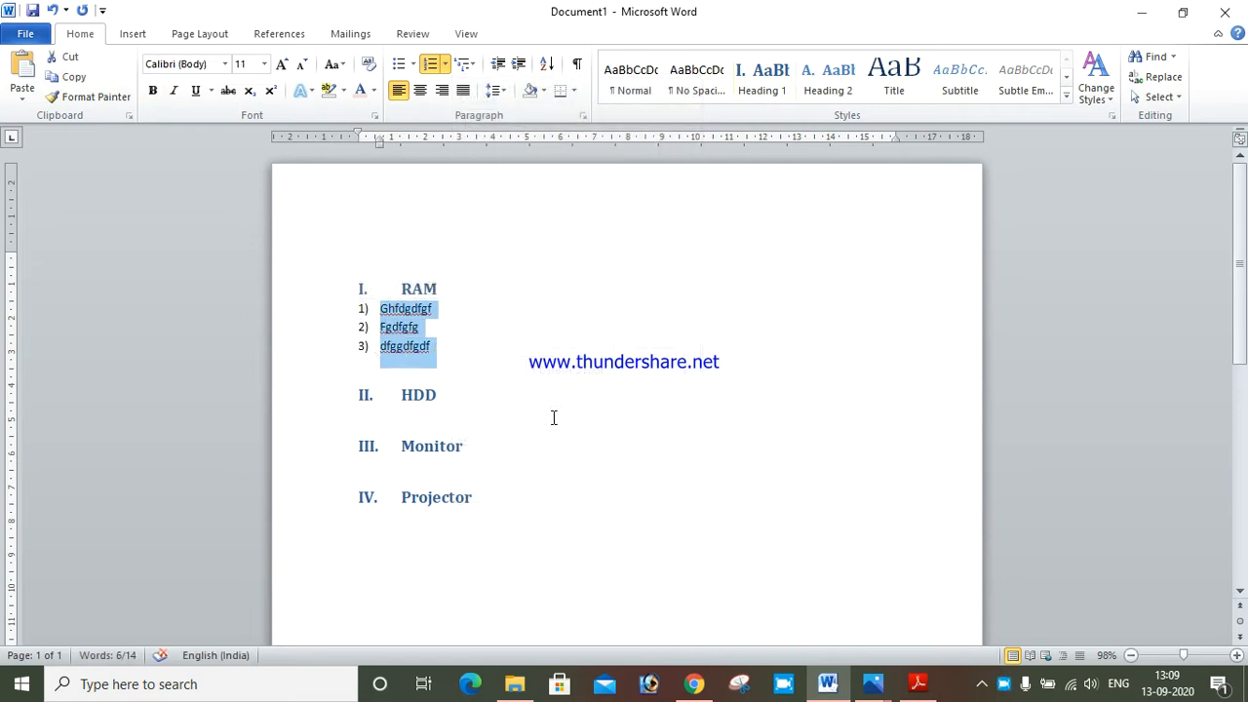
{"action": "left_click_drag", "start_coordinate": [445, 346], "coordinate": [368, 308]}
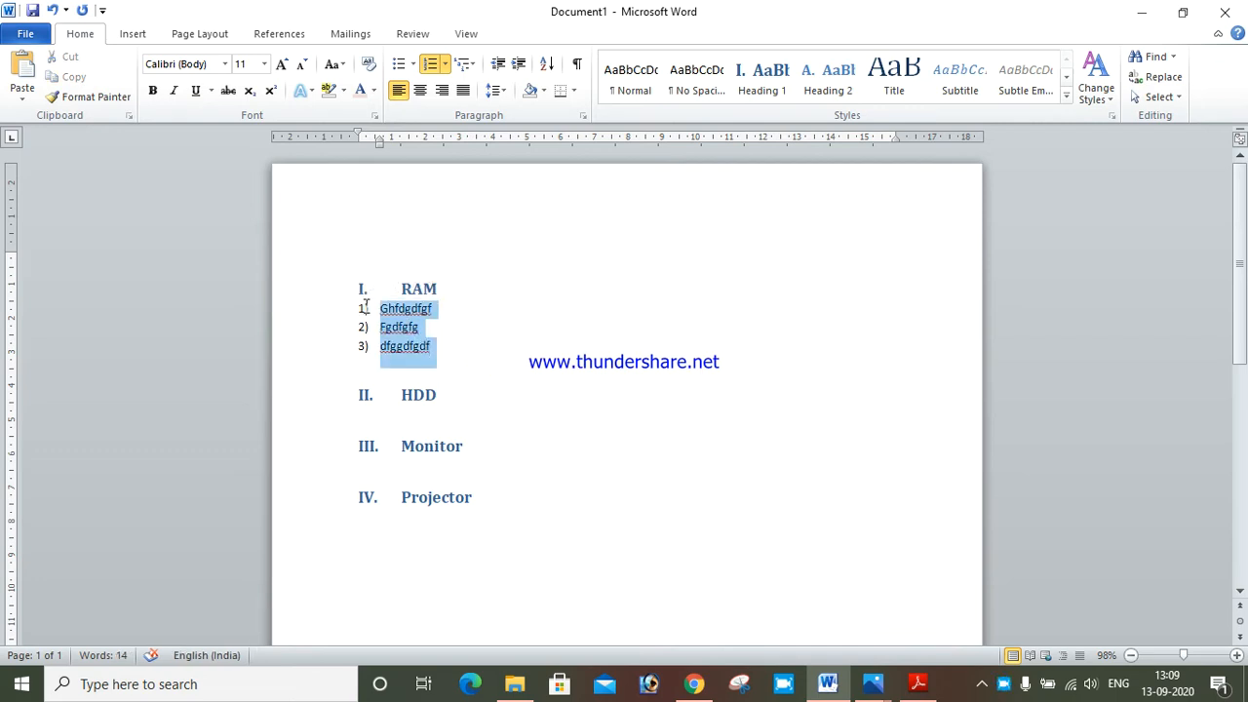
{"action": "left_click", "coordinate": [482, 365]}
- Add the lines Adsaadfasf, Fasfasfaf and fasfasasf as normal paragraphs below the HDD heading
{"action": "left_click", "coordinate": [451, 400]}
{"action": "key", "text": "Return"}
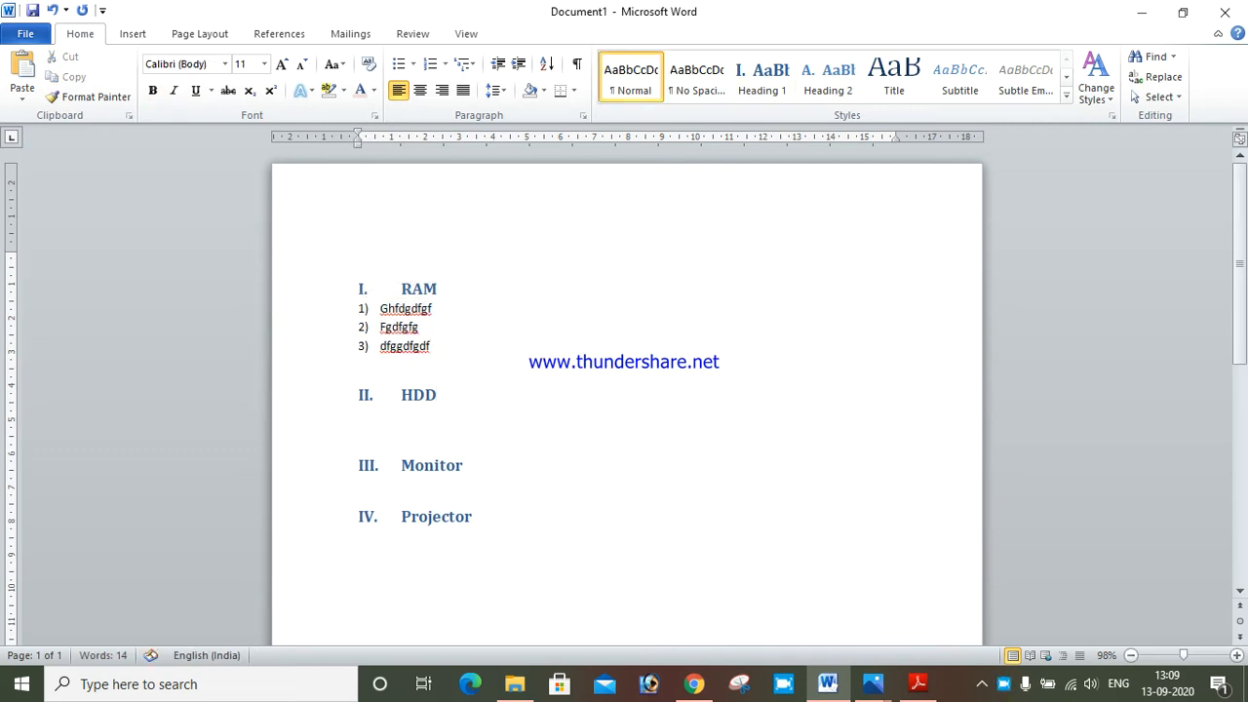
{"action": "type", "text": "adsaadfasf"}
{"action": "key", "text": "Return"}
{"action": "type", "text": "fasfasfaf"}
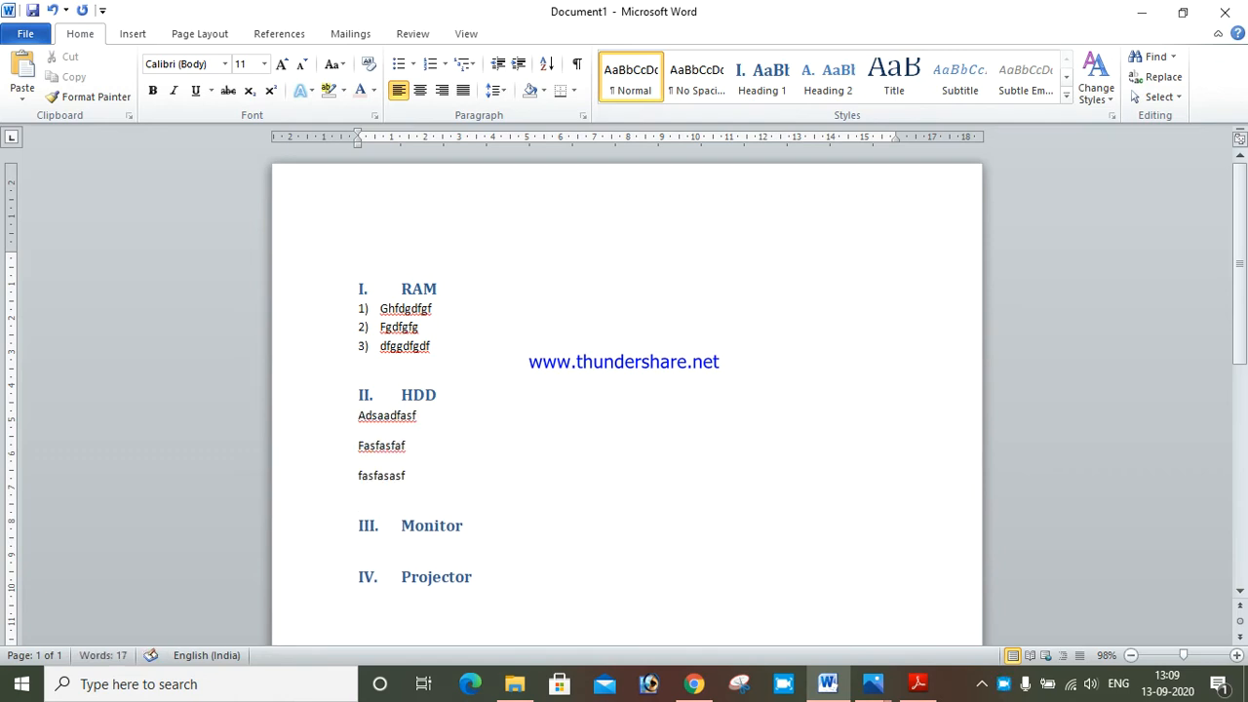
- Apply the 1) a) i) multilevel list to the three lines below HDD and change it to the four-diamond bulleted multilevel list
{"action": "left_click_drag", "start_coordinate": [426, 482], "coordinate": [338, 413]}
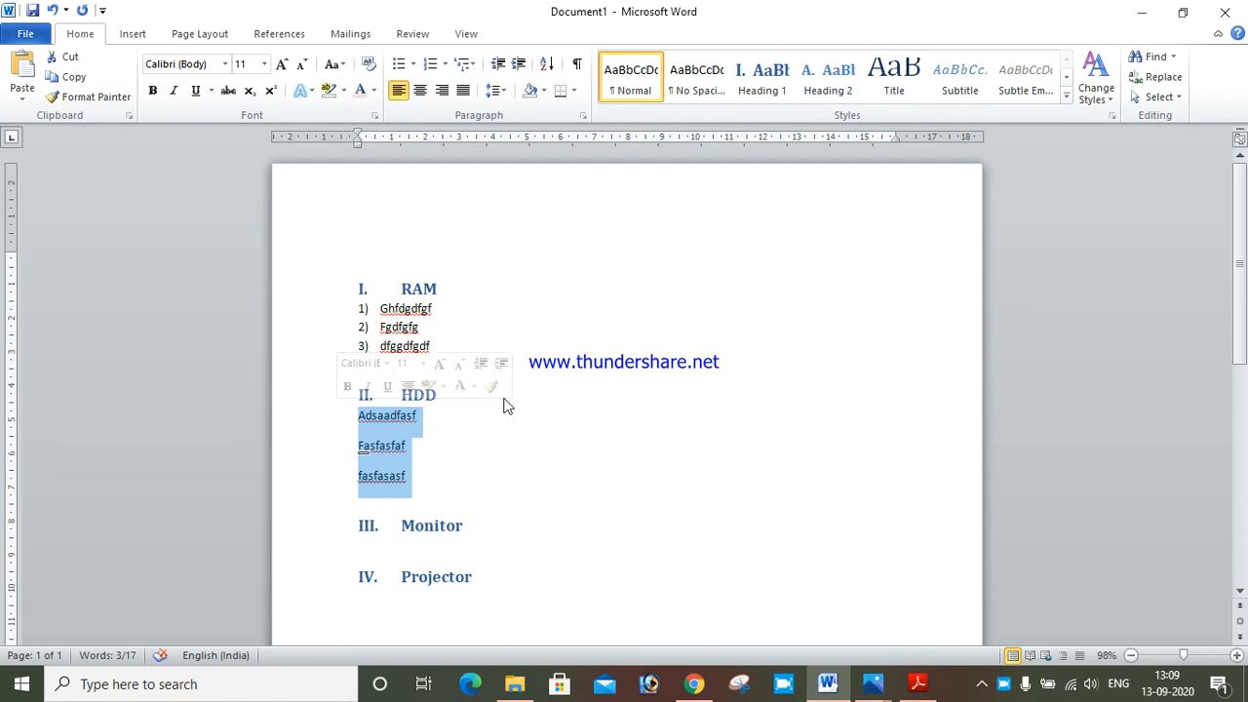
{"action": "left_click", "coordinate": [468, 64]}
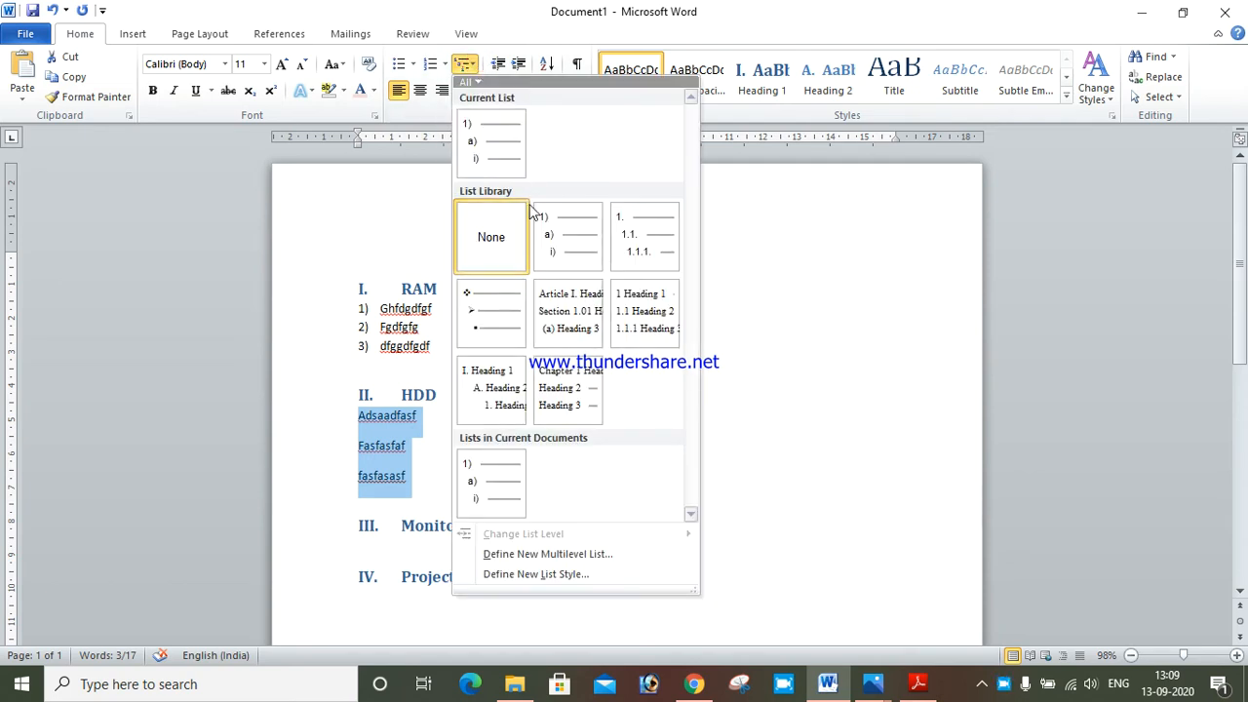
{"action": "left_click", "coordinate": [553, 253]}
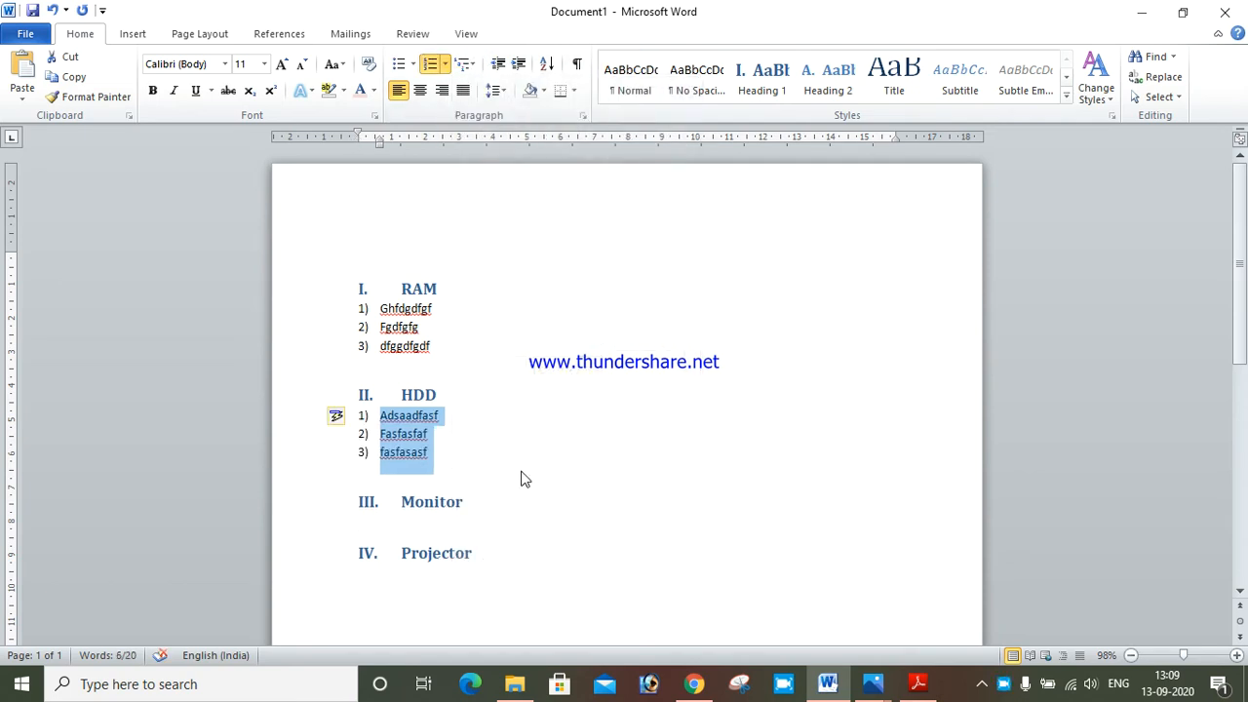
{"action": "left_click", "coordinate": [466, 64]}
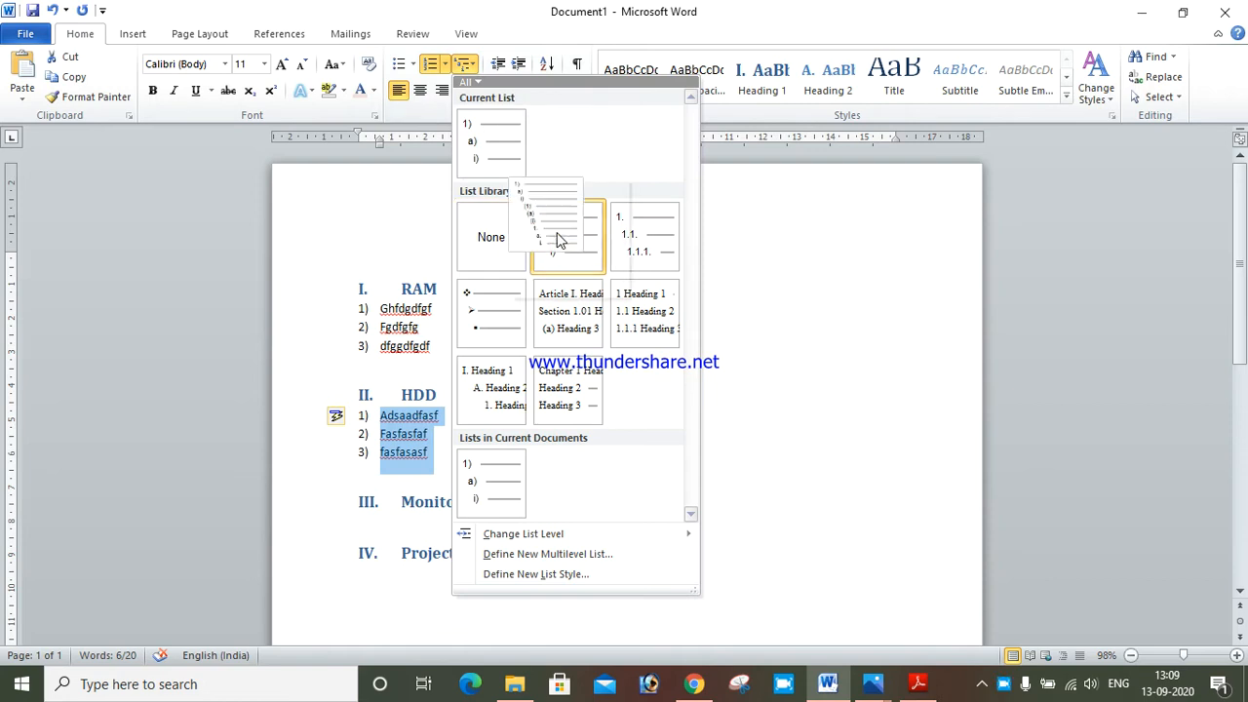
{"action": "left_click", "coordinate": [491, 321]}
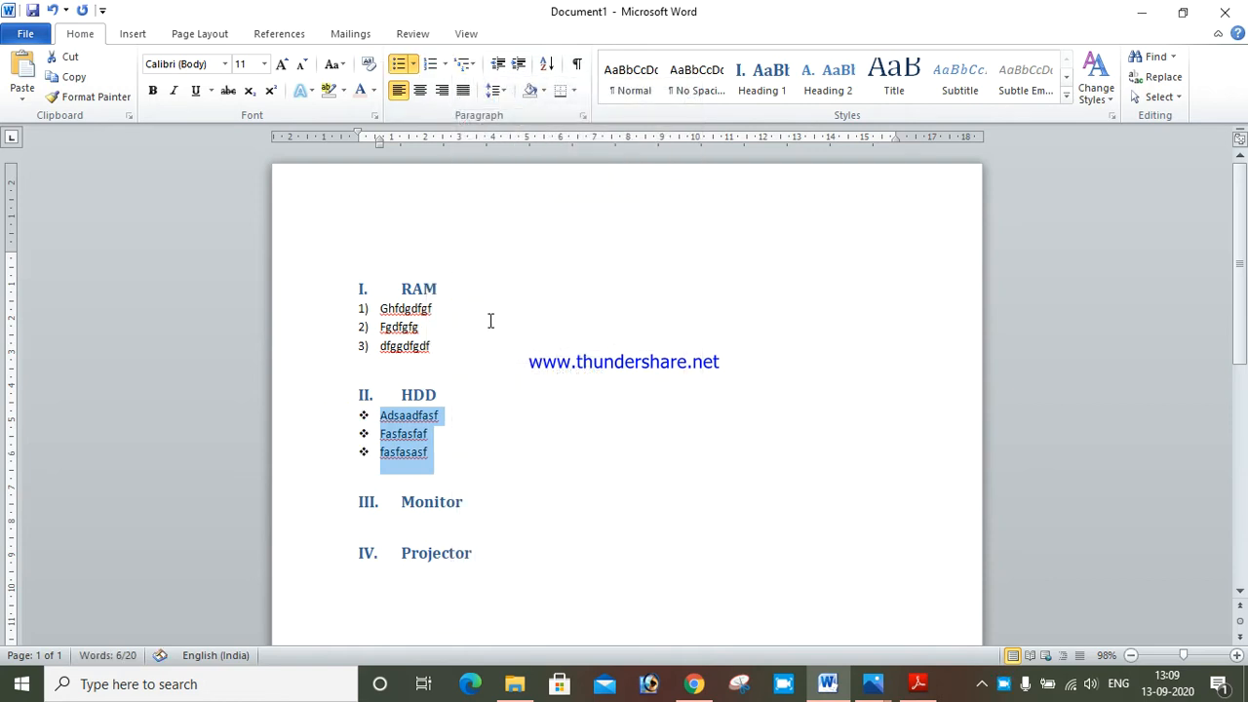
{"action": "left_click", "coordinate": [738, 497]}
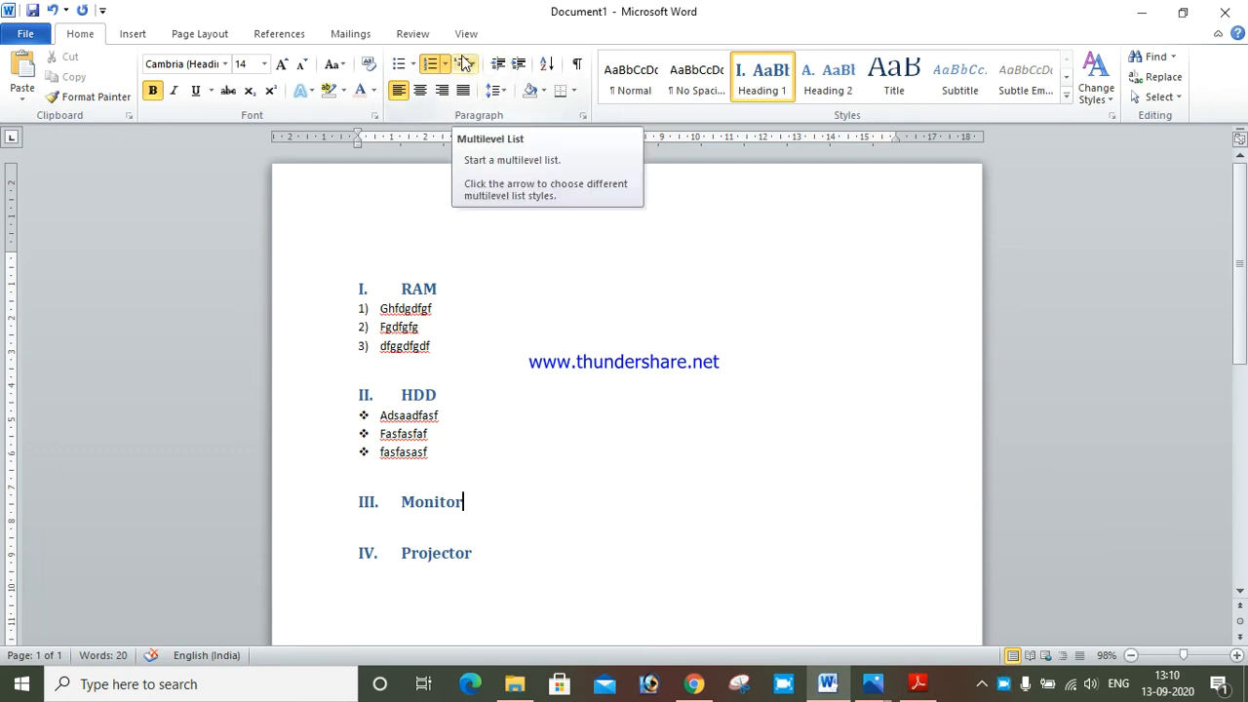
{"action": "left_click", "coordinate": [413, 64]}
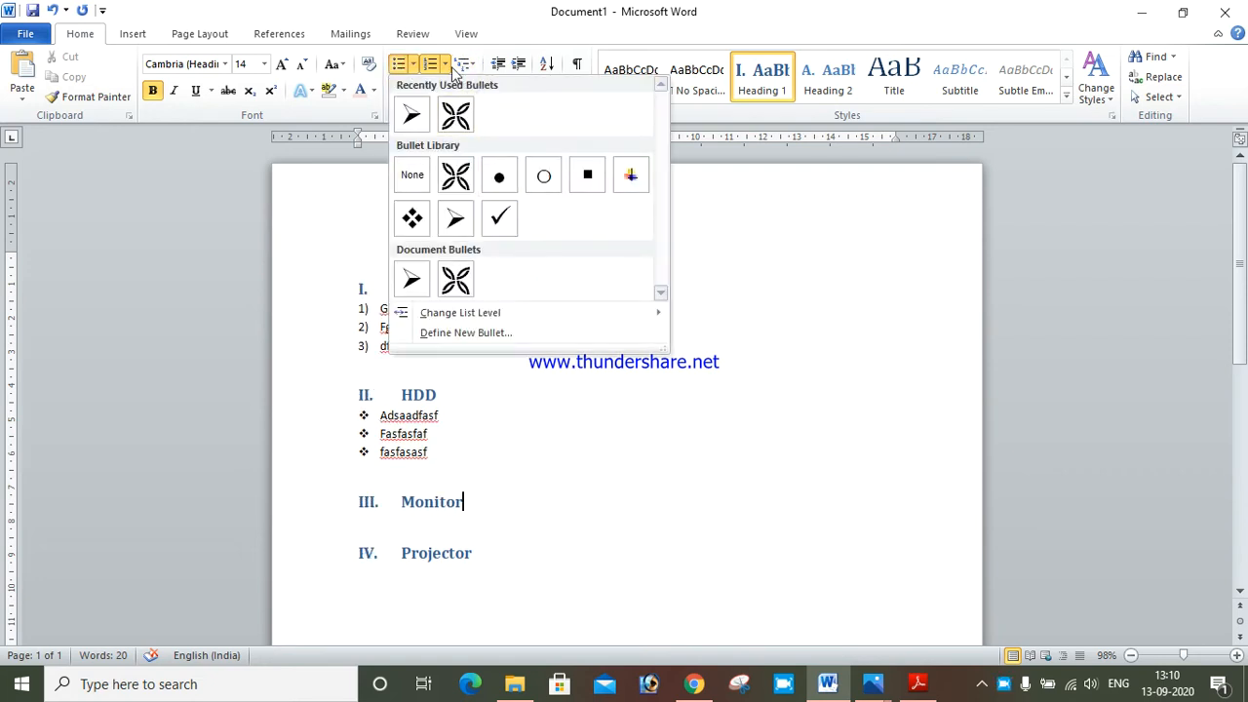
{"action": "left_click", "coordinate": [444, 65]}
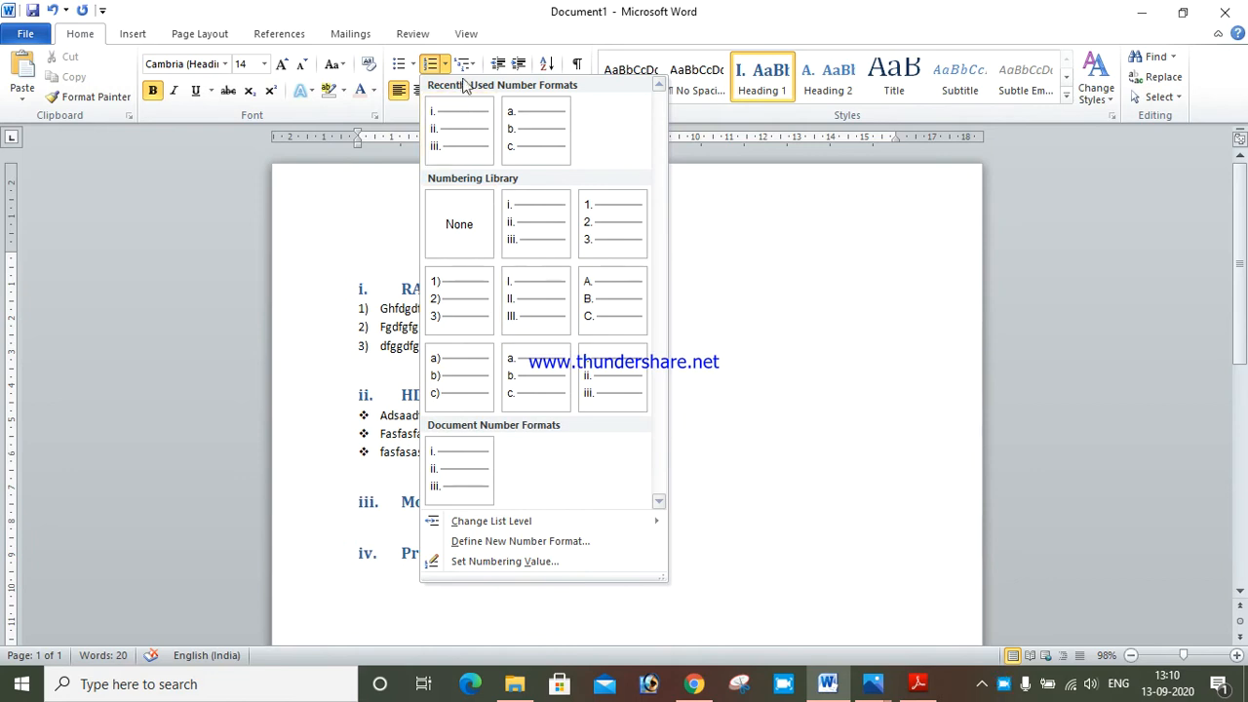
{"action": "left_click", "coordinate": [465, 64]}
{"action": "mouse_move", "coordinate": [643, 212]}
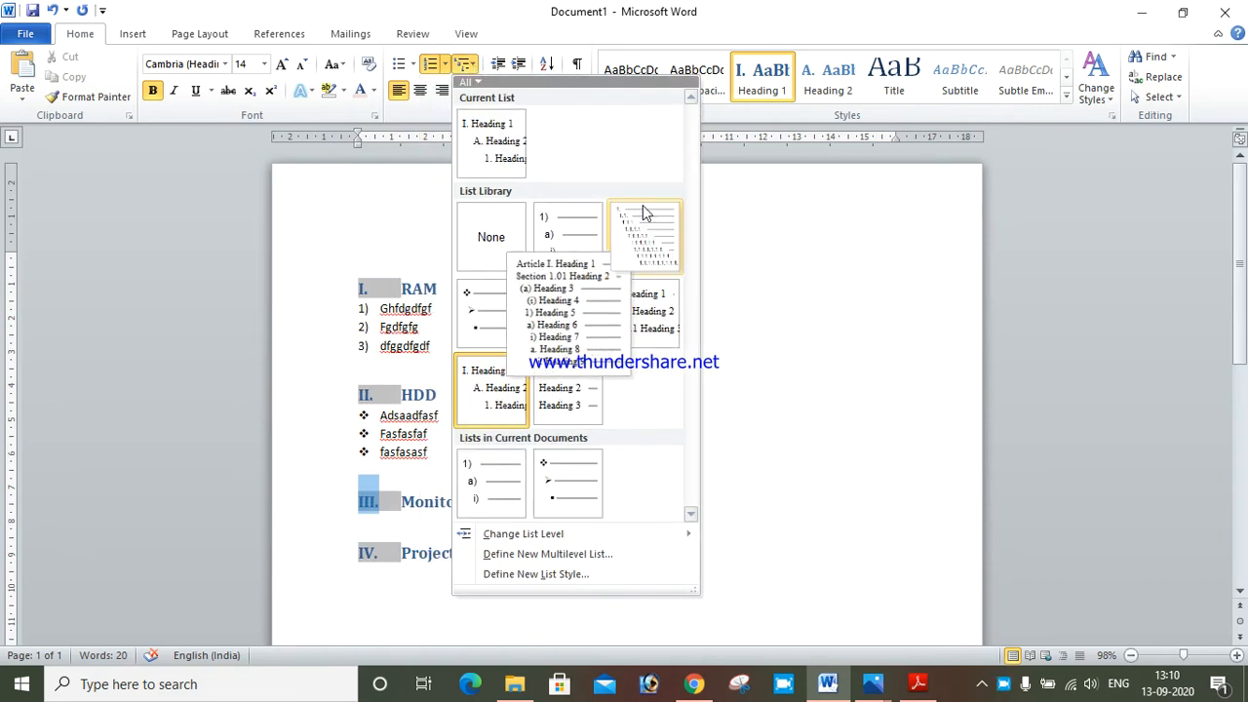
{"action": "left_click", "coordinate": [850, 239]}
- Delete the whole hardware list and remove the leftover heading number from the empty first line
{"action": "key", "text": "ctrl+a"}
{"action": "key", "text": "Delete"}
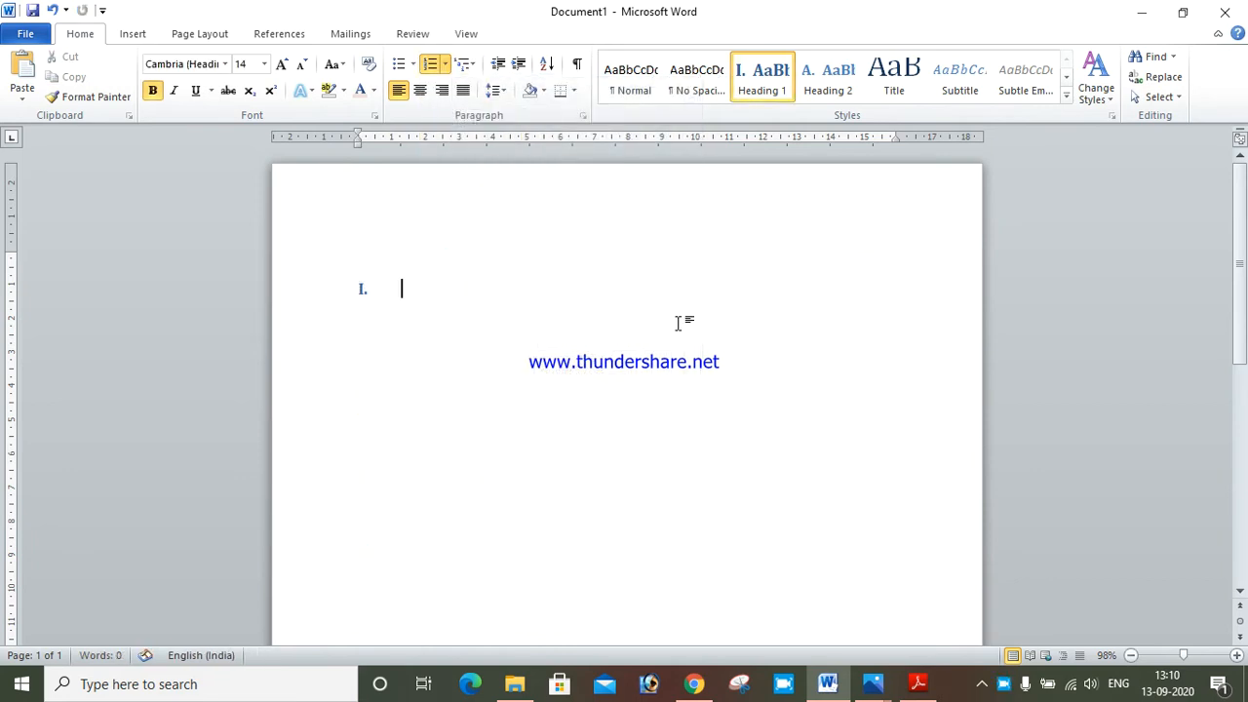
{"action": "key", "text": "BackSpace"}
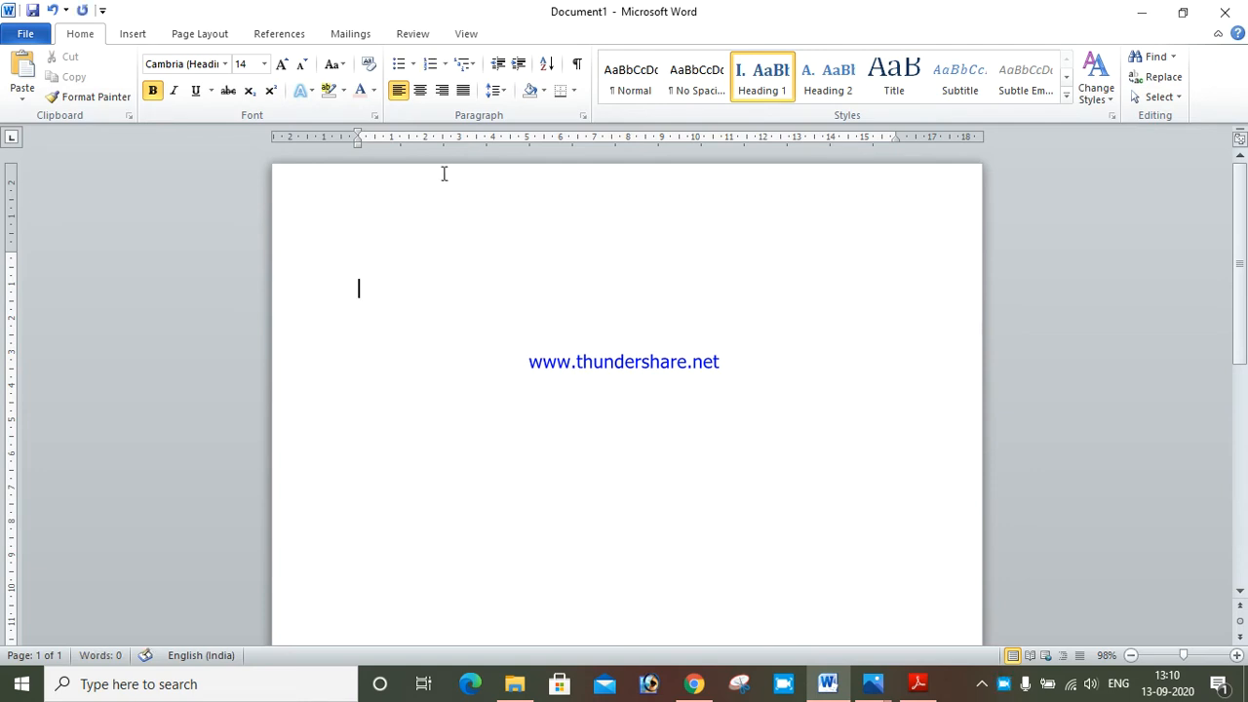
- Enter an equals sign on the empty first line and try to enlarge it to 90 pt without selecting it
{"action": "type", "text": "="}
{"action": "left_click", "coordinate": [279, 65]}
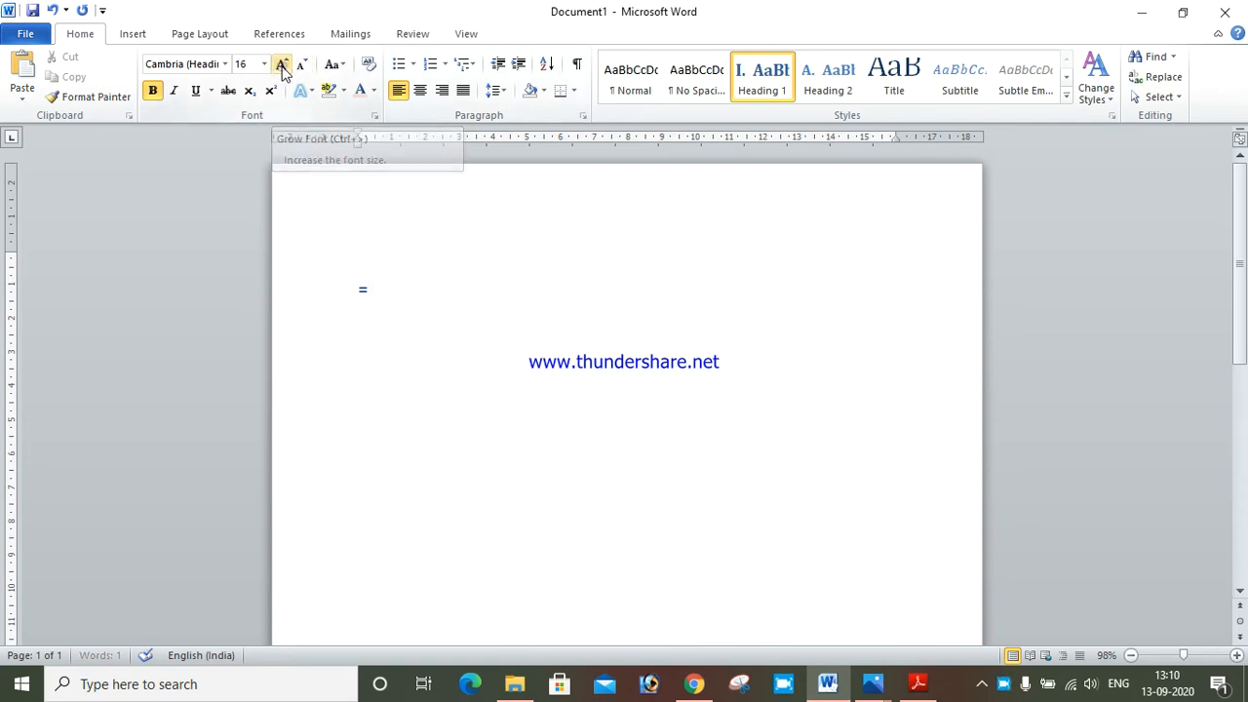
{"action": "left_click", "coordinate": [280, 65]}
{"action": "left_click", "coordinate": [280, 65]}
{"action": "left_click", "coordinate": [280, 65]}
{"action": "left_click", "coordinate": [281, 65]}
{"action": "left_click", "coordinate": [282, 66]}
{"action": "left_click", "coordinate": [280, 66]}
{"action": "left_click", "coordinate": [281, 65]}
{"action": "left_click", "coordinate": [281, 65]}
{"action": "left_click", "coordinate": [281, 66]}
{"action": "left_click", "coordinate": [280, 66]}
{"action": "left_click", "coordinate": [281, 65]}
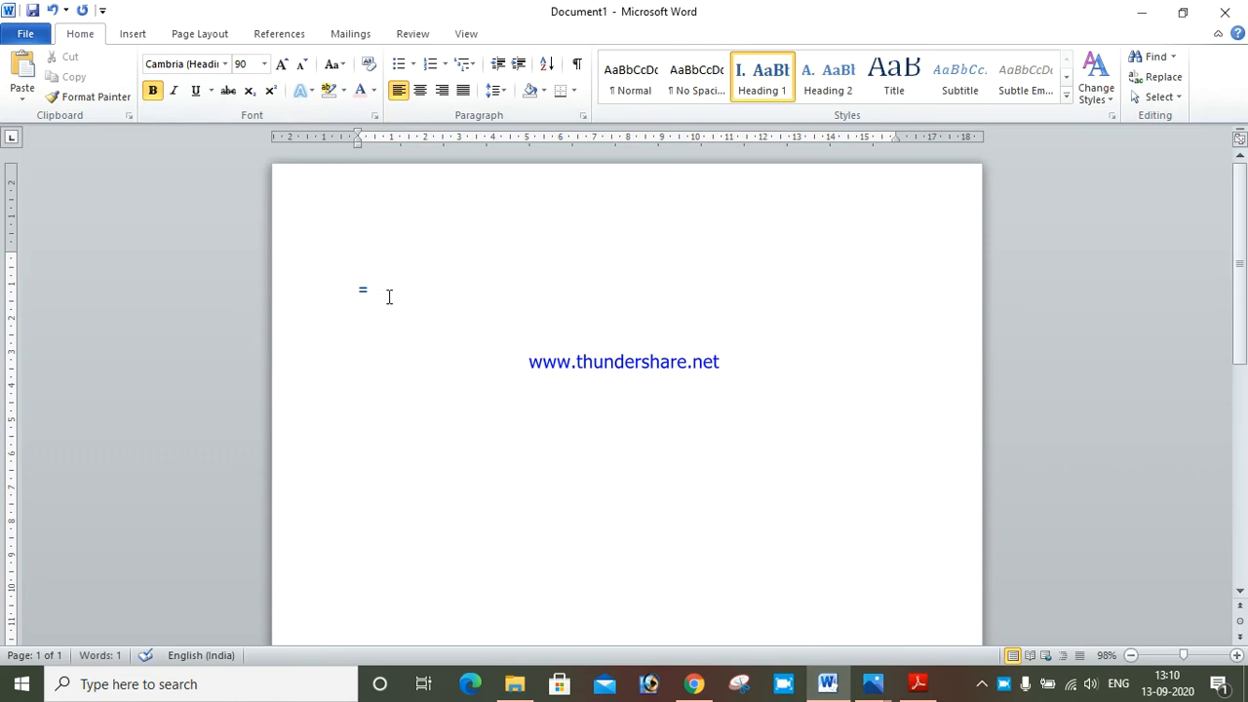
- Enlarge the equals sign itself to 72 pt and place the cursor after it
{"action": "left_click_drag", "start_coordinate": [387, 296], "coordinate": [351, 276]}
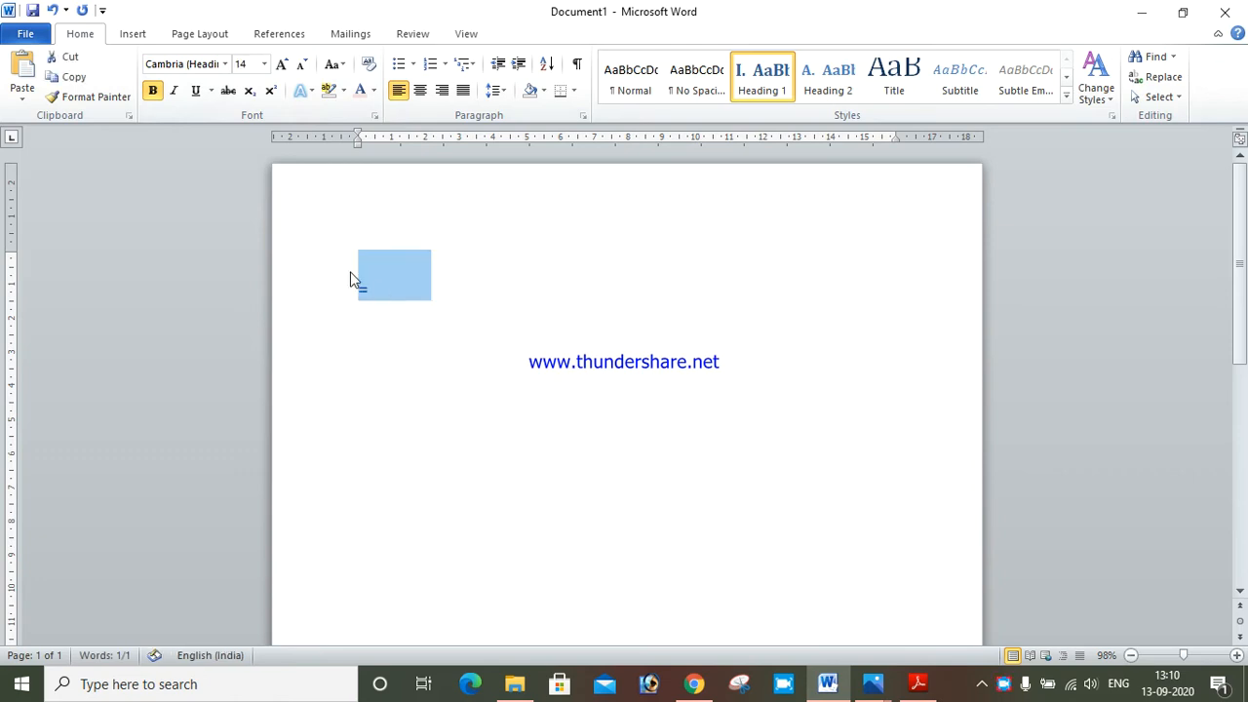
{"action": "left_click", "coordinate": [279, 66]}
{"action": "left_click", "coordinate": [280, 65]}
{"action": "left_click", "coordinate": [280, 65]}
{"action": "left_click", "coordinate": [280, 66]}
{"action": "left_click", "coordinate": [280, 65]}
{"action": "left_click", "coordinate": [280, 65]}
{"action": "left_click", "coordinate": [280, 65]}
{"action": "left_click", "coordinate": [280, 65]}
{"action": "left_click", "coordinate": [280, 65]}
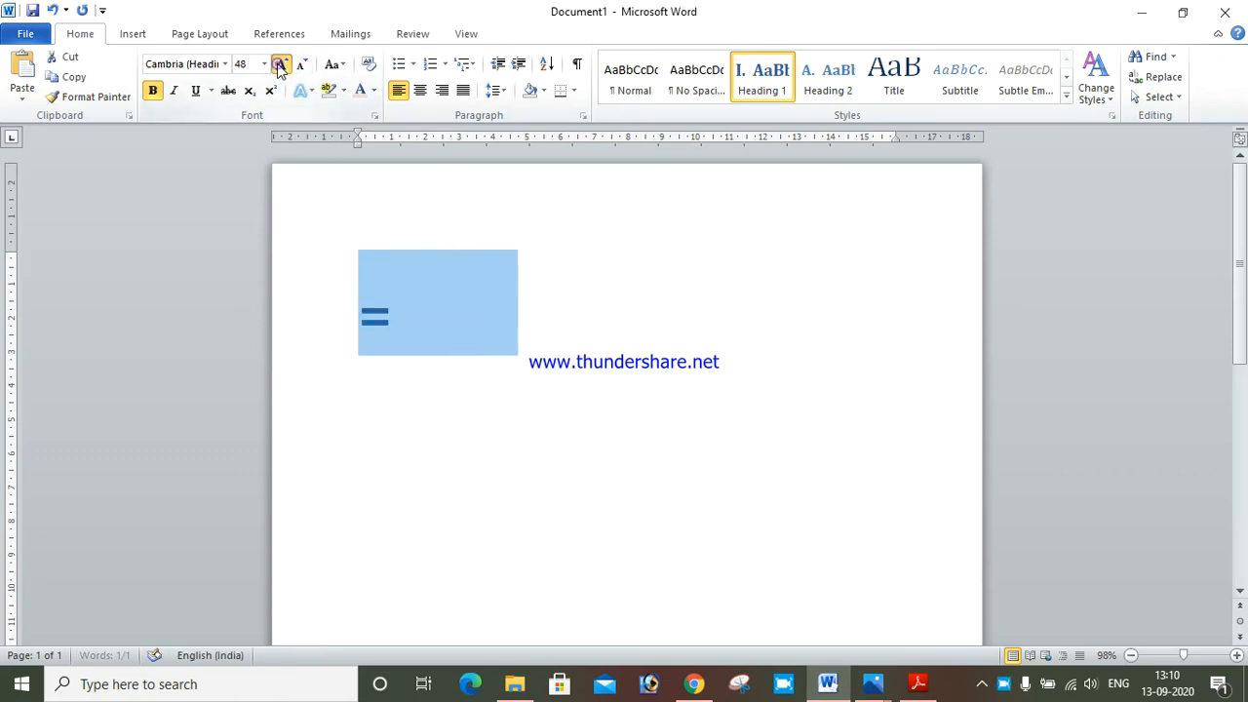
{"action": "left_click", "coordinate": [280, 65]}
{"action": "left_click", "coordinate": [438, 315]}
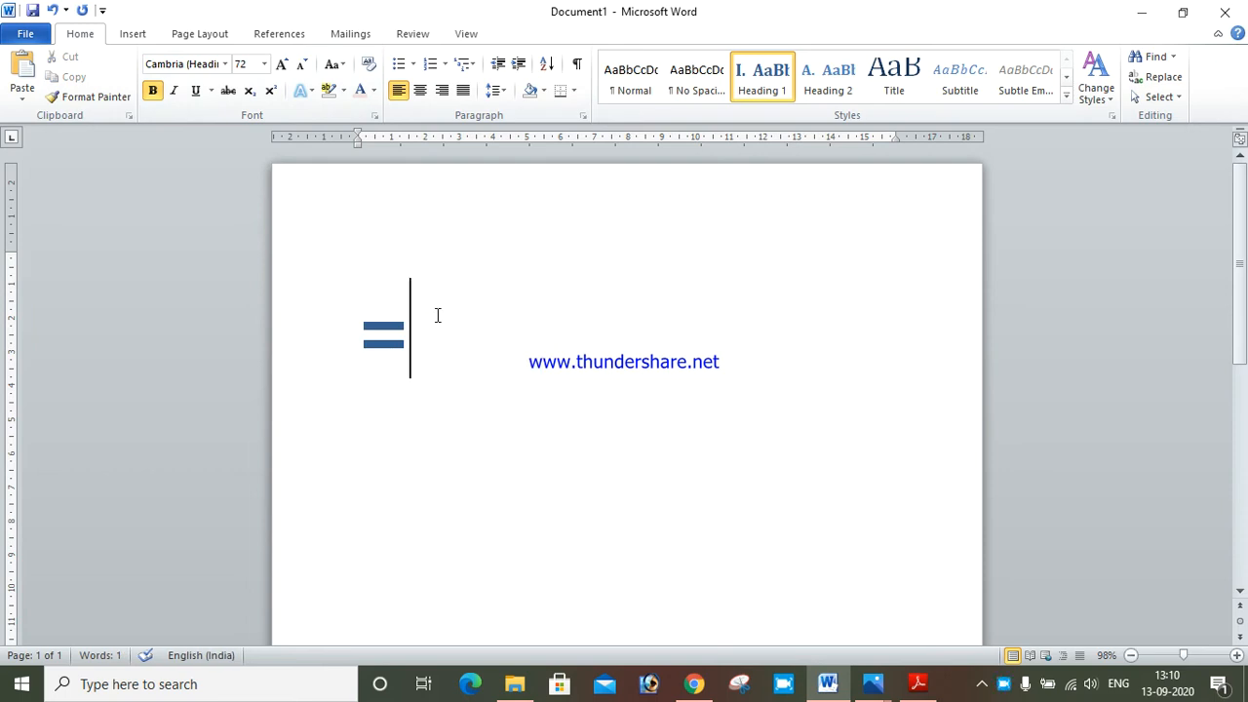
- Complete the entry as =rand(2) and run it to generate two paragraphs of sample text
{"action": "type", "text": "rand"}
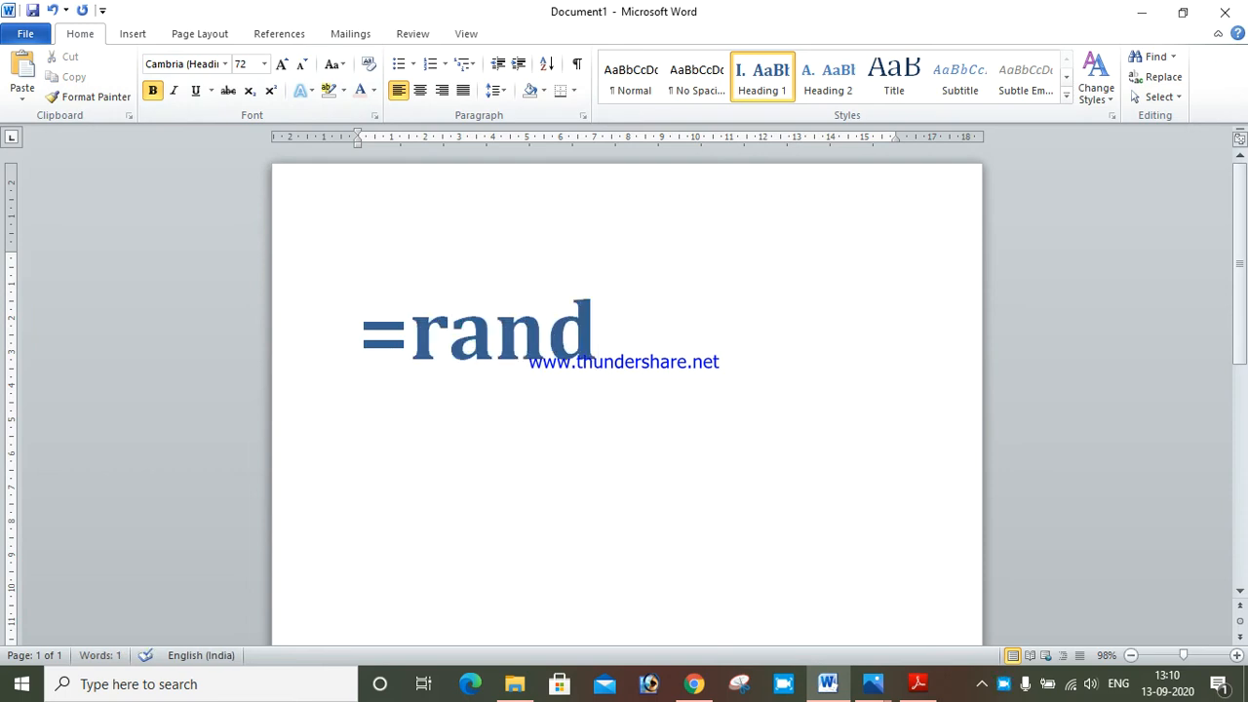
{"action": "type", "text": "(2)"}
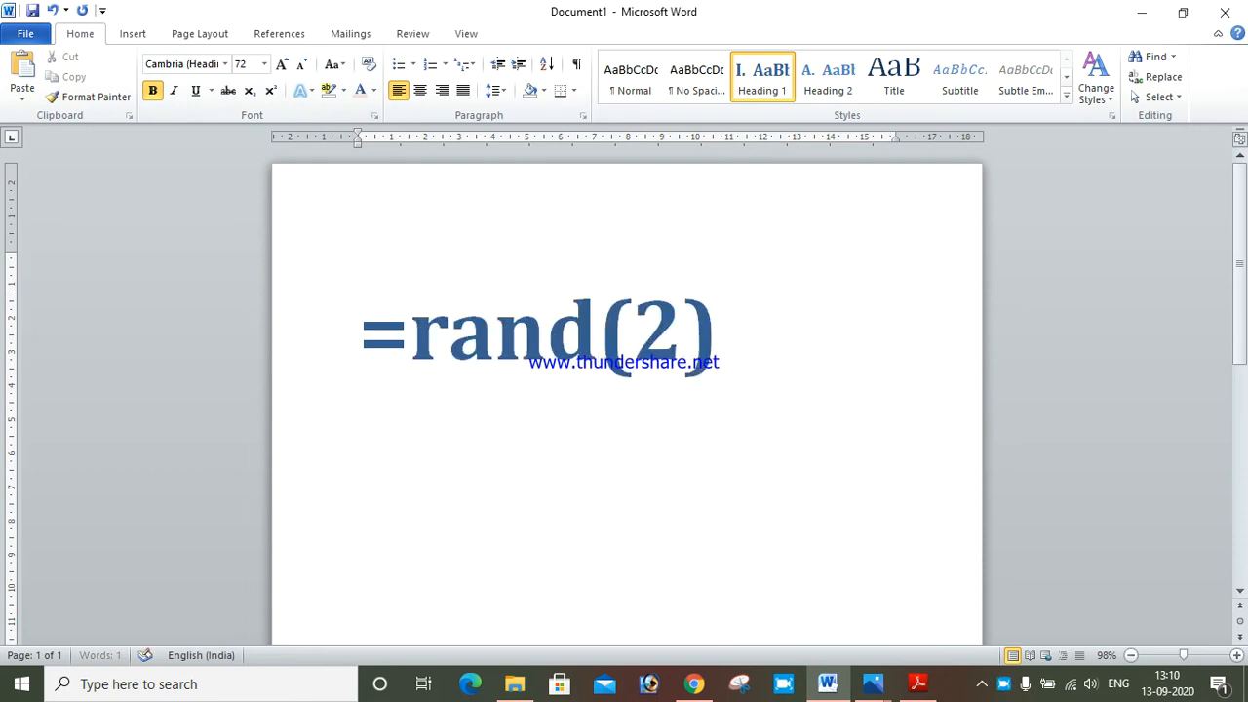
{"action": "key", "text": "Return"}
{"action": "scroll", "coordinate": [437, 315], "scroll_direction": "up", "scroll_amount": 10}
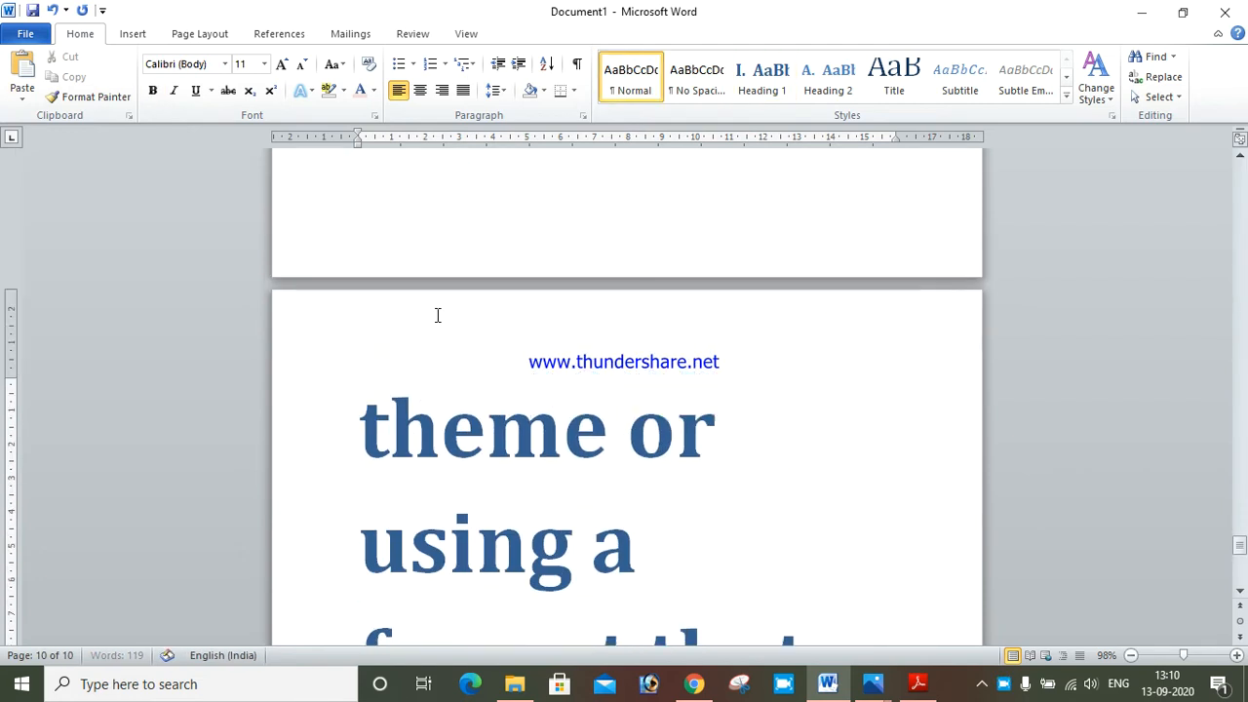
- Reduce the font size of all the generated sample text to 16 pt
{"action": "key", "text": "ctrl+a"}
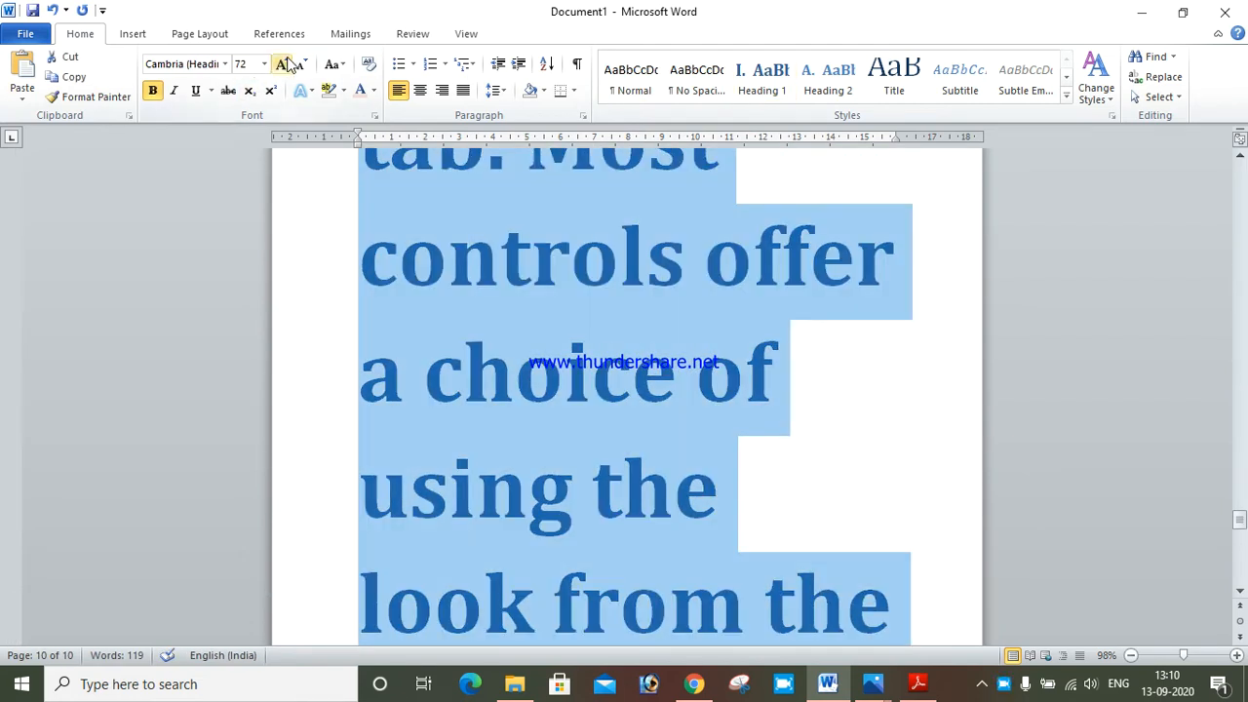
{"action": "left_click", "coordinate": [298, 65]}
{"action": "left_click", "coordinate": [299, 65]}
{"action": "left_click", "coordinate": [298, 66]}
{"action": "left_click", "coordinate": [298, 65]}
{"action": "left_click", "coordinate": [298, 65]}
{"action": "left_click", "coordinate": [298, 65]}
{"action": "left_click", "coordinate": [299, 65]}
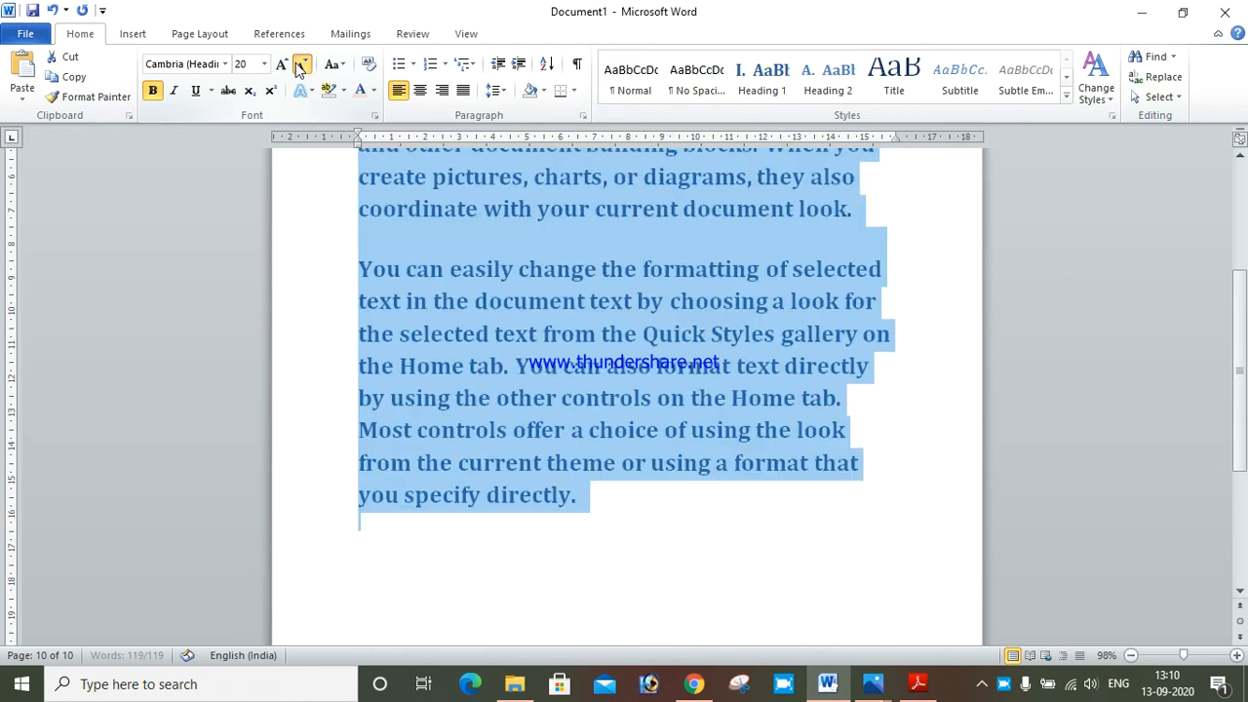
{"action": "left_click", "coordinate": [298, 65]}
{"action": "left_click", "coordinate": [298, 65]}
{"action": "left_click", "coordinate": [298, 65]}
{"action": "scroll", "coordinate": [520, 260], "scroll_direction": "up", "scroll_amount": 4}
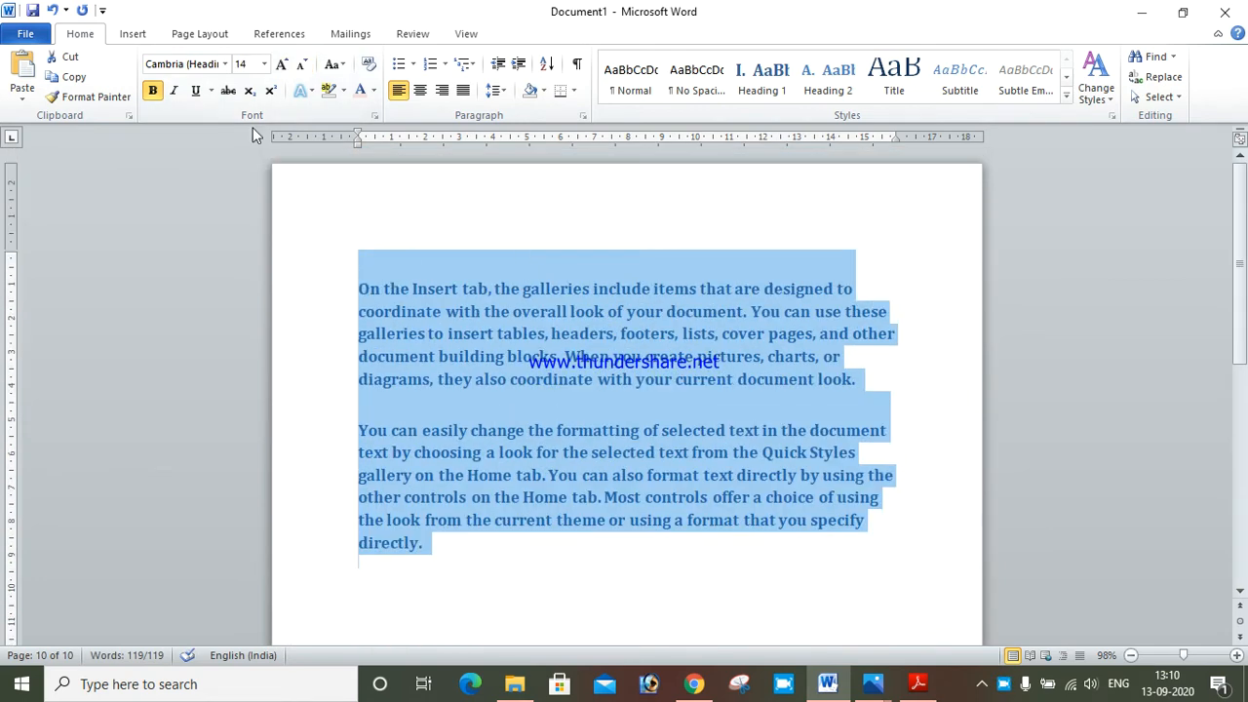
{"action": "left_click", "coordinate": [281, 63]}
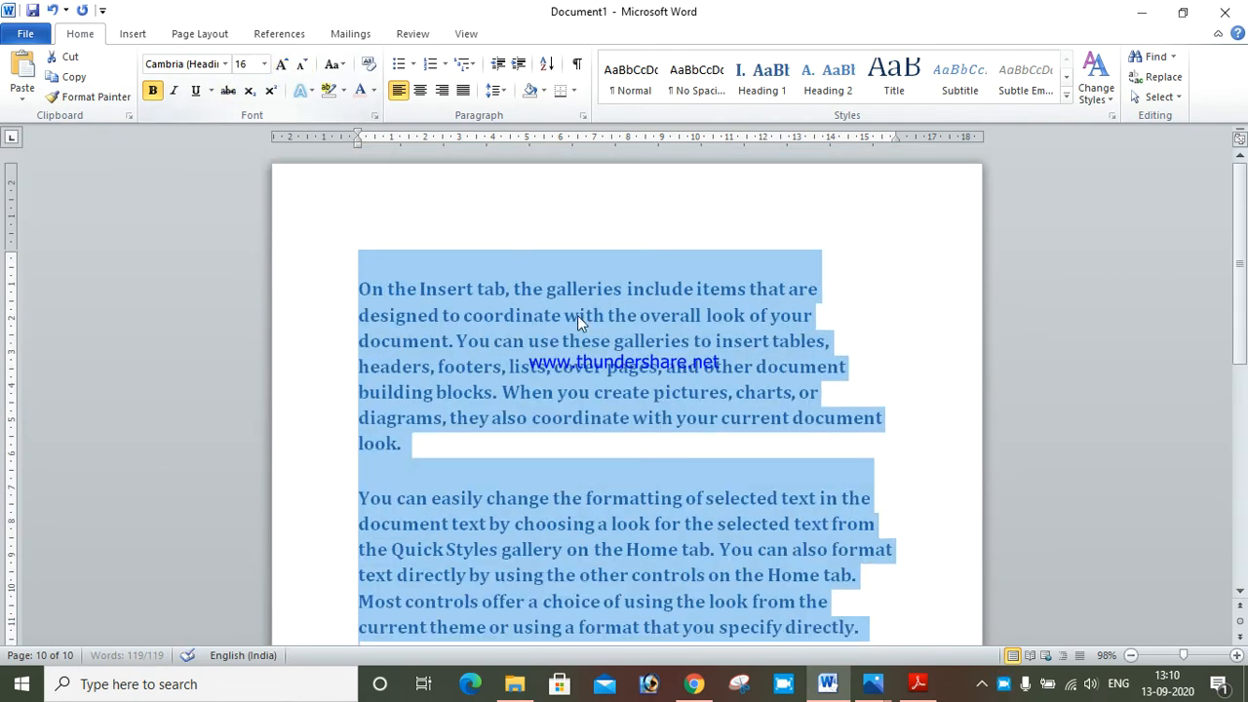
{"action": "left_click", "coordinate": [612, 371]}
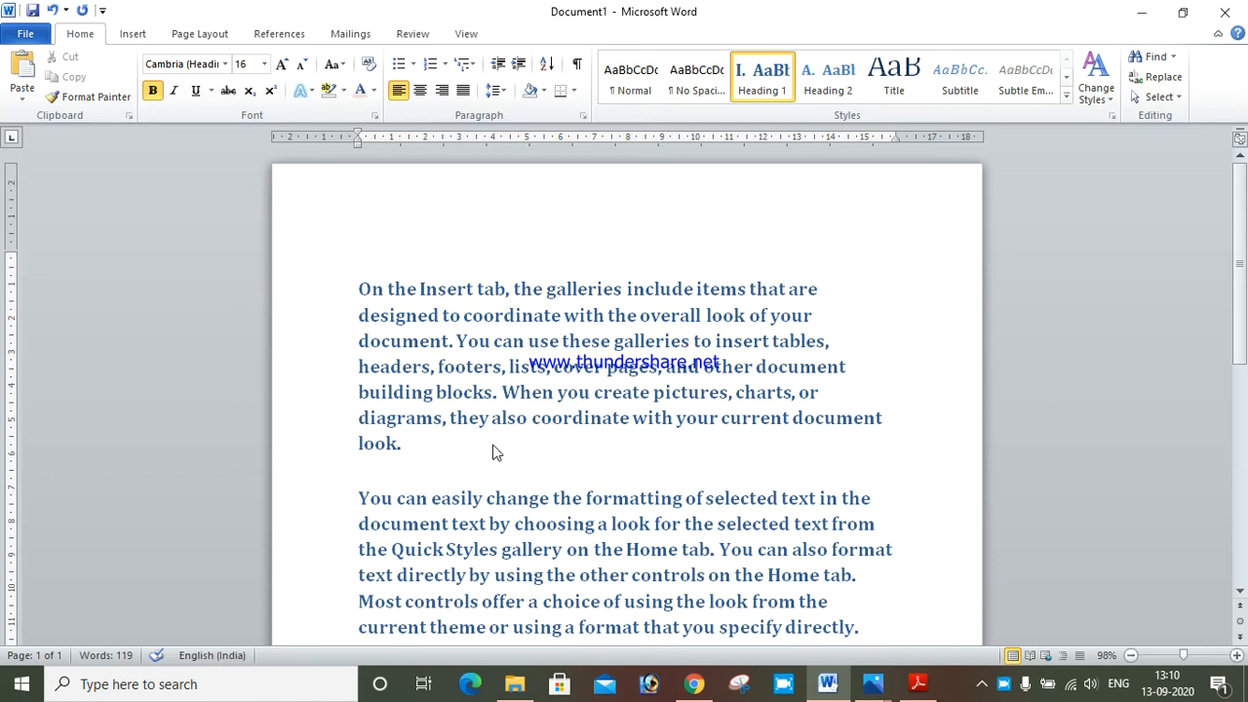
- Clear the formatting of all the sample text and set its font size to 20 pt
{"action": "key", "text": "ctrl+a"}
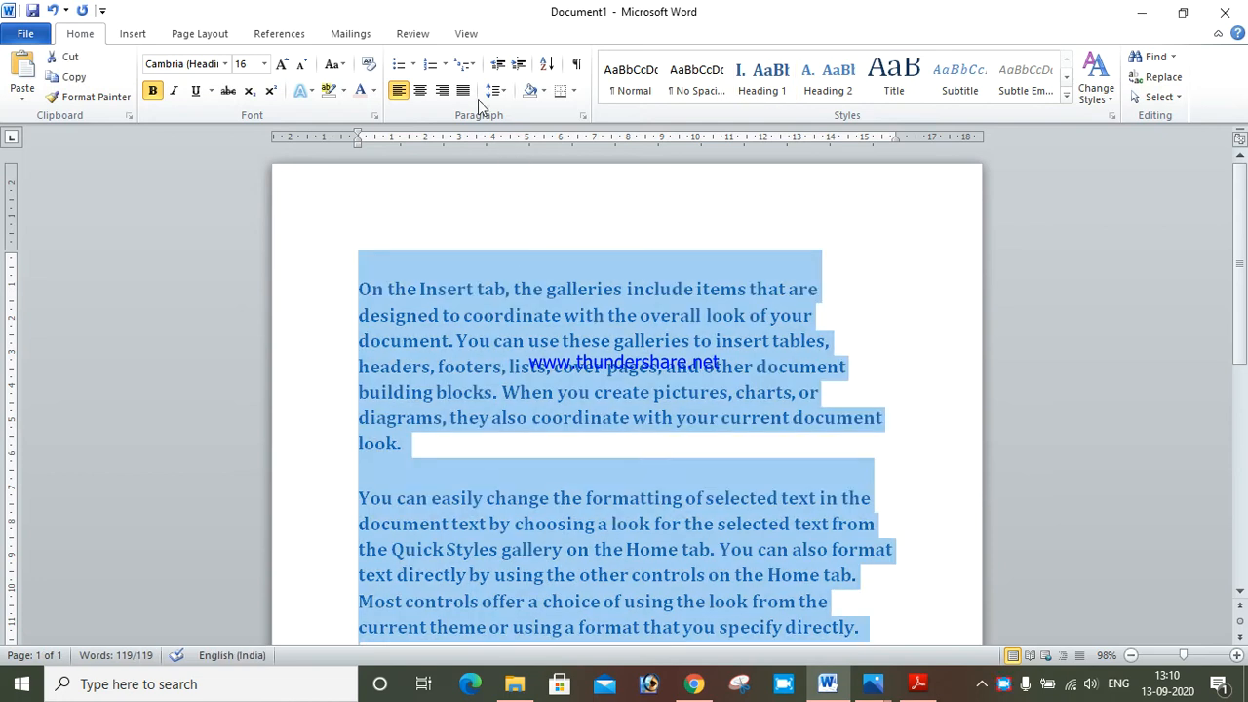
{"action": "left_click", "coordinate": [368, 63]}
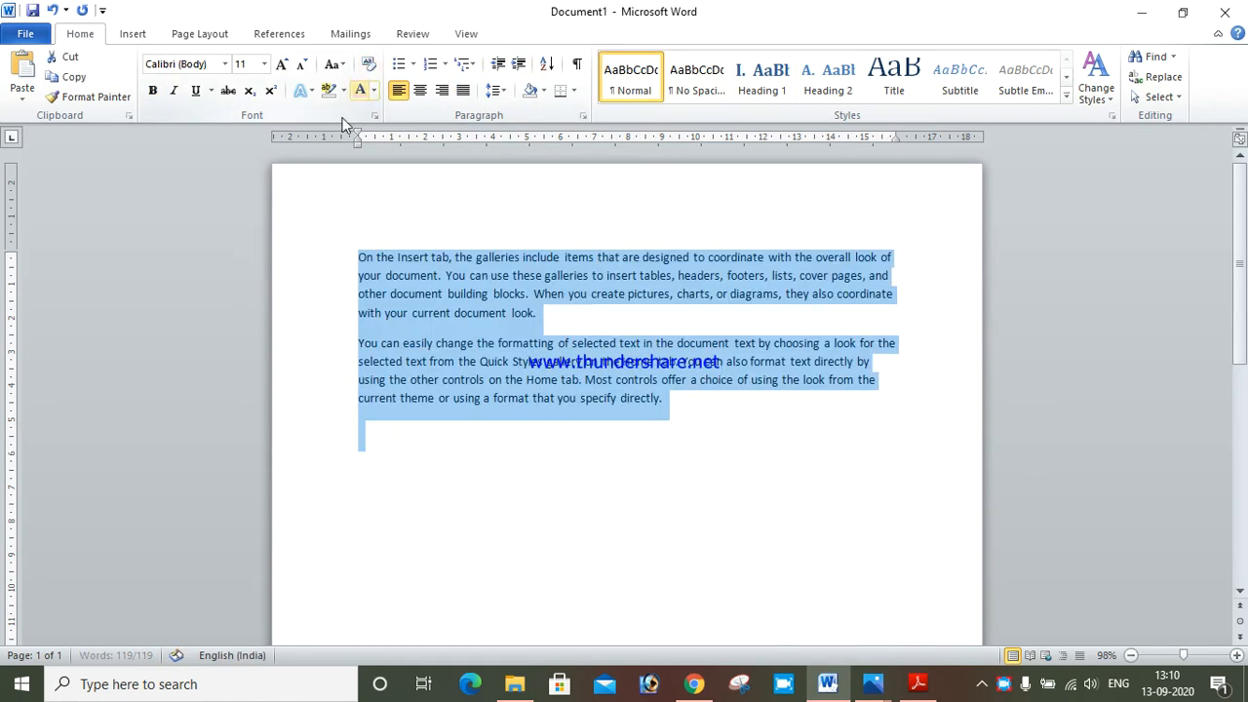
{"action": "left_click", "coordinate": [282, 64]}
{"action": "left_click", "coordinate": [283, 64]}
{"action": "left_click", "coordinate": [282, 64]}
{"action": "left_click", "coordinate": [283, 65]}
{"action": "left_click", "coordinate": [283, 64]}
{"action": "left_click", "coordinate": [601, 372]}
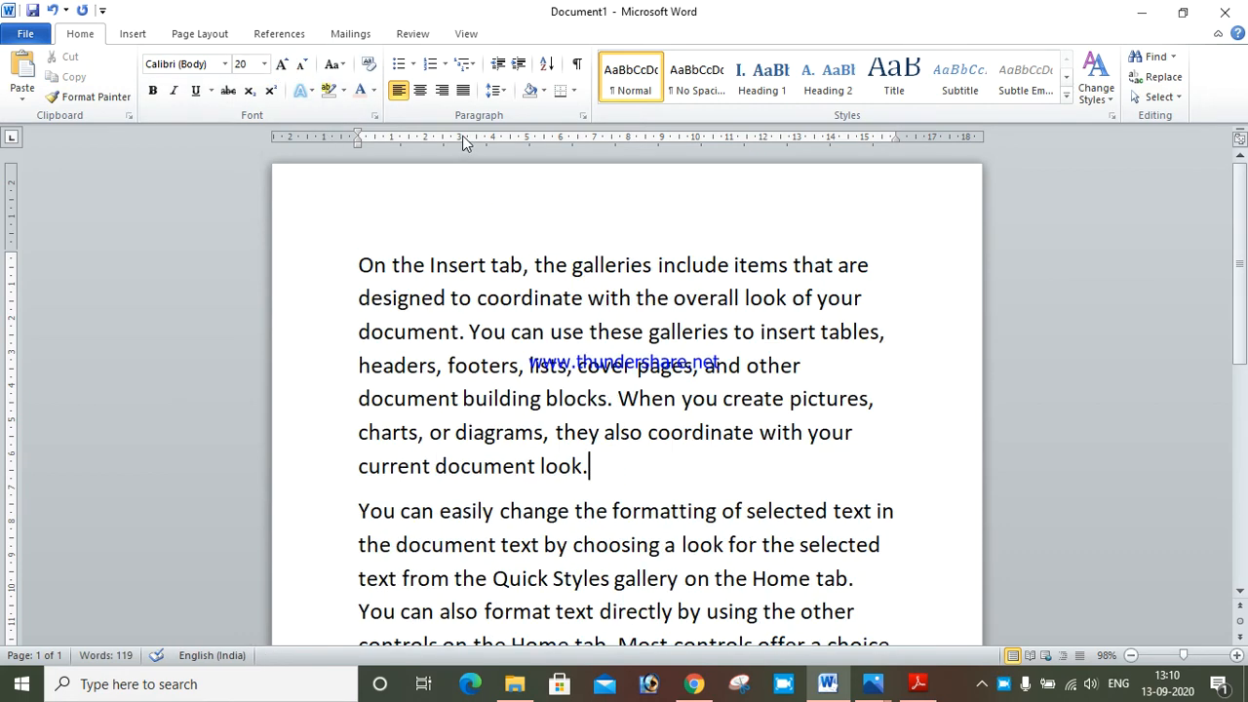
- Try centre and right alignment on the first paragraph, ending with it justified
{"action": "left_click_drag", "start_coordinate": [626, 465], "coordinate": [336, 246]}
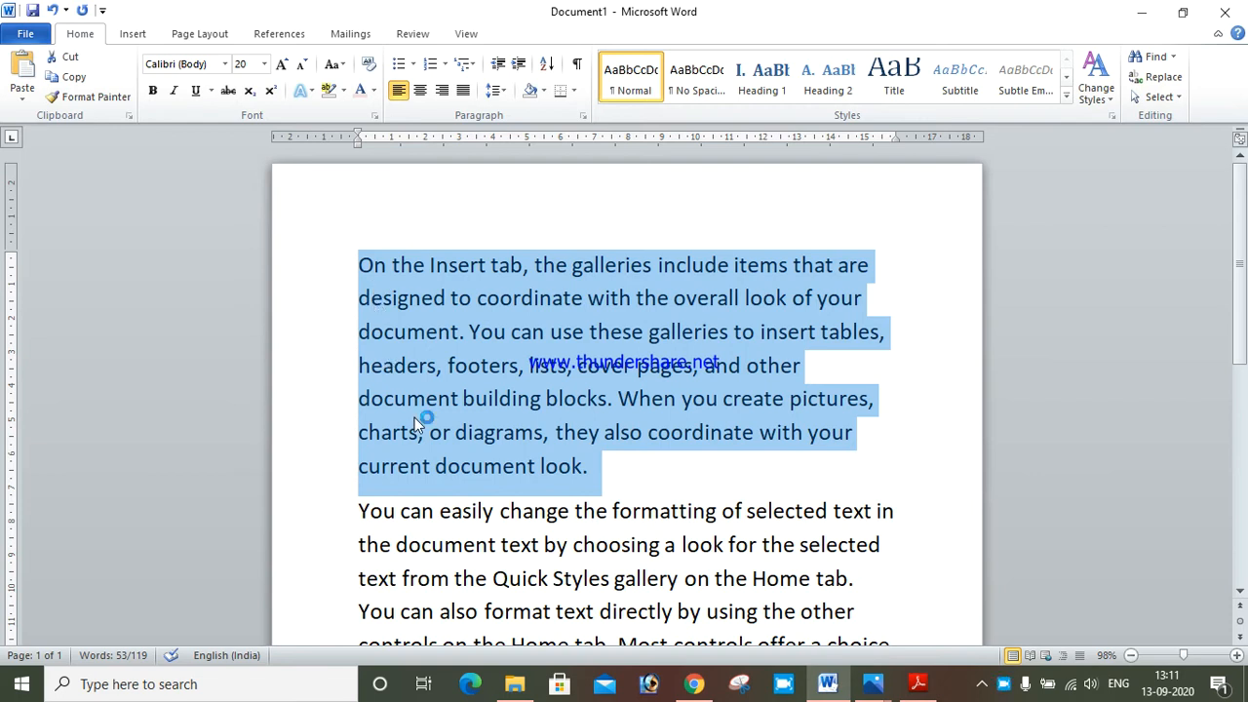
{"action": "left_click", "coordinate": [421, 90]}
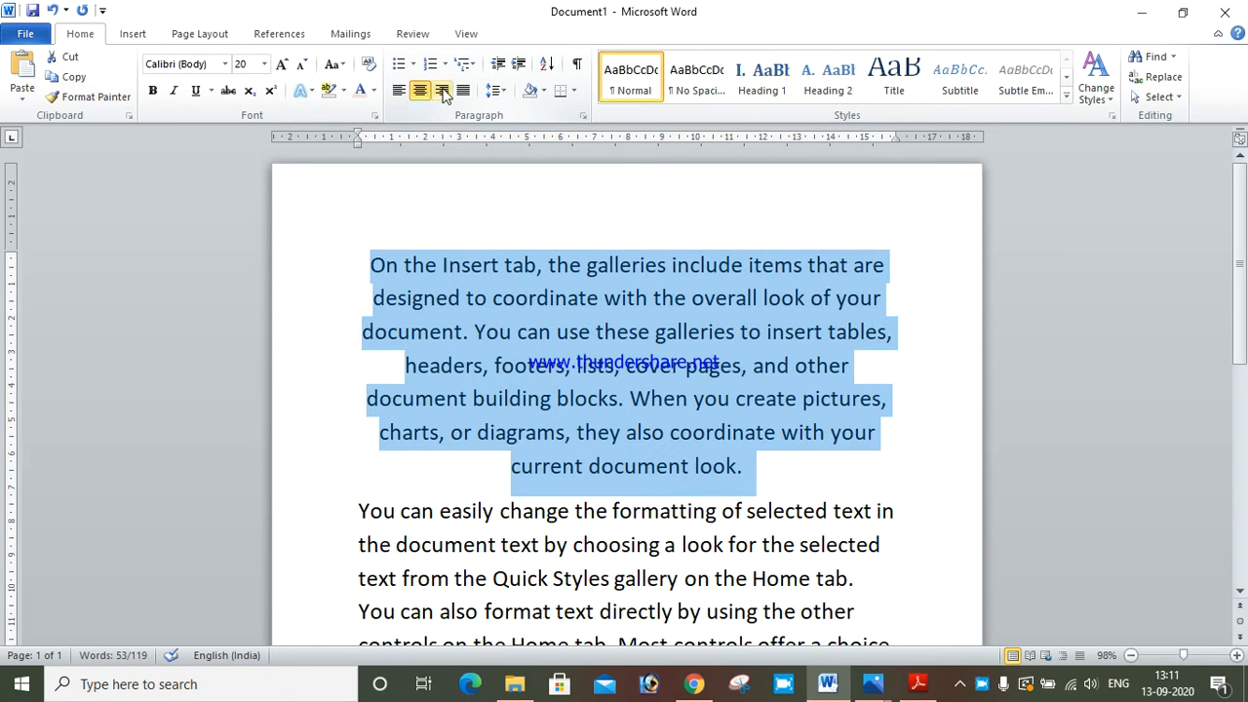
{"action": "left_click", "coordinate": [444, 90]}
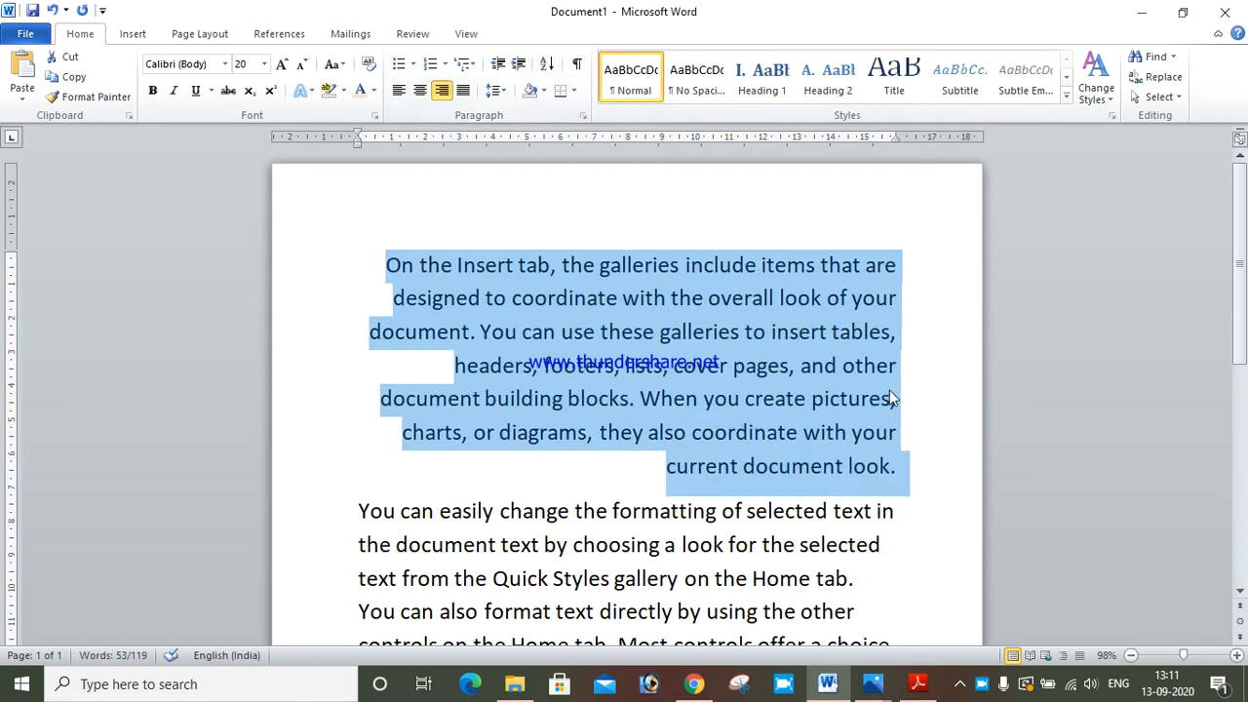
{"action": "left_click", "coordinate": [464, 89]}
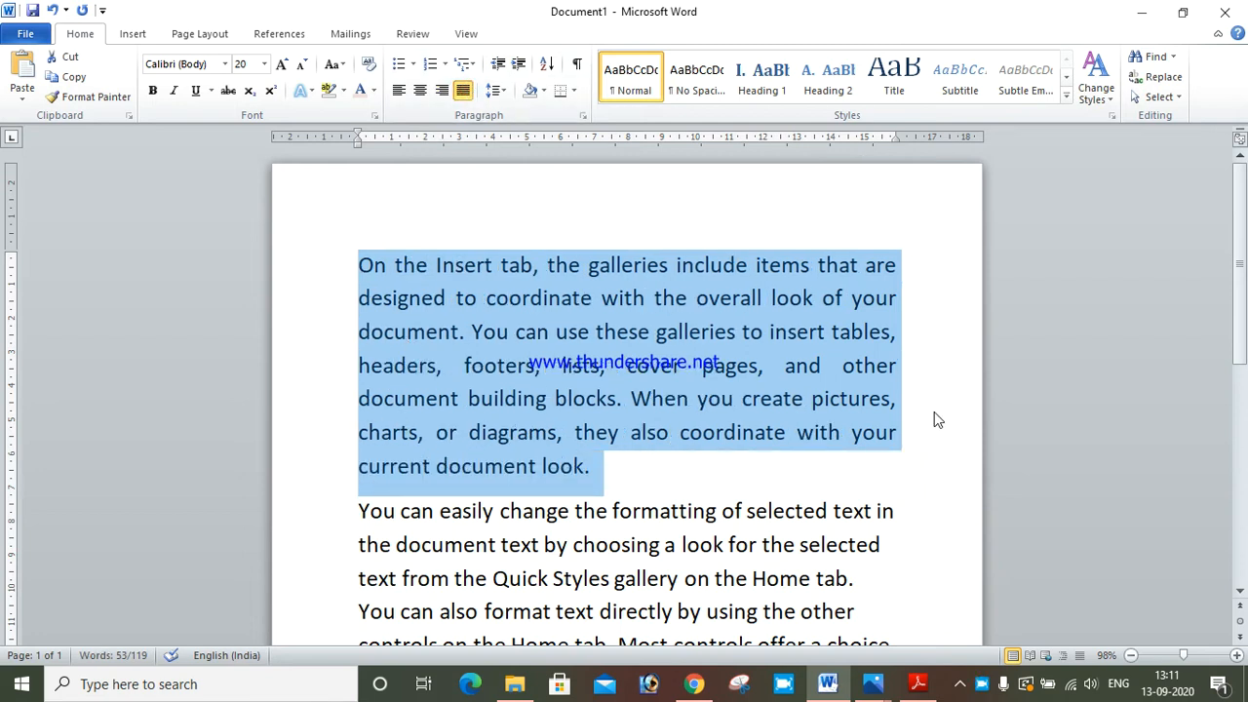
{"action": "left_click", "coordinate": [696, 360]}
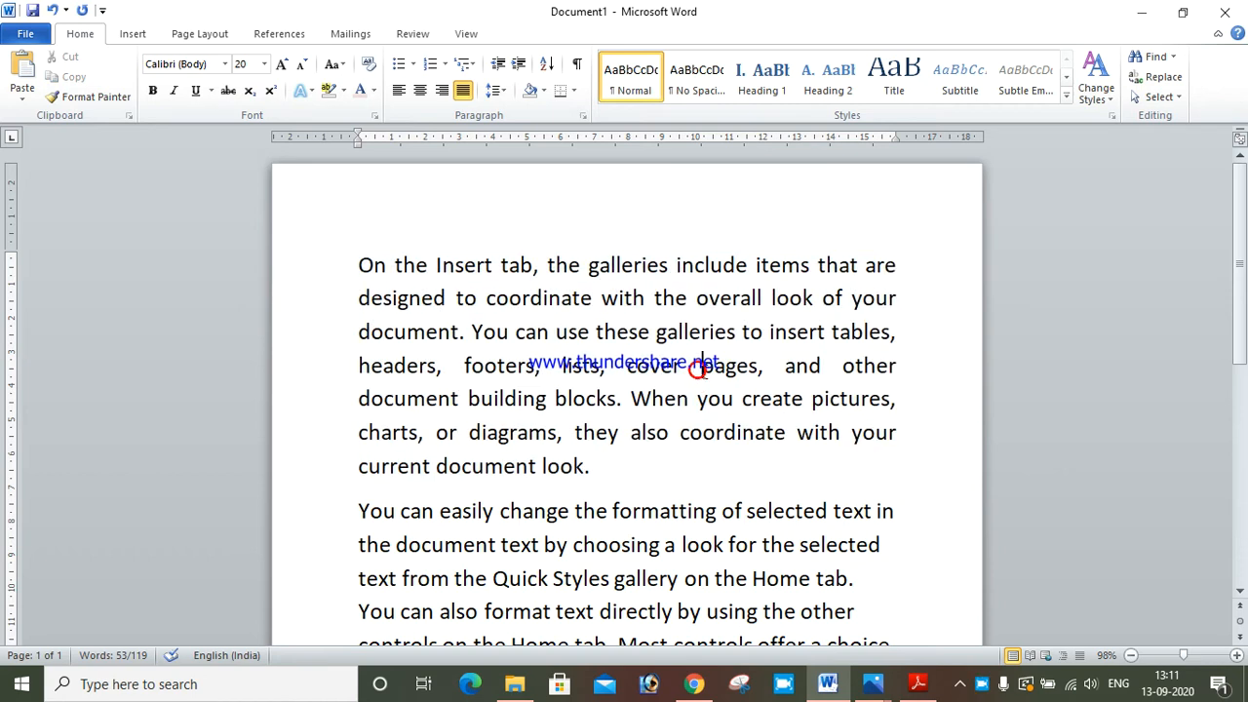
{"action": "key", "text": "BackSpace"}
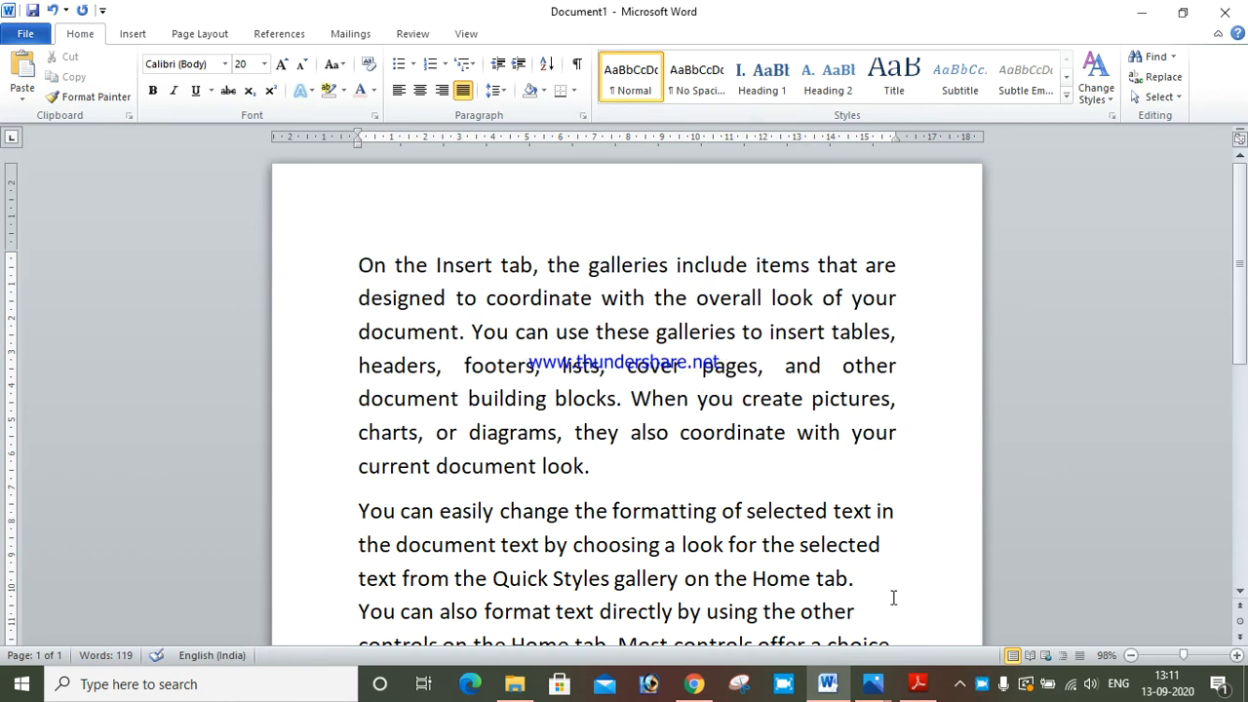
- Switch the first paragraph through right, centre, left and justified alignment, then centre it again and finish with right alignment
{"action": "left_click_drag", "start_coordinate": [657, 476], "coordinate": [277, 238]}
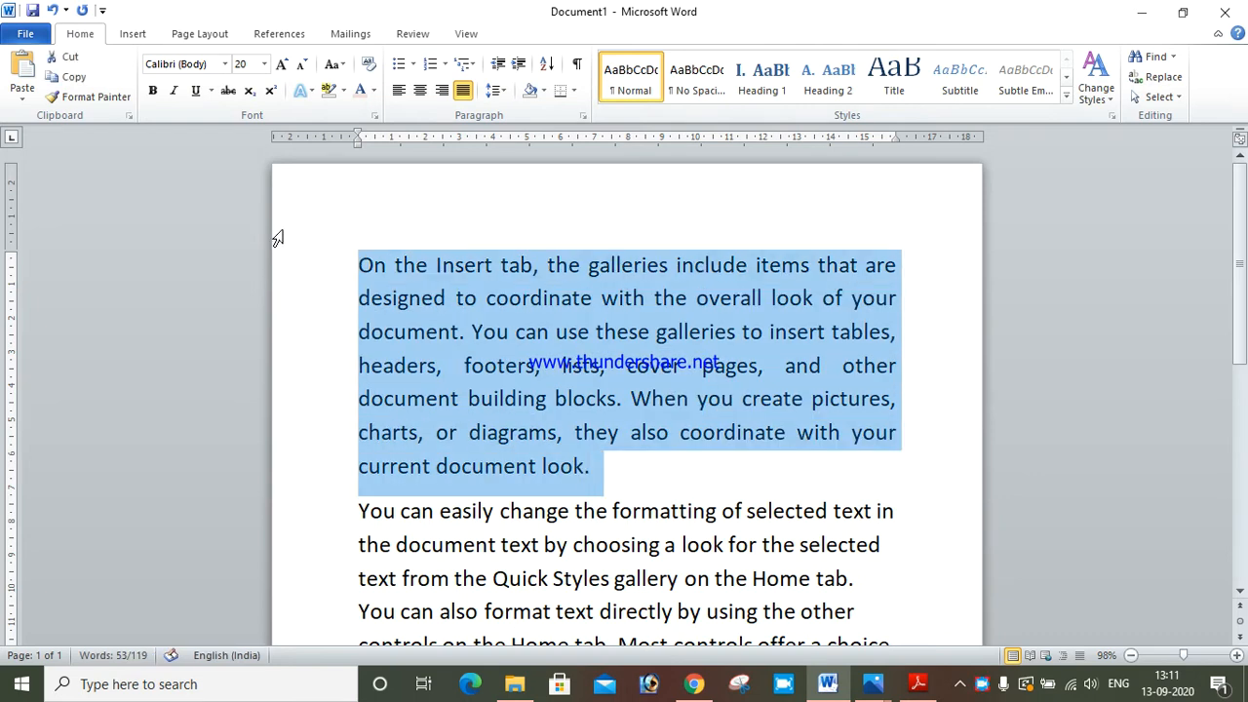
{"action": "left_click", "coordinate": [444, 89]}
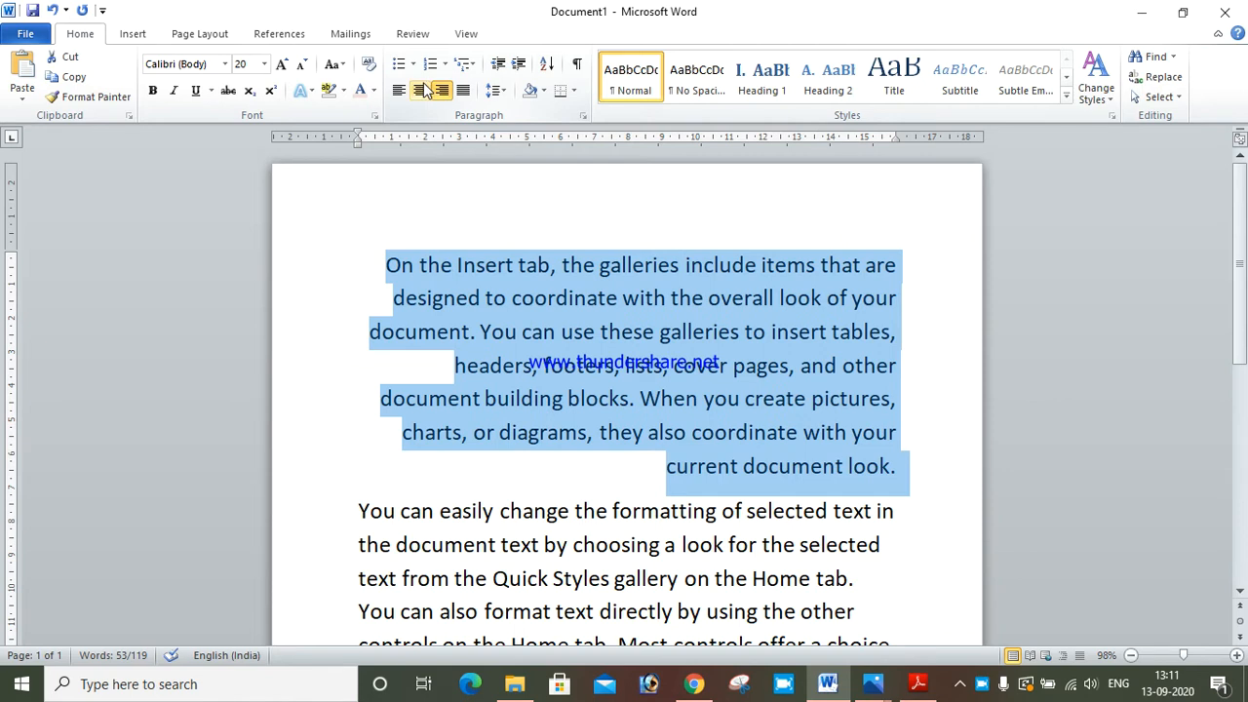
{"action": "left_click", "coordinate": [419, 89]}
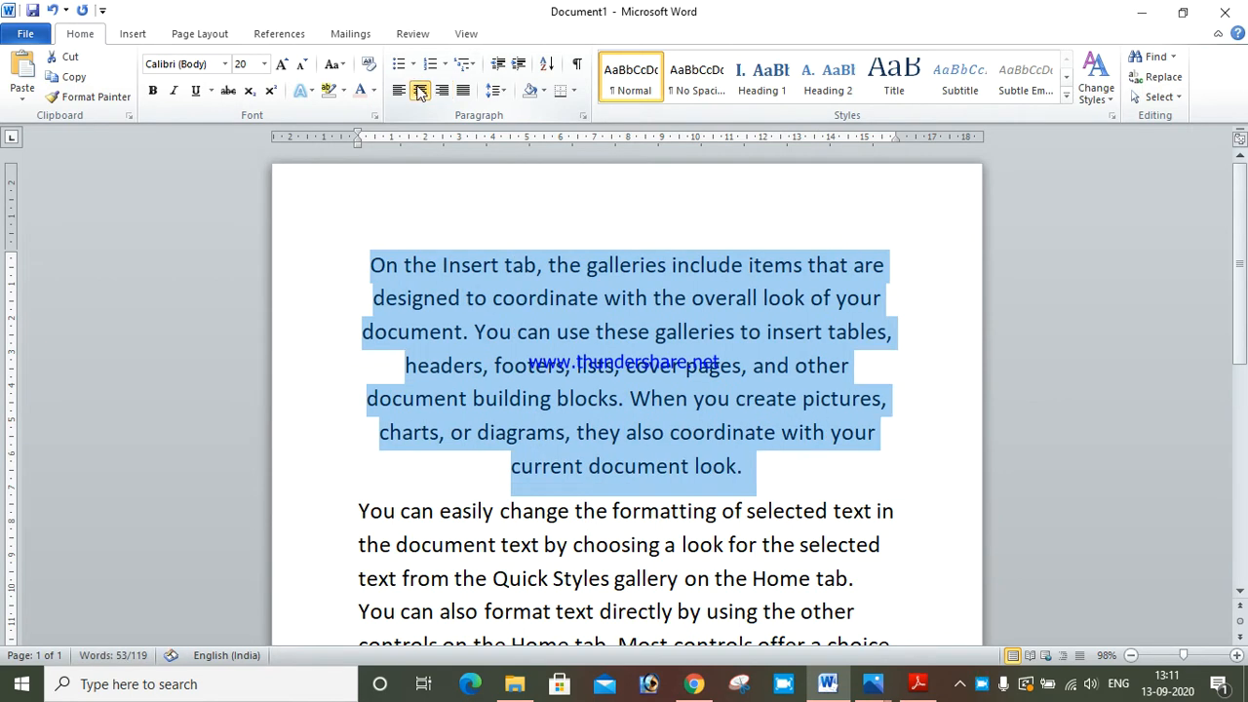
{"action": "left_click", "coordinate": [398, 90]}
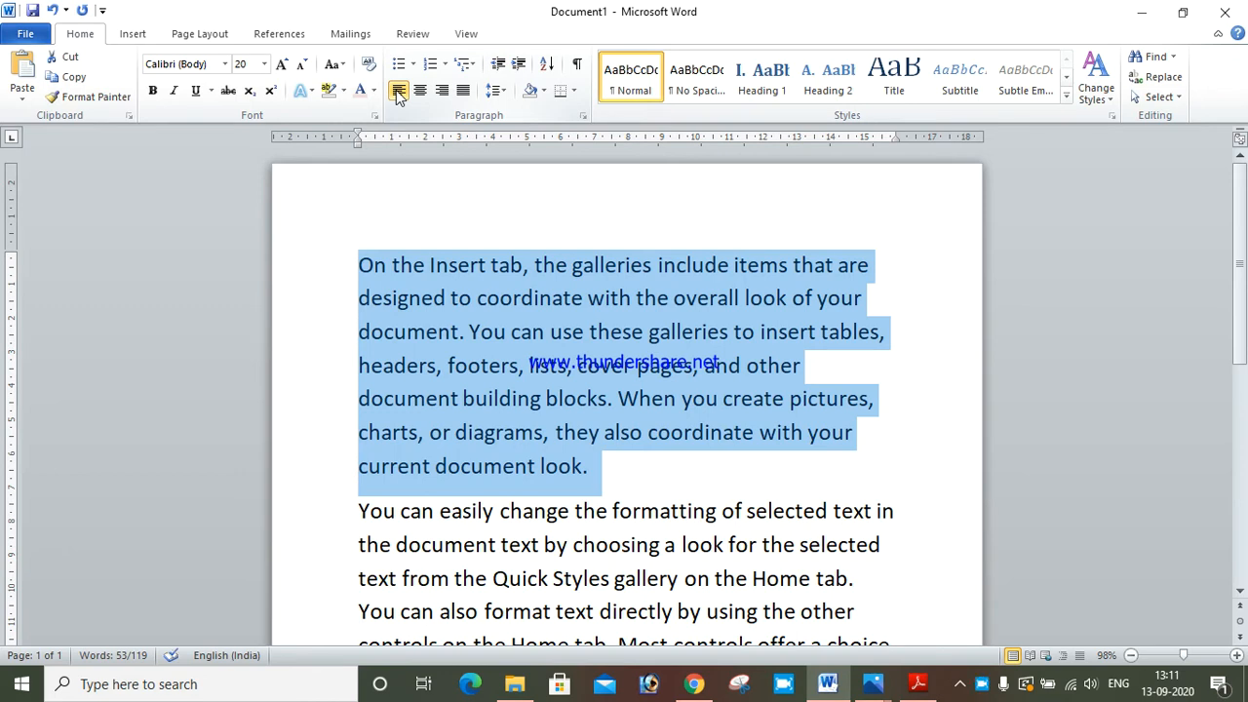
{"action": "key", "text": "ctrl+j"}
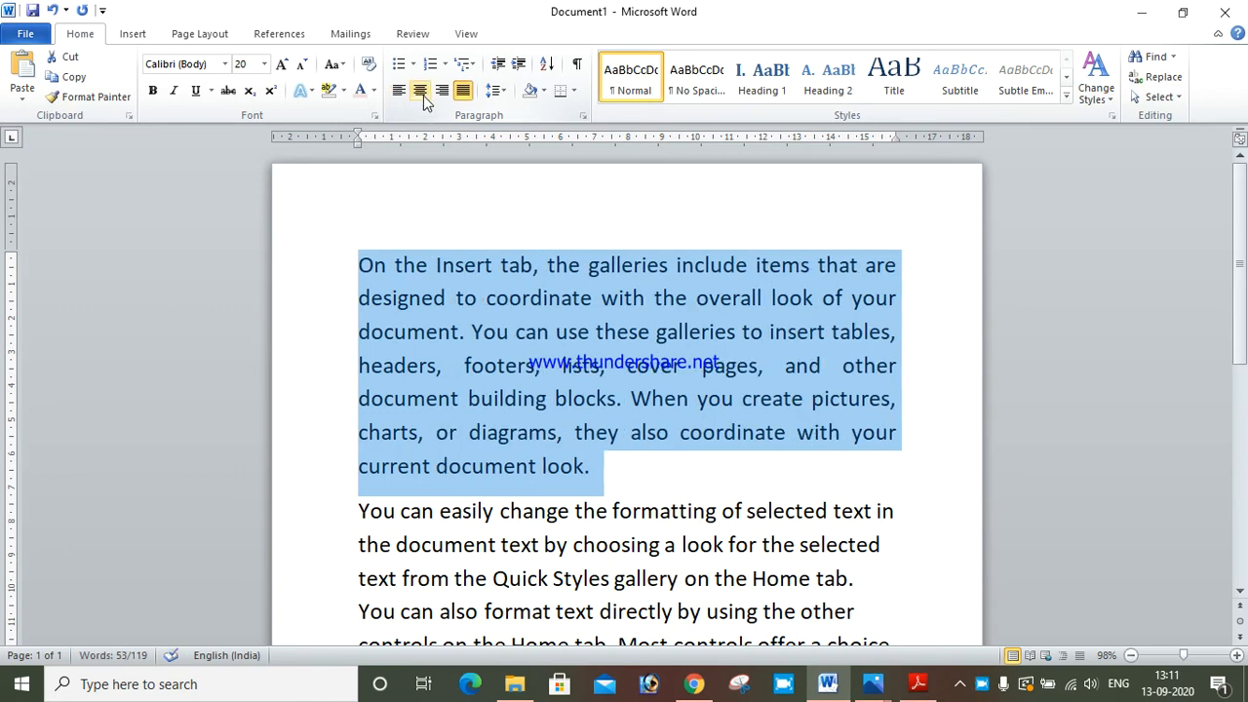
{"action": "left_click", "coordinate": [421, 93]}
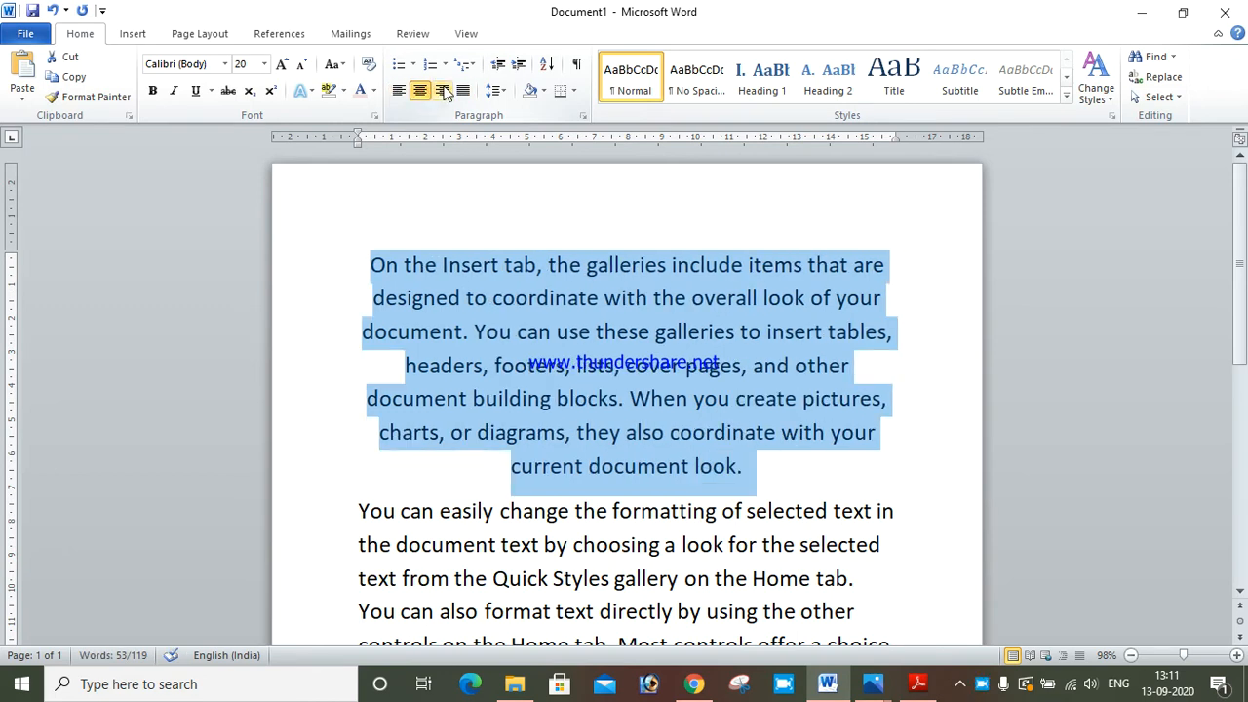
{"action": "left_click", "coordinate": [444, 89]}
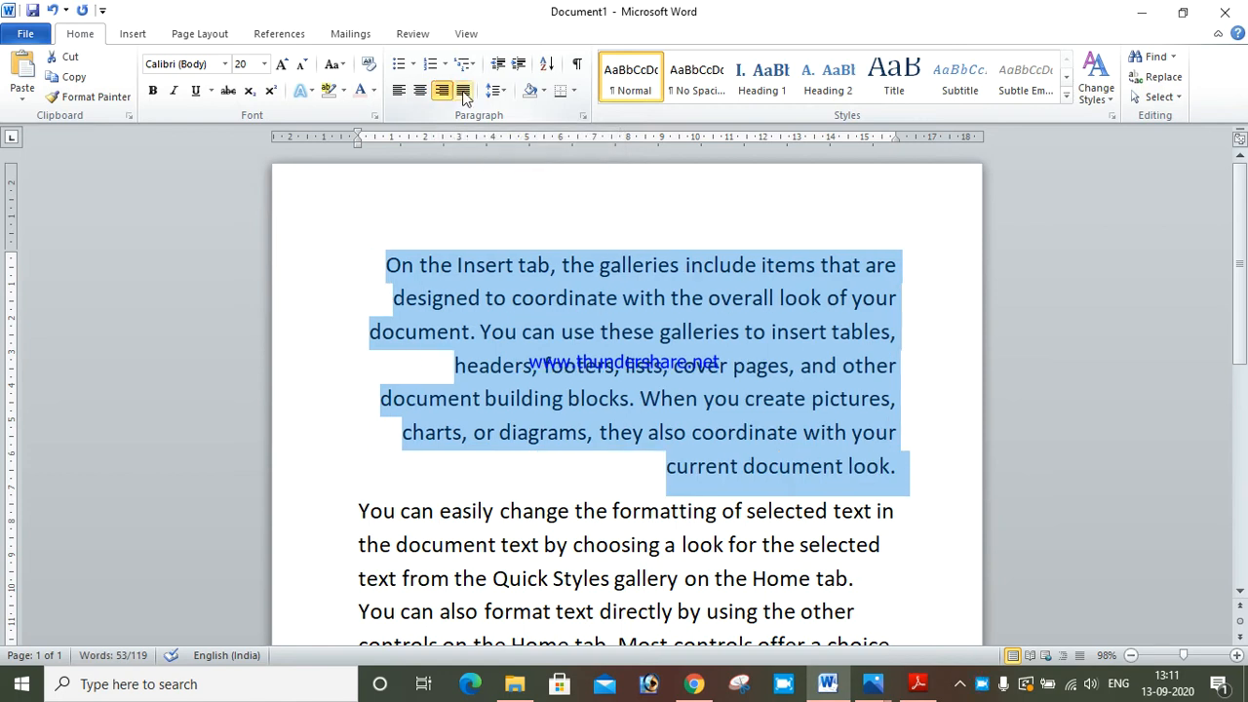
- Justify the first paragraph and set its line spacing to 2.5
{"action": "left_click", "coordinate": [464, 91]}
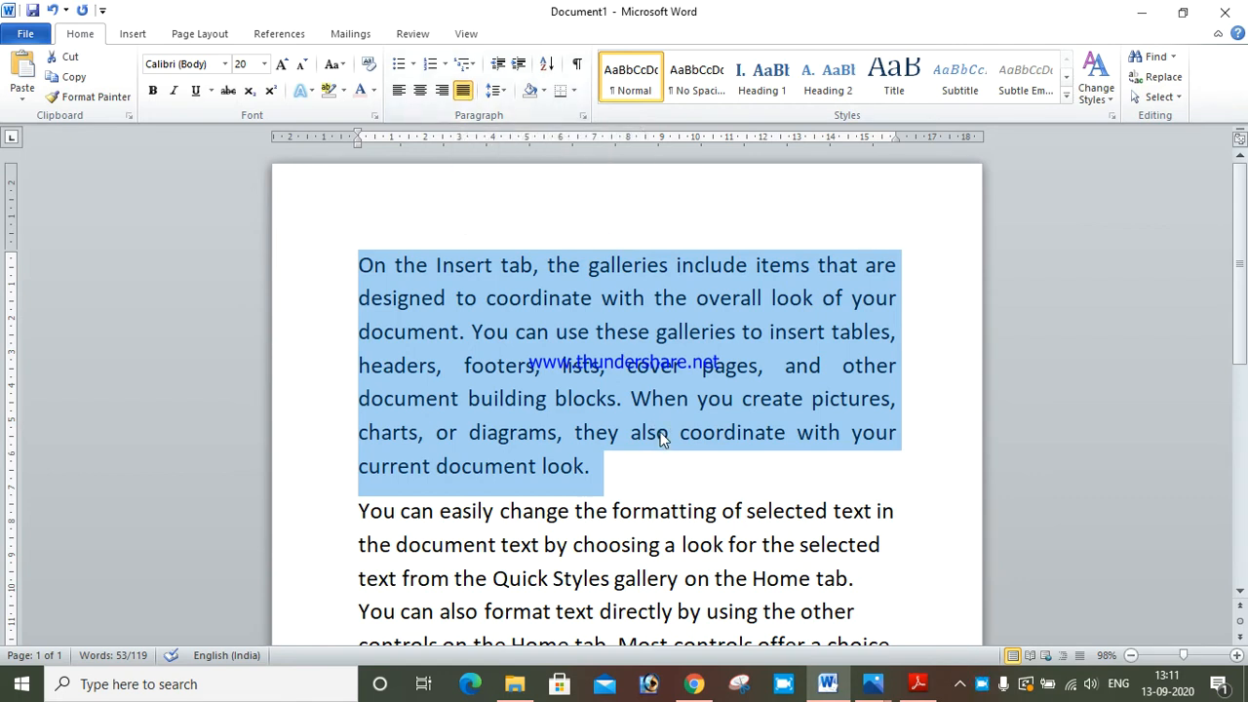
{"action": "left_click", "coordinate": [499, 93]}
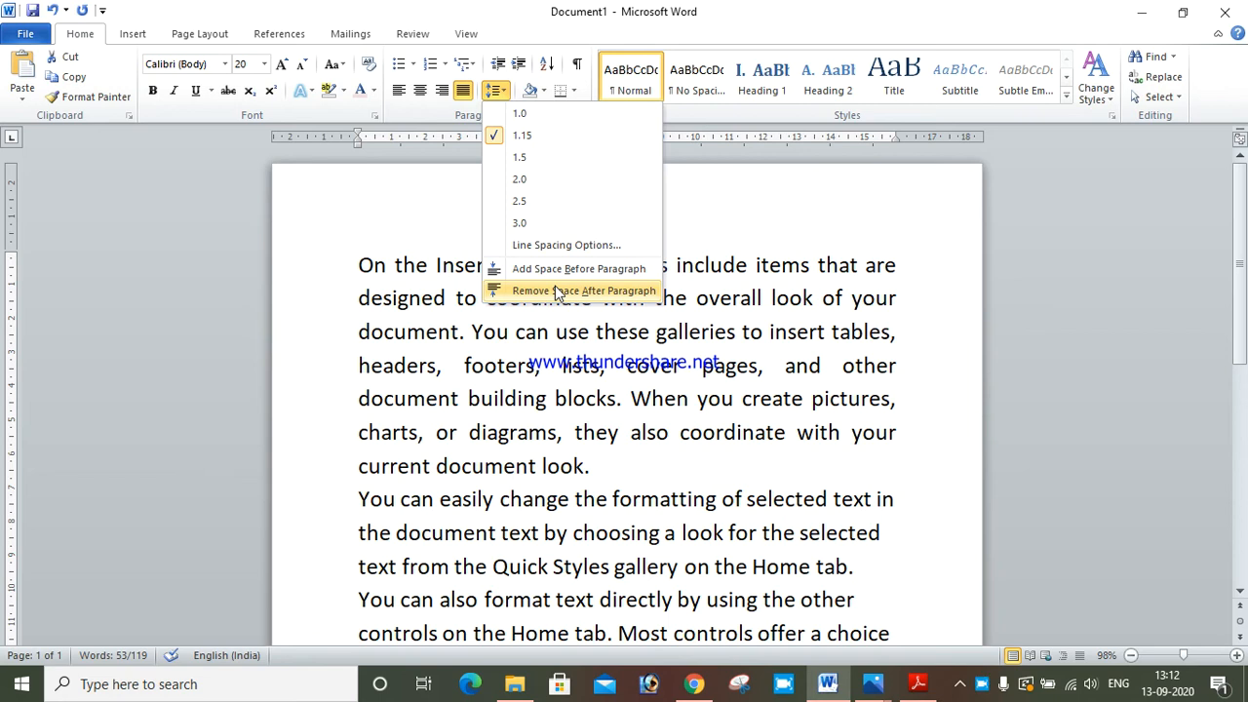
{"action": "left_click", "coordinate": [521, 202]}
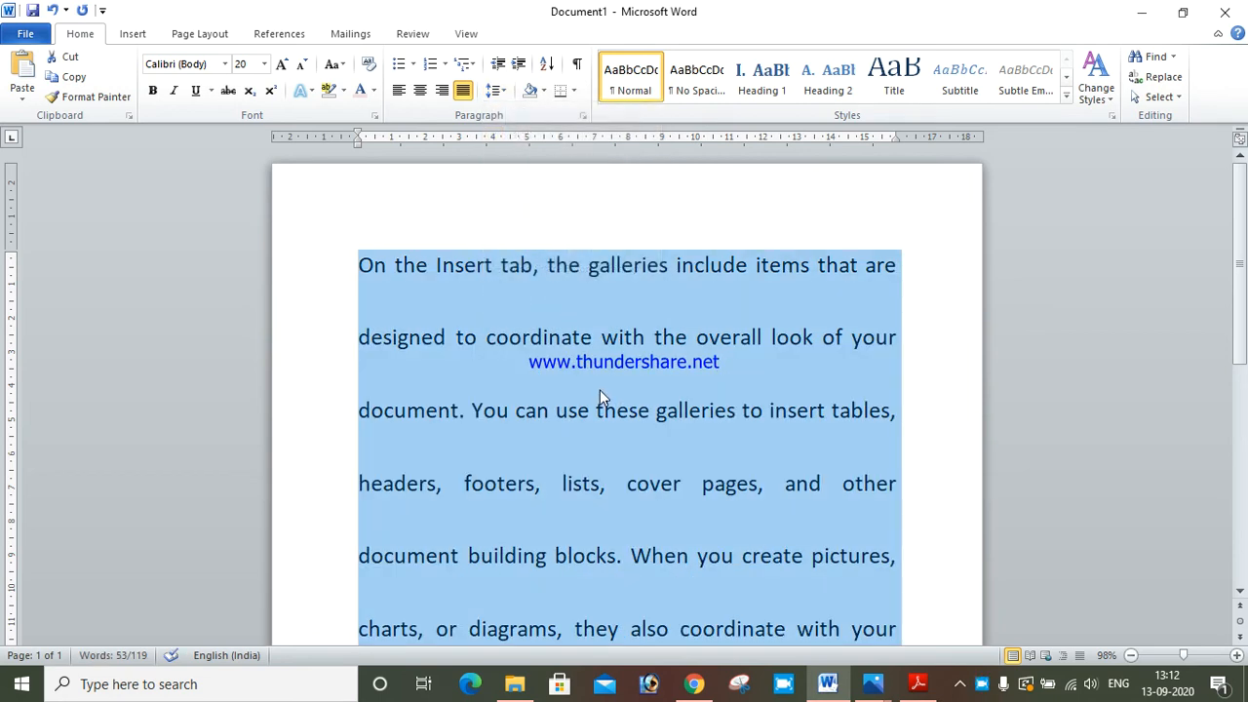
- Shade the background of the first paragraph with the green theme colour
{"action": "left_click", "coordinate": [543, 92]}
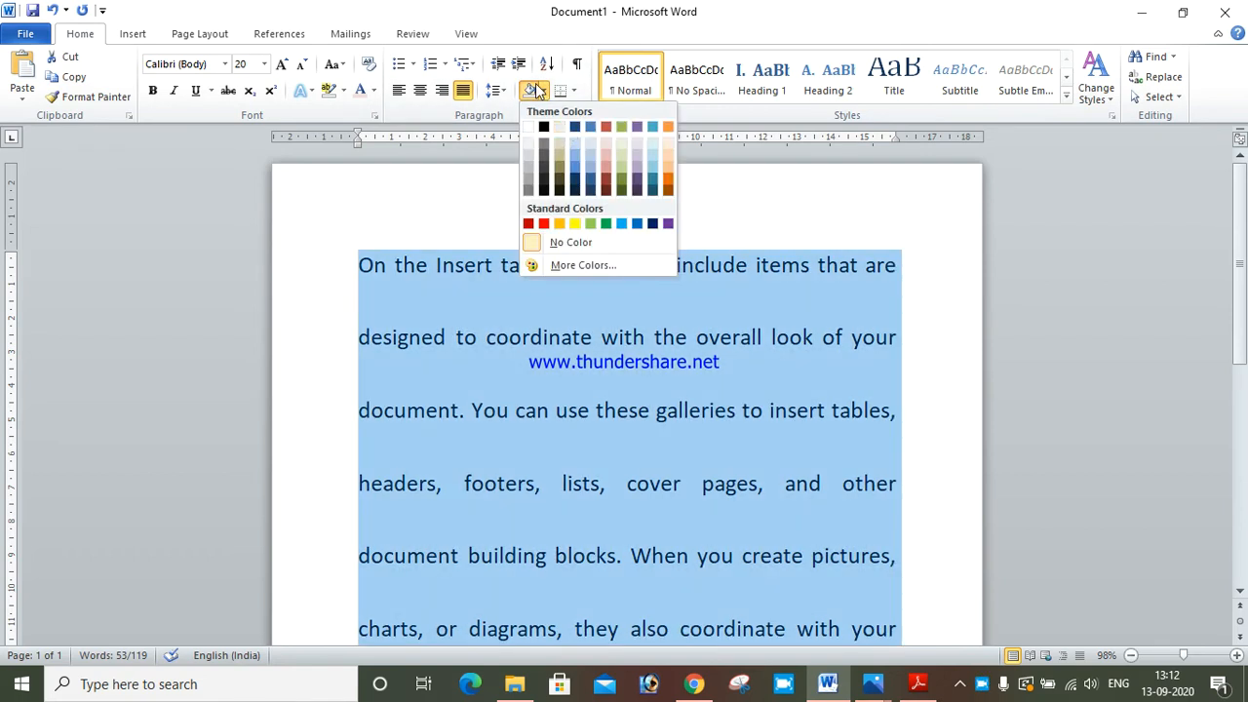
{"action": "left_click", "coordinate": [533, 92]}
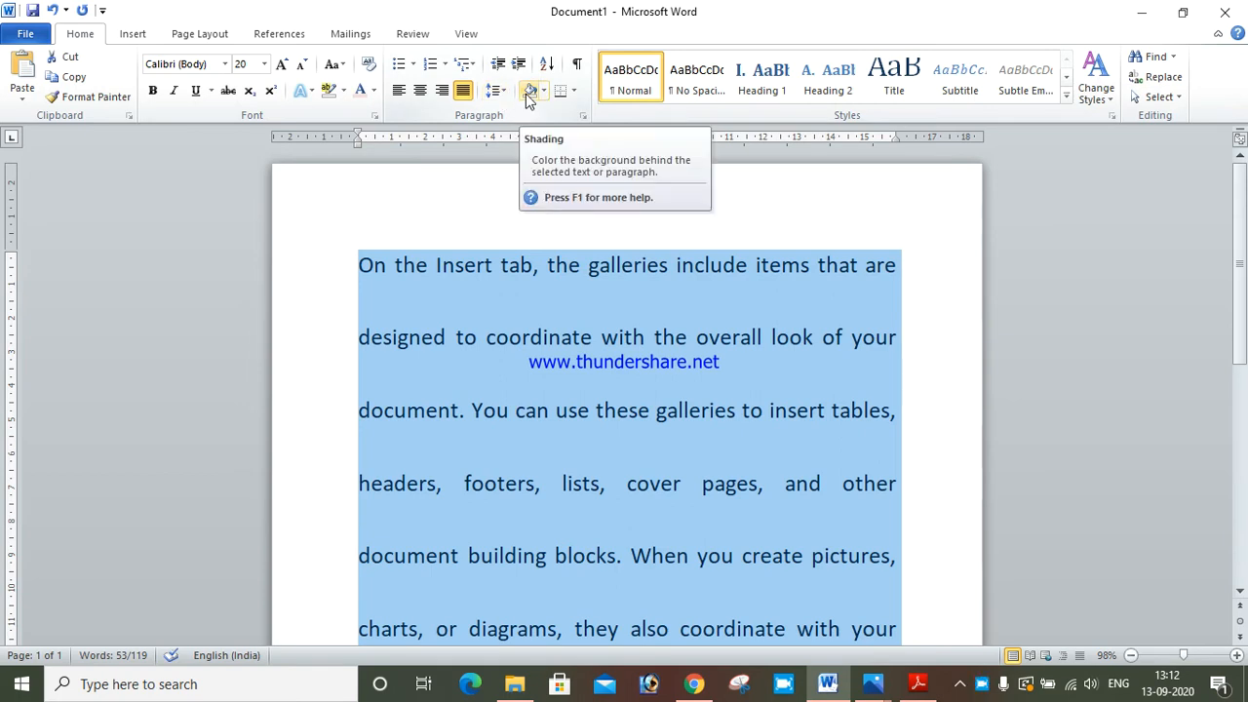
{"action": "left_click", "coordinate": [543, 91]}
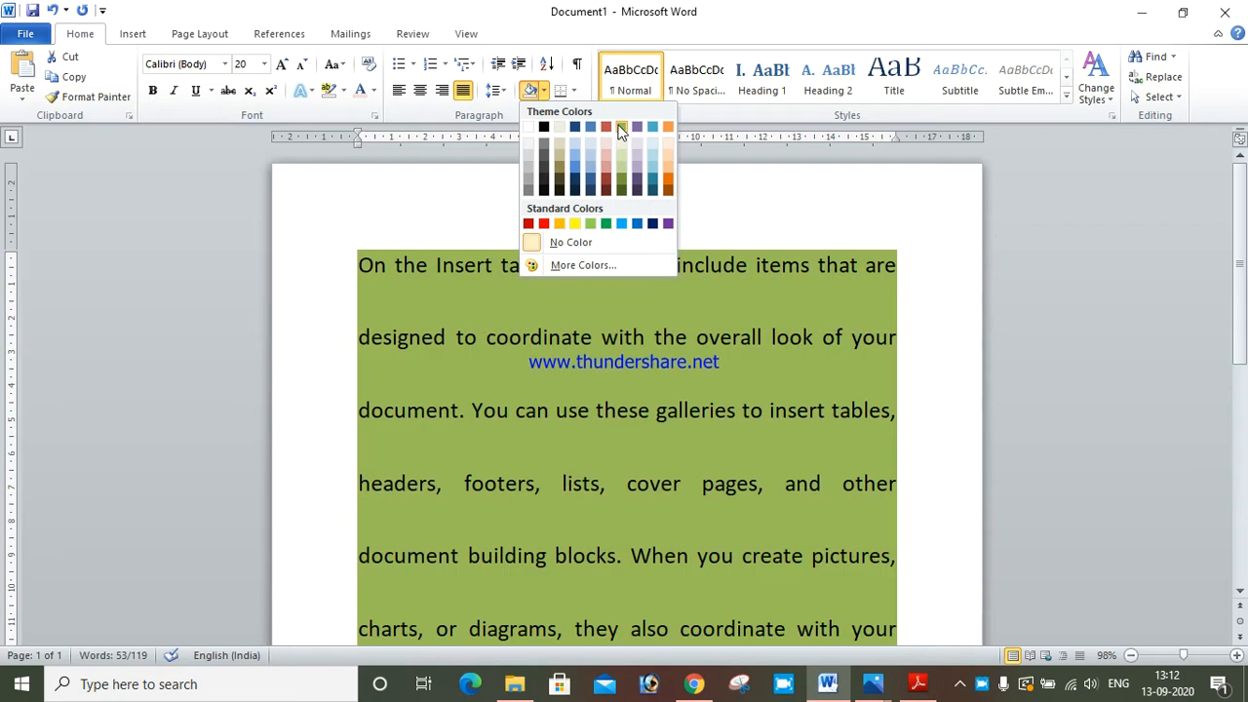
{"action": "left_click", "coordinate": [621, 127]}
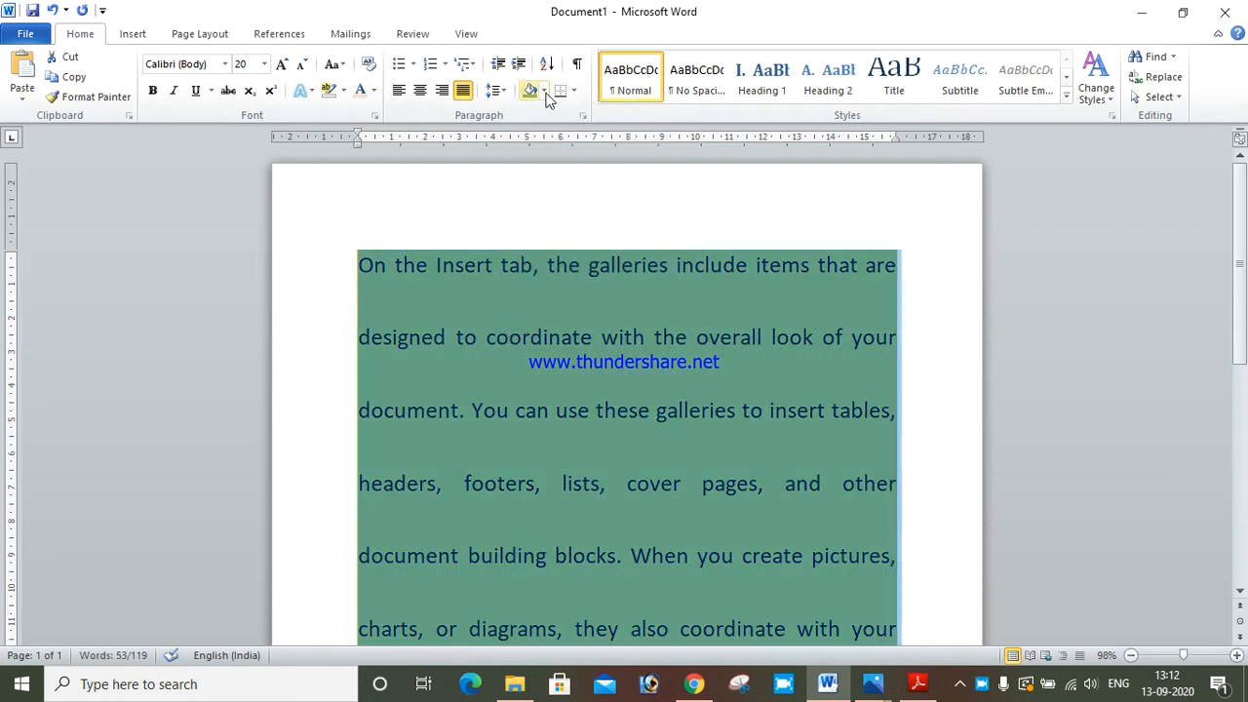
- Apply All Borders to the green-shaded first paragraph and deselect it
{"action": "left_click", "coordinate": [575, 91]}
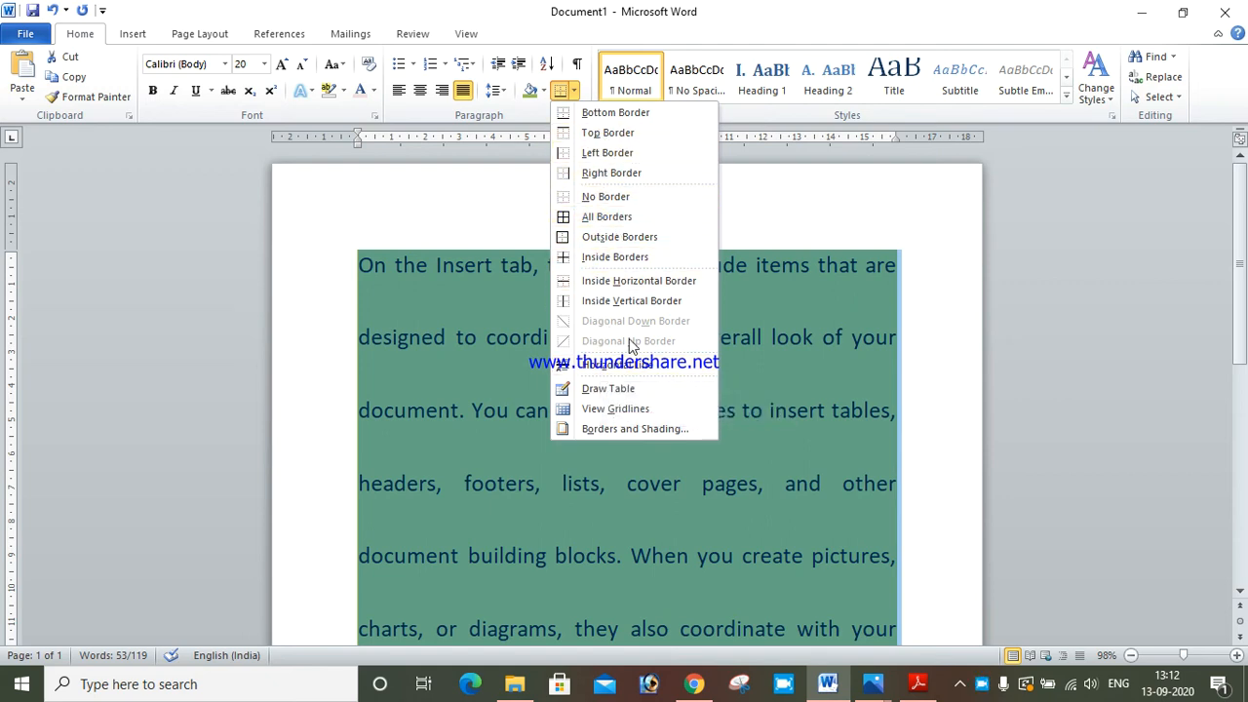
{"action": "left_click", "coordinate": [639, 216]}
{"action": "left_click", "coordinate": [717, 378]}
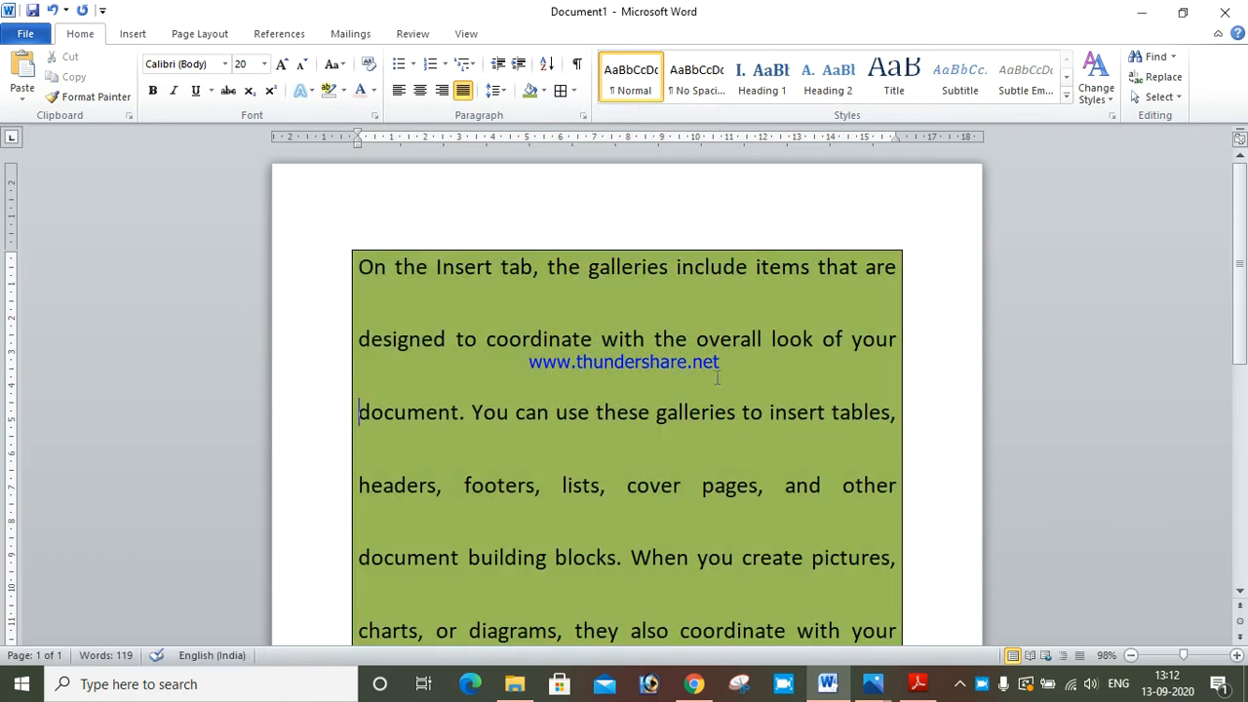
- Set the line spacing of the bordered first paragraph to 1.0 and remove its background shading
{"action": "left_click", "coordinate": [530, 382]}
{"action": "left_click_drag", "start_coordinate": [361, 265], "coordinate": [908, 399]}
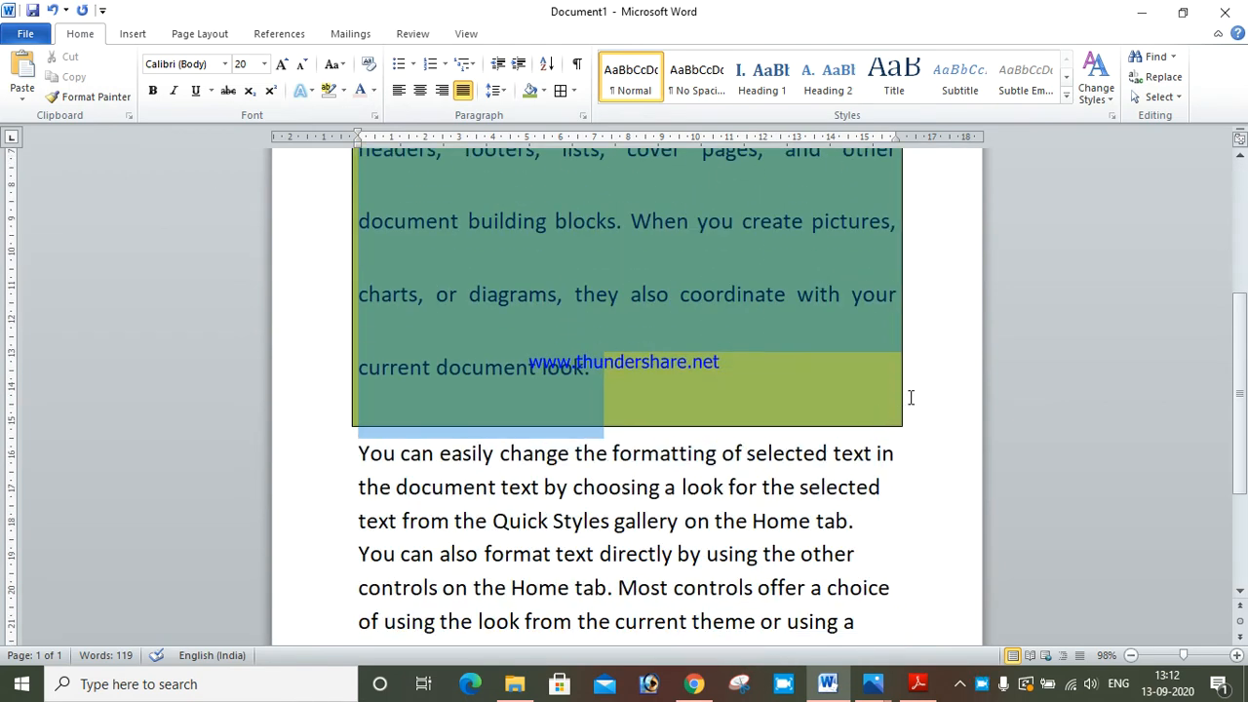
{"action": "left_click", "coordinate": [494, 91]}
{"action": "left_click", "coordinate": [531, 90]}
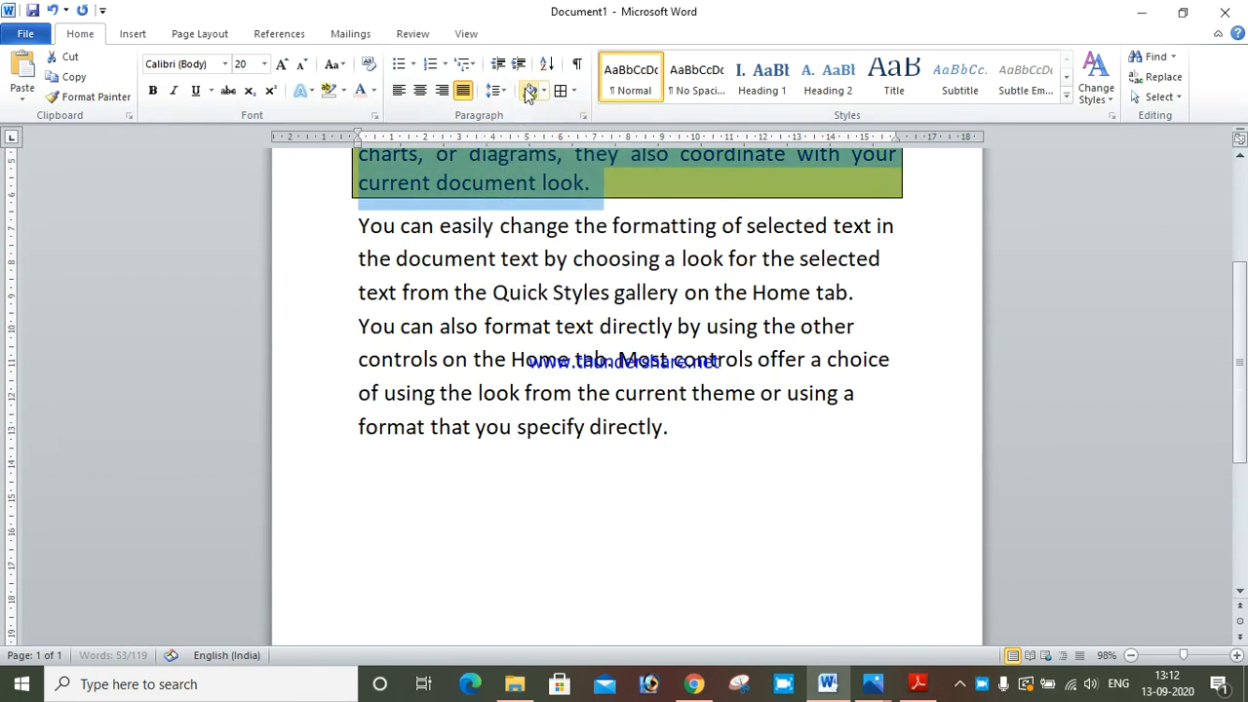
{"action": "left_click", "coordinate": [543, 90]}
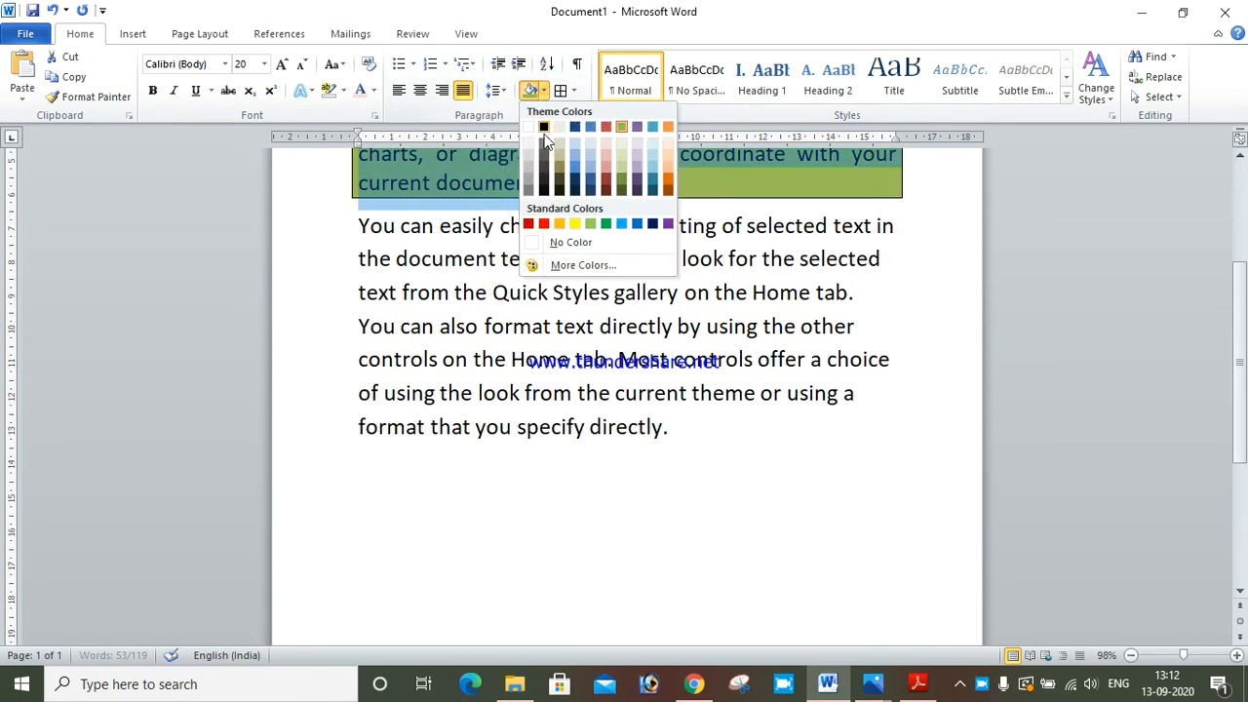
{"action": "left_click", "coordinate": [571, 241]}
{"action": "scroll", "coordinate": [698, 248], "scroll_direction": "up", "scroll_amount": 3}
{"action": "left_click", "coordinate": [708, 292]}
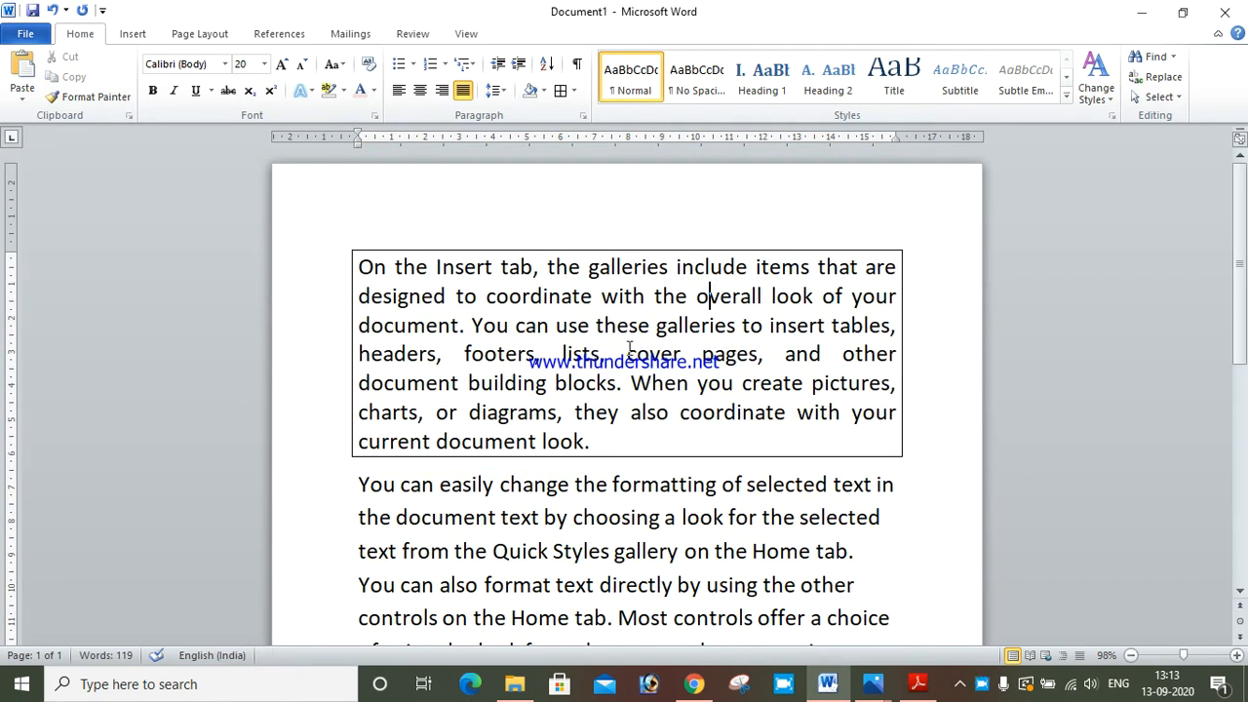
- Reapply All Borders to the first paragraph, then remove only its top border
{"action": "left_click_drag", "start_coordinate": [684, 429], "coordinate": [350, 262]}
{"action": "left_click", "coordinate": [574, 90]}
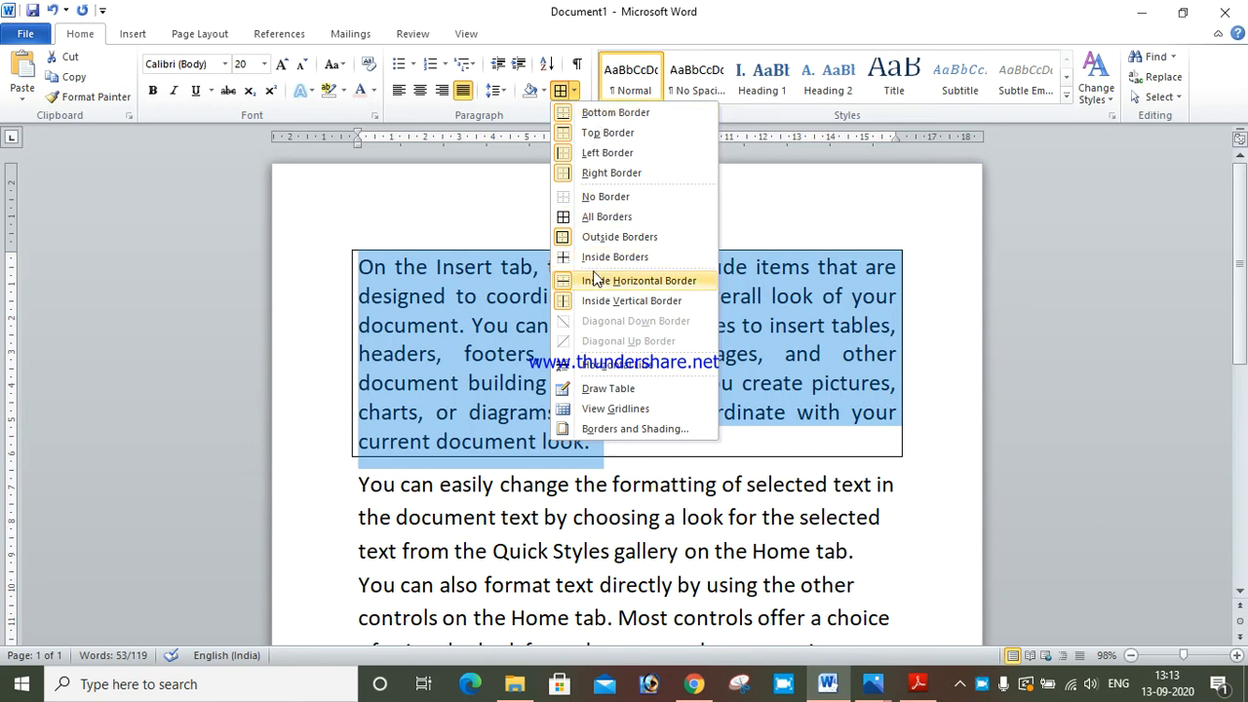
{"action": "left_click", "coordinate": [598, 219]}
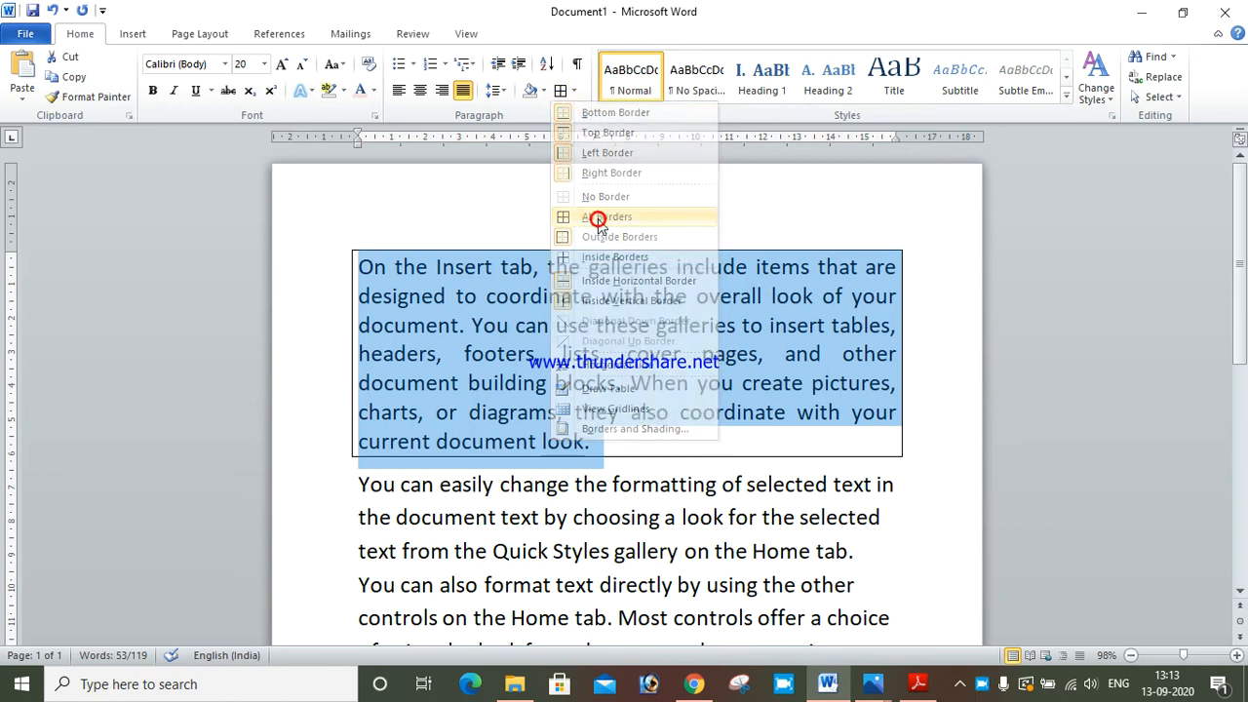
{"action": "left_click", "coordinate": [640, 445]}
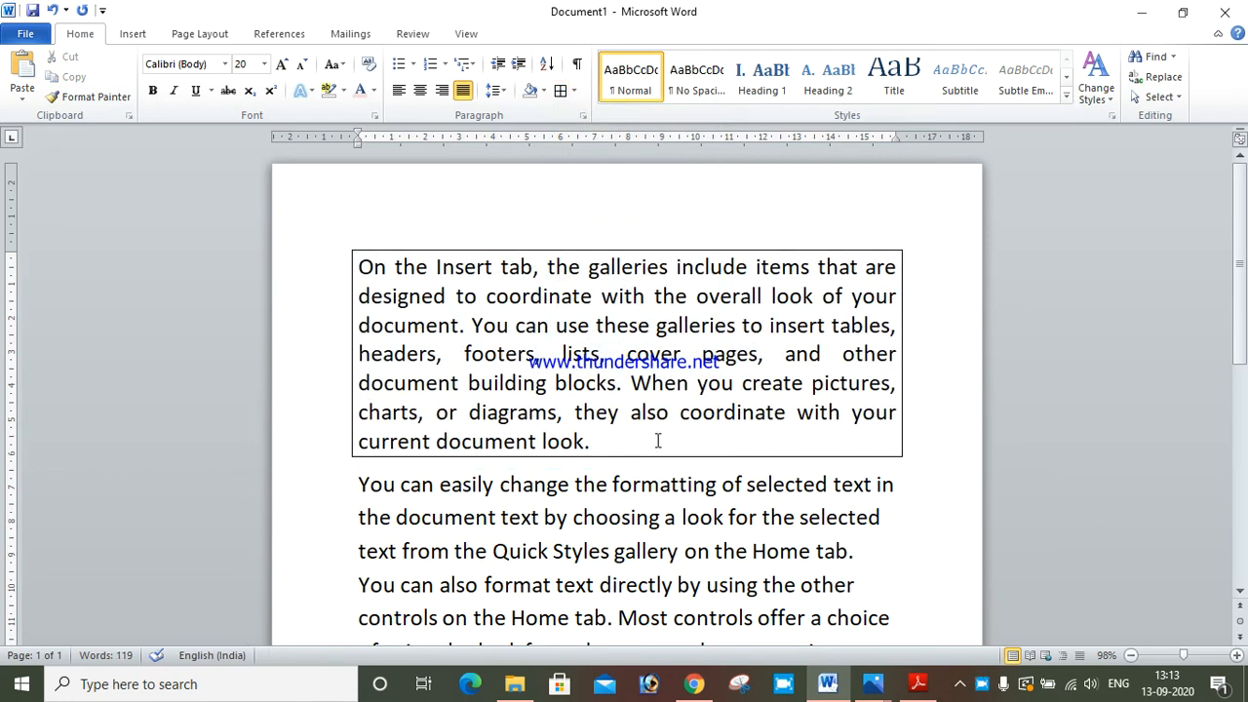
{"action": "left_click_drag", "start_coordinate": [673, 440], "coordinate": [309, 228]}
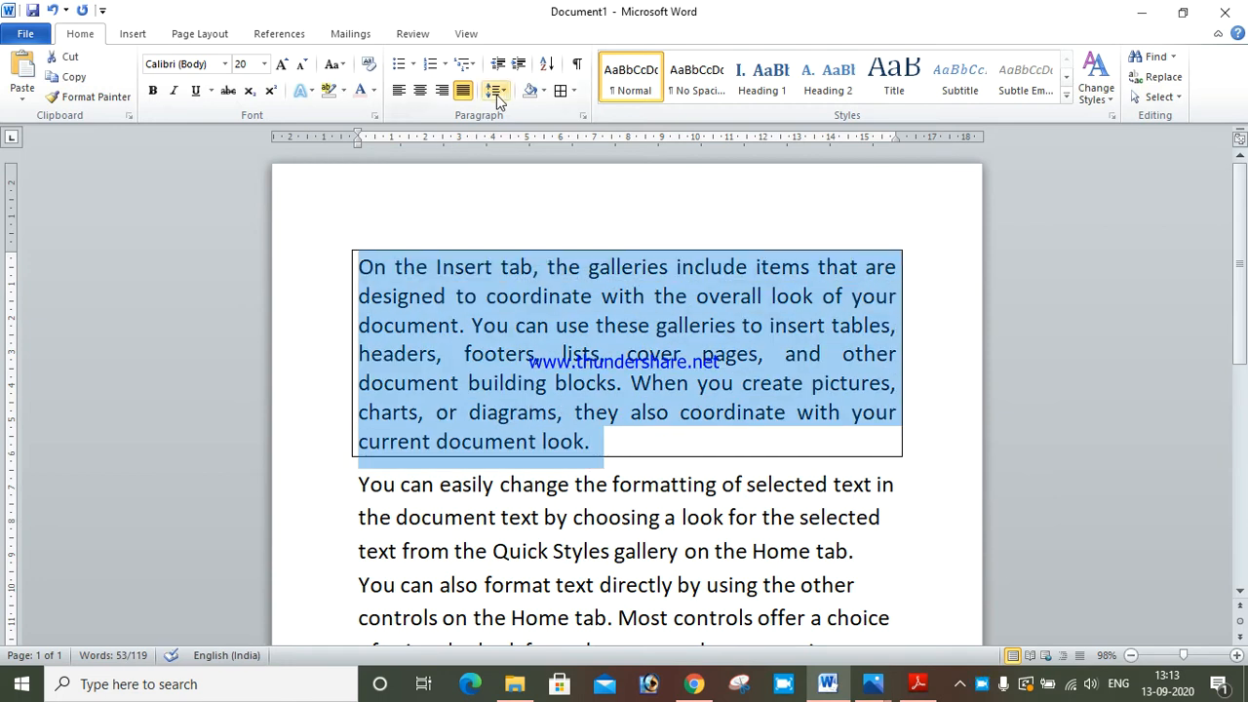
{"action": "left_click", "coordinate": [573, 91]}
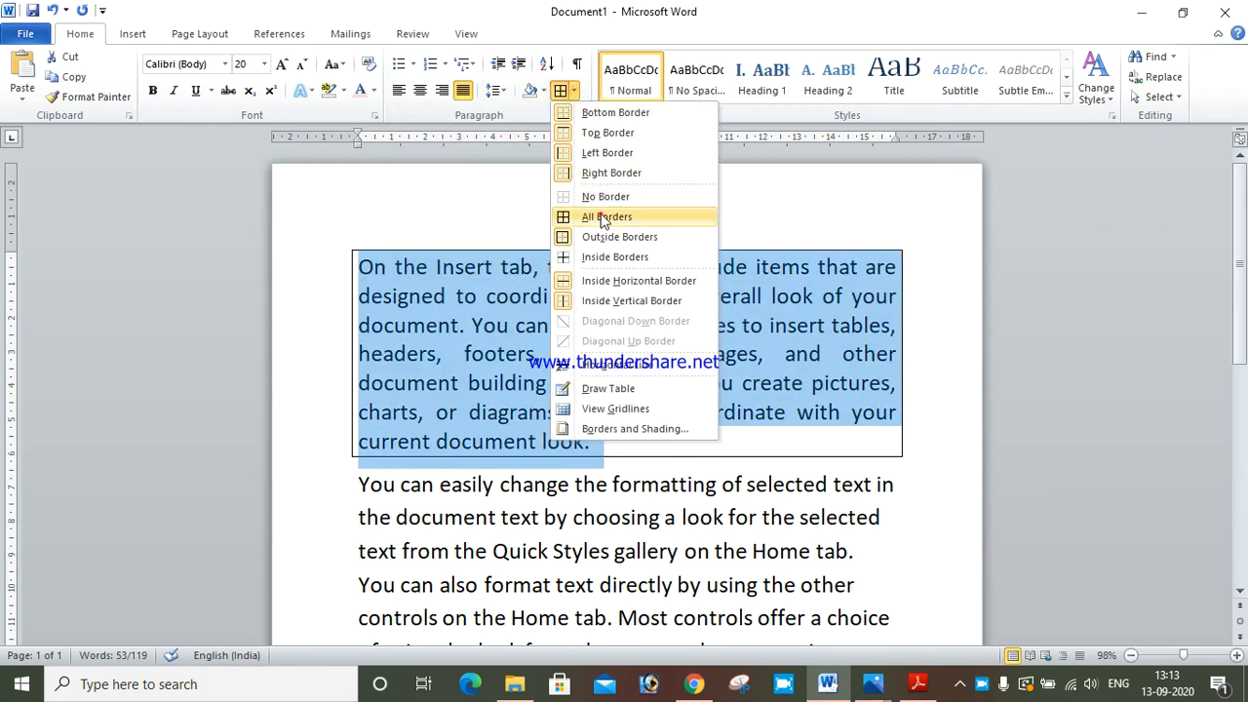
{"action": "left_click", "coordinate": [596, 217]}
{"action": "left_click", "coordinate": [574, 91]}
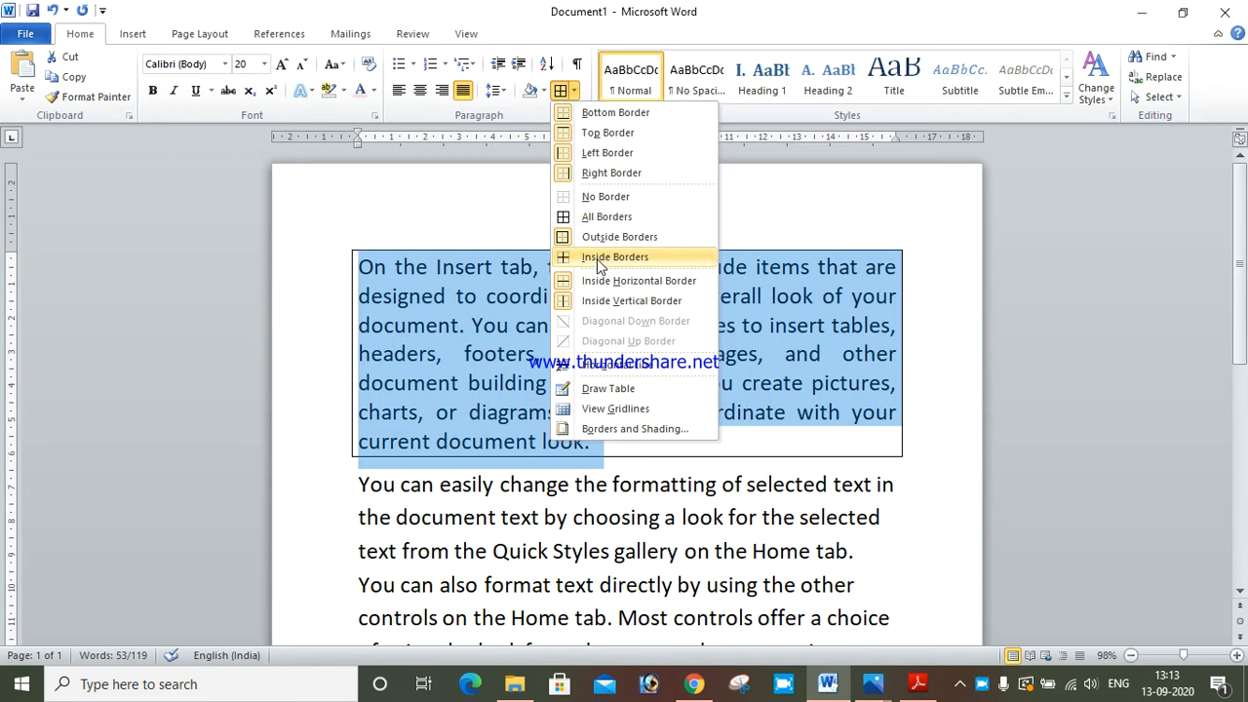
{"action": "left_click", "coordinate": [601, 139]}
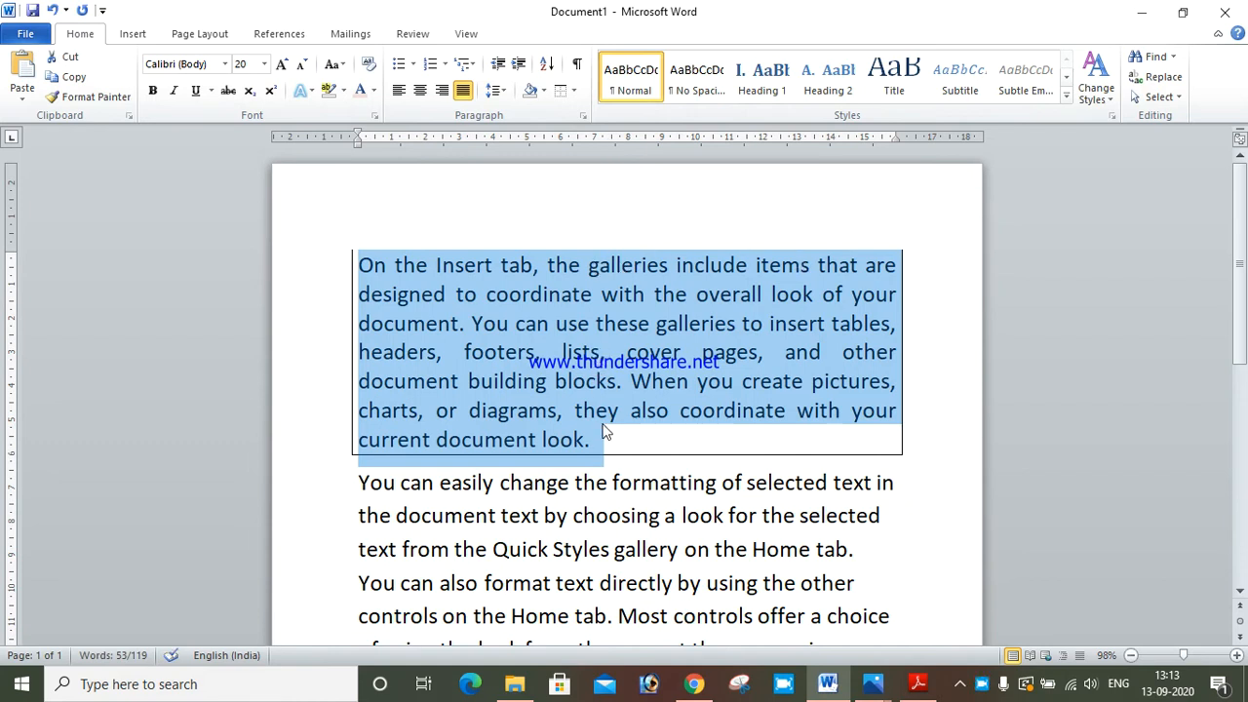
- Undo the border, shading and line spacing changes made to the first paragraph
{"action": "key", "text": "ctrl+a"}
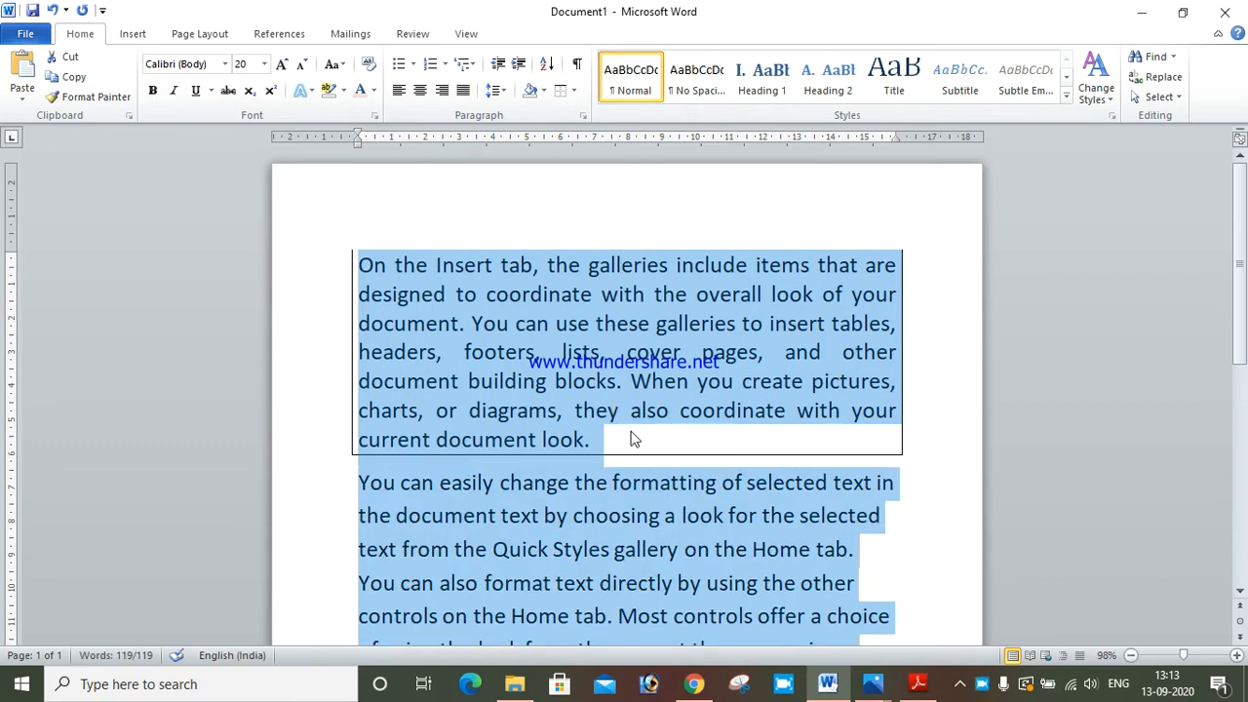
{"action": "key", "text": "ctrl+z"}
{"action": "key", "text": "ctrl+z"}
{"action": "key", "text": "ctrl+z"}
{"action": "key", "text": "ctrl+z"}
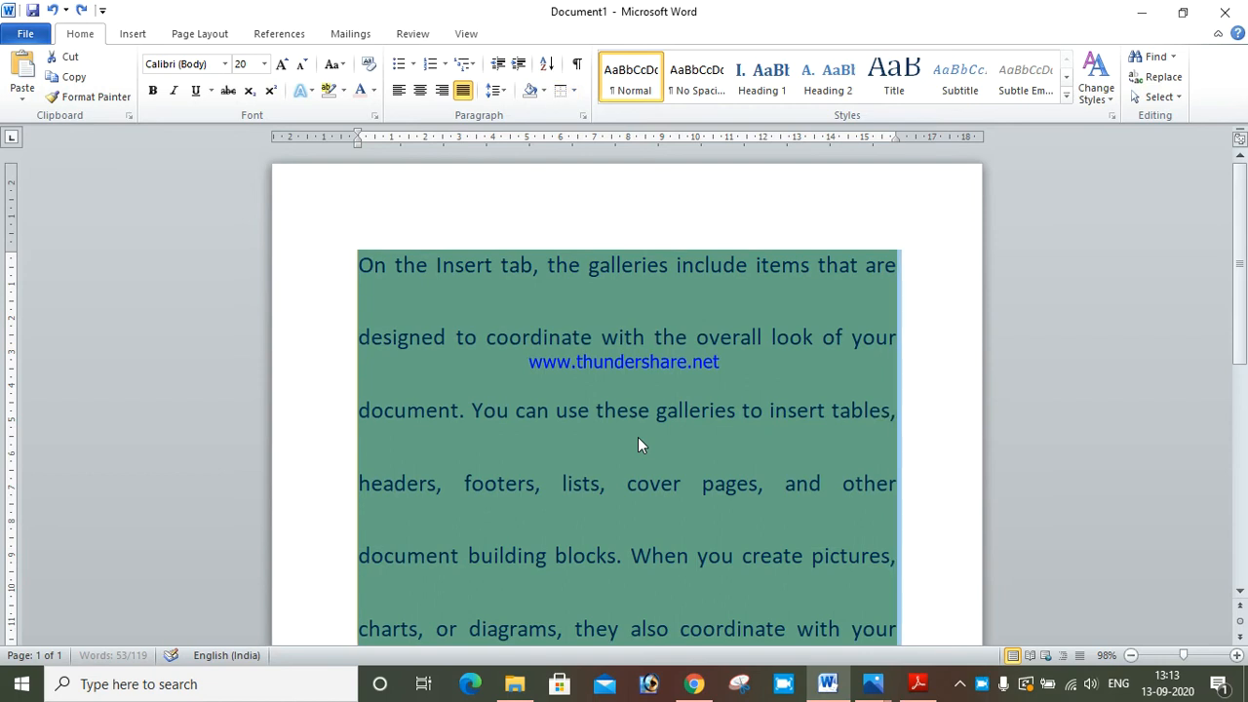
{"action": "key", "text": "ctrl+z"}
{"action": "key", "text": "ctrl+z"}
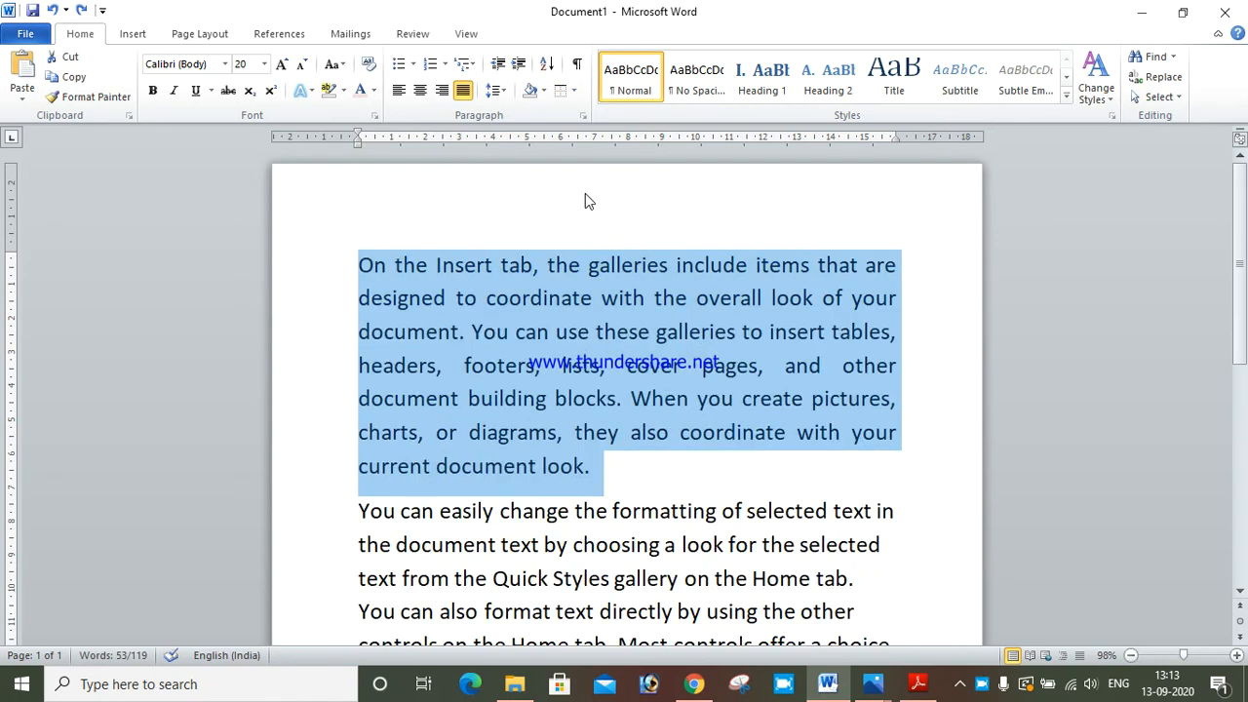
- Add a right border and a left border to the first paragraph
{"action": "left_click", "coordinate": [574, 91]}
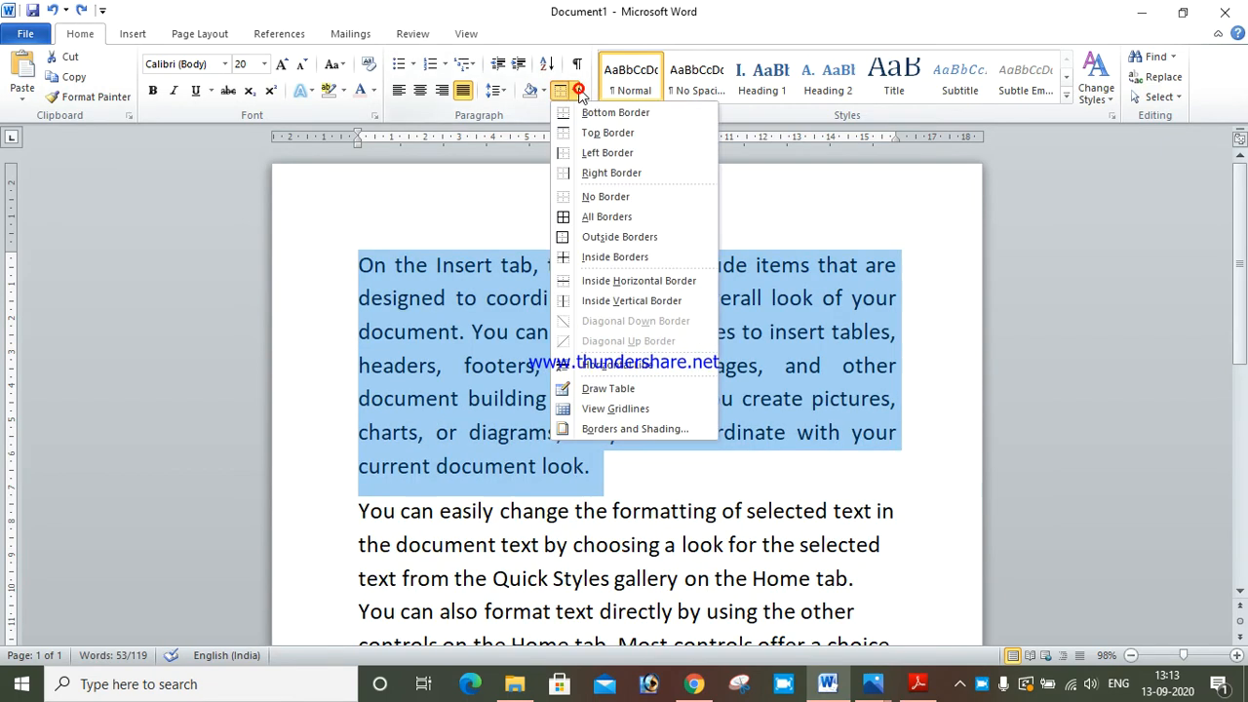
{"action": "left_click", "coordinate": [591, 175]}
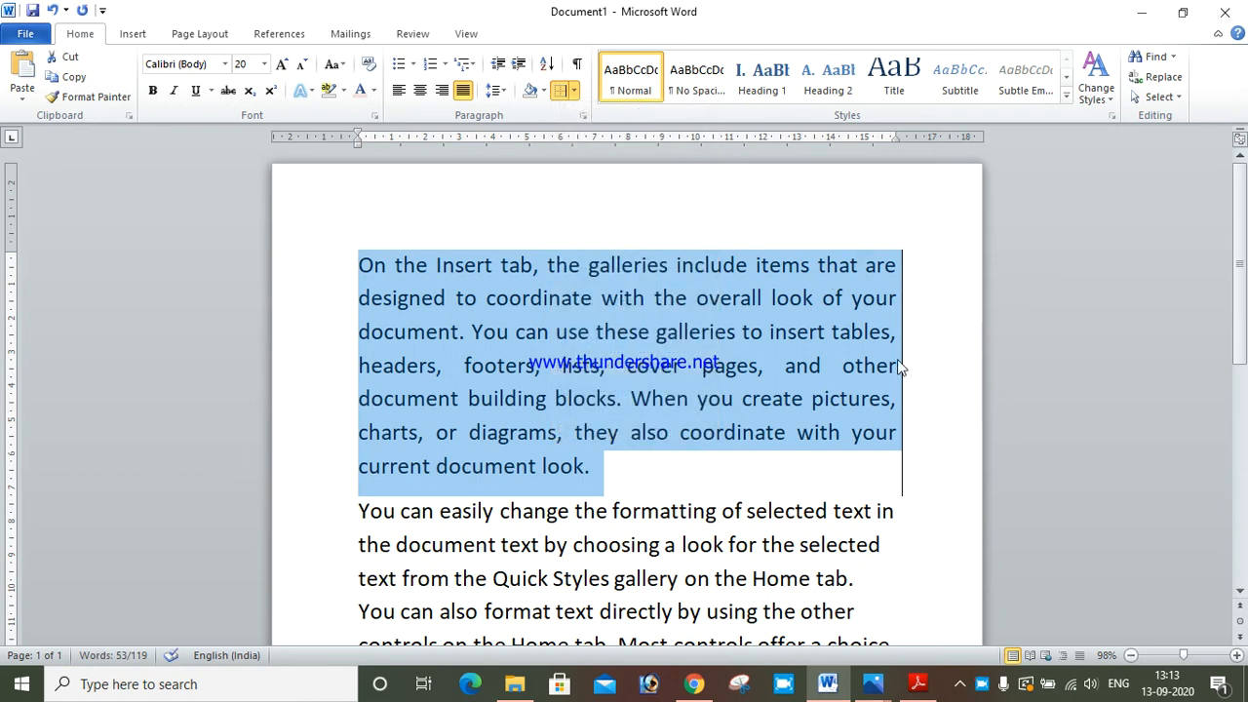
{"action": "left_click_drag", "start_coordinate": [921, 430], "coordinate": [240, 264]}
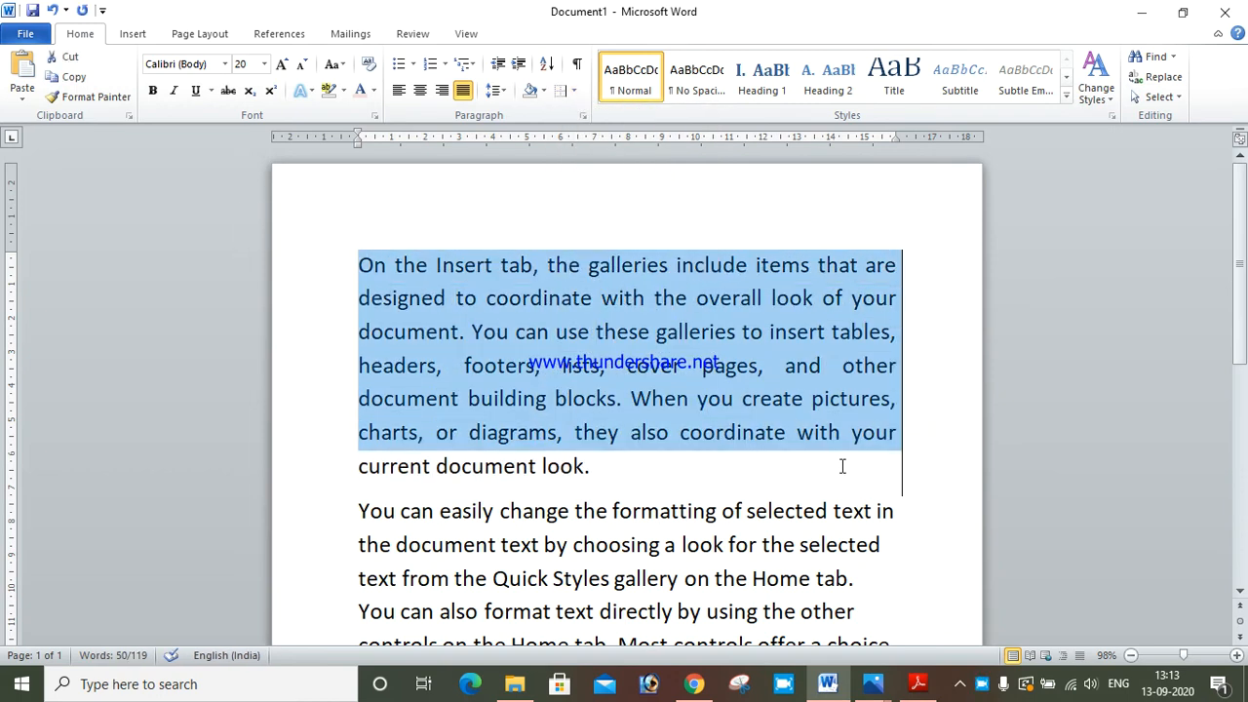
{"action": "left_click_drag", "start_coordinate": [841, 468], "coordinate": [334, 231]}
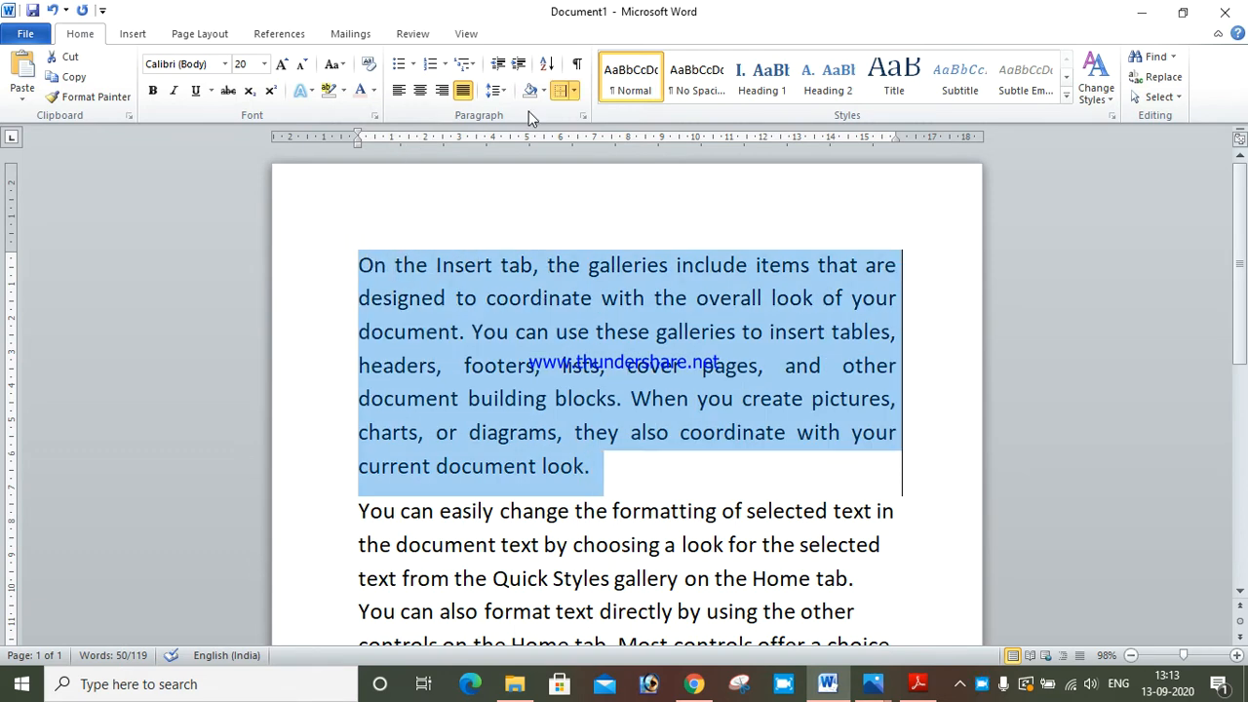
{"action": "left_click", "coordinate": [573, 90]}
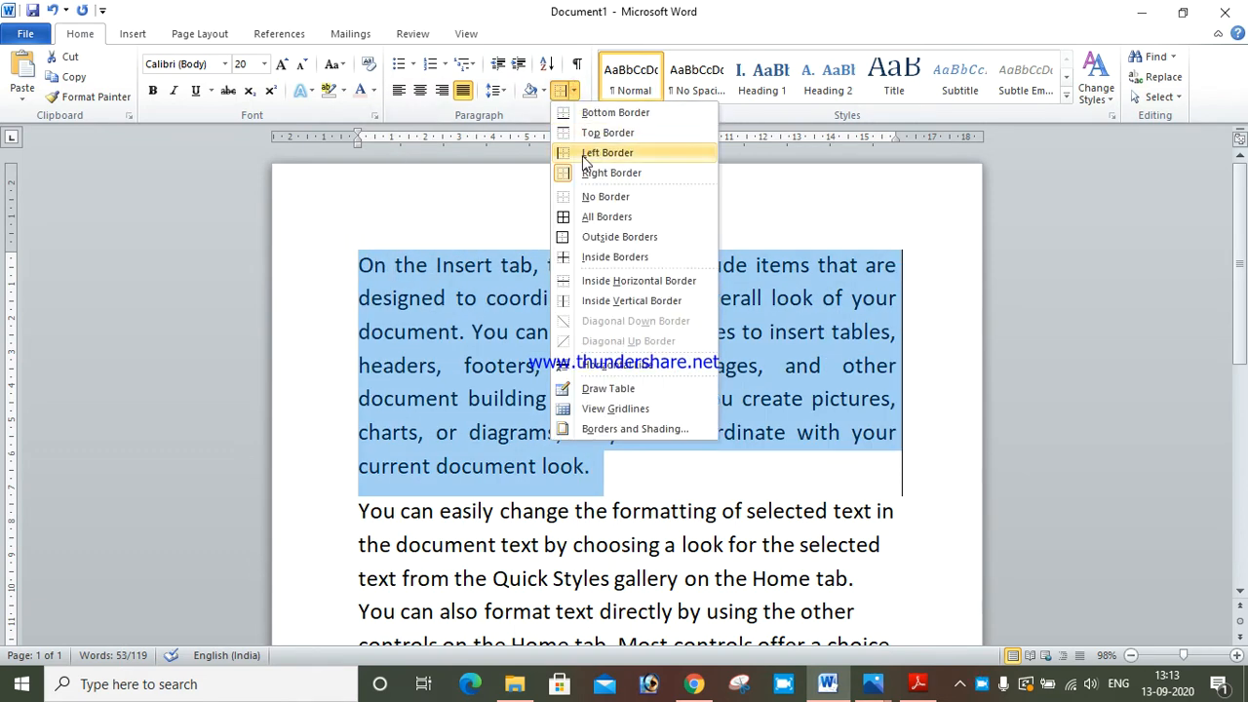
{"action": "left_click", "coordinate": [585, 156]}
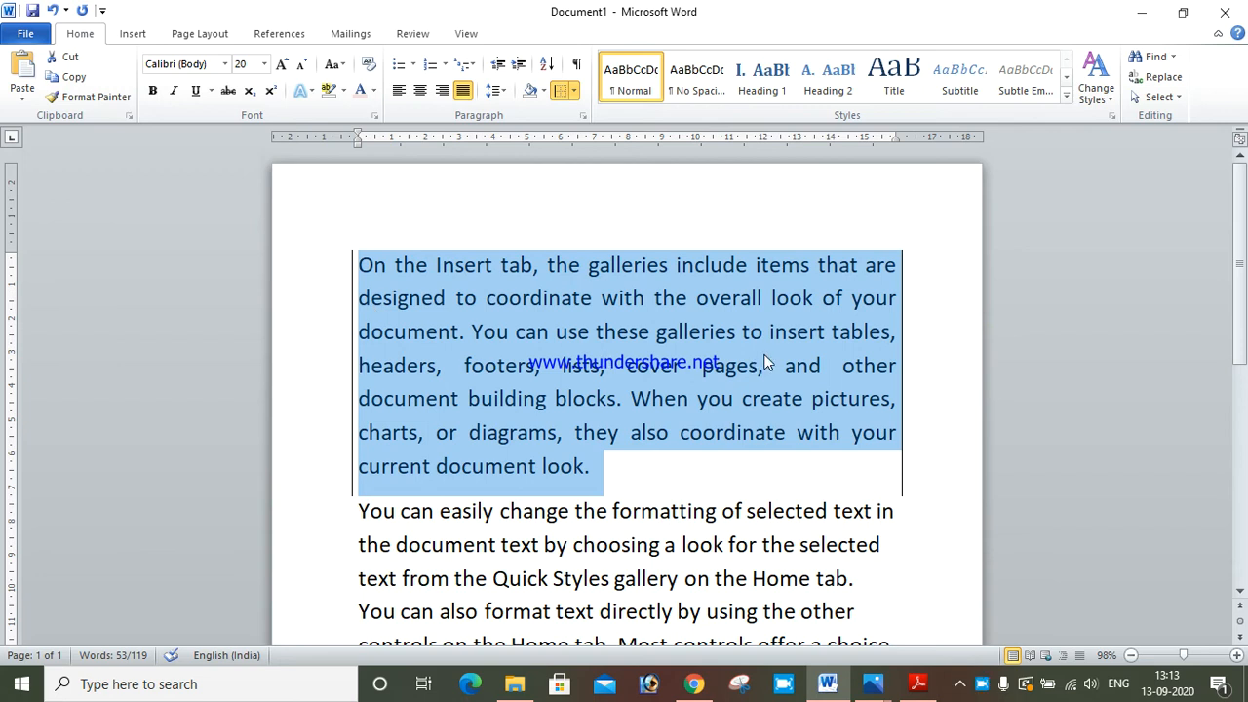
- Remove the right border from the first paragraph, keeping the left one
{"action": "left_click", "coordinate": [575, 92]}
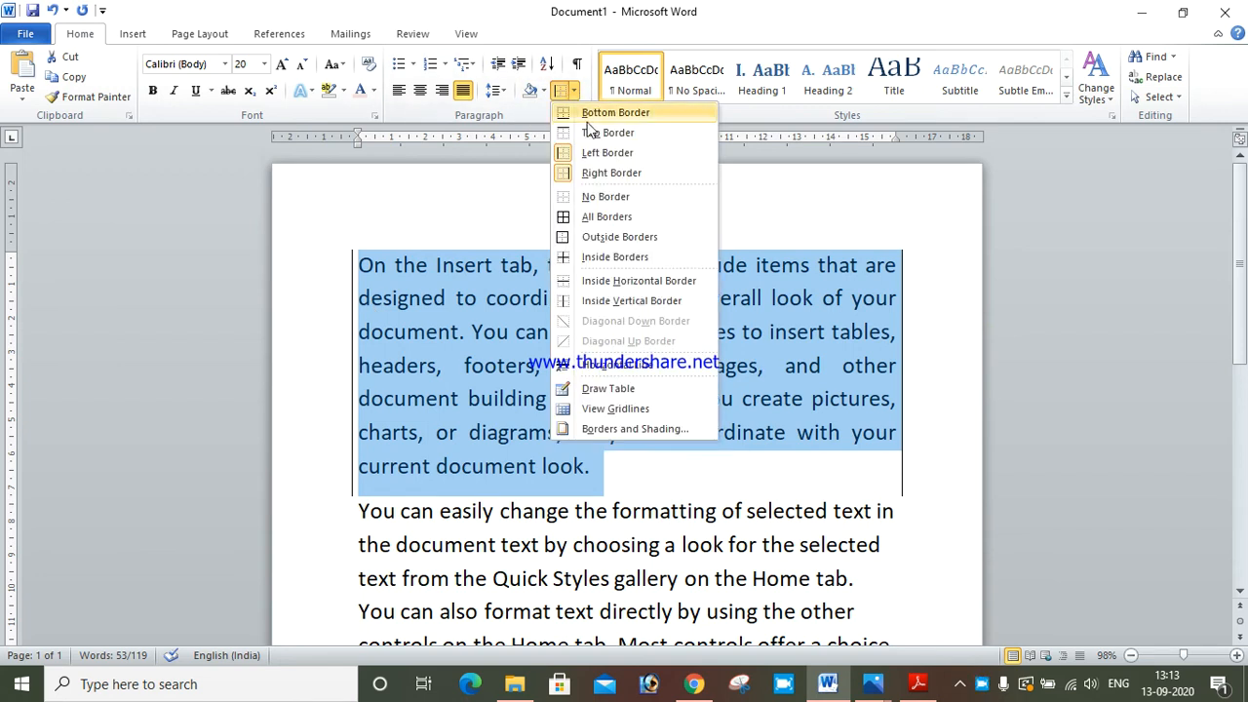
{"action": "left_click", "coordinate": [609, 175]}
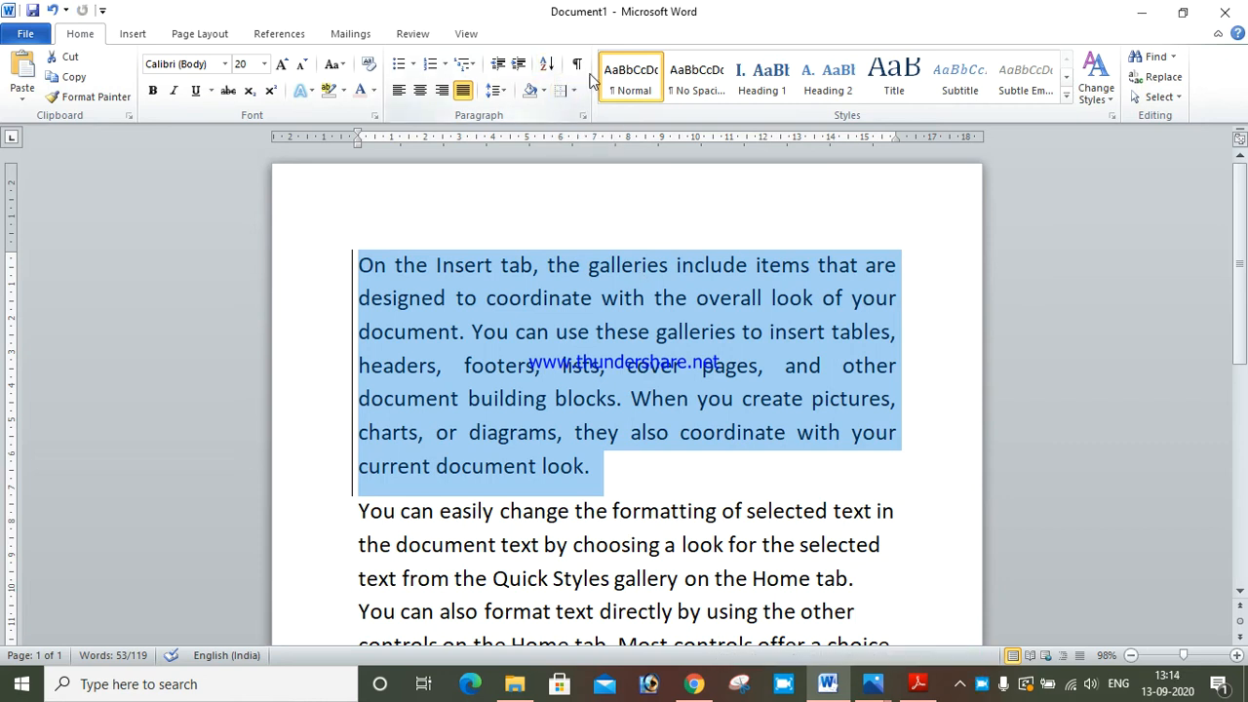
- Replace all the document's text with five separate lines: DFDSFSFSDF, DSFSDFSD, FSDFSDFSDF, SDFSDFS and SDFSDFSD
{"action": "key", "text": "ctrl+a"}
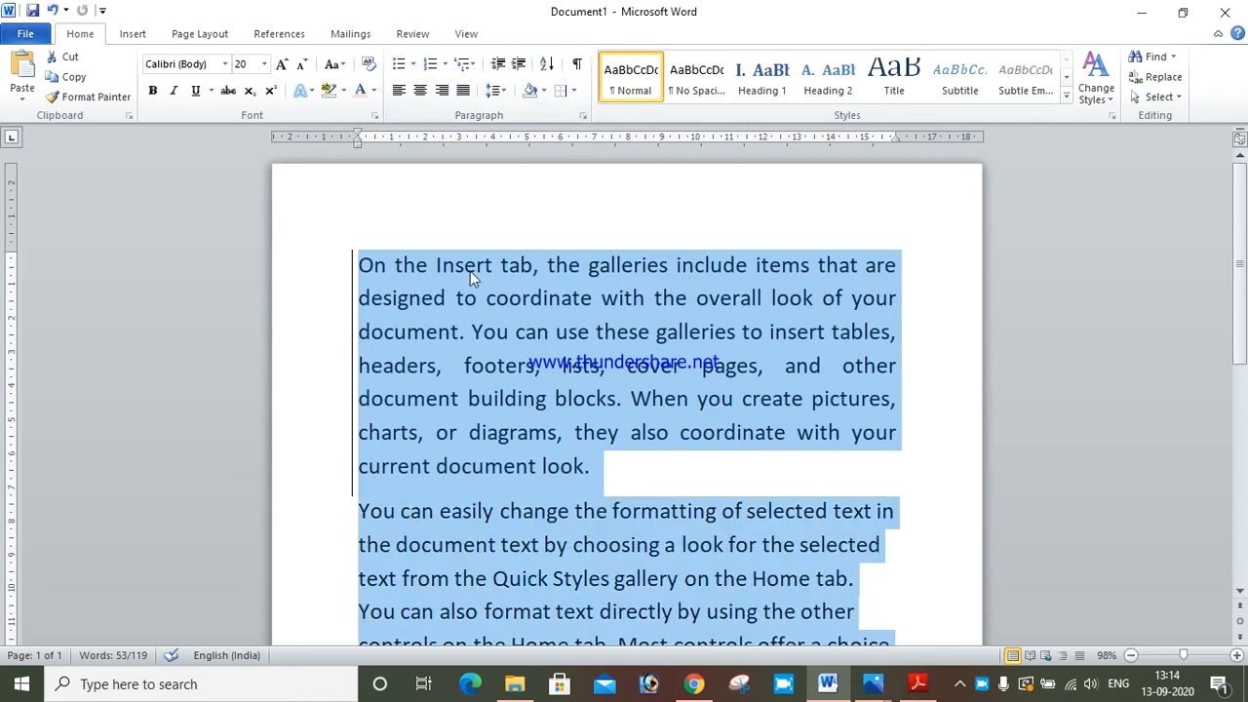
{"action": "key", "text": "Delete"}
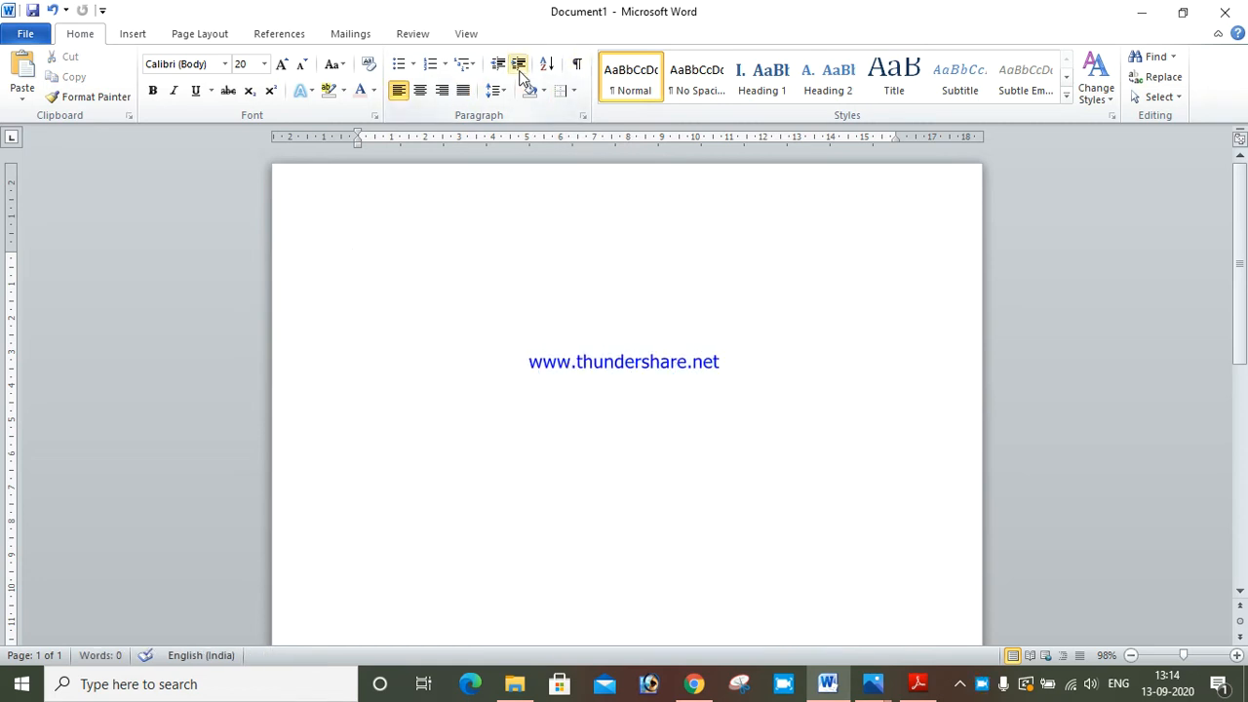
{"action": "type", "text": "DFDSFSFSDF"}
{"action": "key", "text": "Return"}
{"action": "type", "text": "DSFSDFSD"}
{"action": "key", "text": "Return"}
{"action": "type", "text": "FSDFSDFSDF"}
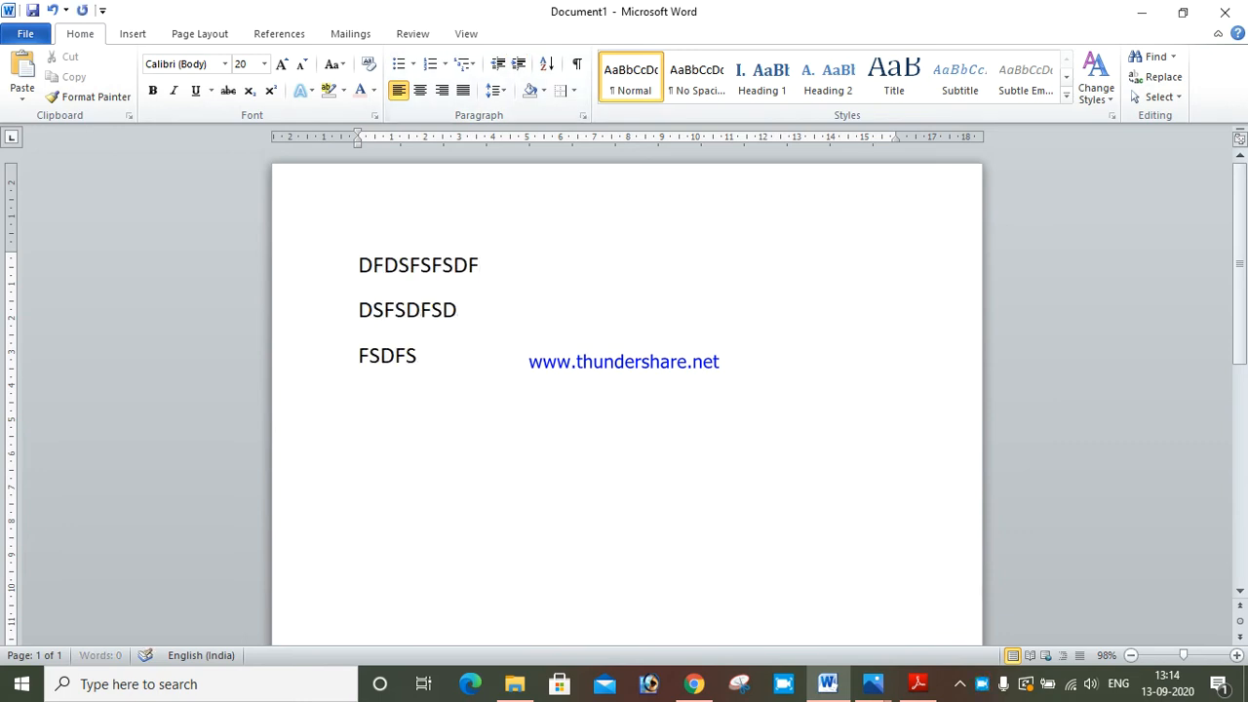
{"action": "key", "text": "Return"}
{"action": "type", "text": "SDFSDFS"}
{"action": "key", "text": "Return"}
{"action": "type", "text": "SDFSDFSD"}
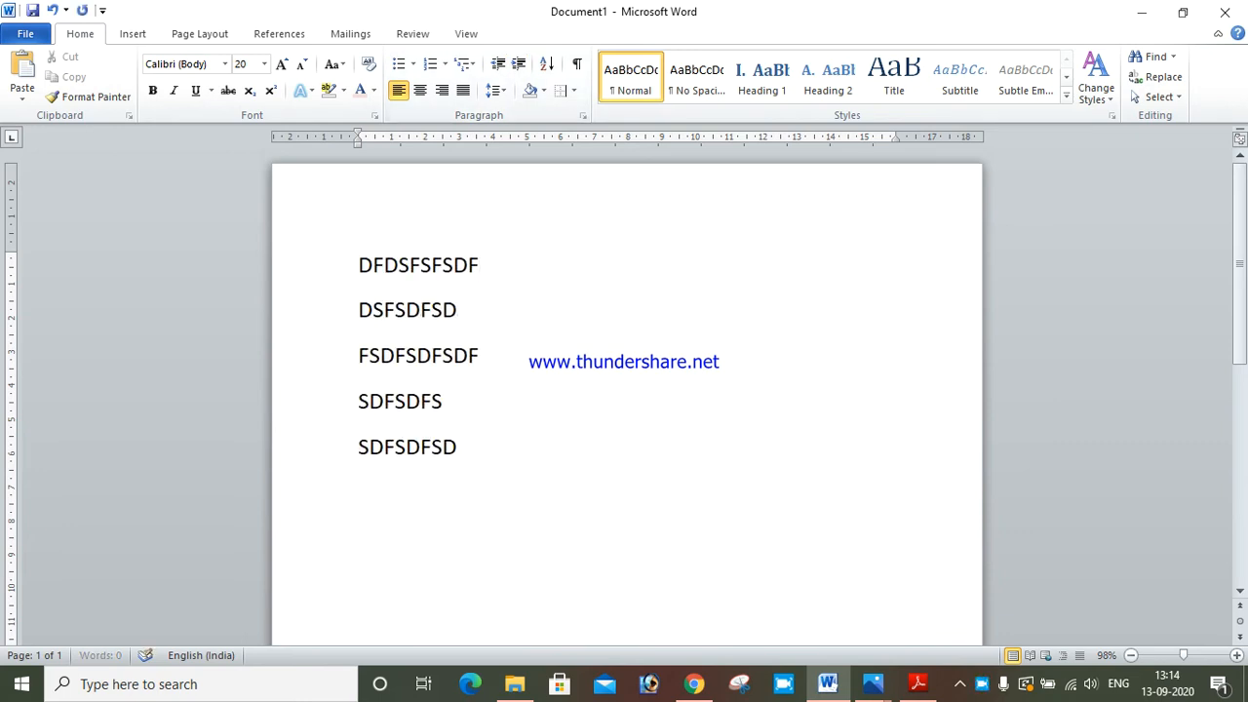
- Apply lowercase a., b., c. numbering to the five lines of sample text
{"action": "key", "text": "Return"}
{"action": "left_click_drag", "start_coordinate": [474, 456], "coordinate": [372, 119]}
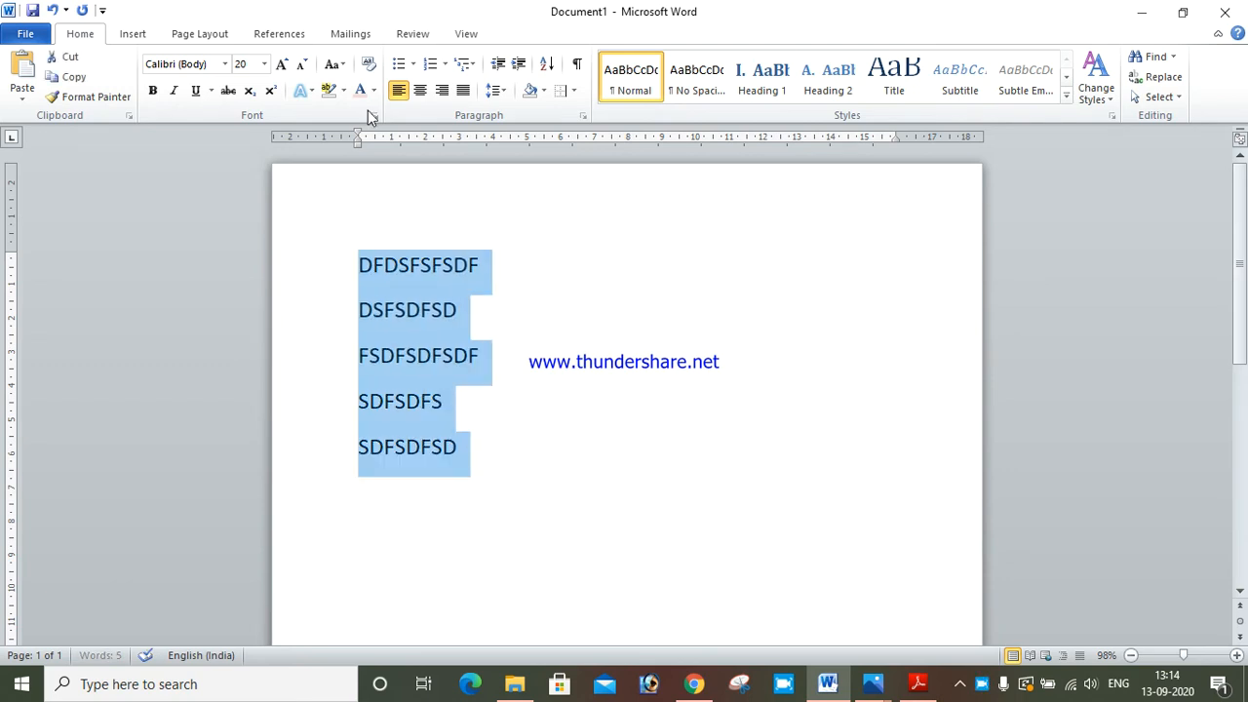
{"action": "left_click", "coordinate": [412, 64]}
{"action": "left_click", "coordinate": [444, 65]}
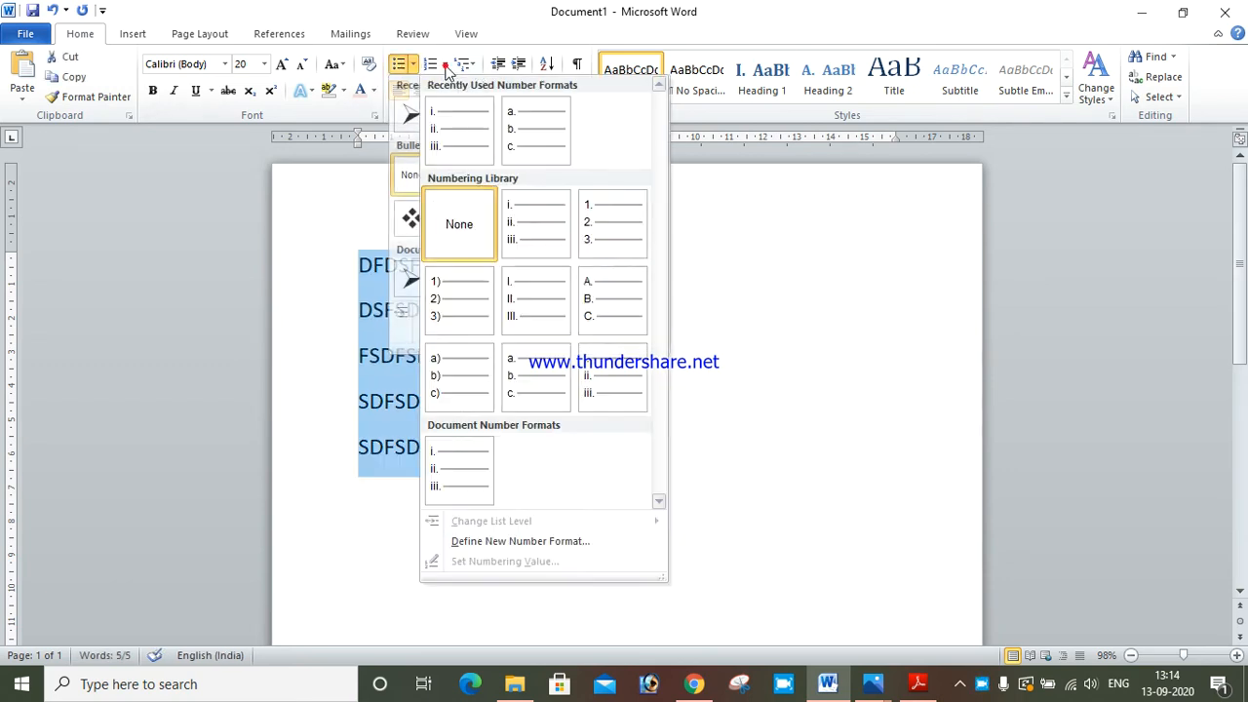
{"action": "left_click", "coordinate": [536, 132]}
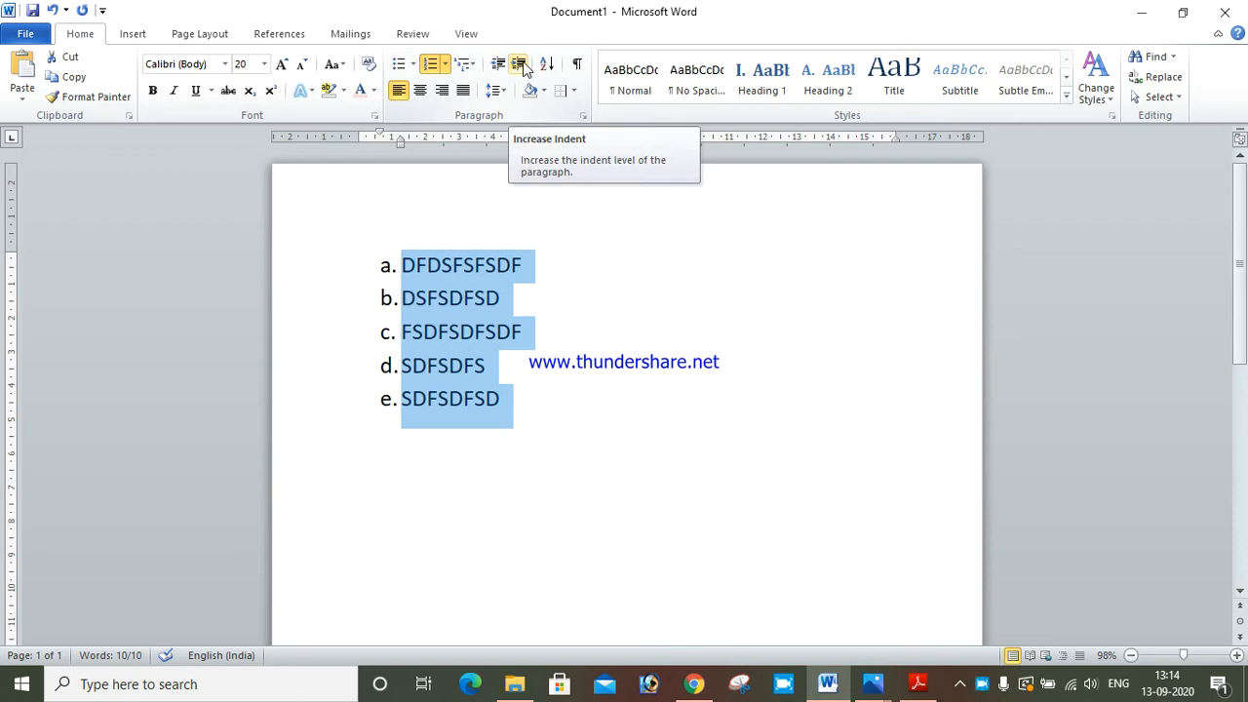
- Increase the lettered list's indent repeatedly until its text starts at about 11.4 cm on the ruler
{"action": "left_click", "coordinate": [521, 64]}
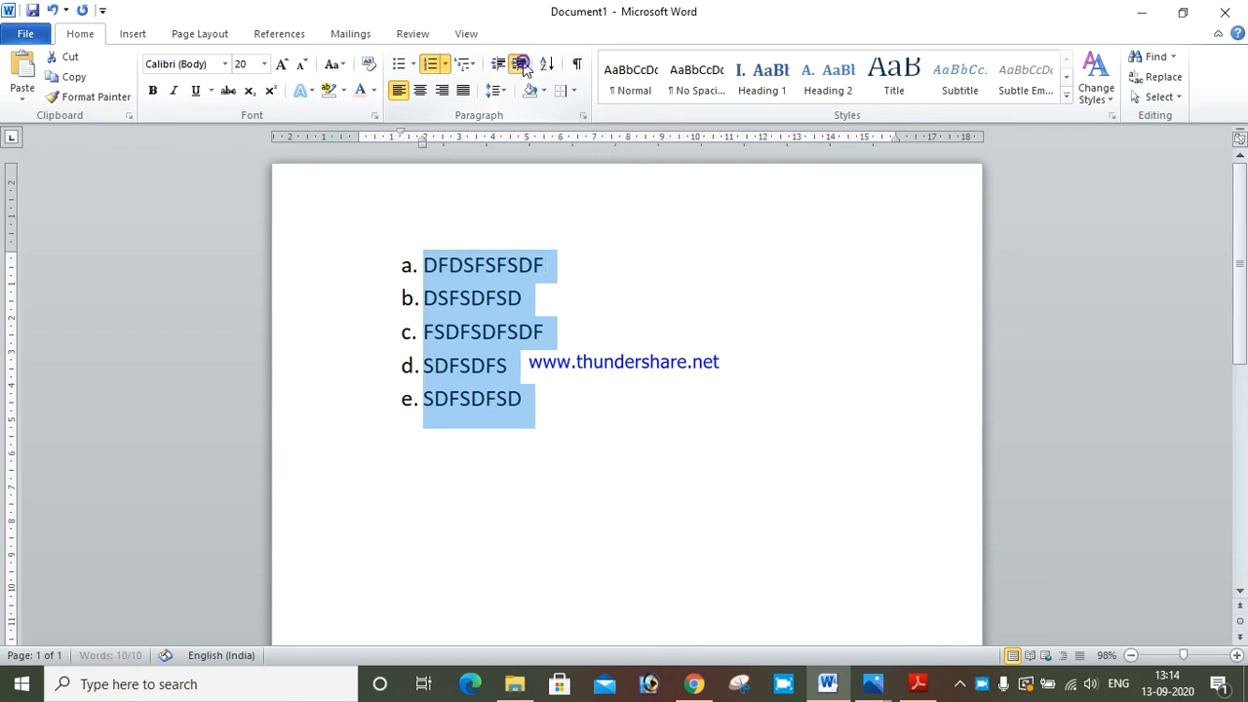
{"action": "left_click", "coordinate": [522, 65]}
{"action": "left_click", "coordinate": [521, 64]}
{"action": "left_click", "coordinate": [522, 65]}
{"action": "left_click", "coordinate": [521, 65]}
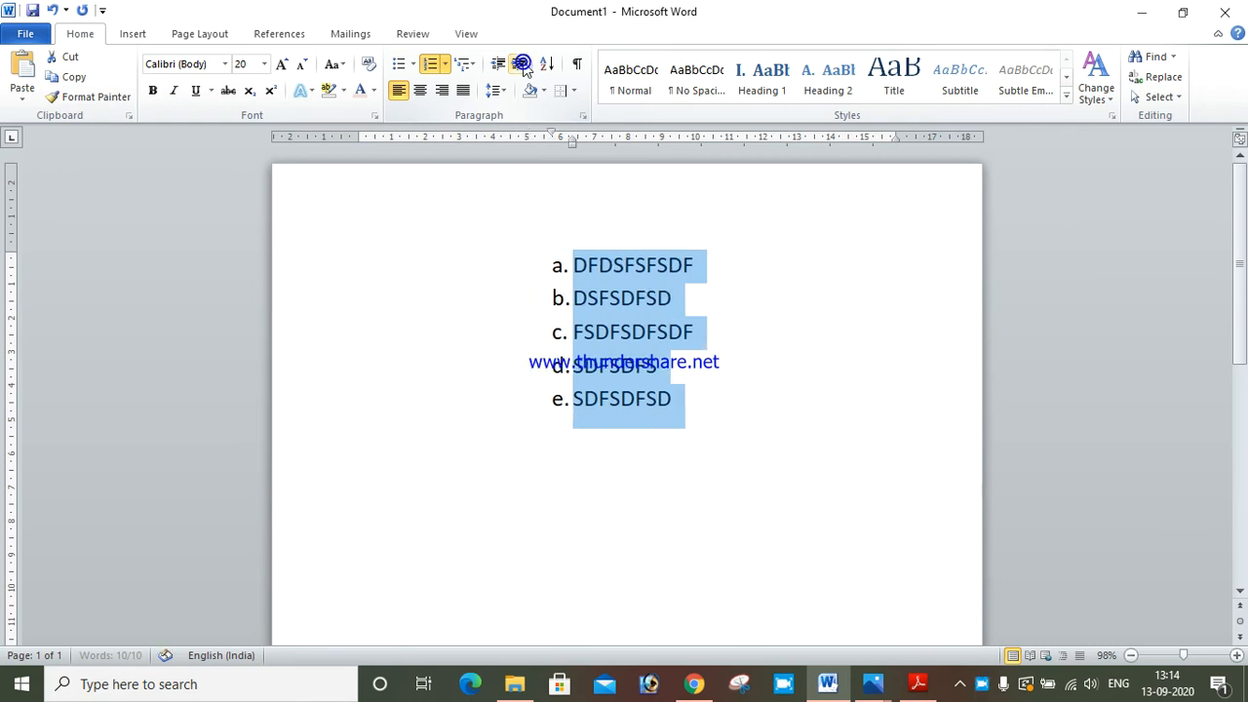
{"action": "left_click", "coordinate": [522, 65]}
{"action": "left_click", "coordinate": [522, 64]}
{"action": "left_click", "coordinate": [521, 64]}
{"action": "left_click", "coordinate": [522, 64]}
{"action": "left_click", "coordinate": [521, 64]}
{"action": "left_click", "coordinate": [522, 65]}
{"action": "left_click", "coordinate": [521, 65]}
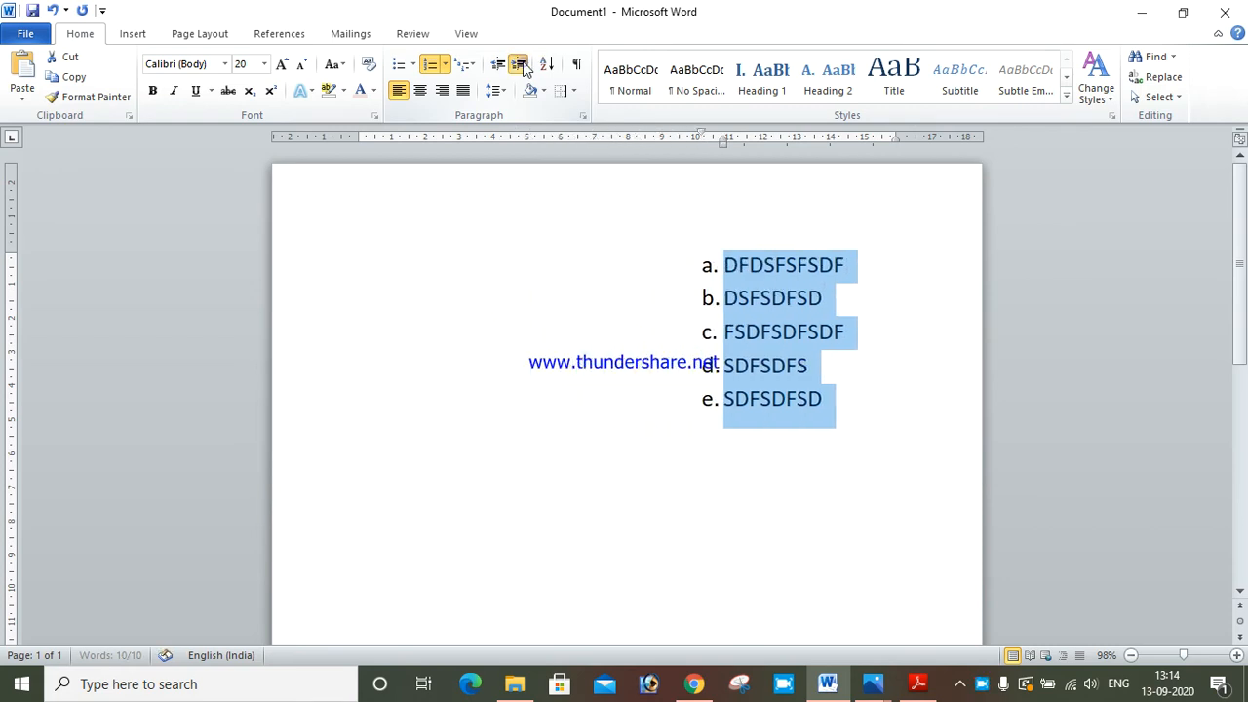
{"action": "left_click", "coordinate": [521, 64]}
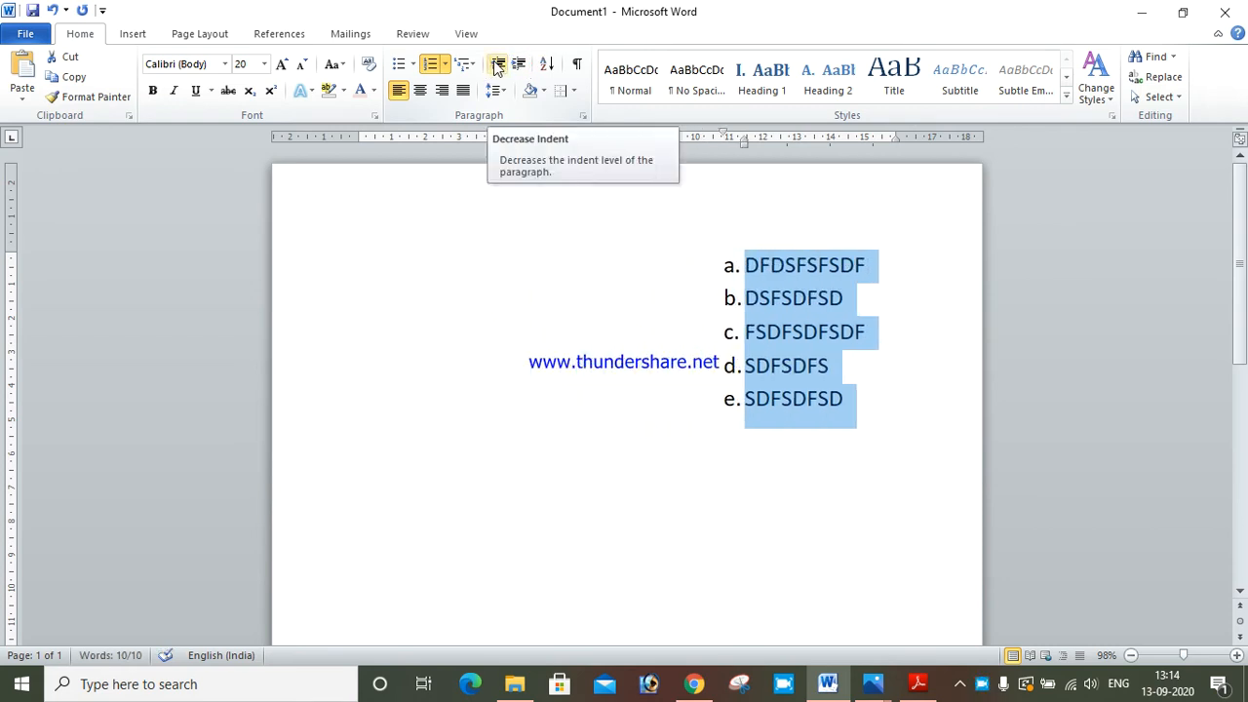
- Decrease the lettered list's indent repeatedly until its text starts at about 1.9 cm on the ruler
{"action": "left_click", "coordinate": [495, 64]}
{"action": "left_click", "coordinate": [495, 64]}
{"action": "left_click", "coordinate": [496, 65]}
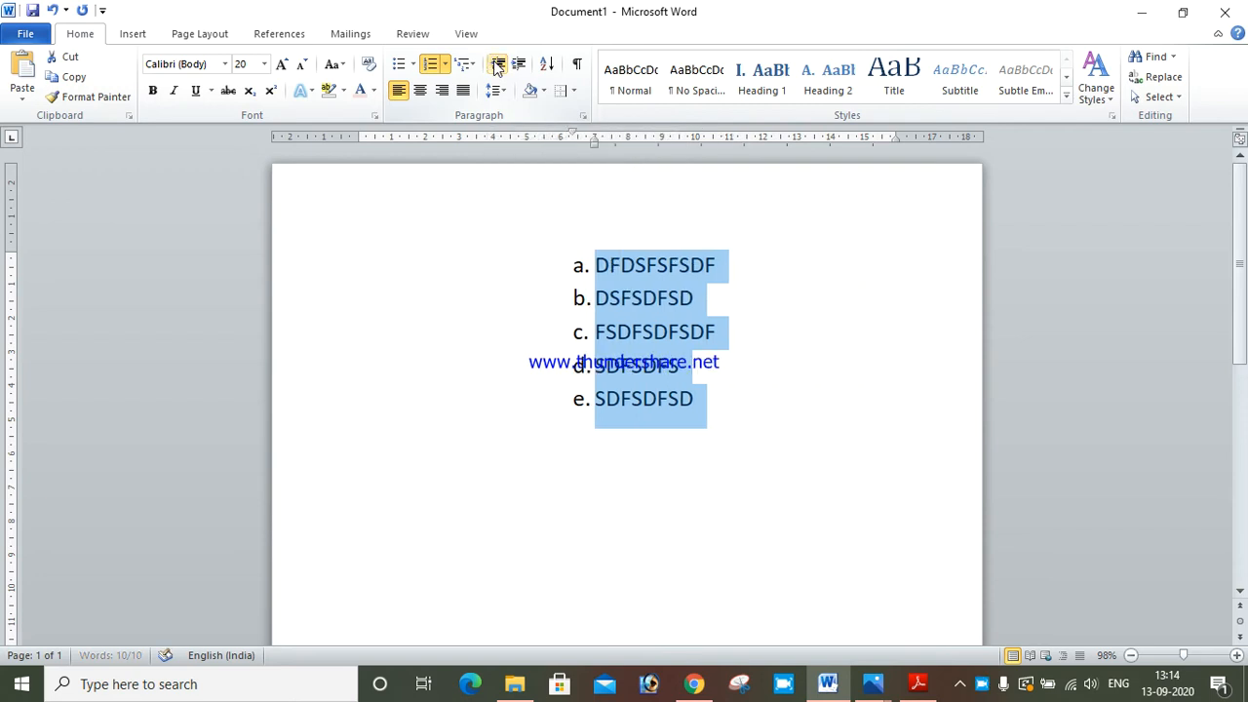
{"action": "left_click", "coordinate": [495, 65]}
{"action": "left_click", "coordinate": [495, 64]}
{"action": "left_click", "coordinate": [496, 64]}
{"action": "left_click", "coordinate": [495, 64]}
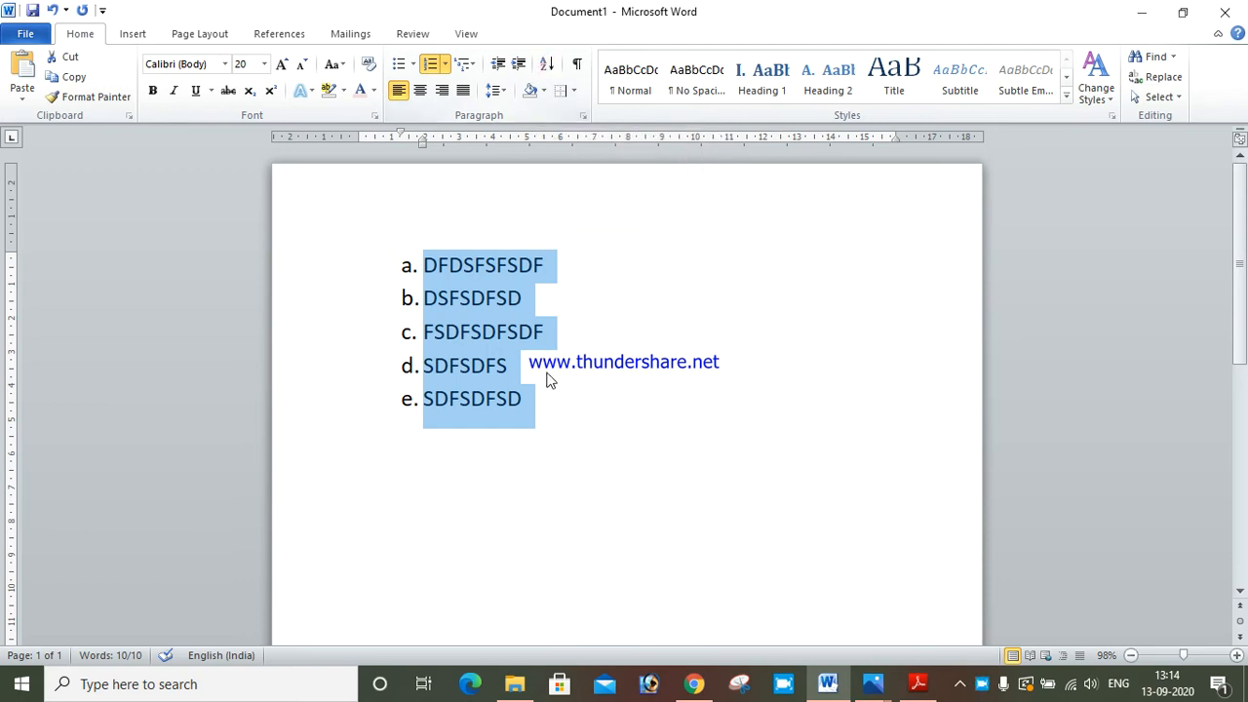
- Sort the five list items by paragraph text in descending order
{"action": "left_click_drag", "start_coordinate": [551, 407], "coordinate": [419, 271]}
{"action": "left_click", "coordinate": [650, 439]}
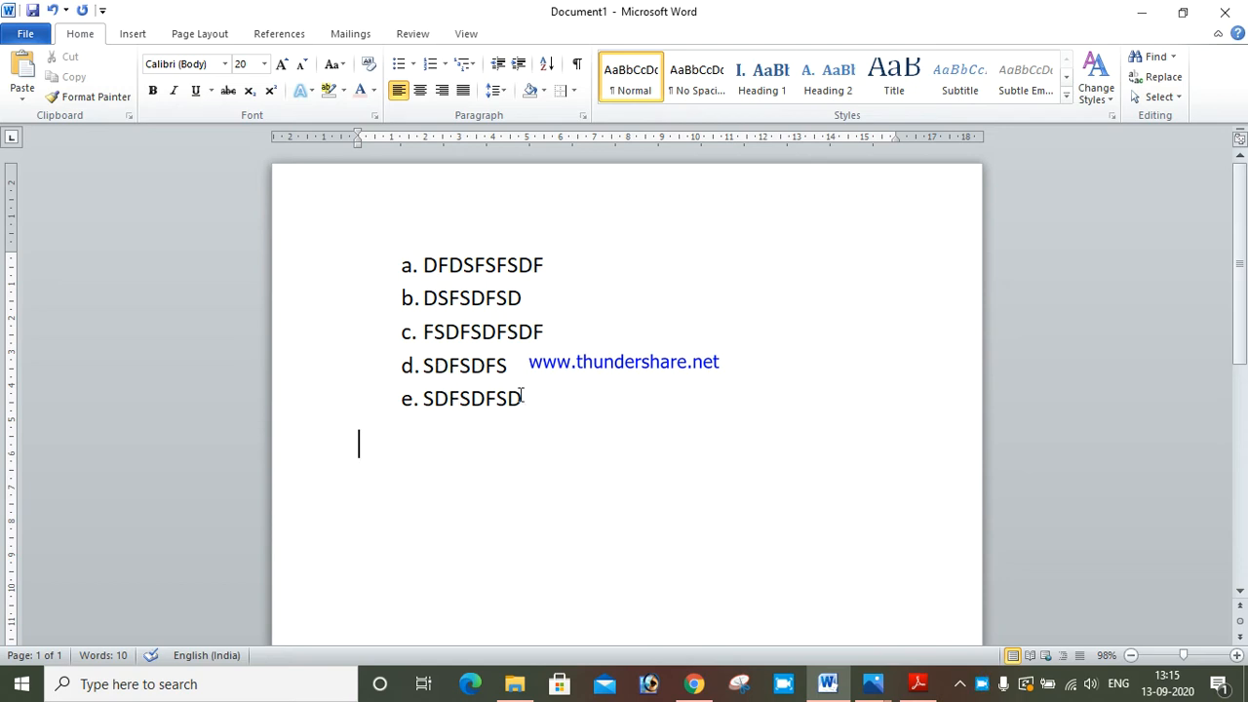
{"action": "left_click_drag", "start_coordinate": [391, 294], "coordinate": [364, 250]}
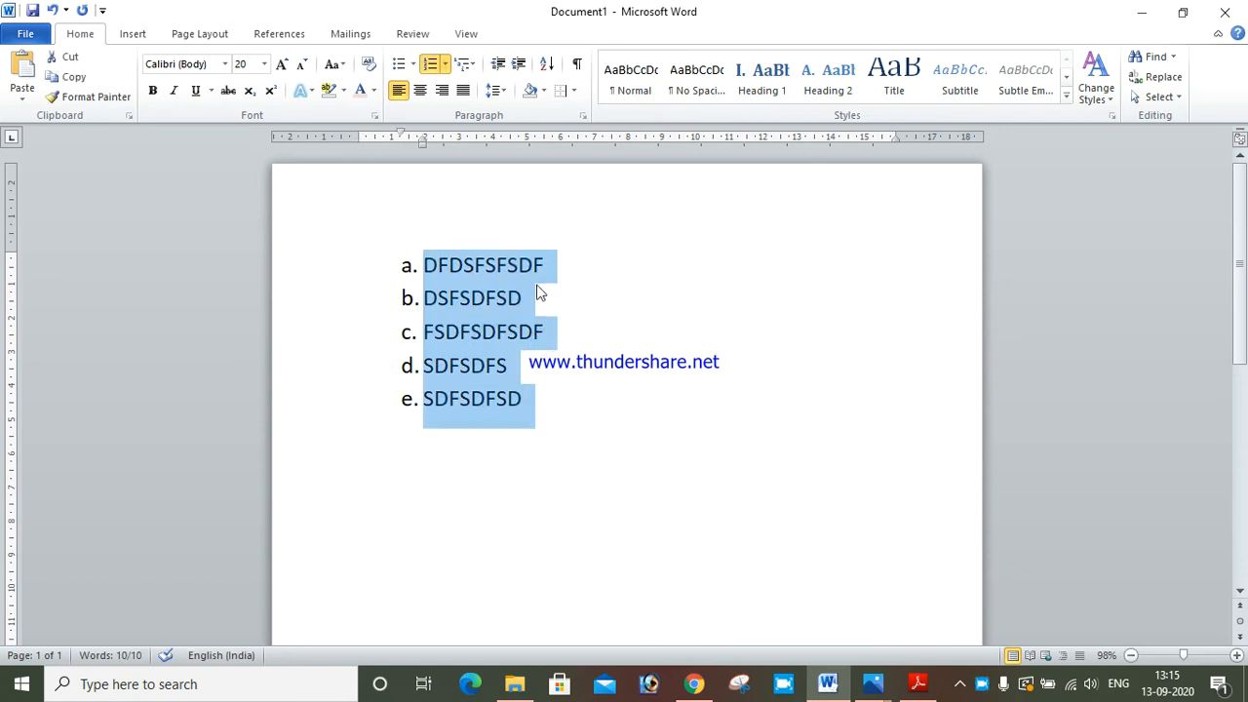
{"action": "left_click", "coordinate": [548, 64]}
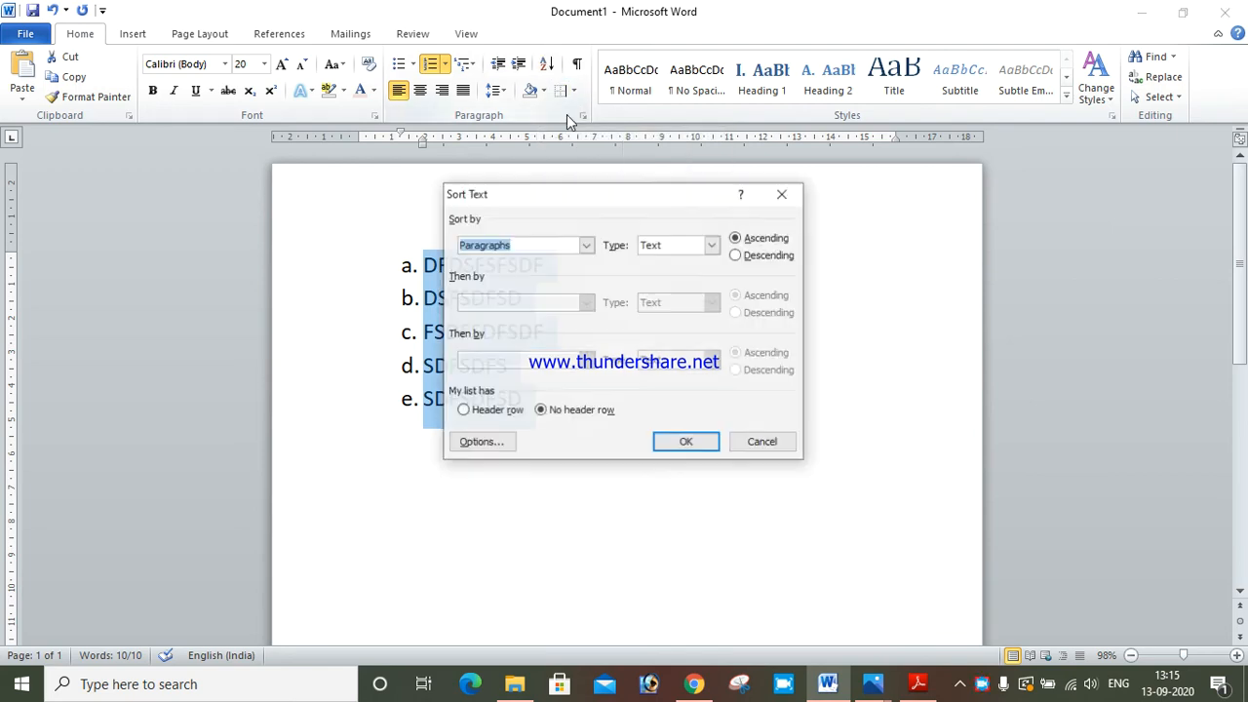
{"action": "left_click", "coordinate": [736, 254]}
{"action": "left_click", "coordinate": [713, 442]}
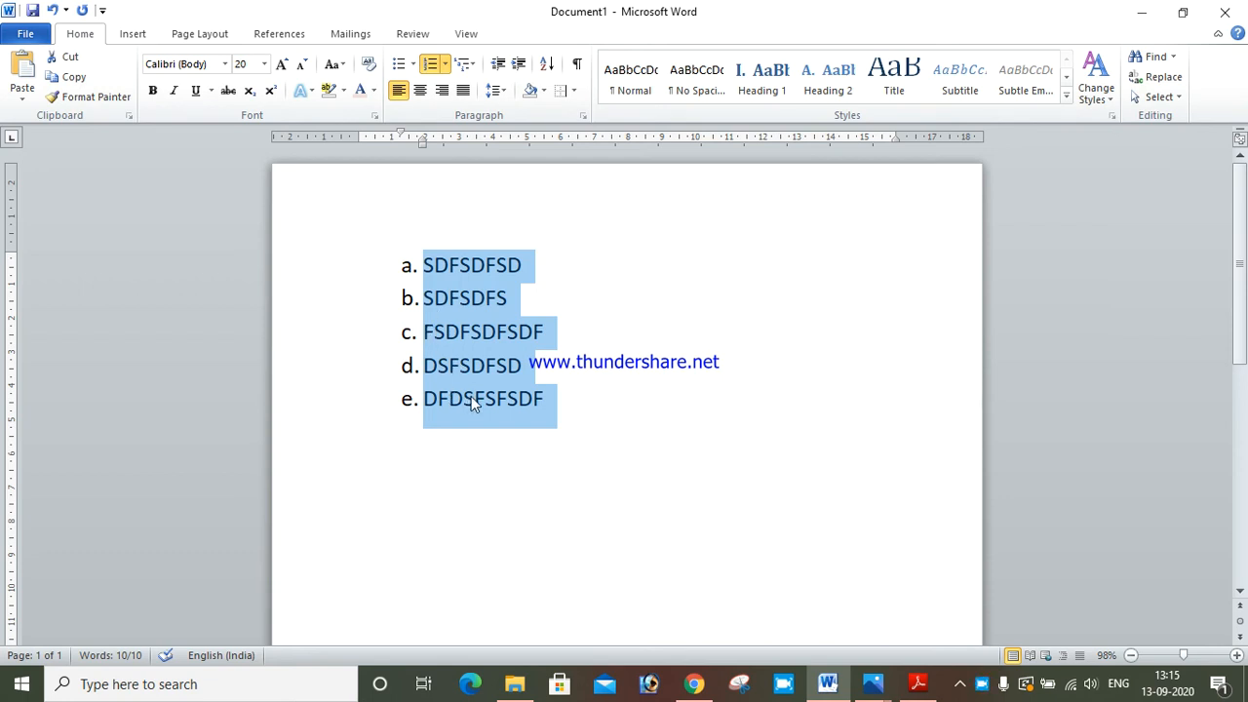
- Sort the whole list again by paragraph text in ascending order
{"action": "left_click", "coordinate": [561, 408]}
{"action": "key", "text": "ctrl+a"}
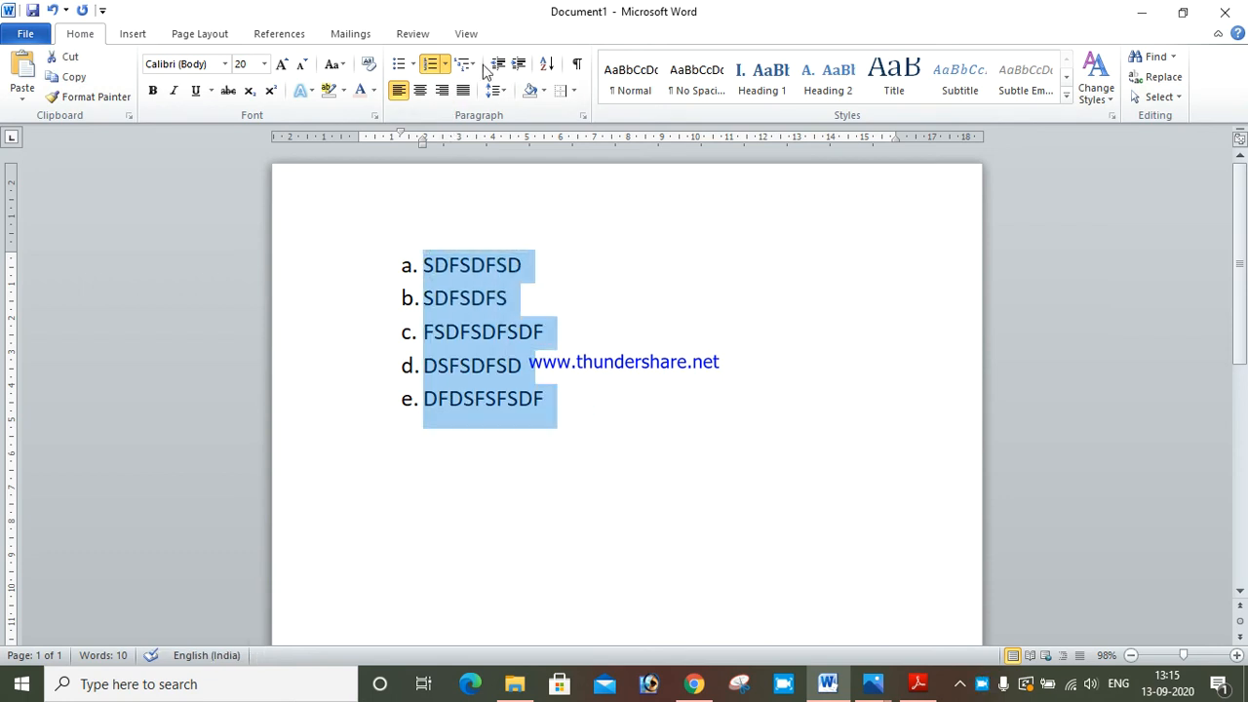
{"action": "left_click", "coordinate": [548, 64]}
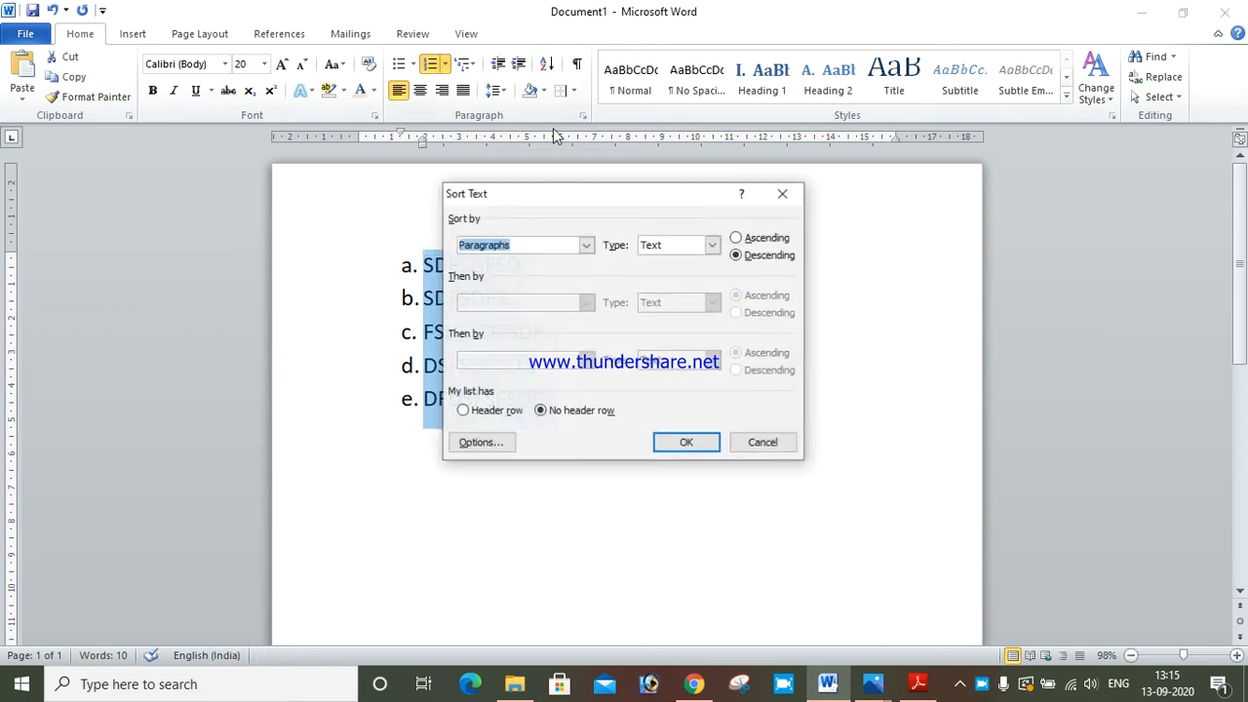
{"action": "left_click", "coordinate": [736, 238]}
{"action": "left_click", "coordinate": [686, 441]}
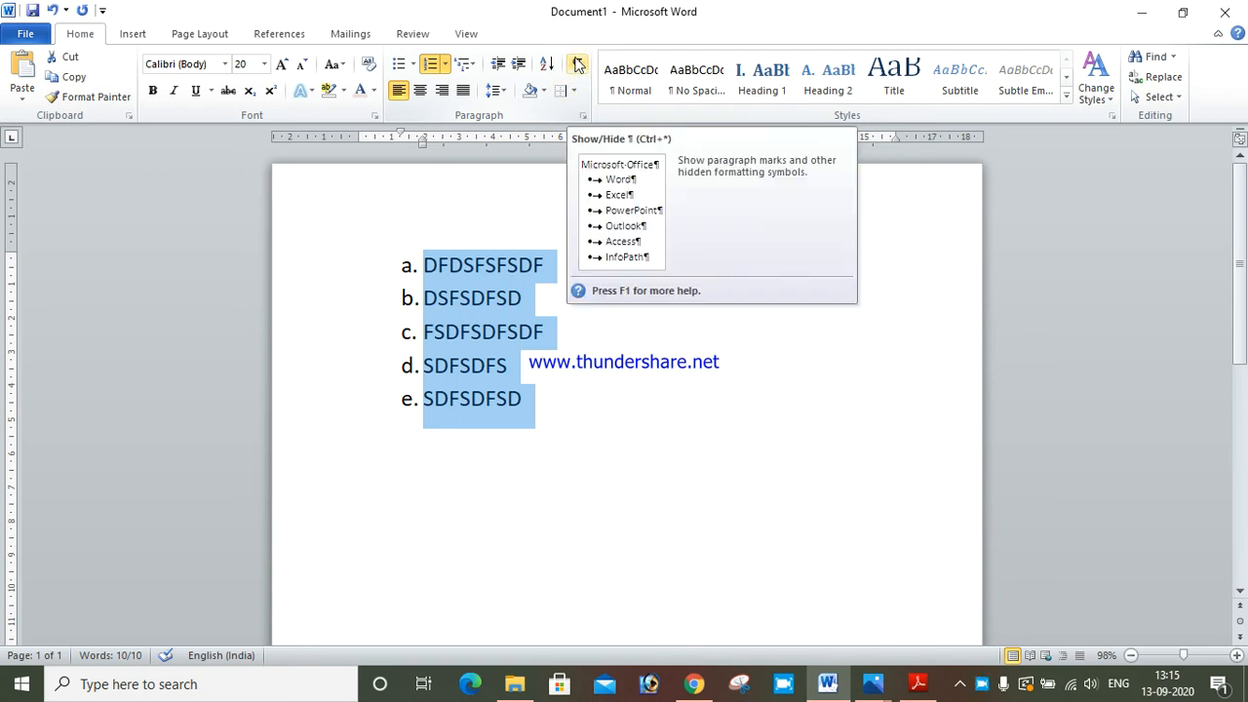
{"action": "left_click", "coordinate": [282, 37]}
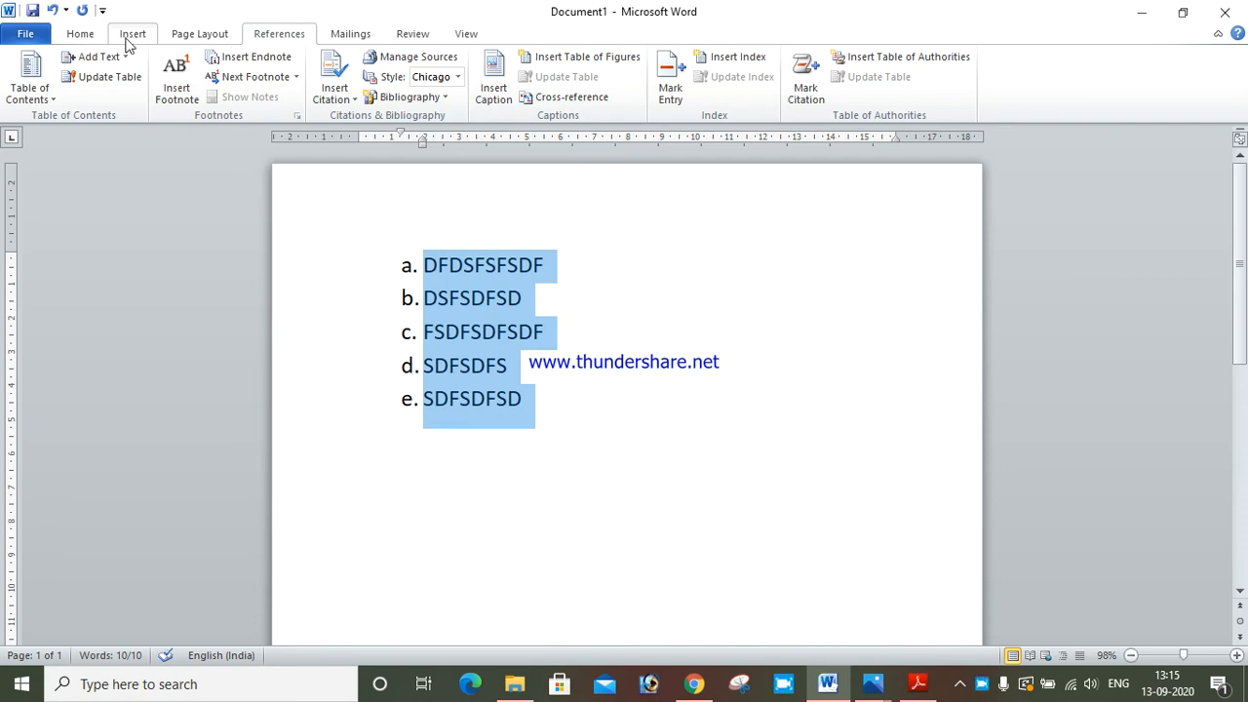
{"action": "left_click", "coordinate": [93, 37]}
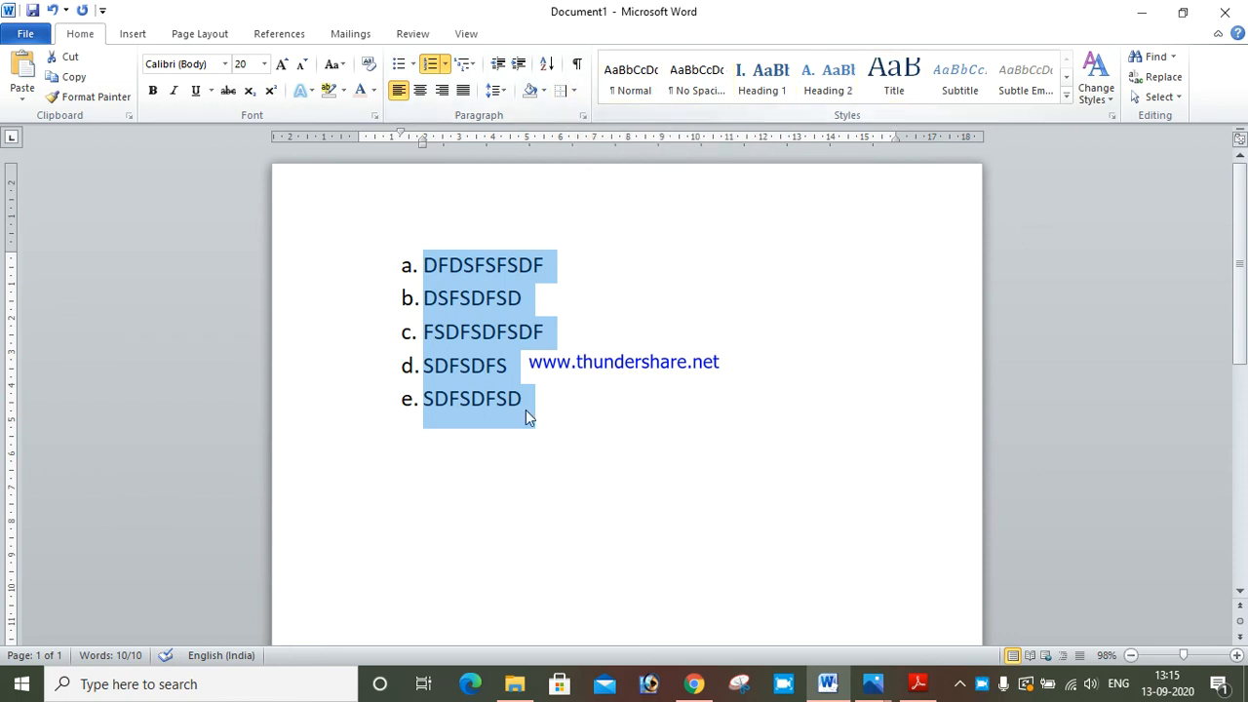
- Try several quick styles on the selected list, including Heading 2 and Heading 1, ending with Heading 3
{"action": "left_click", "coordinate": [828, 80]}
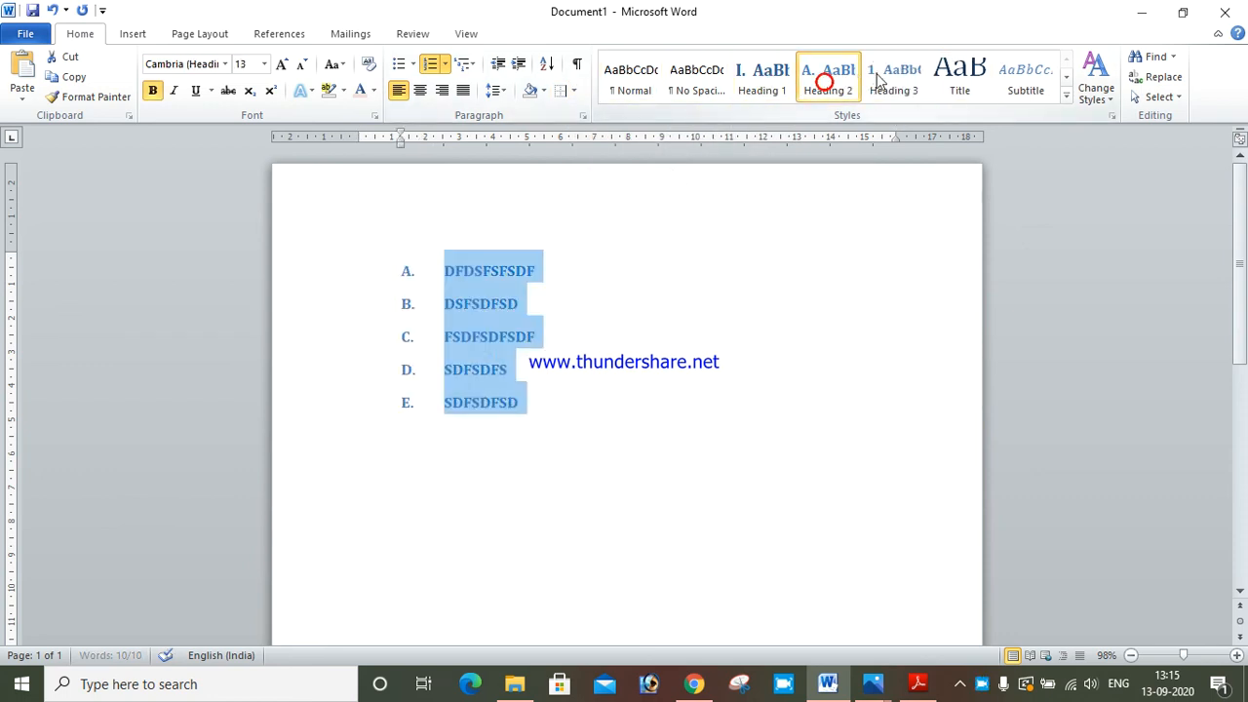
{"action": "left_click", "coordinate": [894, 80]}
{"action": "left_click", "coordinate": [965, 85]}
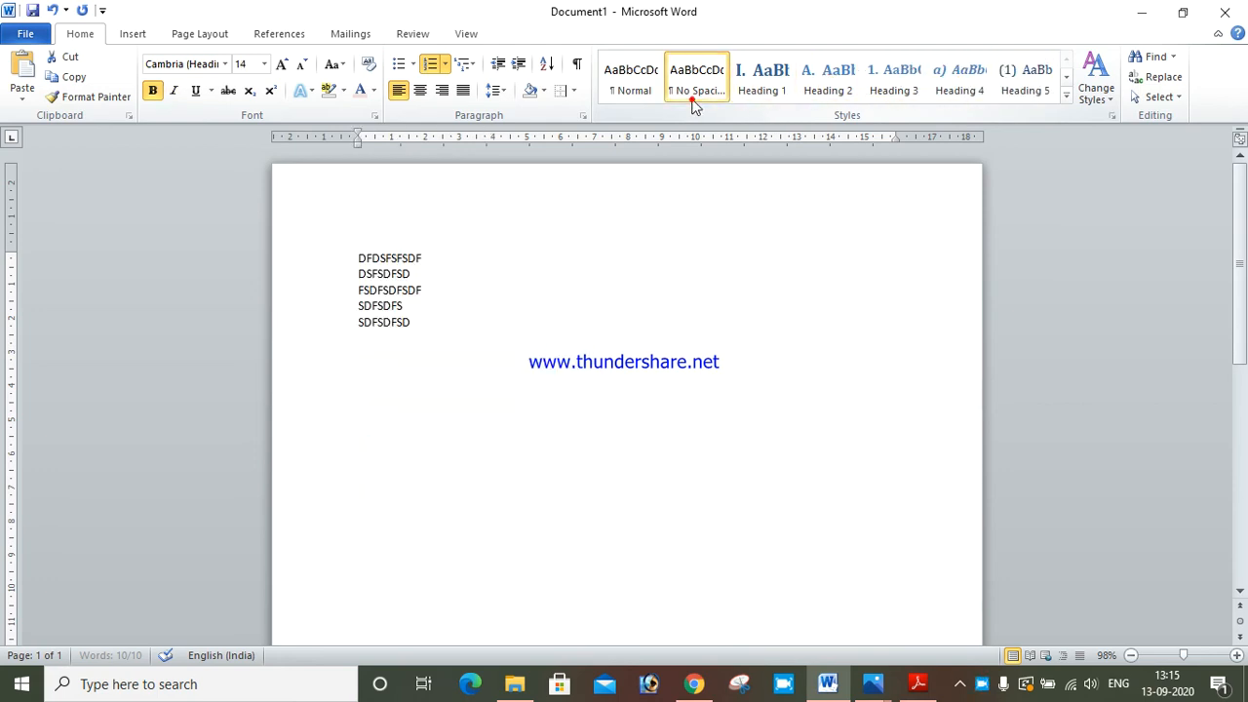
{"action": "left_click", "coordinate": [683, 87]}
{"action": "left_click", "coordinate": [762, 79]}
{"action": "left_click", "coordinate": [894, 80]}
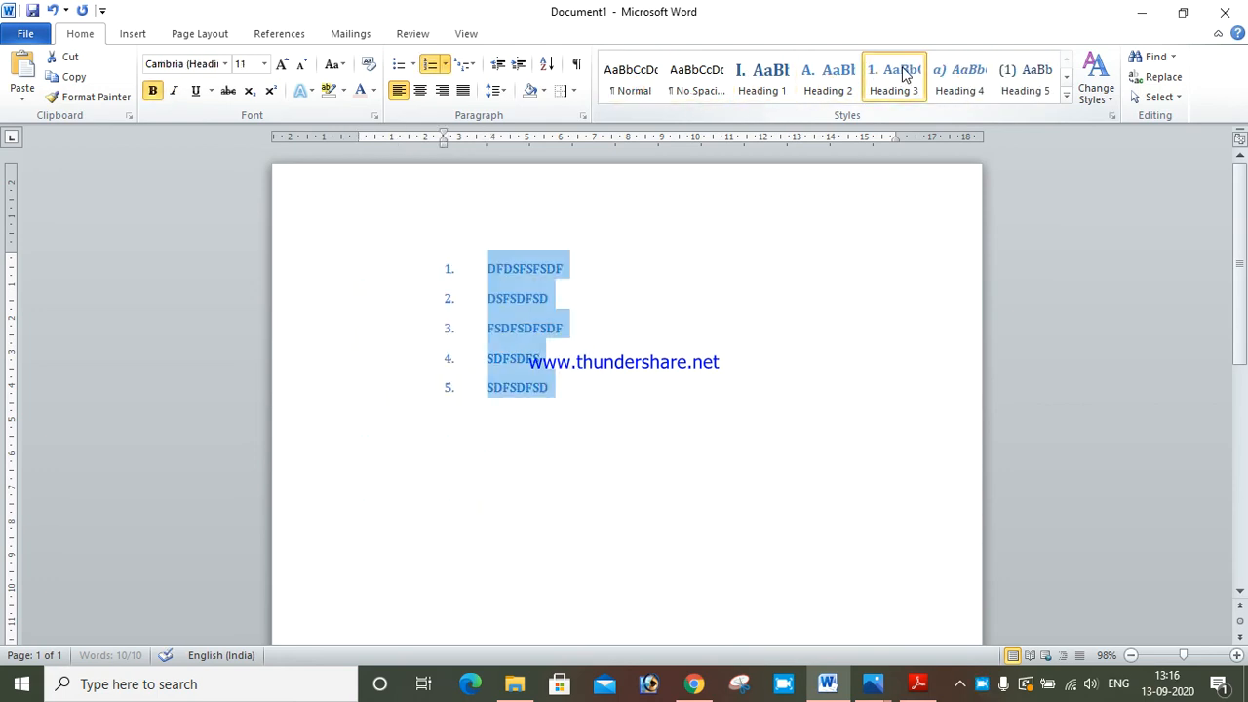
- Apply the Heading 5 style to the list and add the Intense Reference style over it
{"action": "left_click", "coordinate": [1003, 86]}
{"action": "left_click", "coordinate": [1066, 95]}
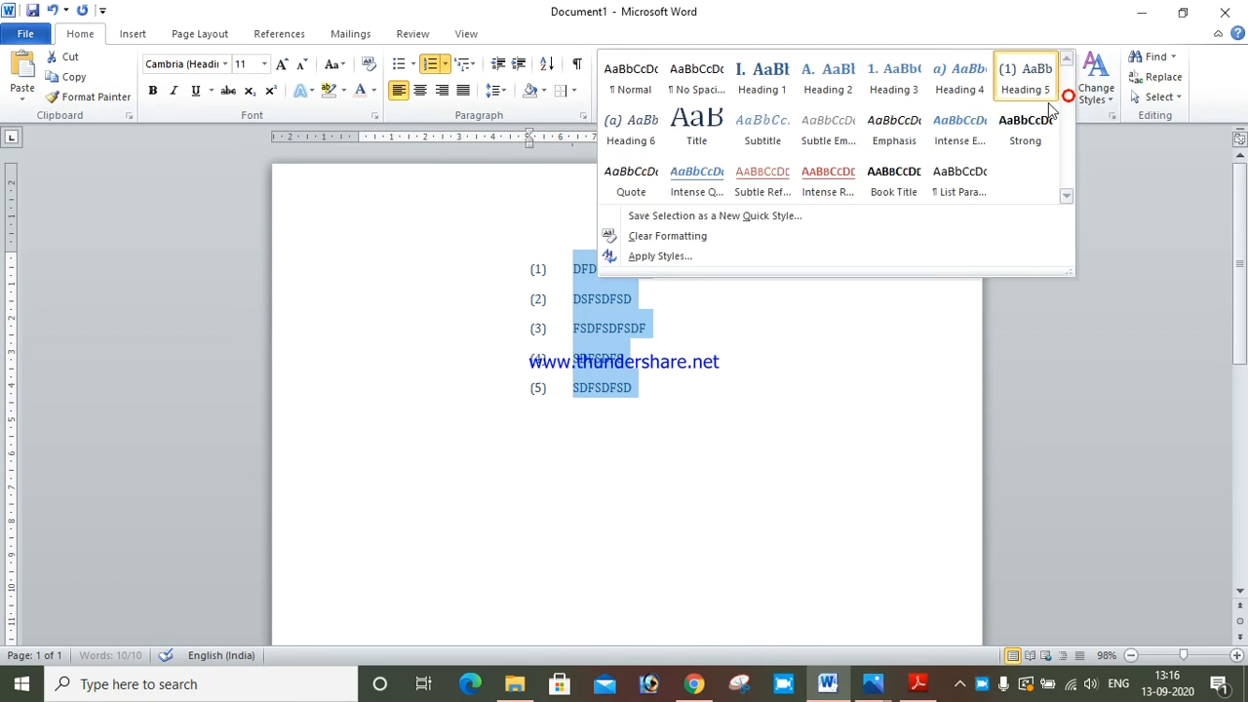
{"action": "left_click", "coordinate": [823, 187]}
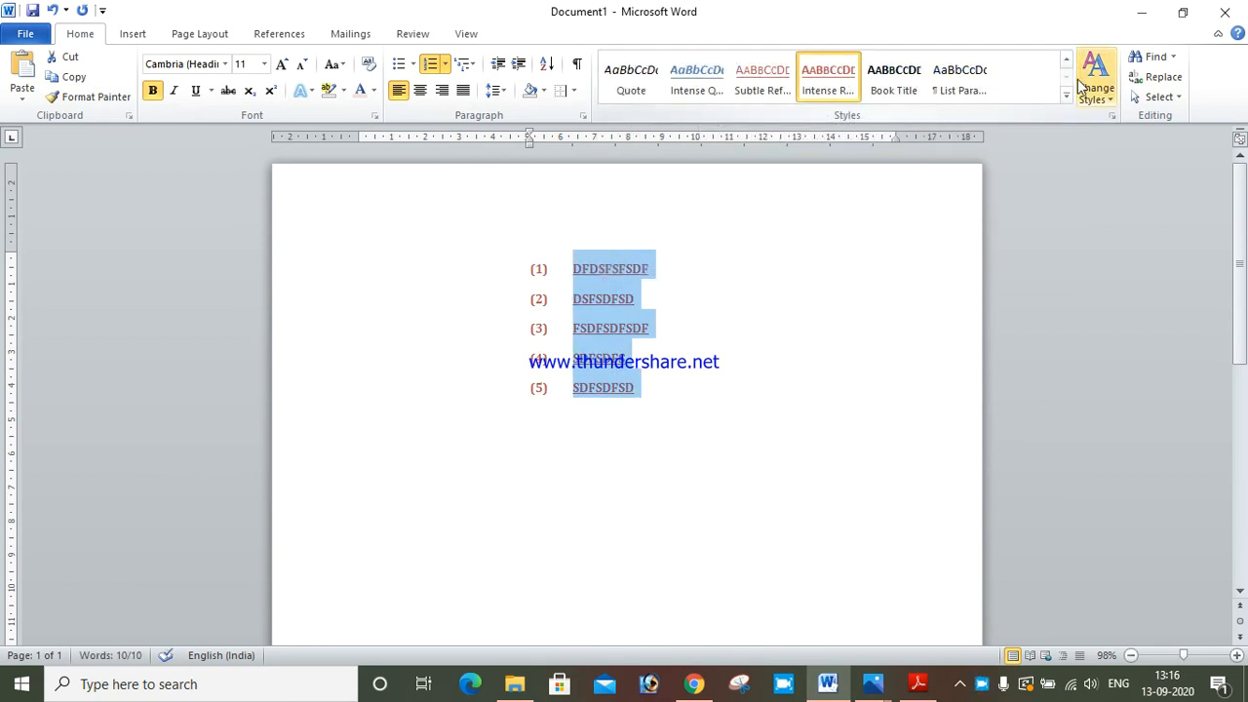
- Undo the Intense Reference and Heading 5 styles and clear all formatting from the five lines
{"action": "key", "text": "ctrl+z"}
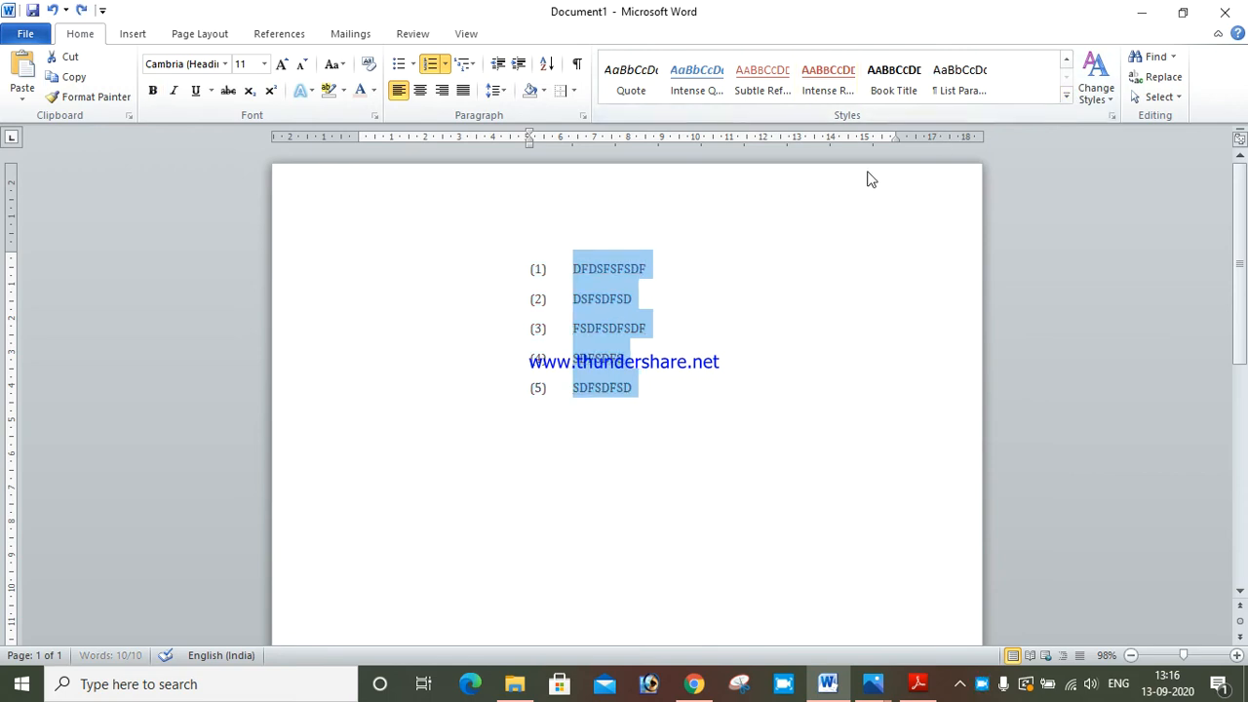
{"action": "key", "text": "ctrl+z"}
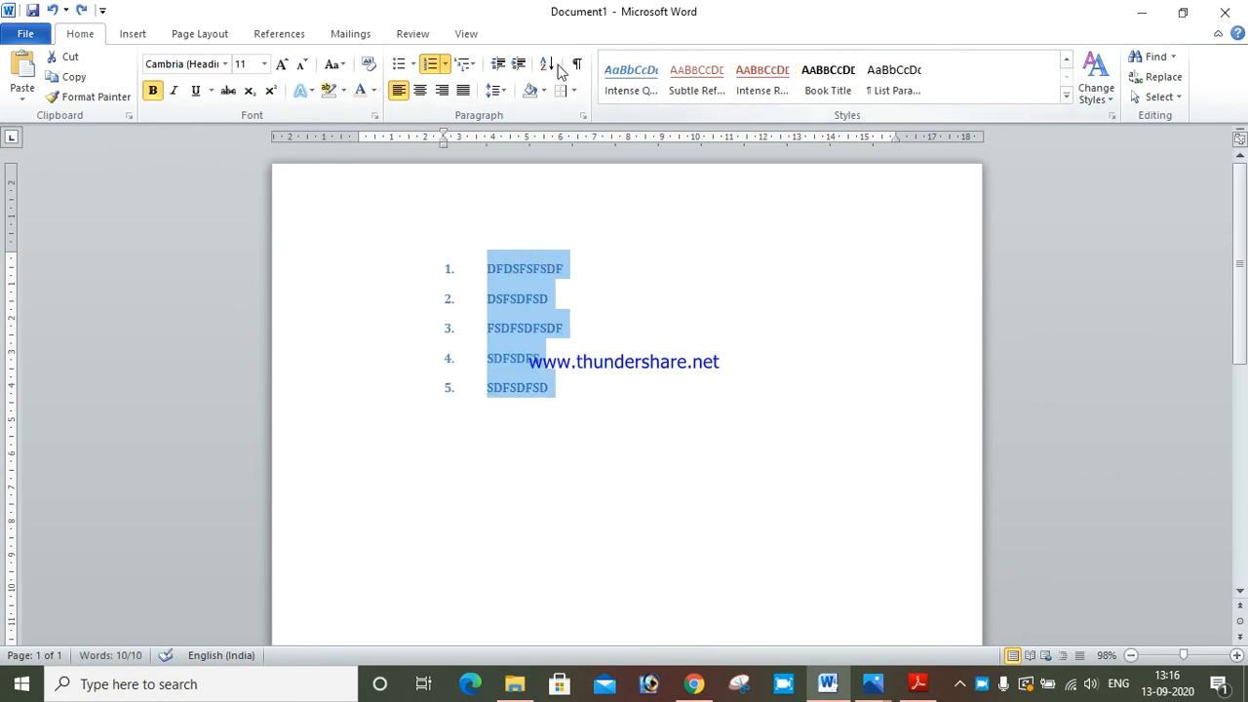
{"action": "left_click", "coordinate": [368, 65]}
{"action": "left_click", "coordinate": [437, 405]}
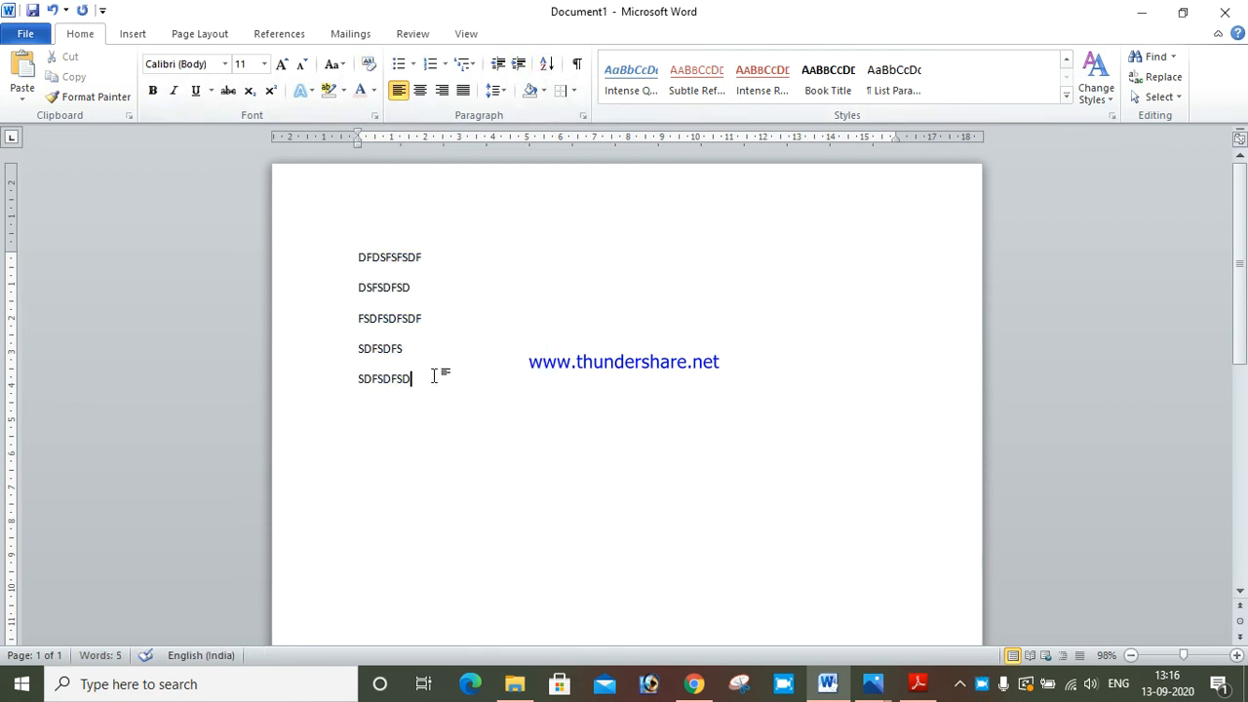
- Apply a., b., c. numbering to the five plain lines
{"action": "left_click_drag", "start_coordinate": [432, 376], "coordinate": [321, 231]}
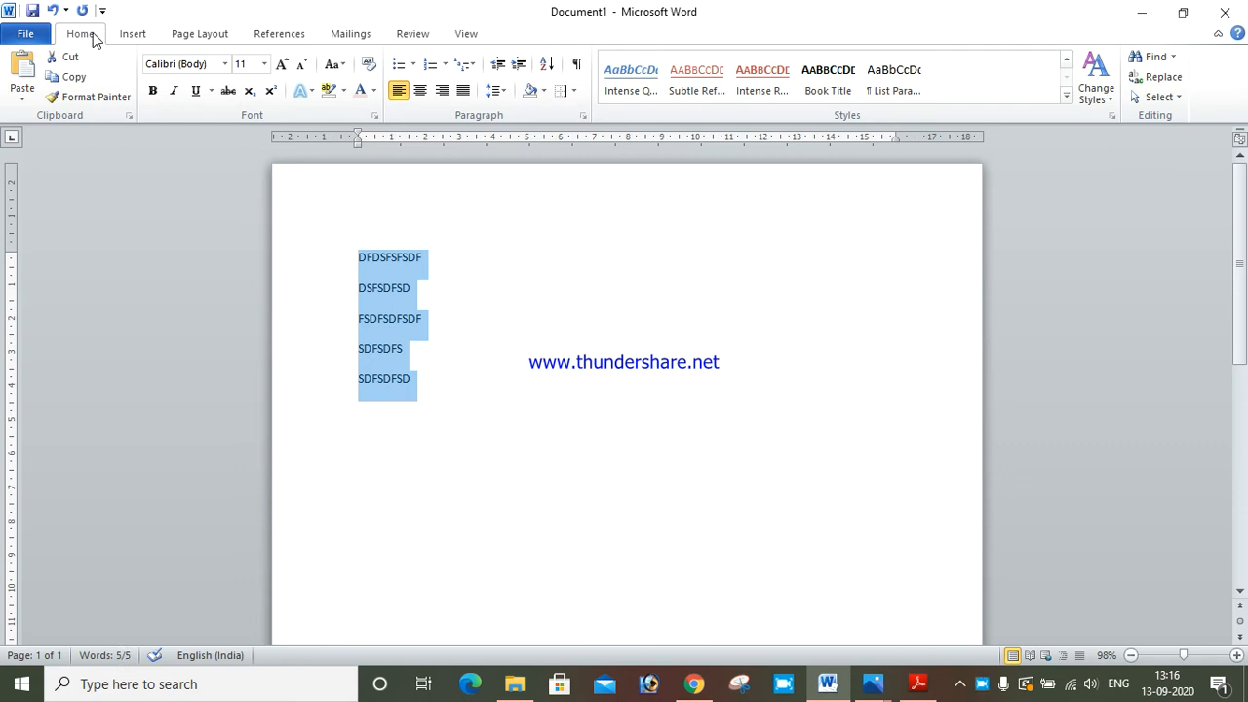
{"action": "left_click", "coordinate": [445, 65]}
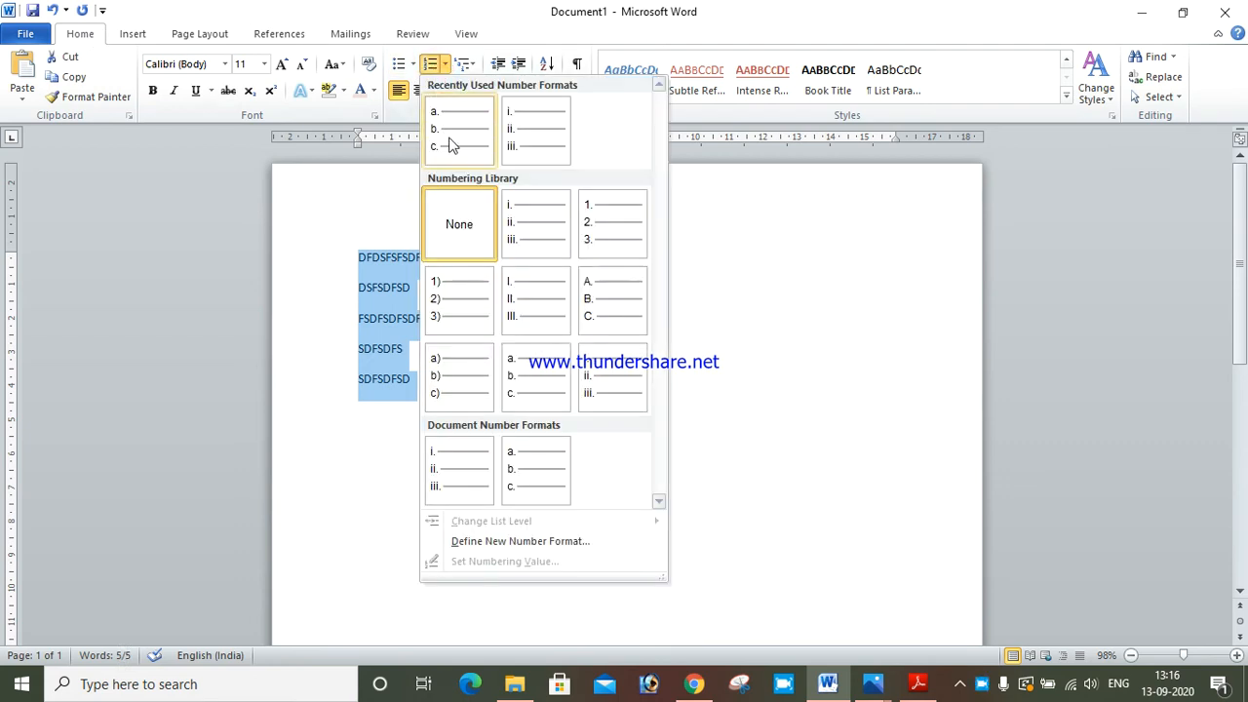
{"action": "left_click", "coordinate": [451, 144]}
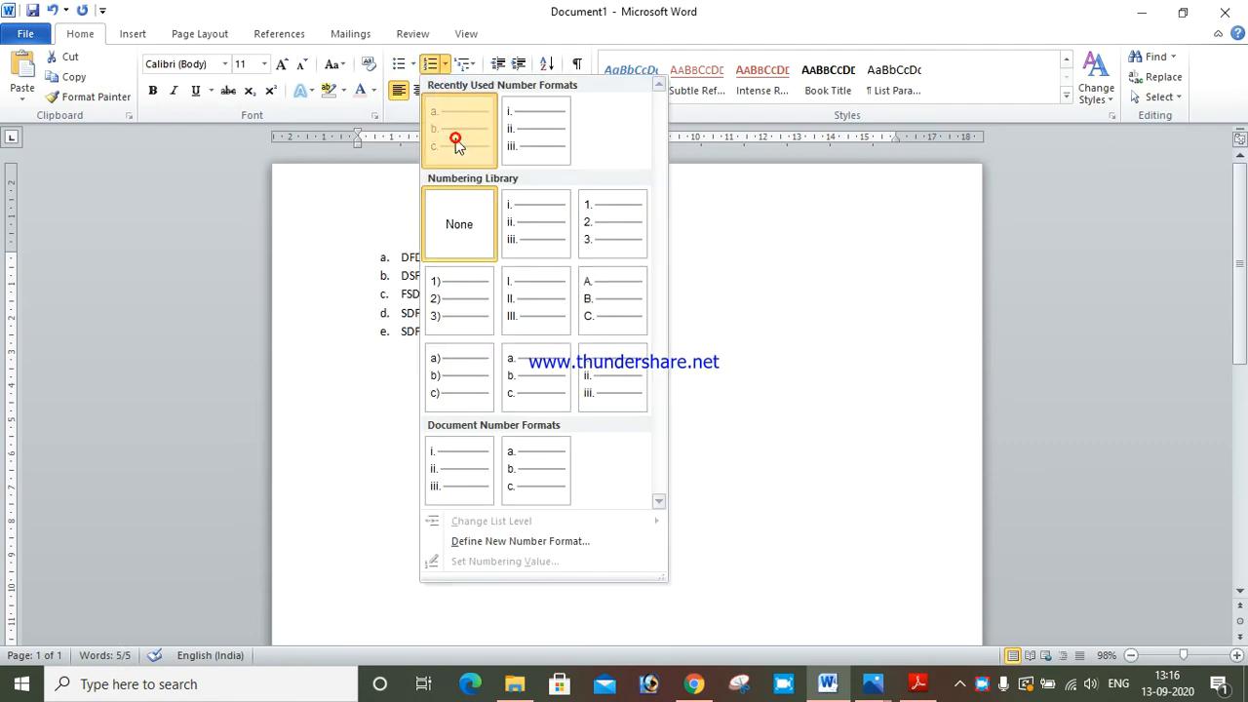
- Clear all formatting from the whole lettered list, leaving the styles gallery without choosing a style
{"action": "left_click", "coordinate": [1066, 96]}
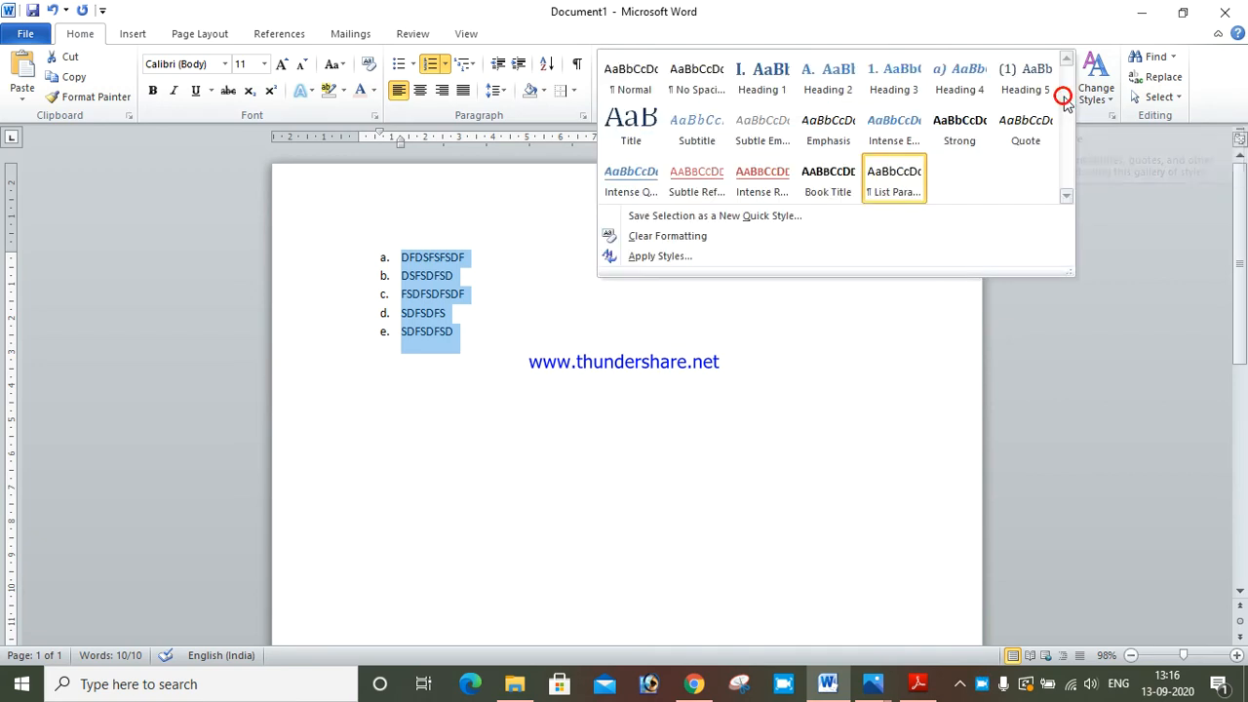
{"action": "left_click", "coordinate": [481, 338]}
{"action": "left_click", "coordinate": [484, 339]}
{"action": "key", "text": "ctrl+a"}
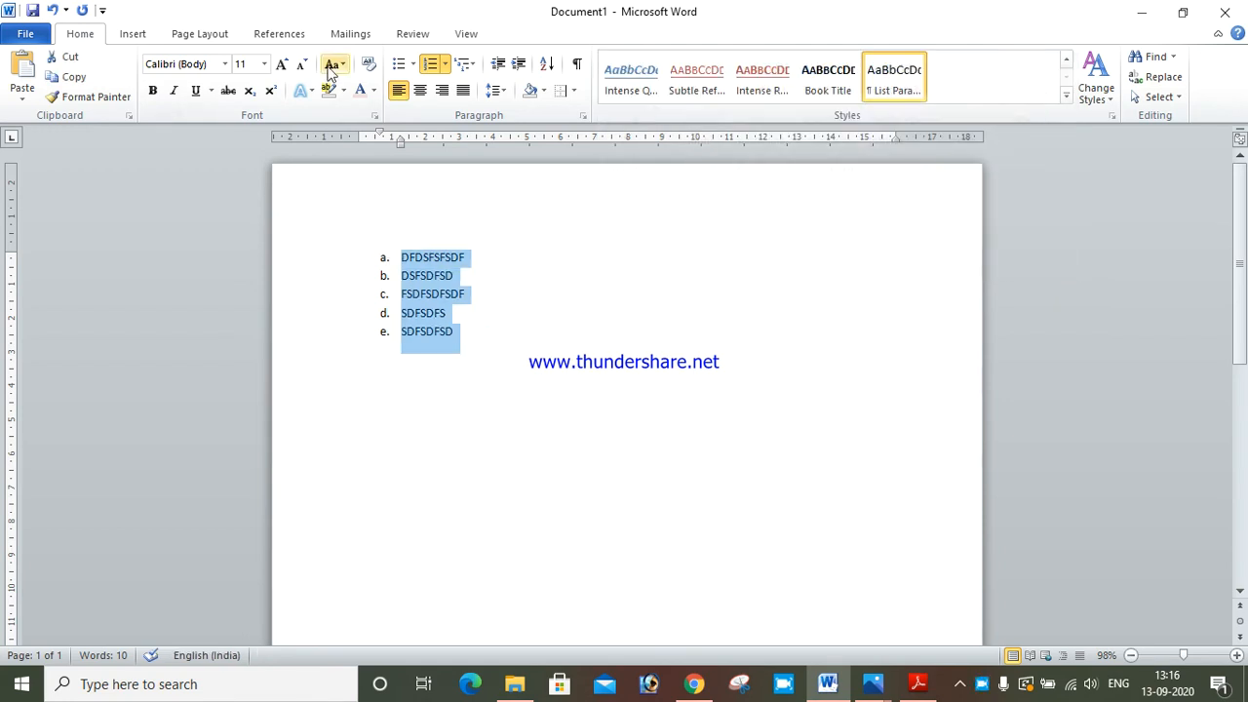
{"action": "left_click", "coordinate": [366, 64]}
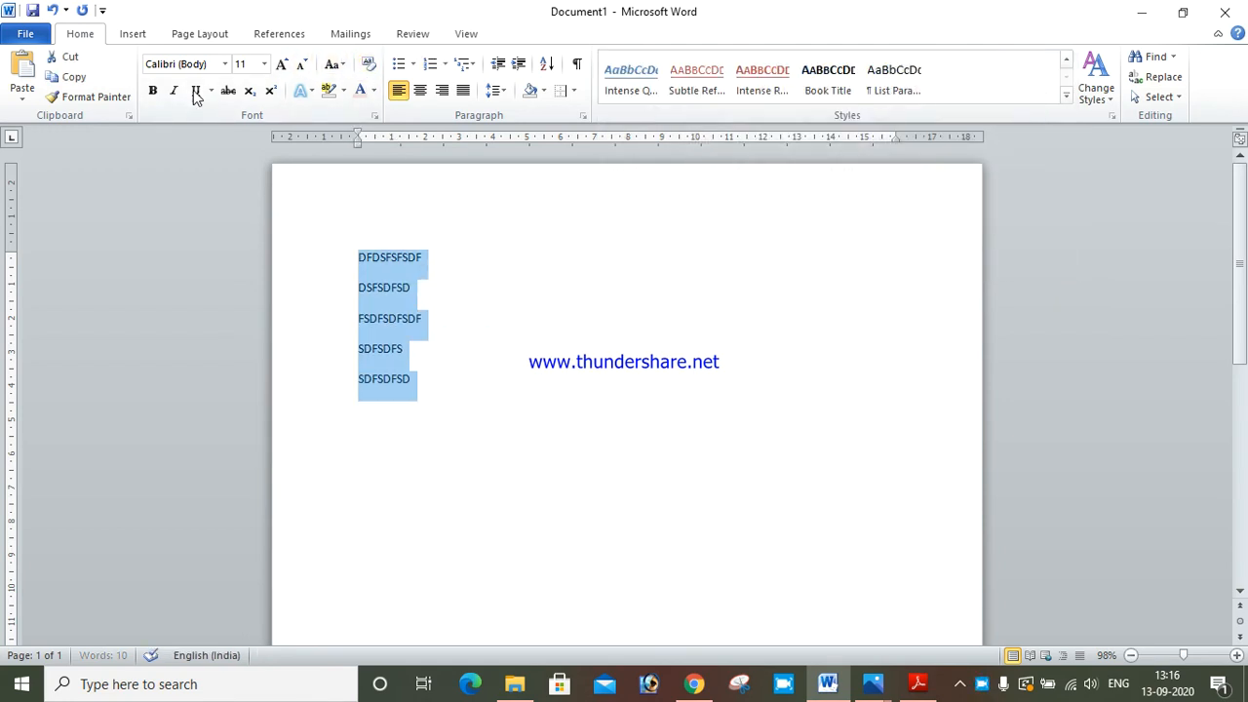
- Make the five selected lines bold and enlarge their font size to 16
{"action": "left_click", "coordinate": [152, 91]}
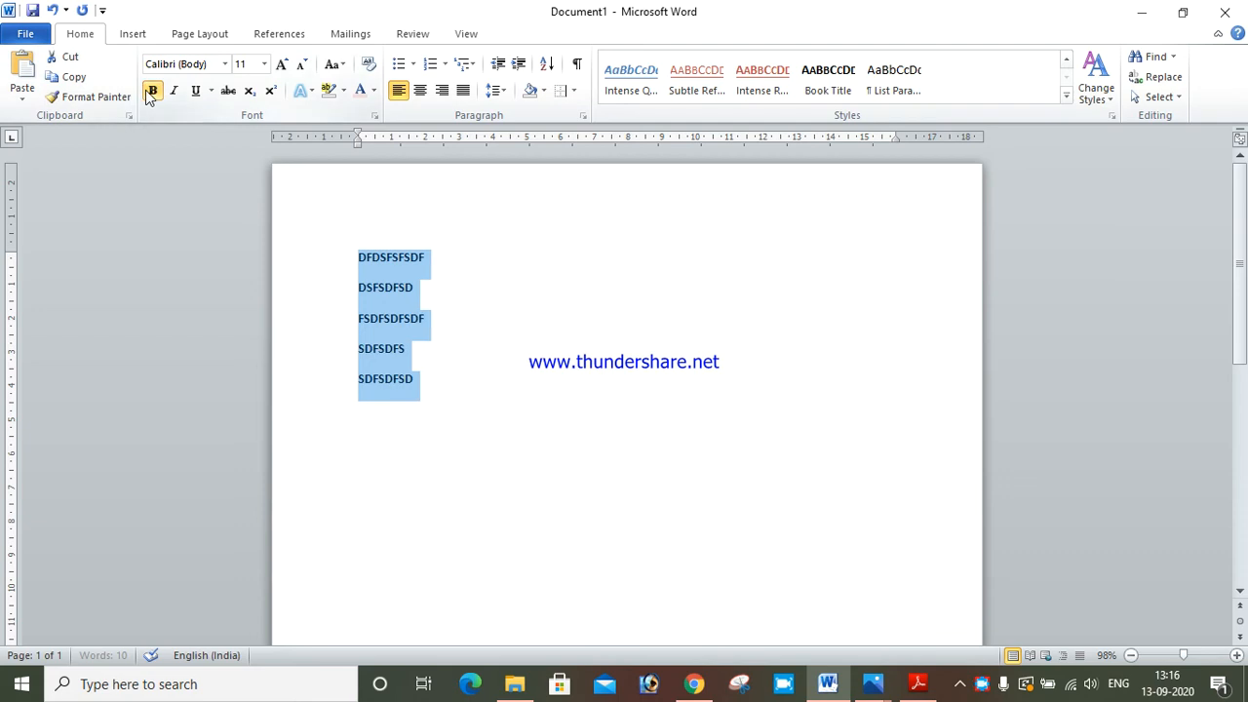
{"action": "left_click", "coordinate": [281, 65]}
{"action": "left_click", "coordinate": [281, 64]}
{"action": "left_click", "coordinate": [281, 64]}
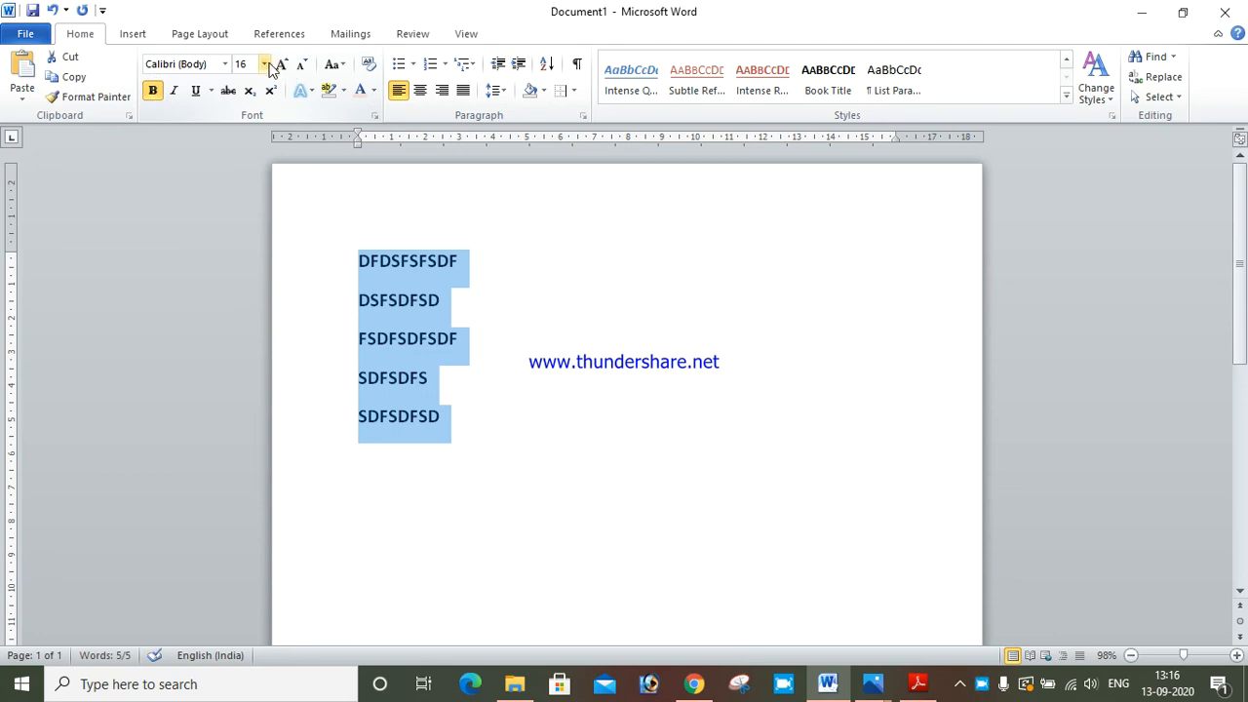
- Color the five selected lines with the olive green theme color
{"action": "left_click", "coordinate": [373, 91]}
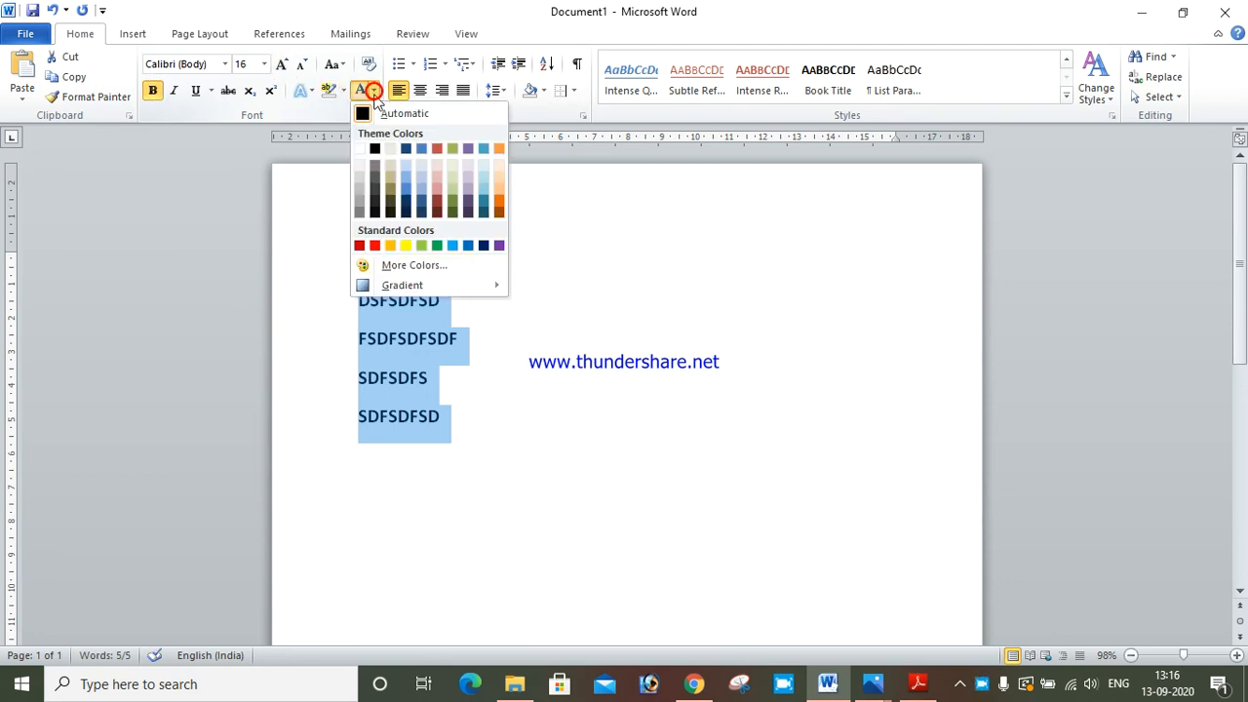
{"action": "left_click", "coordinate": [452, 148]}
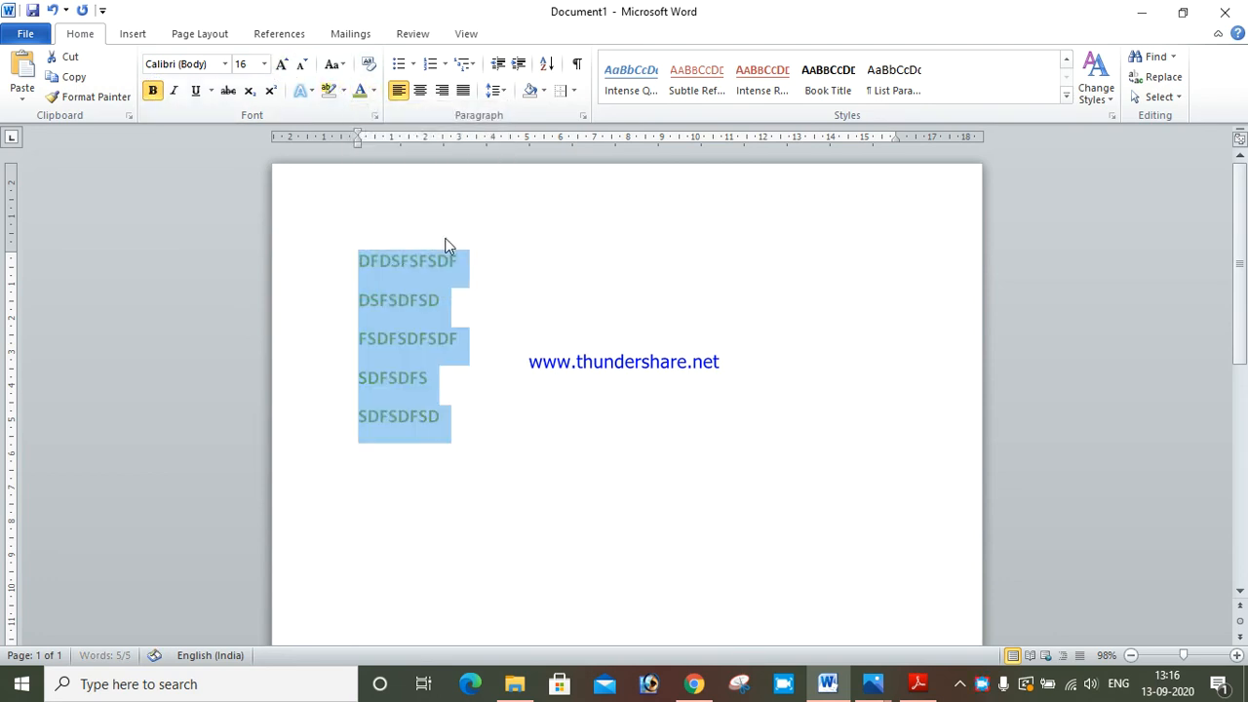
{"action": "left_click", "coordinate": [488, 377]}
- Set the font of all five lines to Algerian
{"action": "left_click_drag", "start_coordinate": [482, 418], "coordinate": [306, 244]}
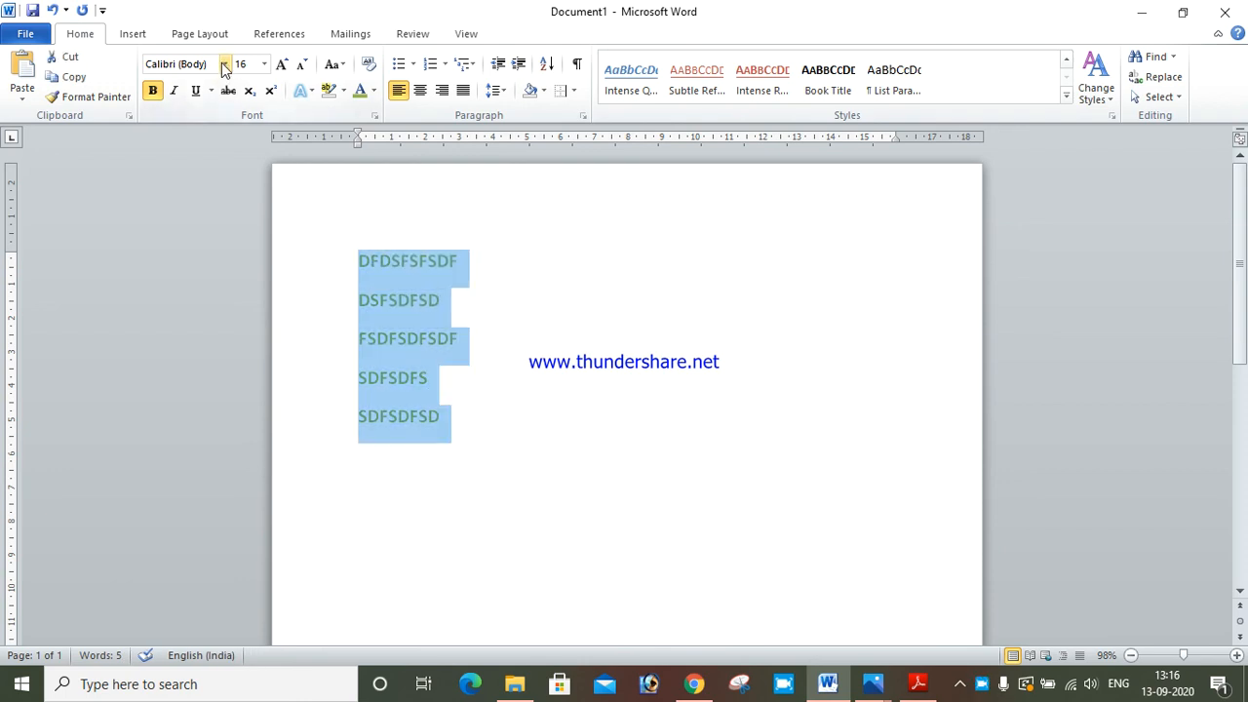
{"action": "left_click", "coordinate": [223, 63]}
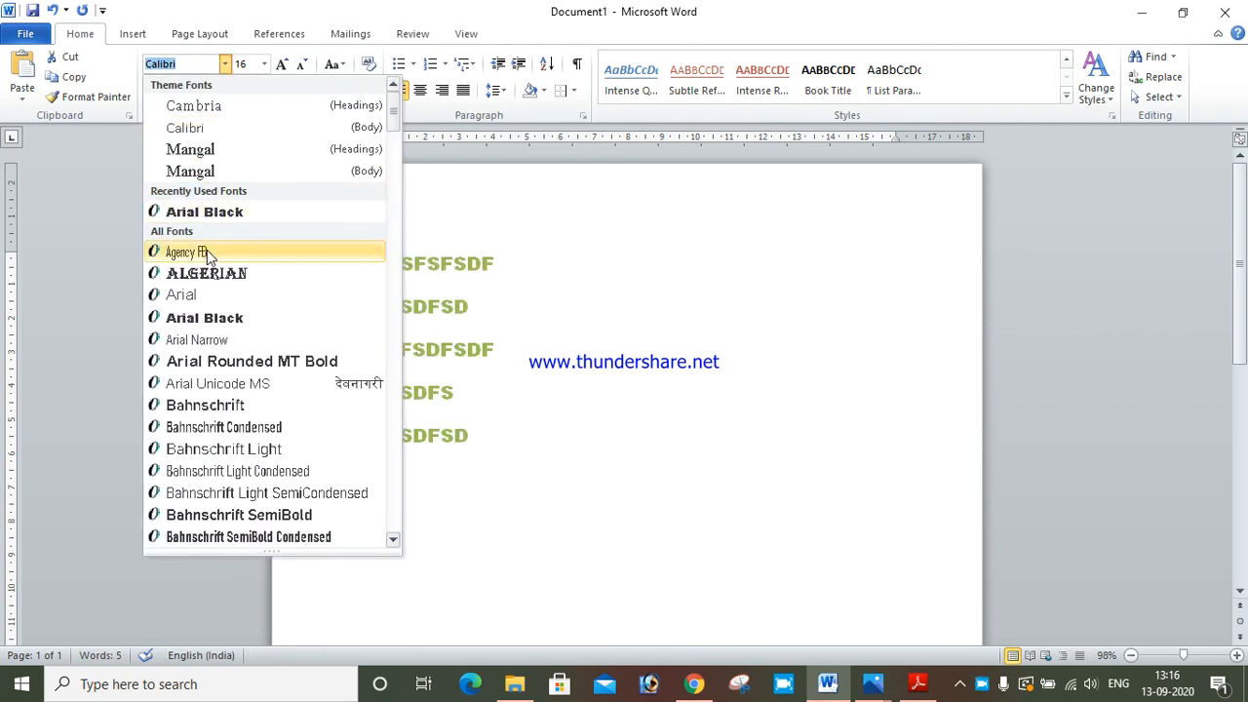
{"action": "left_click", "coordinate": [216, 277]}
- Color the five lines with the red theme color and make them italic
{"action": "left_click_drag", "start_coordinate": [465, 448], "coordinate": [308, 207]}
{"action": "left_click", "coordinate": [374, 90]}
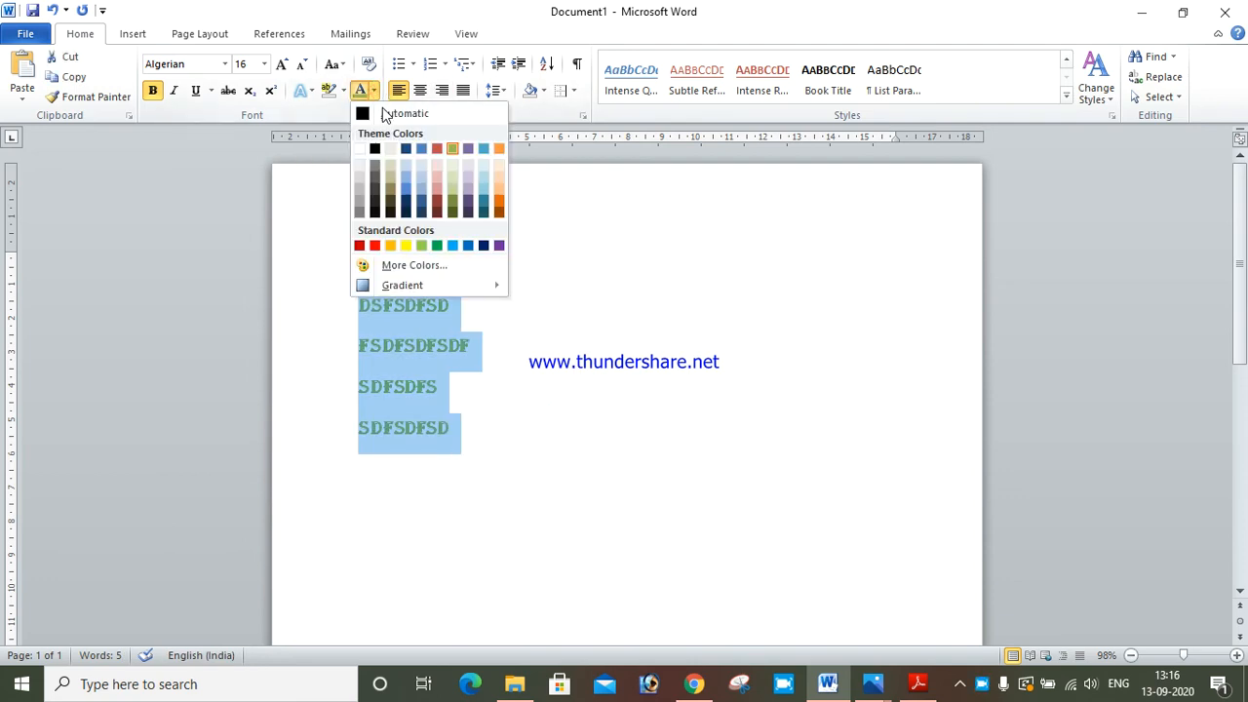
{"action": "left_click", "coordinate": [441, 146]}
{"action": "left_click", "coordinate": [518, 356]}
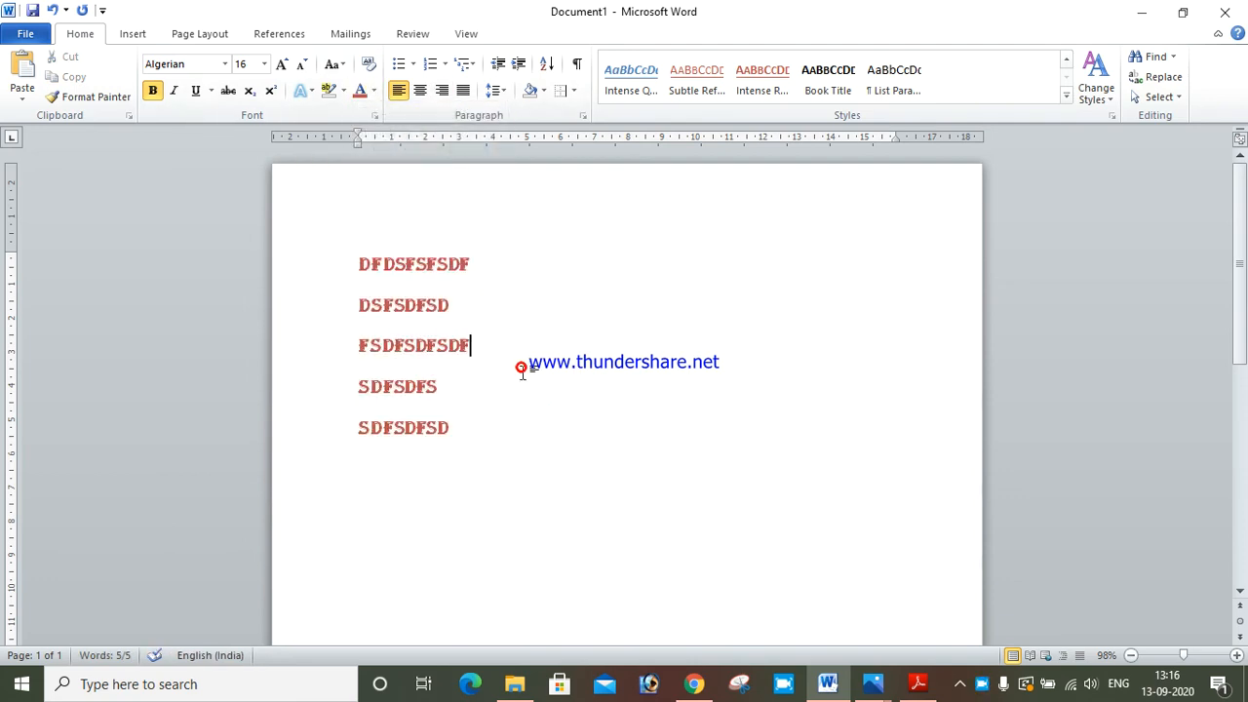
{"action": "left_click_drag", "start_coordinate": [499, 449], "coordinate": [345, 259]}
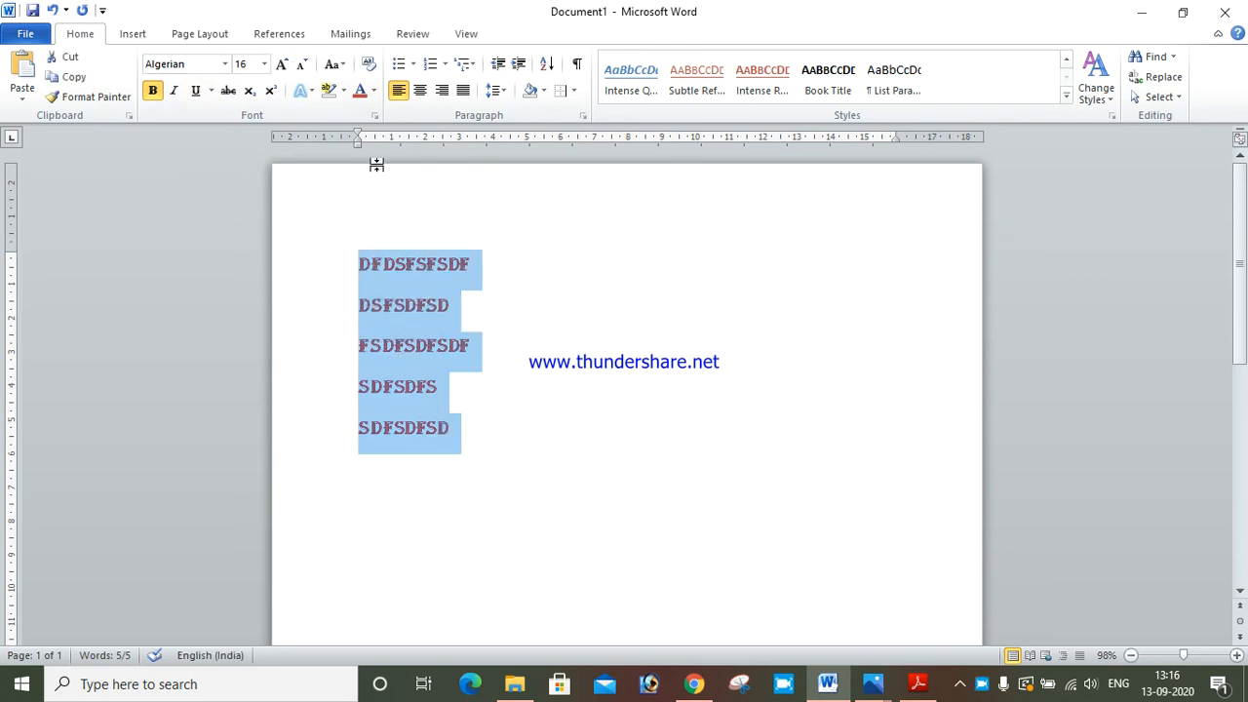
{"action": "left_click", "coordinate": [172, 92]}
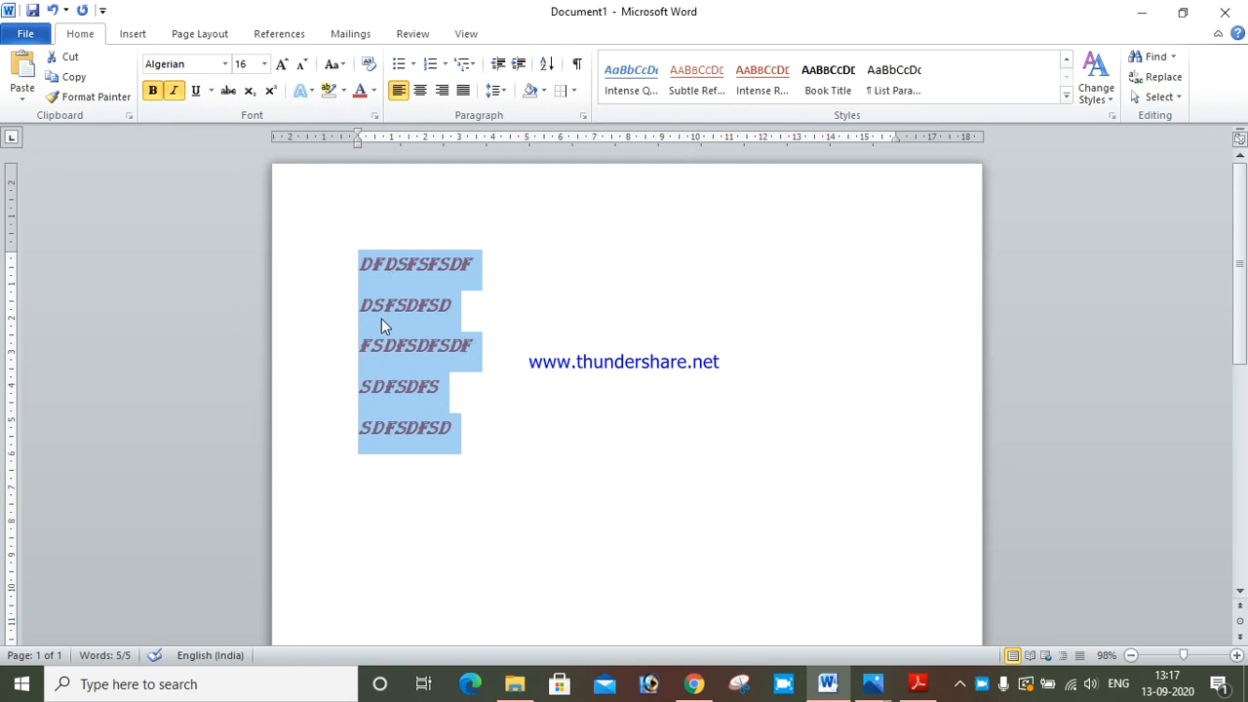
- Save the selected lines' formatting as a new quick style named BHUMIKA and check it in the styles gallery
{"action": "left_click", "coordinate": [1066, 95]}
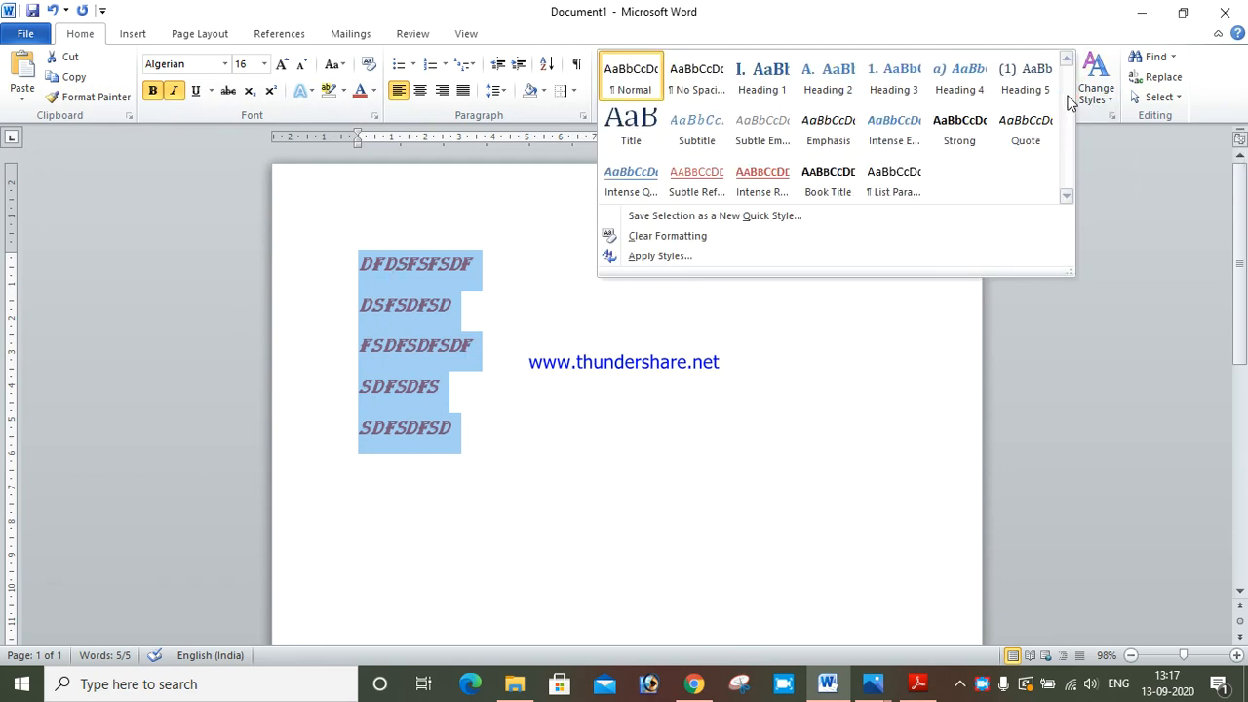
{"action": "left_click", "coordinate": [724, 220]}
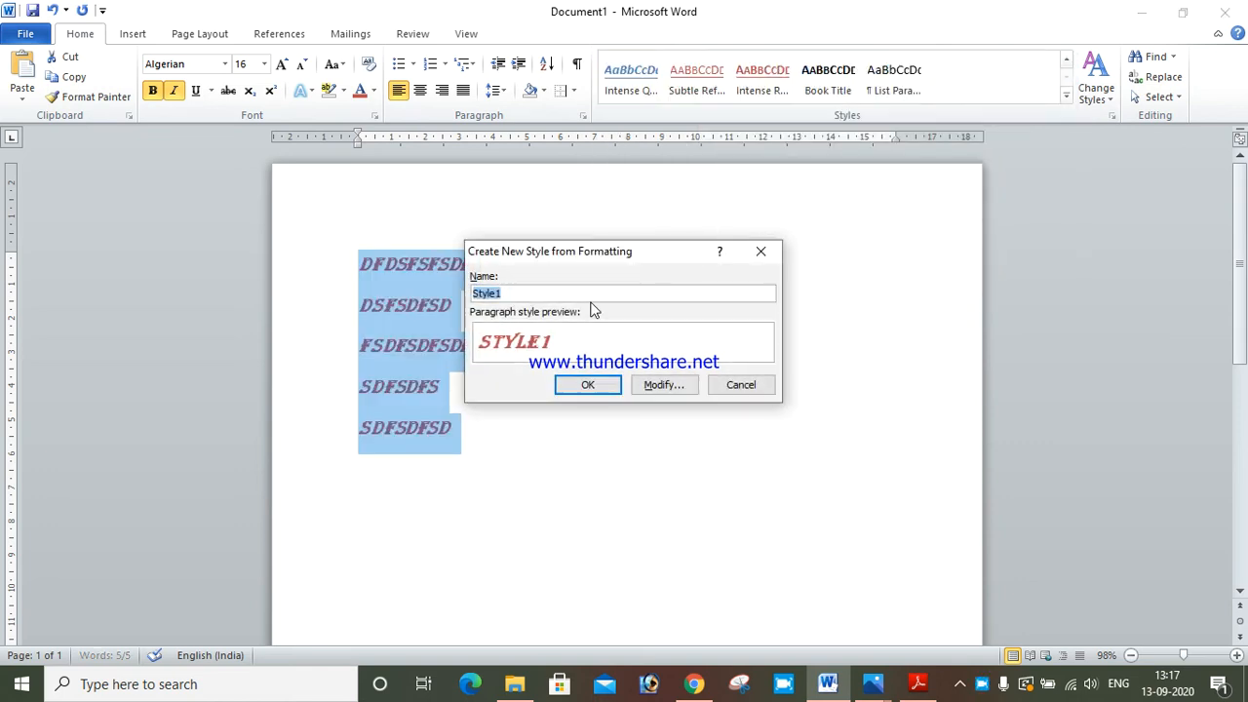
{"action": "type", "text": "bHUMIKA"}
{"action": "left_click_drag", "start_coordinate": [602, 288], "coordinate": [420, 318]}
{"action": "type", "text": "BHUMIKA"}
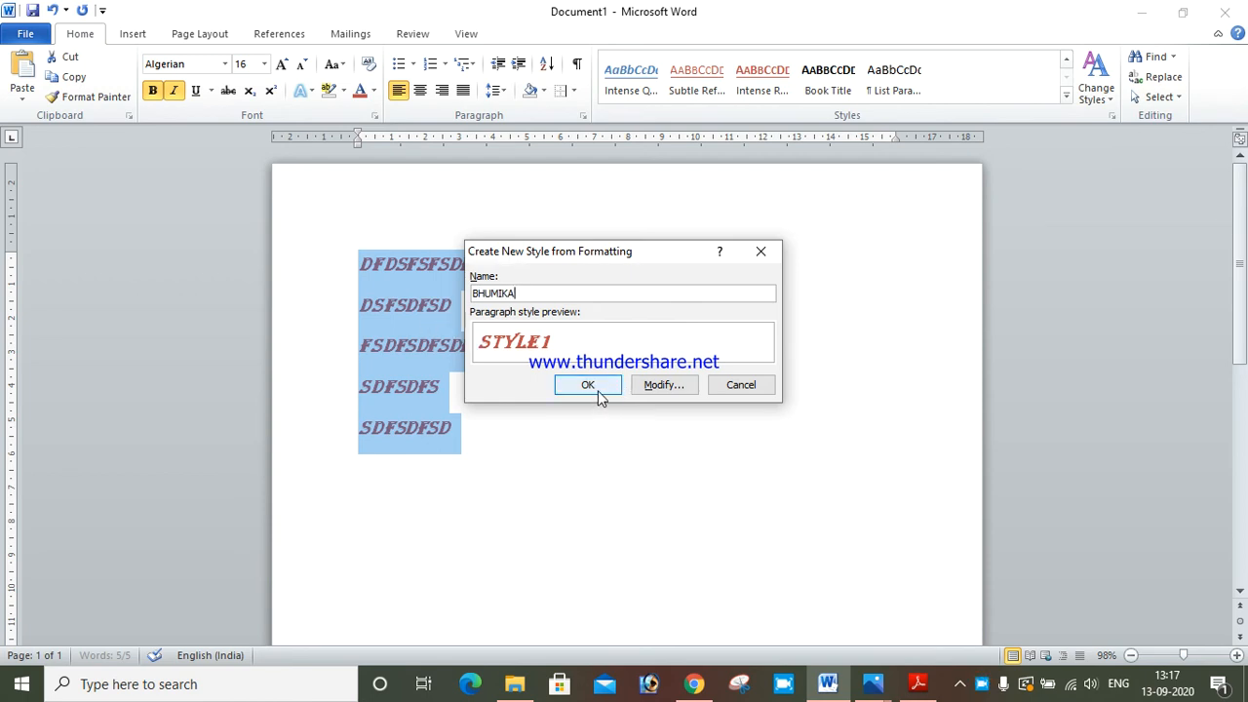
{"action": "left_click", "coordinate": [598, 389]}
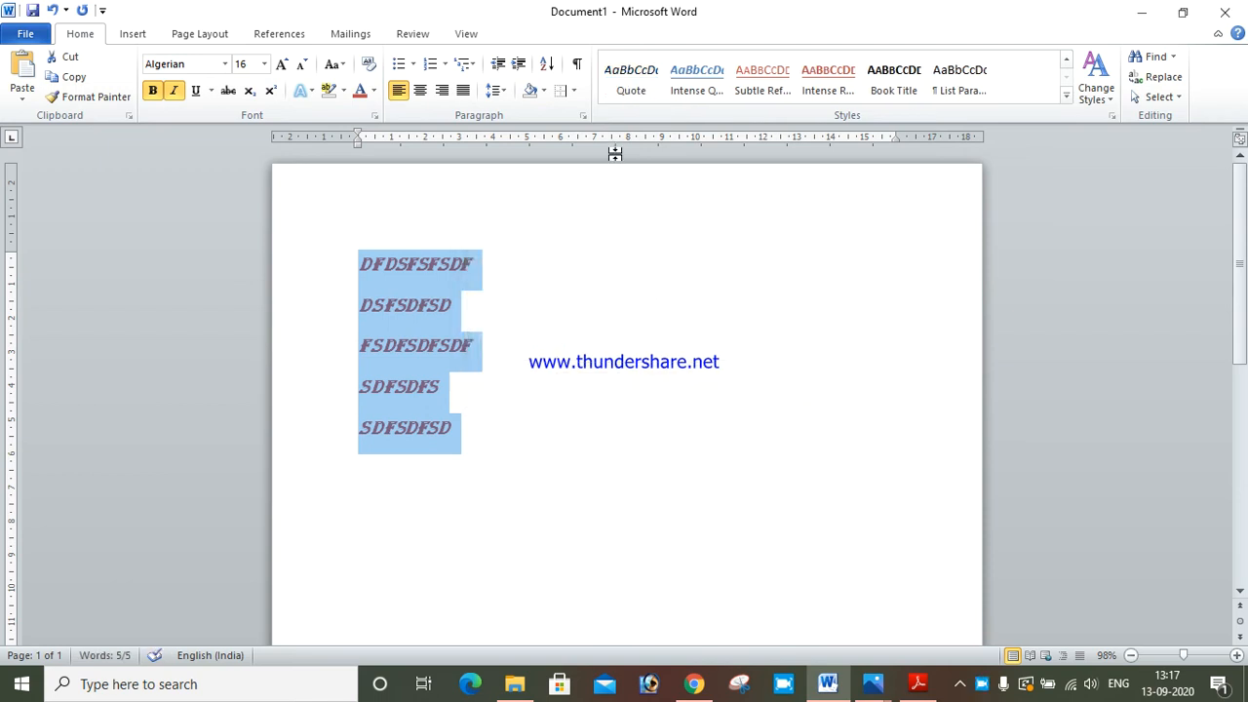
{"action": "left_click", "coordinate": [1066, 97]}
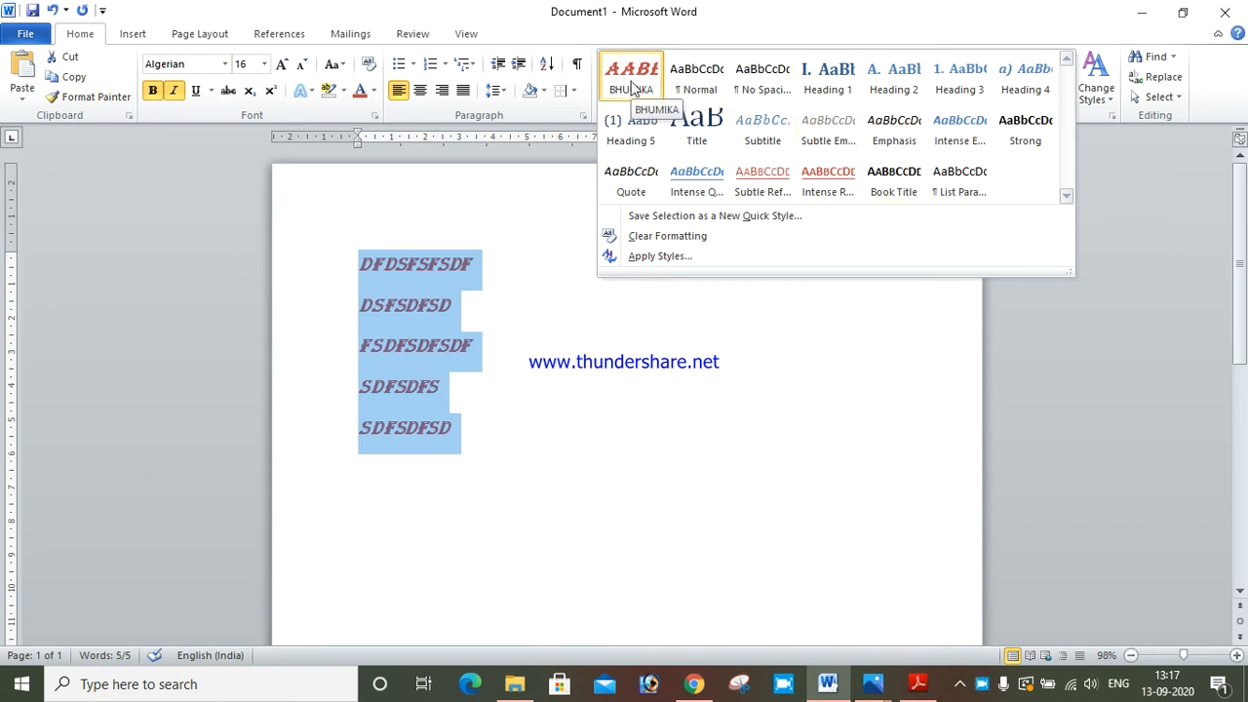
{"action": "left_click", "coordinate": [490, 449]}
- Replace all the text in the document with the single line "Bhumika COMPUTER"
{"action": "left_click", "coordinate": [493, 438]}
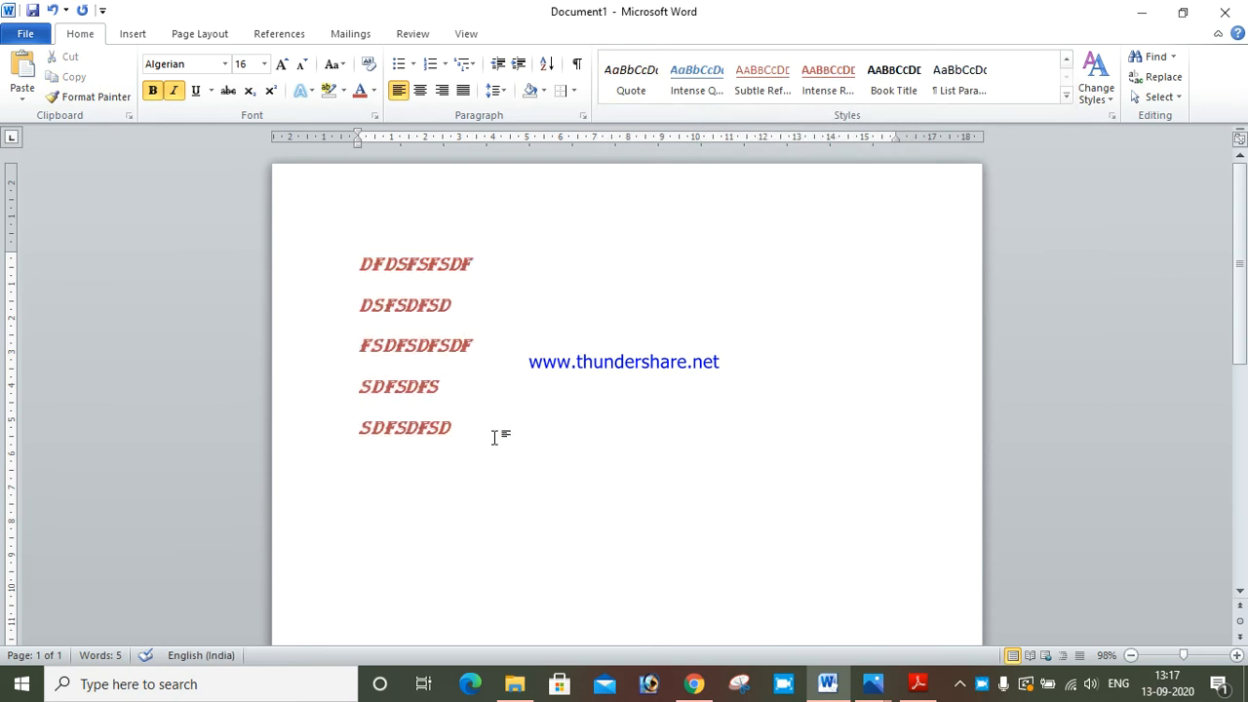
{"action": "key", "text": "ctrl+a"}
{"action": "key", "text": "Delete"}
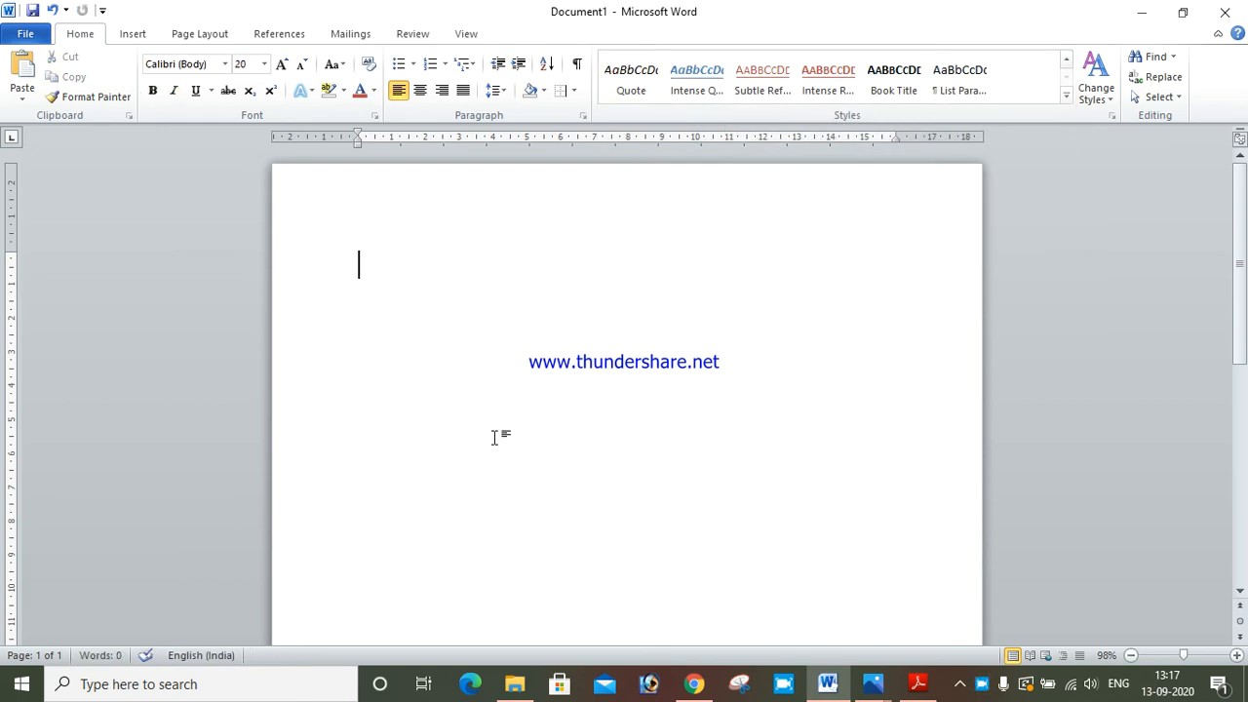
{"action": "type", "text": "bHUMIKA "}
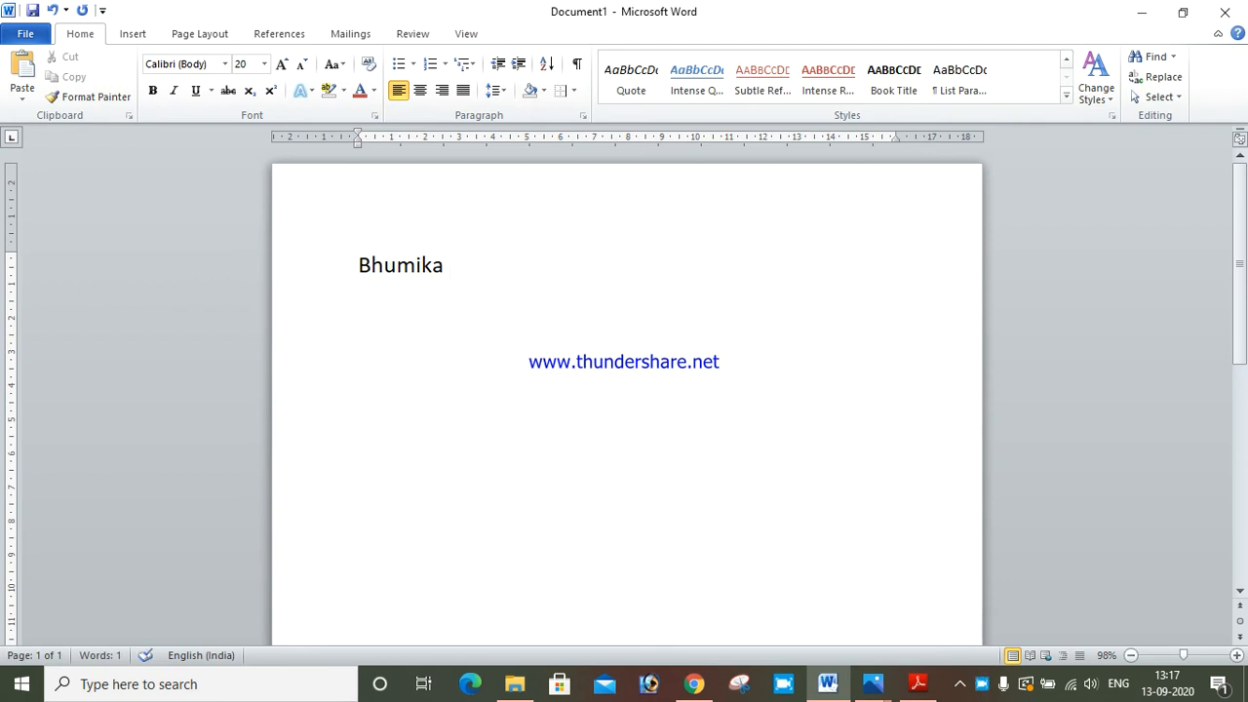
{"action": "type", "text": "cOMPUTER"}
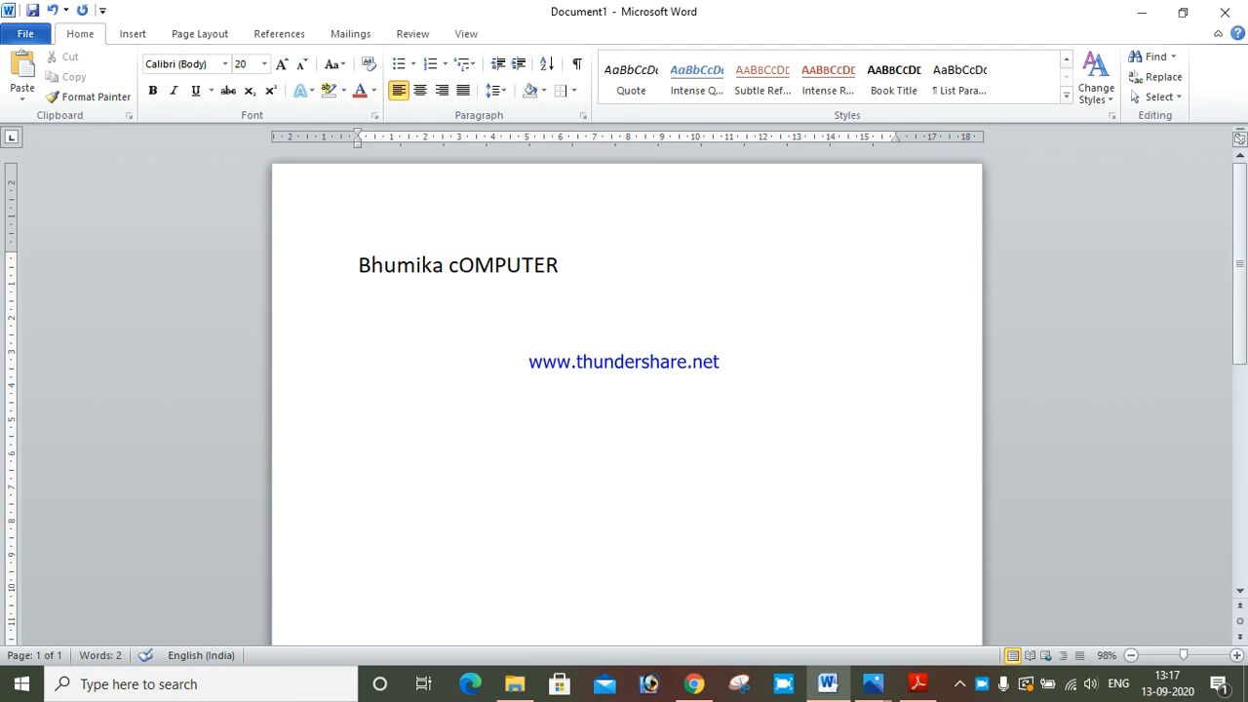
{"action": "key", "text": "Return"}
{"action": "left_click", "coordinate": [457, 271]}
{"action": "key", "text": "BackSpace"}
{"action": "type", "text": "c"}
{"action": "key", "text": "BackSpace"}
{"action": "type", "text": "C"}
- Apply the custom BHUMIKA quick style to the "Bhumika COMPUTER" line
{"action": "left_click", "coordinate": [298, 282]}
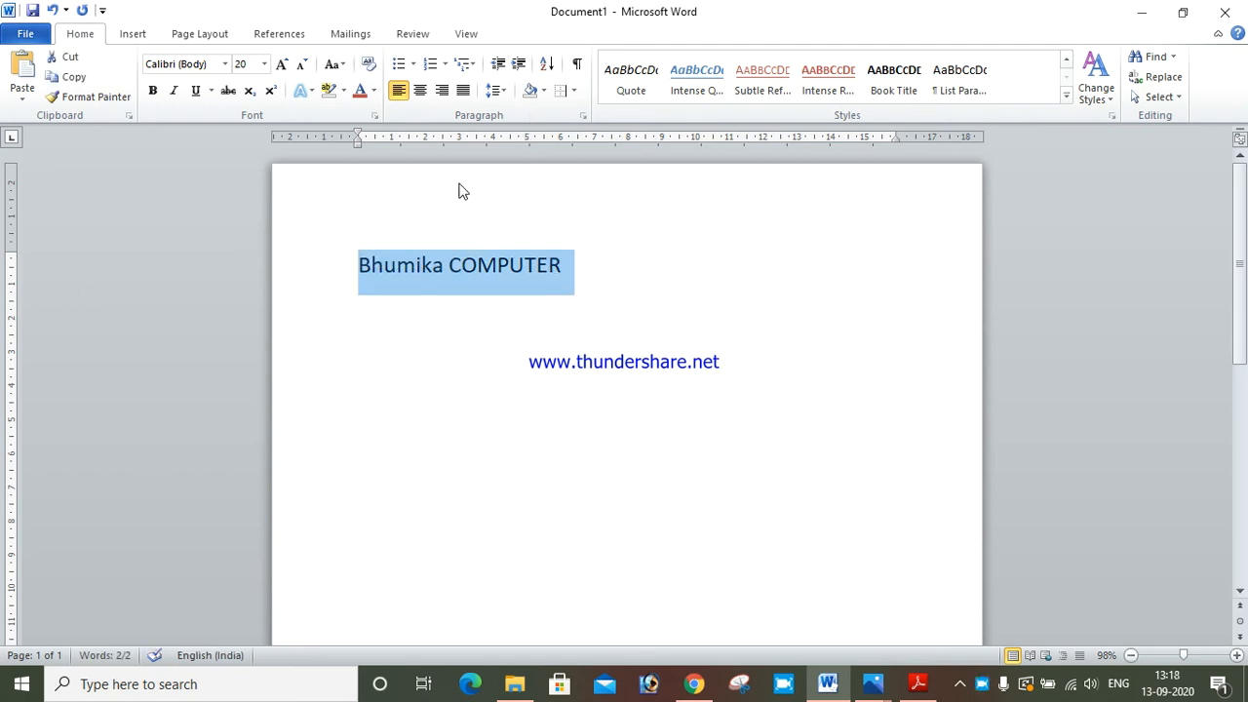
{"action": "left_click", "coordinate": [1065, 96]}
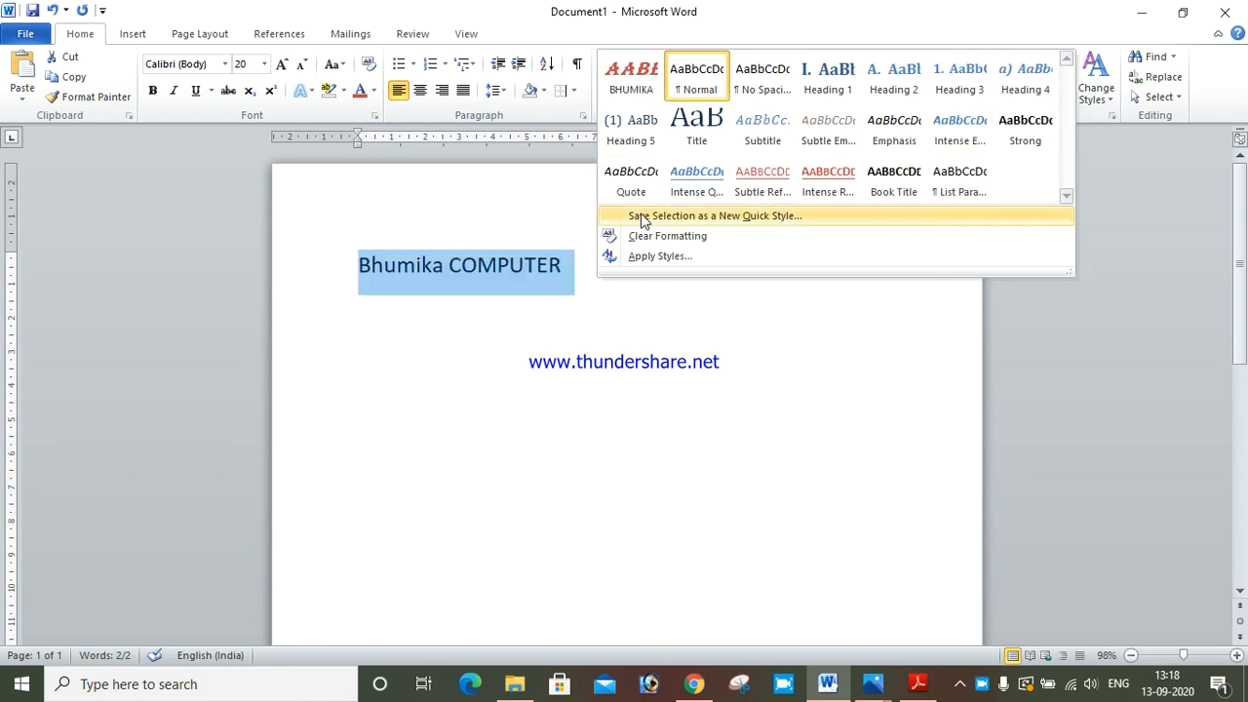
{"action": "left_click", "coordinate": [622, 74]}
{"action": "left_click", "coordinate": [582, 289]}
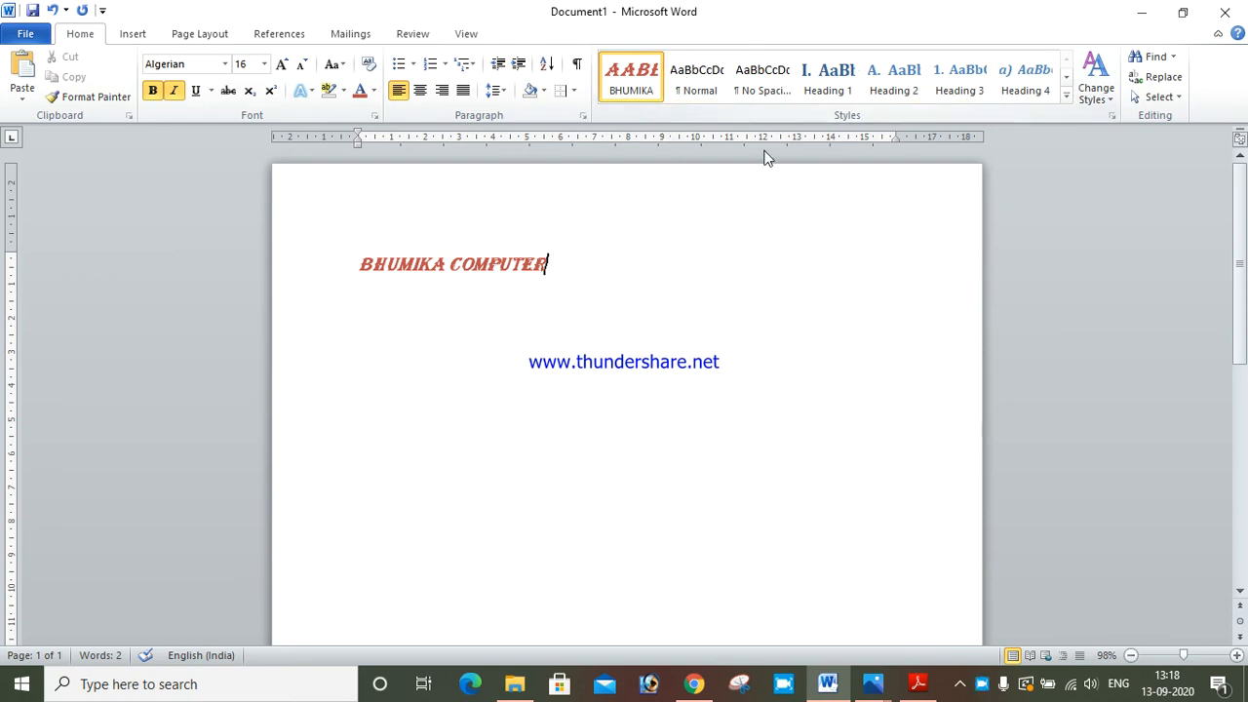
- Change the style of the "Bhumika COMPUTER" line to Heading 1
{"action": "left_click_drag", "start_coordinate": [546, 269], "coordinate": [296, 281]}
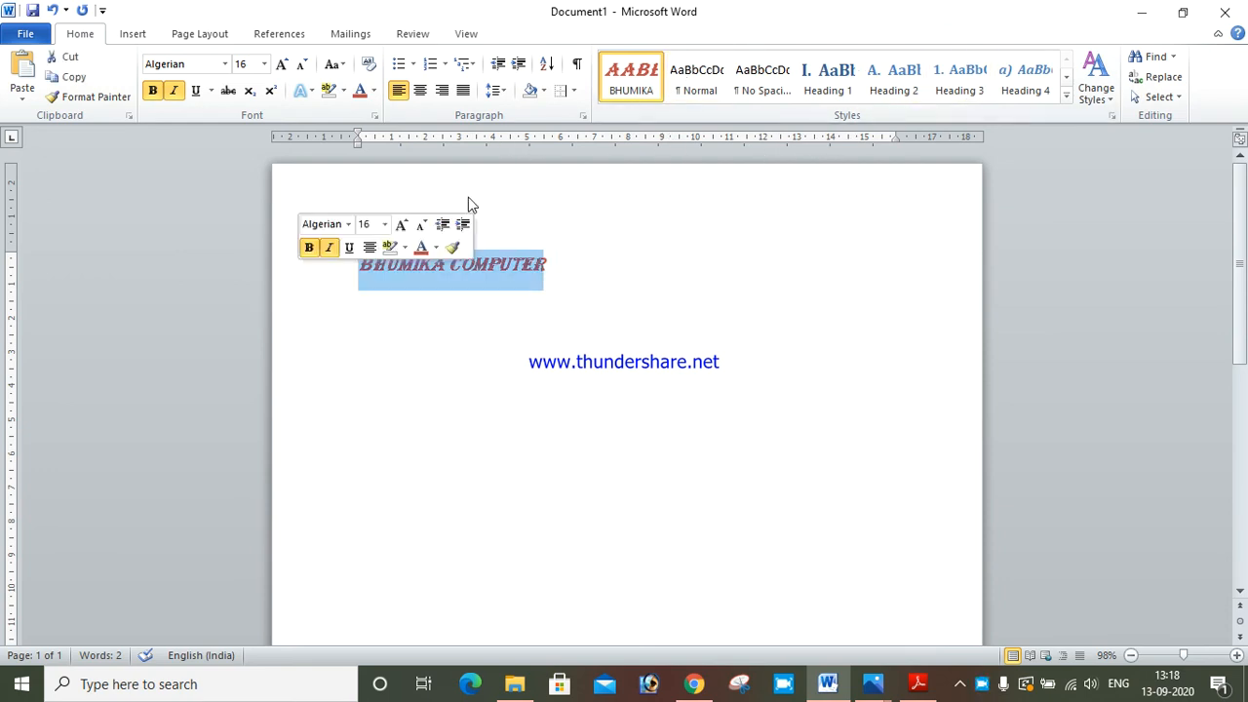
{"action": "left_click", "coordinate": [829, 80]}
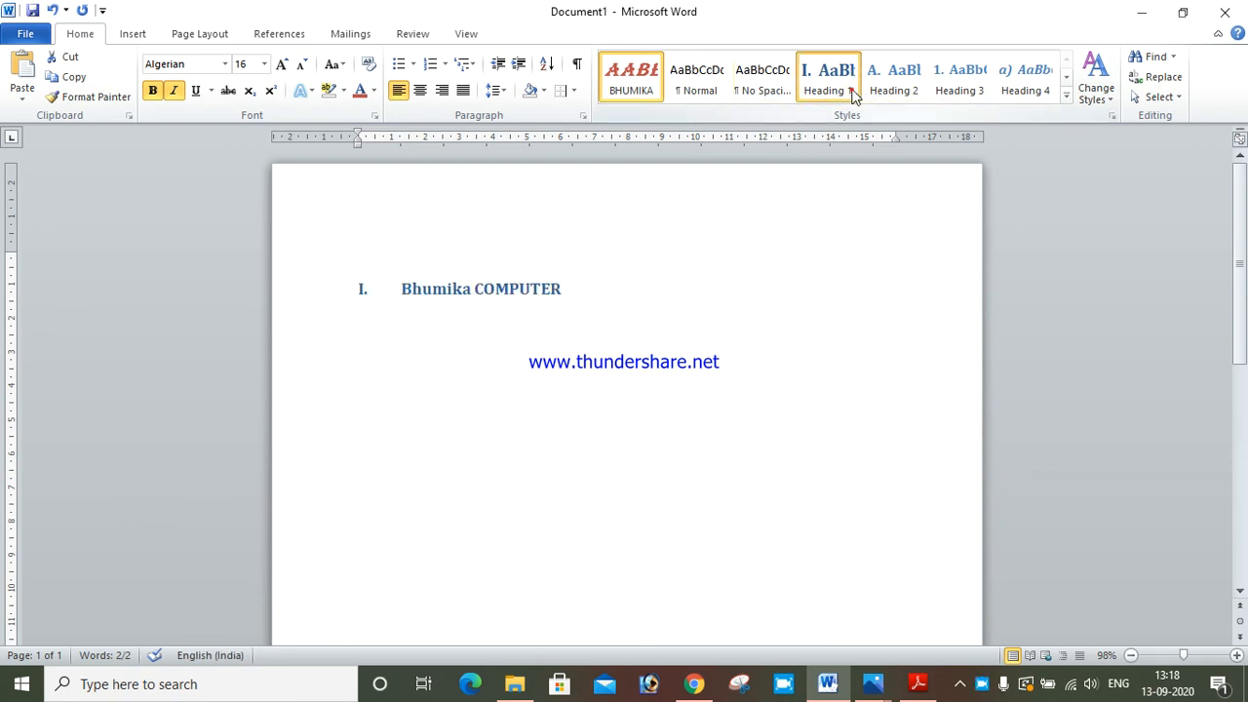
{"action": "left_click", "coordinate": [624, 283]}
- Clear all formatting from the "Bhumika COMPUTER" line
{"action": "left_click", "coordinate": [327, 276]}
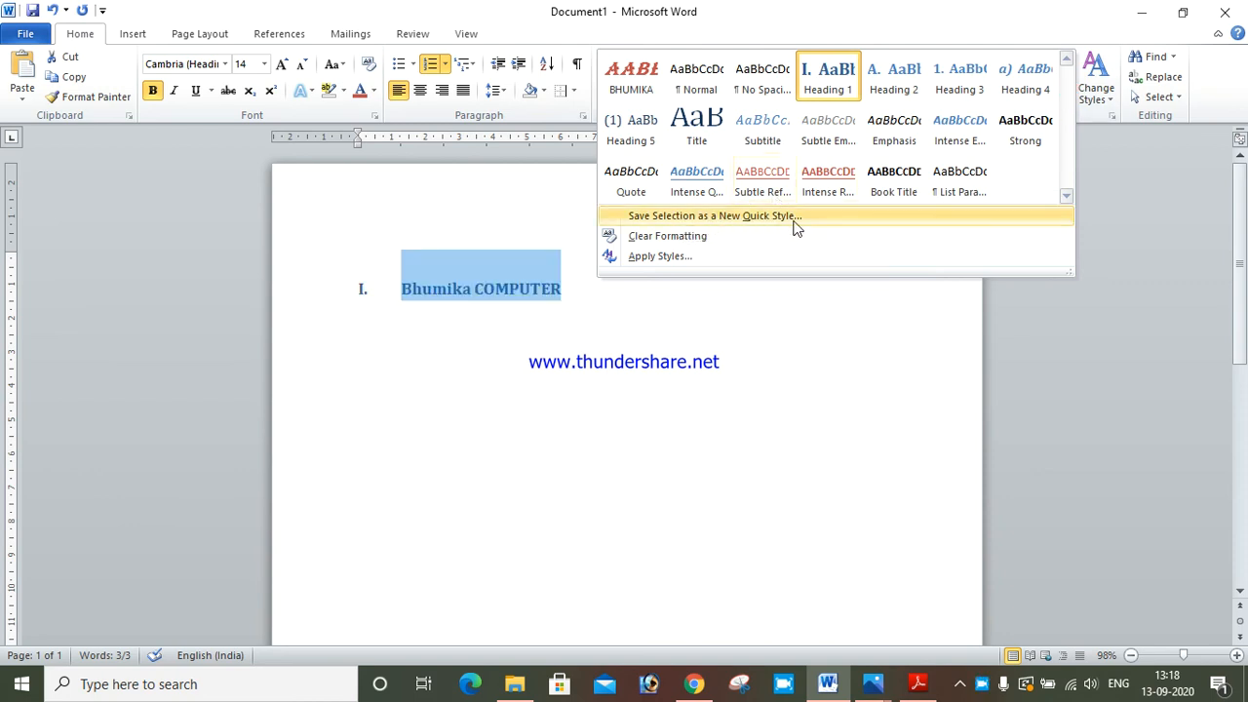
{"action": "left_click", "coordinate": [657, 315]}
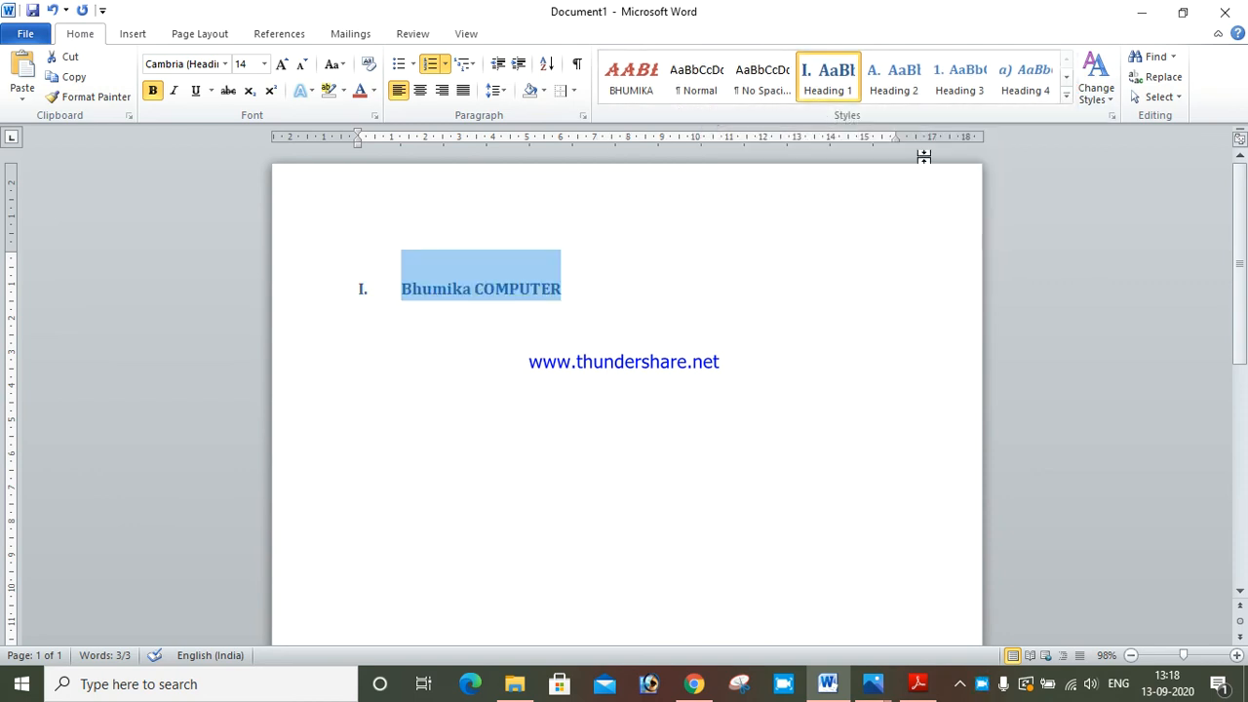
{"action": "left_click", "coordinate": [1069, 97]}
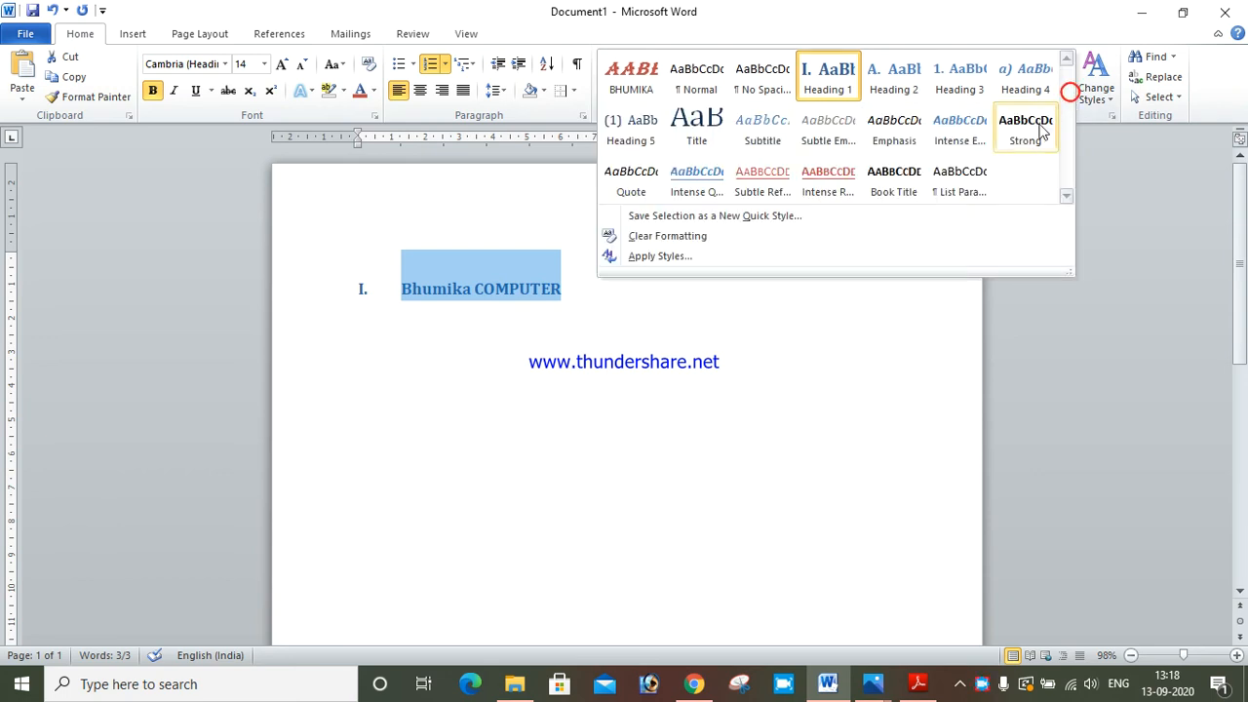
{"action": "left_click", "coordinate": [667, 236]}
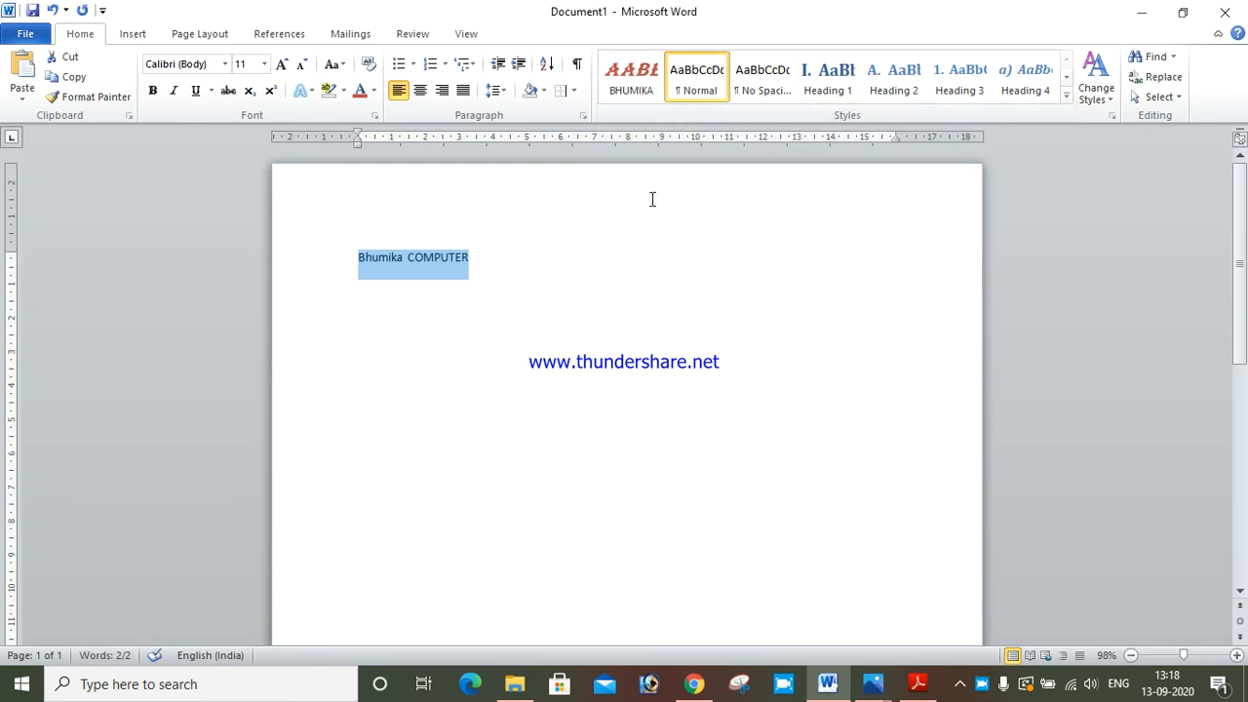
- Modify the Normal style through Apply Styles to Algerian, size 20, bold, and close the Apply Styles window
{"action": "left_click", "coordinate": [1067, 99]}
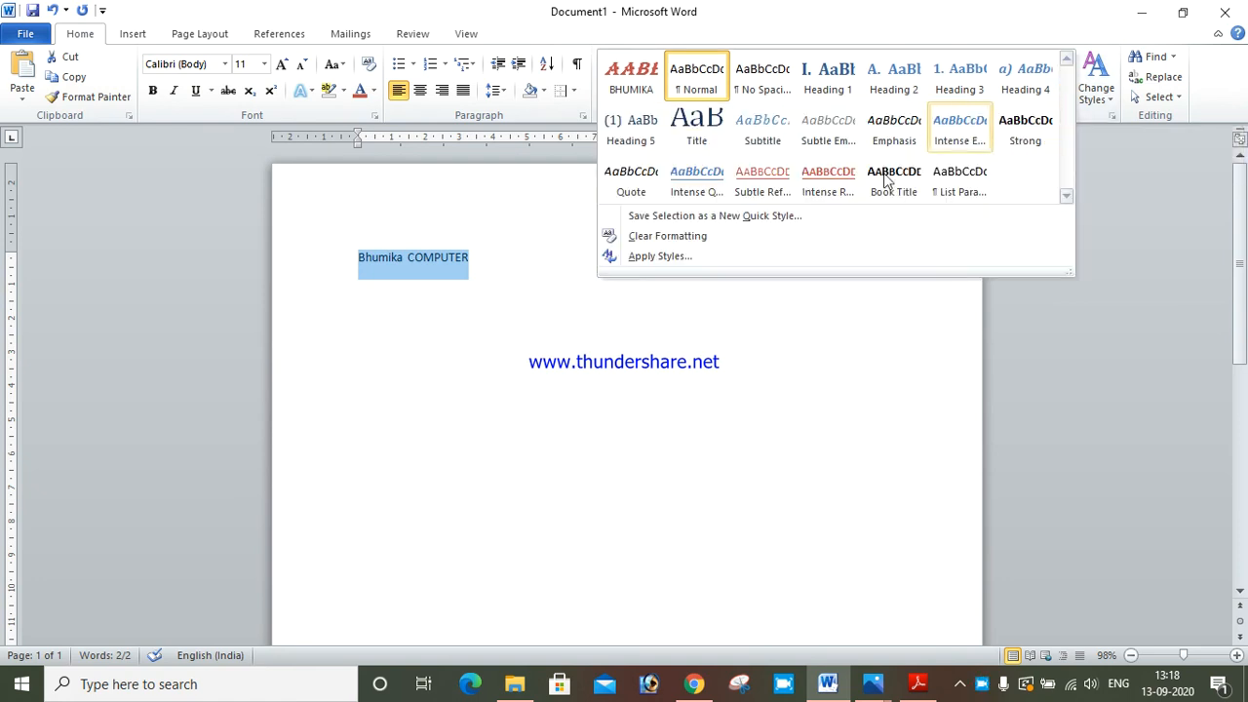
{"action": "left_click", "coordinate": [659, 255]}
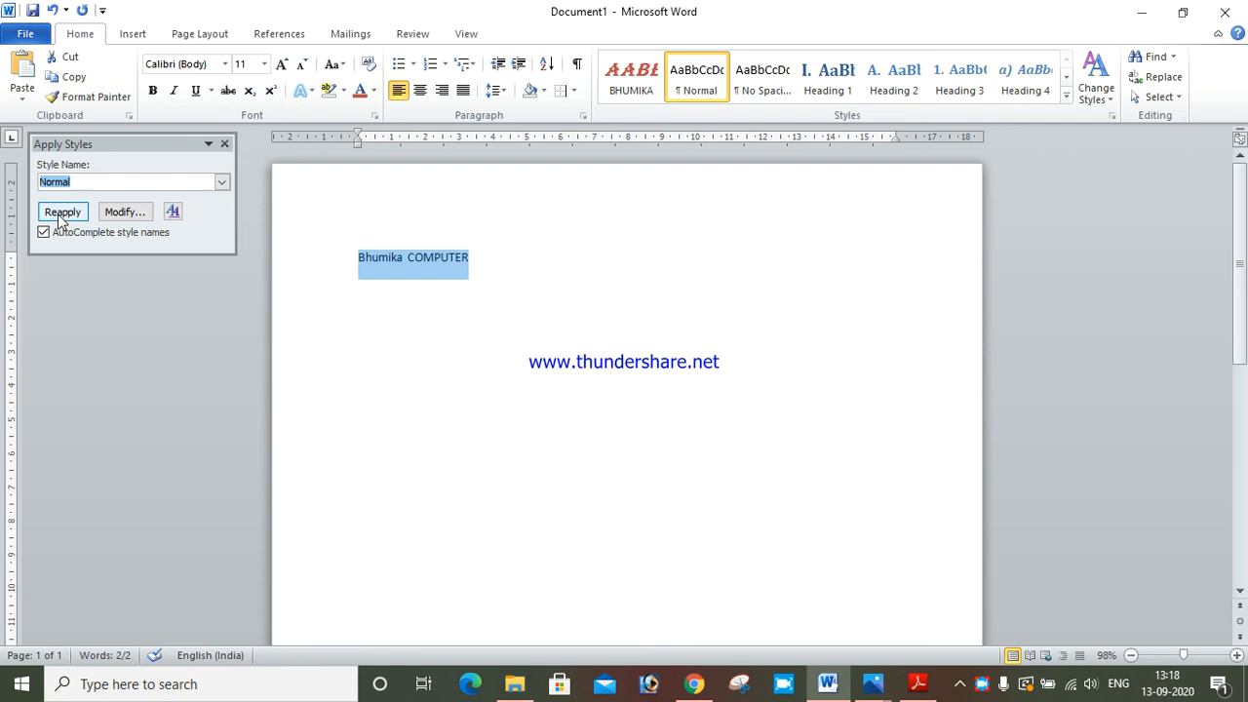
{"action": "left_click", "coordinate": [125, 211]}
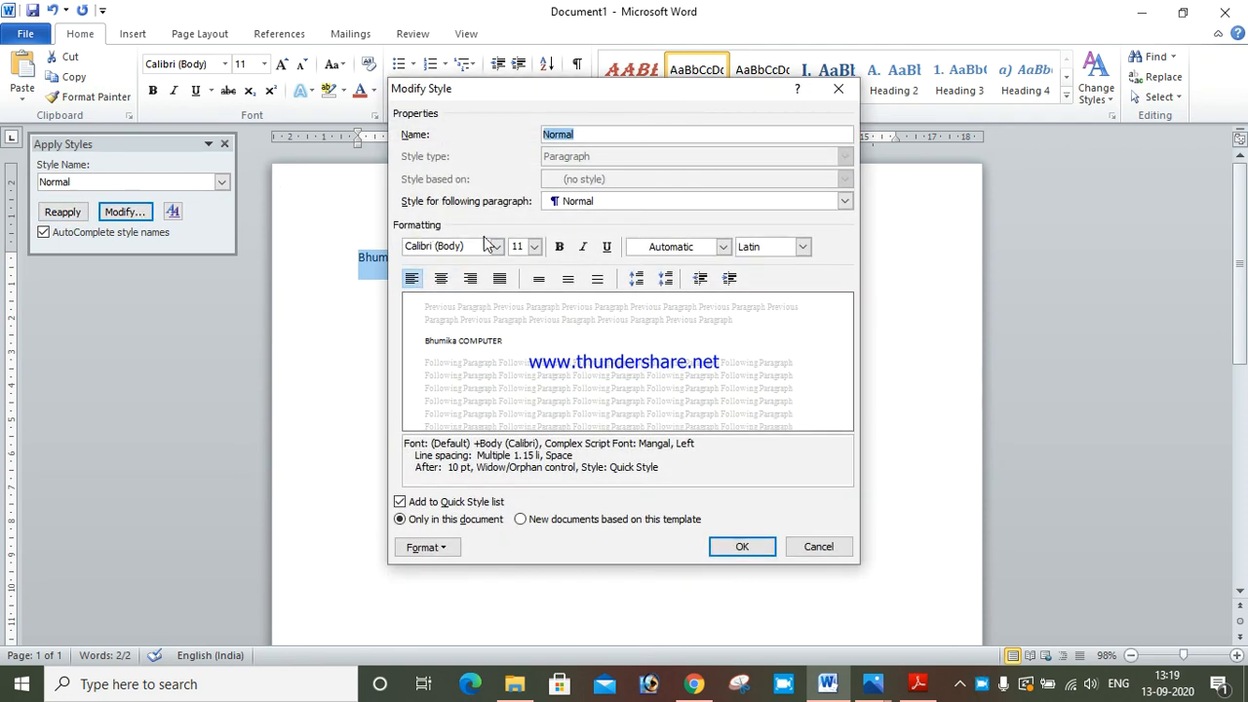
{"action": "left_click", "coordinate": [495, 245]}
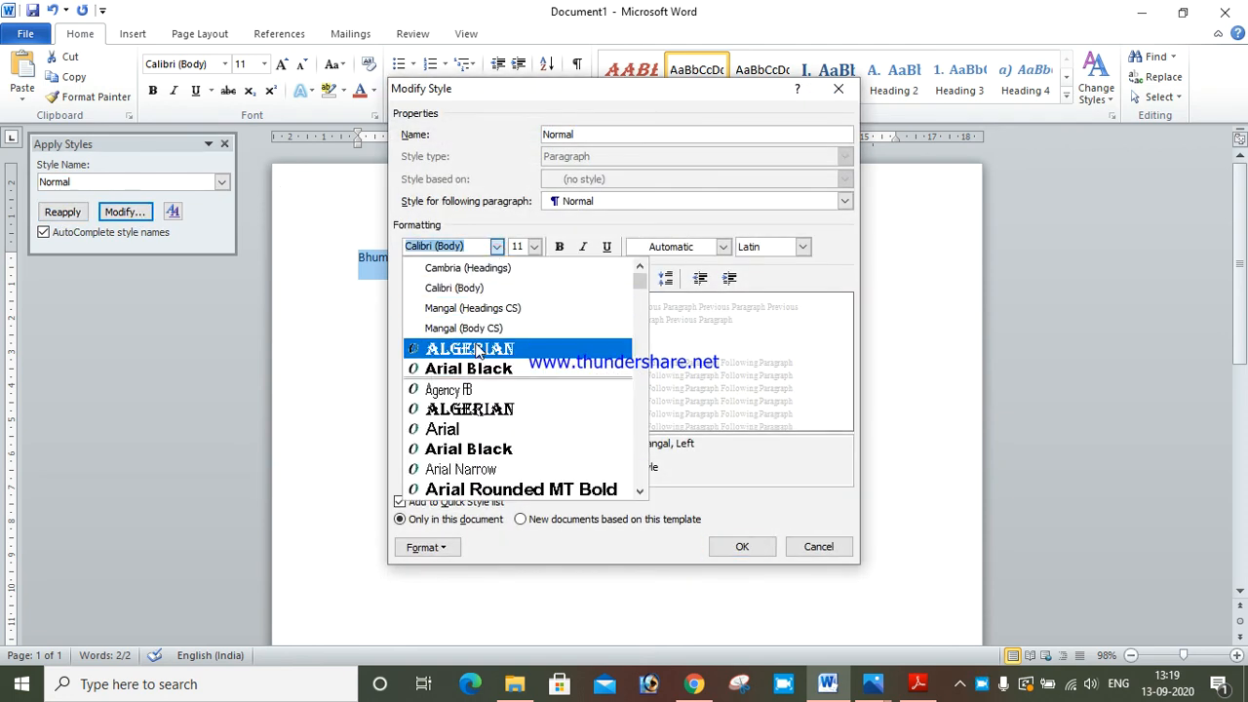
{"action": "left_click", "coordinate": [476, 349]}
{"action": "left_click", "coordinate": [534, 247]}
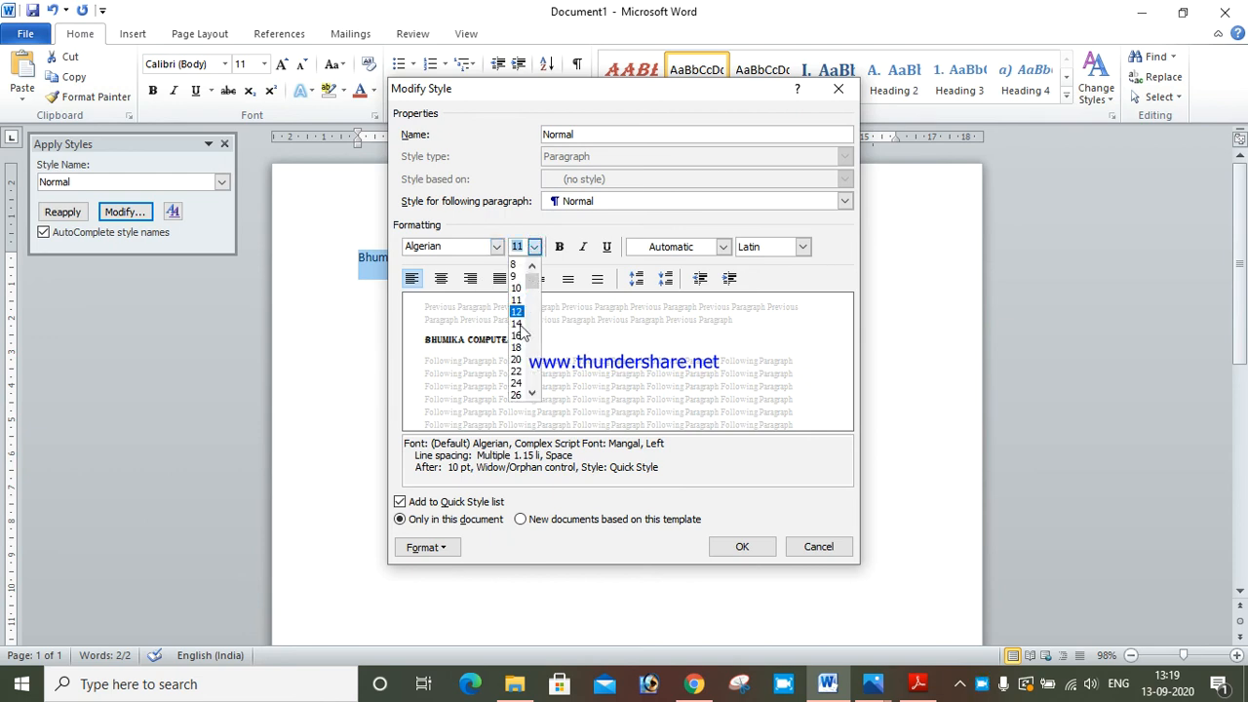
{"action": "left_click", "coordinate": [515, 359]}
{"action": "left_click", "coordinate": [561, 247]}
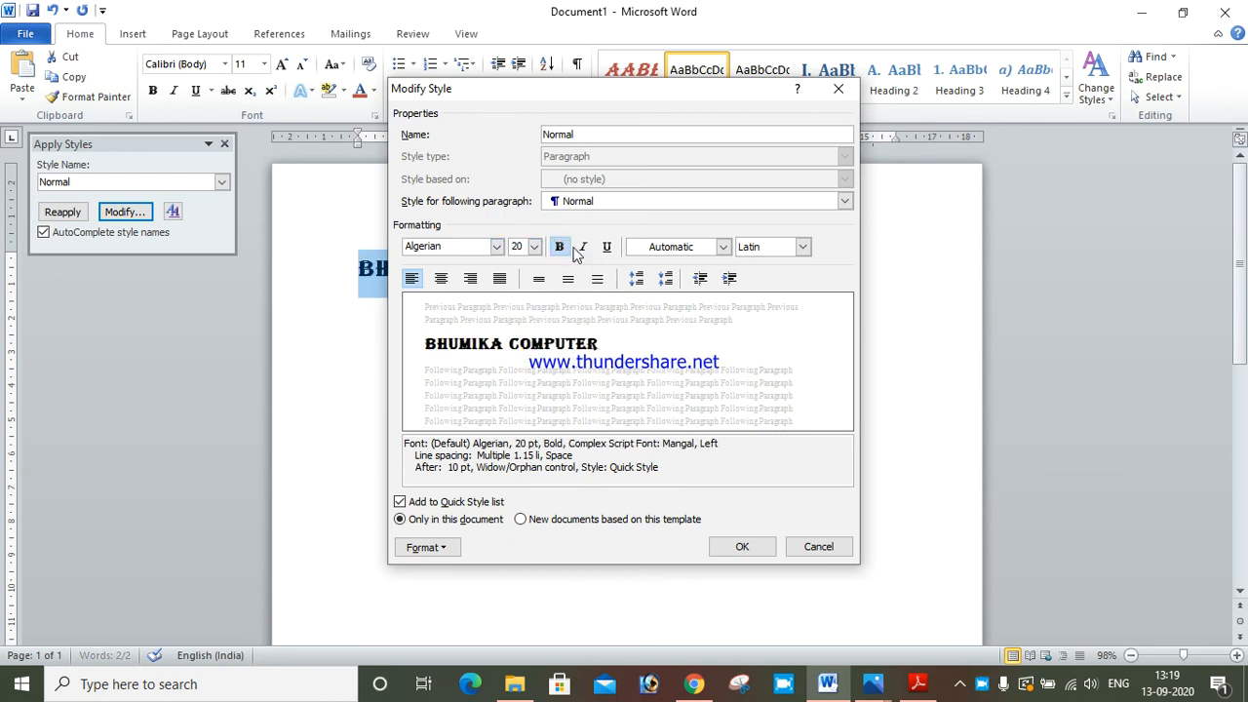
{"action": "left_click", "coordinate": [743, 547]}
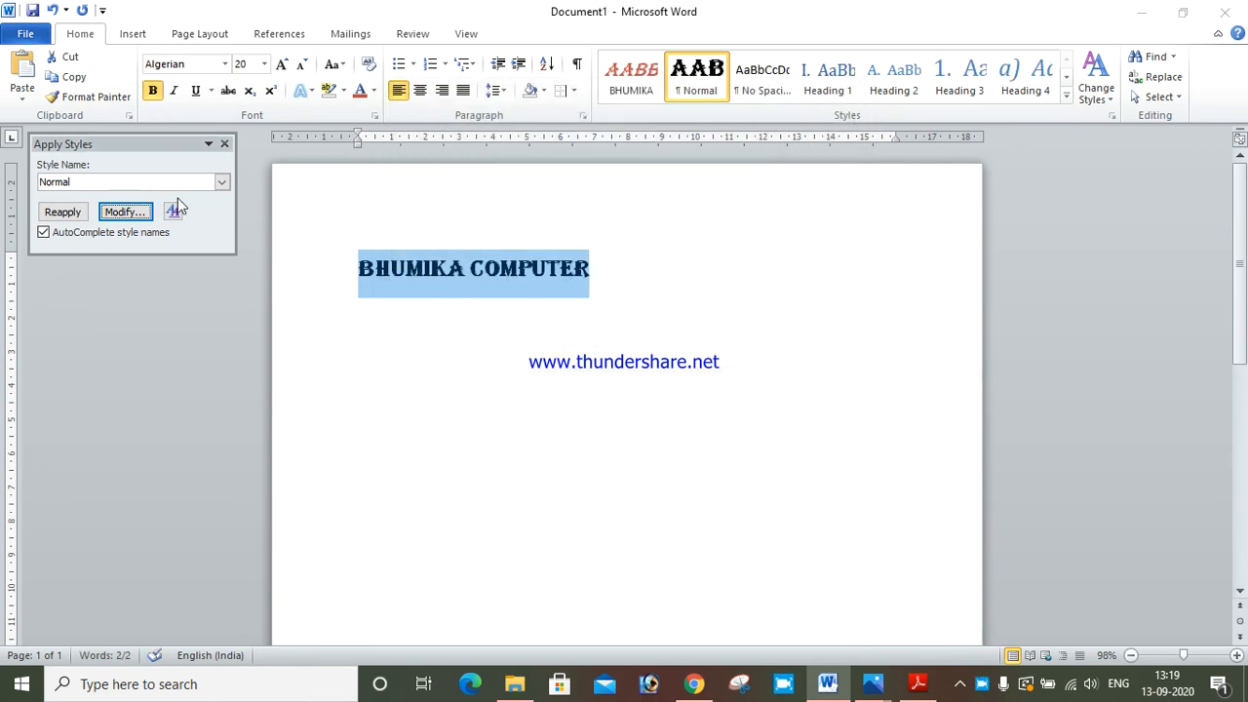
{"action": "left_click", "coordinate": [225, 145]}
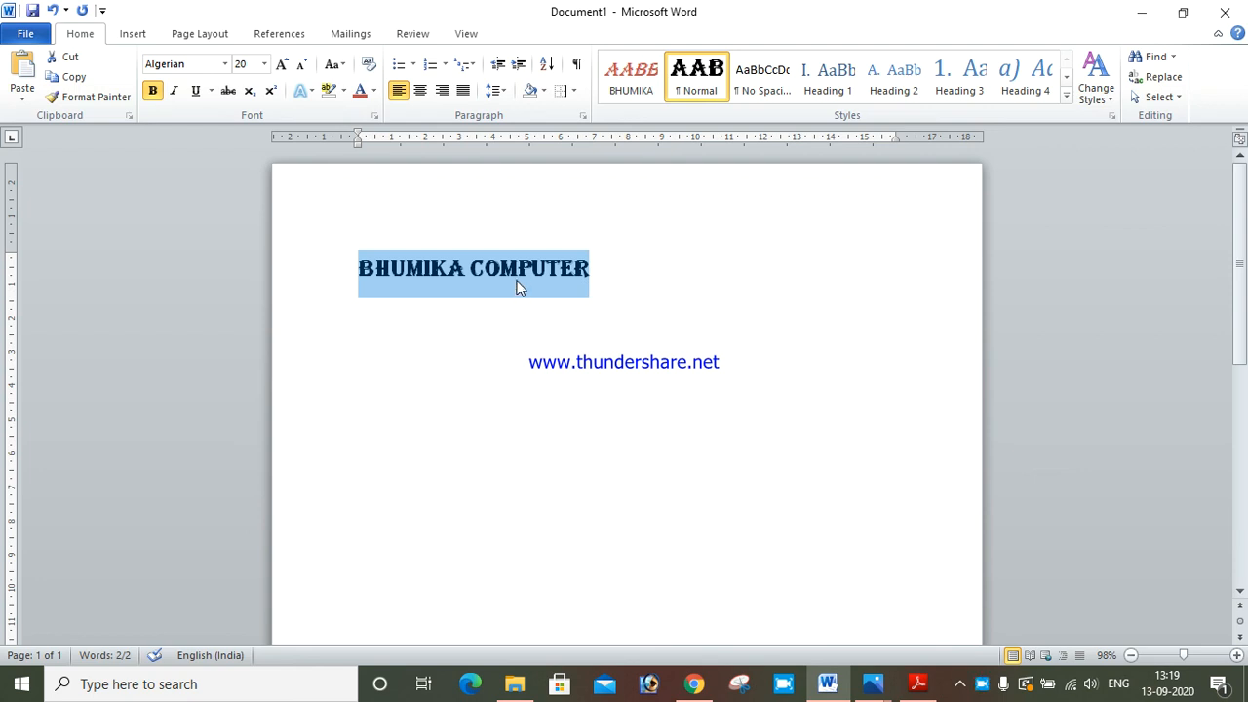
- Change the document's style colors to the Adjacency color scheme
{"action": "left_click", "coordinate": [1108, 106]}
{"action": "mouse_move", "coordinate": [1110, 126]}
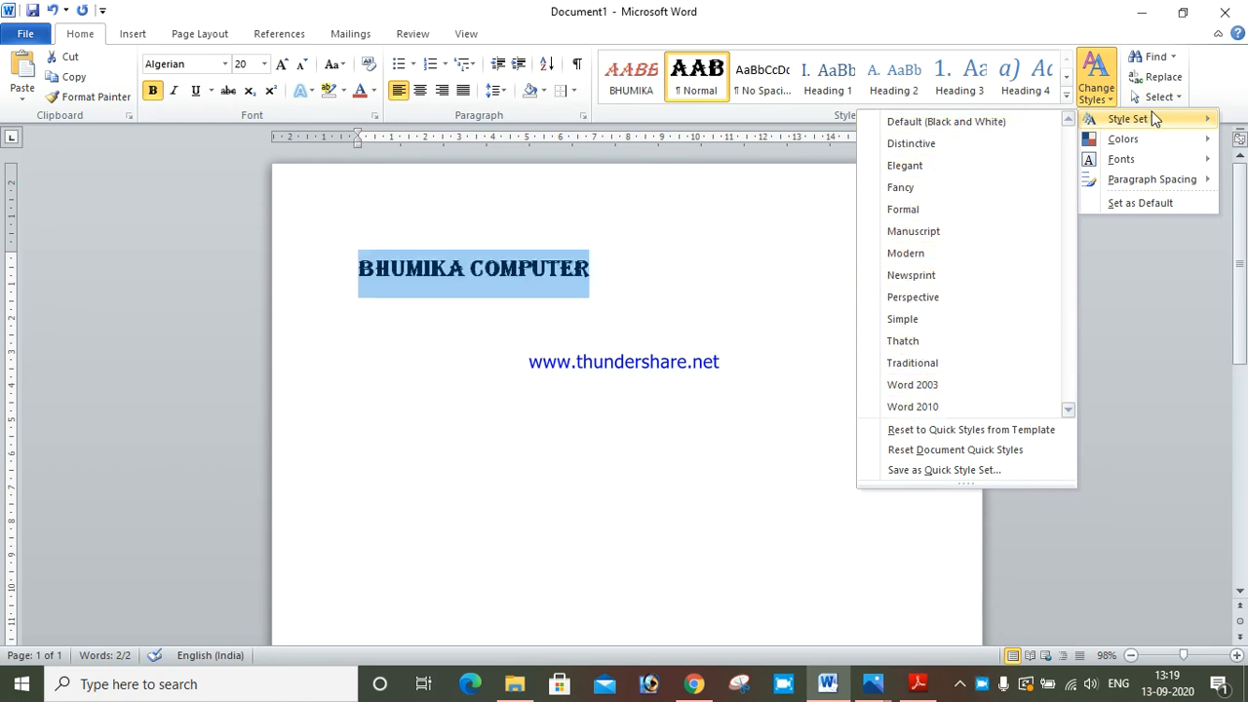
{"action": "mouse_move", "coordinate": [1147, 144]}
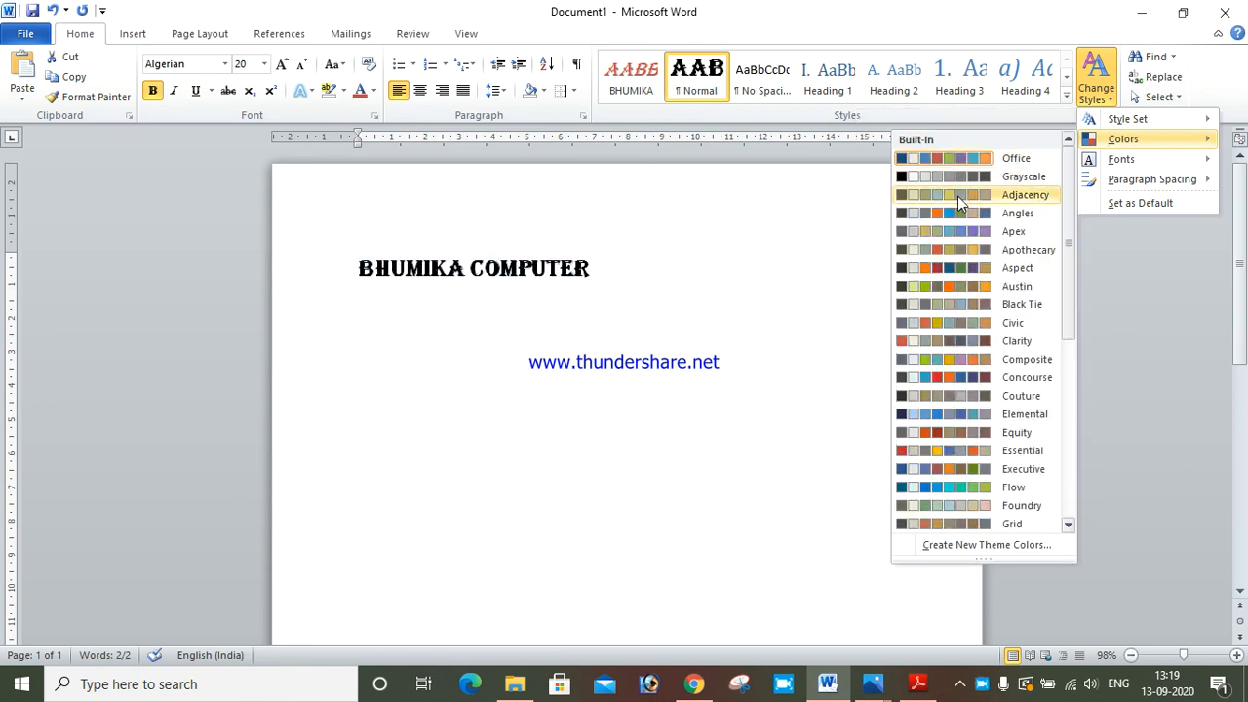
{"action": "left_click", "coordinate": [958, 200]}
- Change the document's style colors to the Foundry color scheme
{"action": "left_click", "coordinate": [1101, 99]}
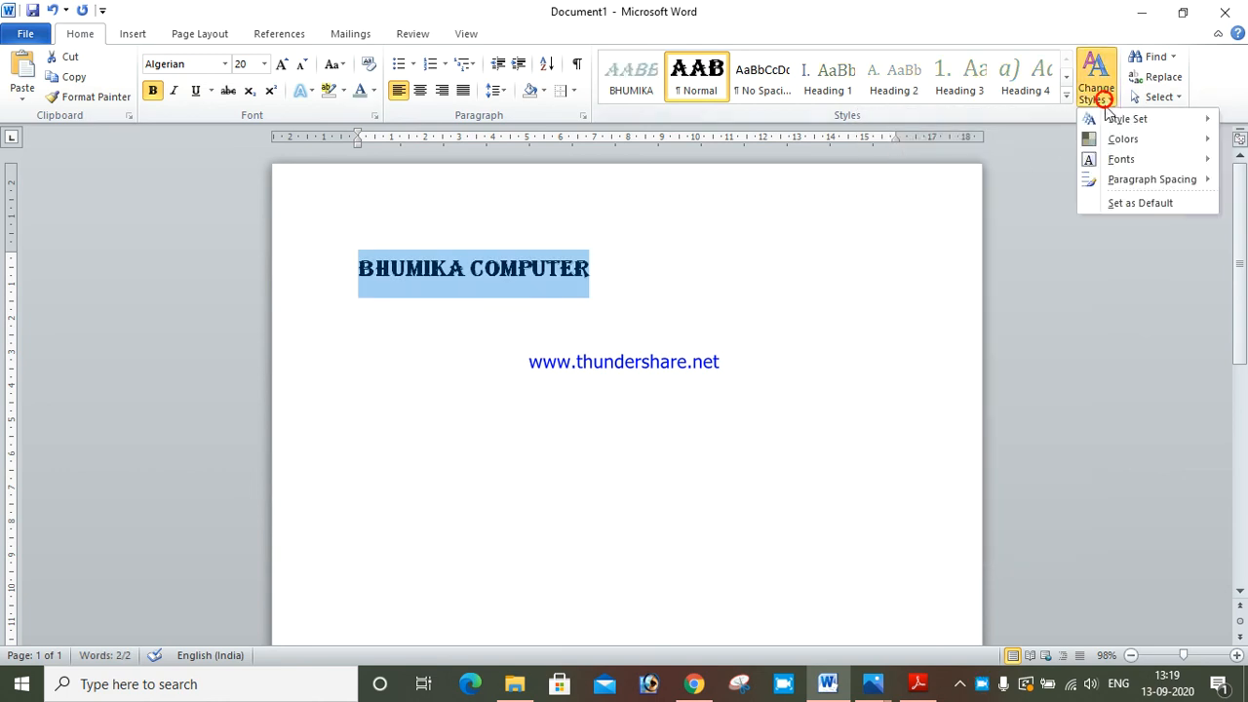
{"action": "mouse_move", "coordinate": [1121, 140]}
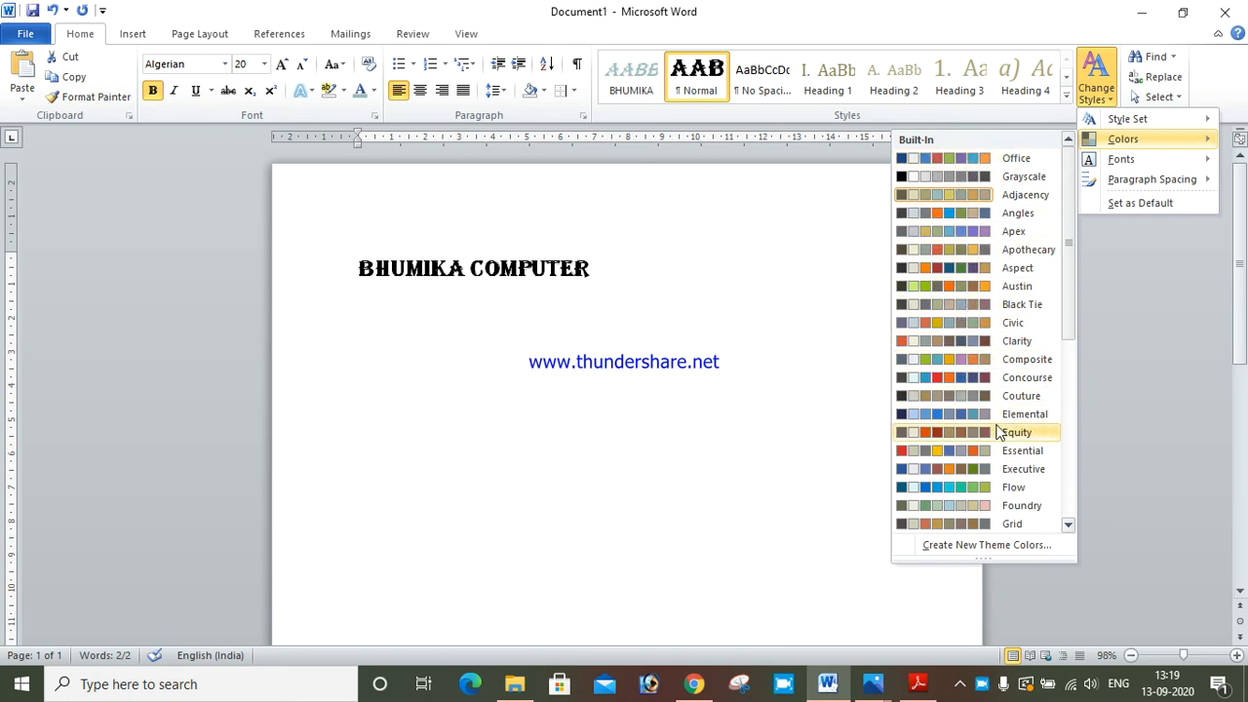
{"action": "left_click", "coordinate": [958, 507]}
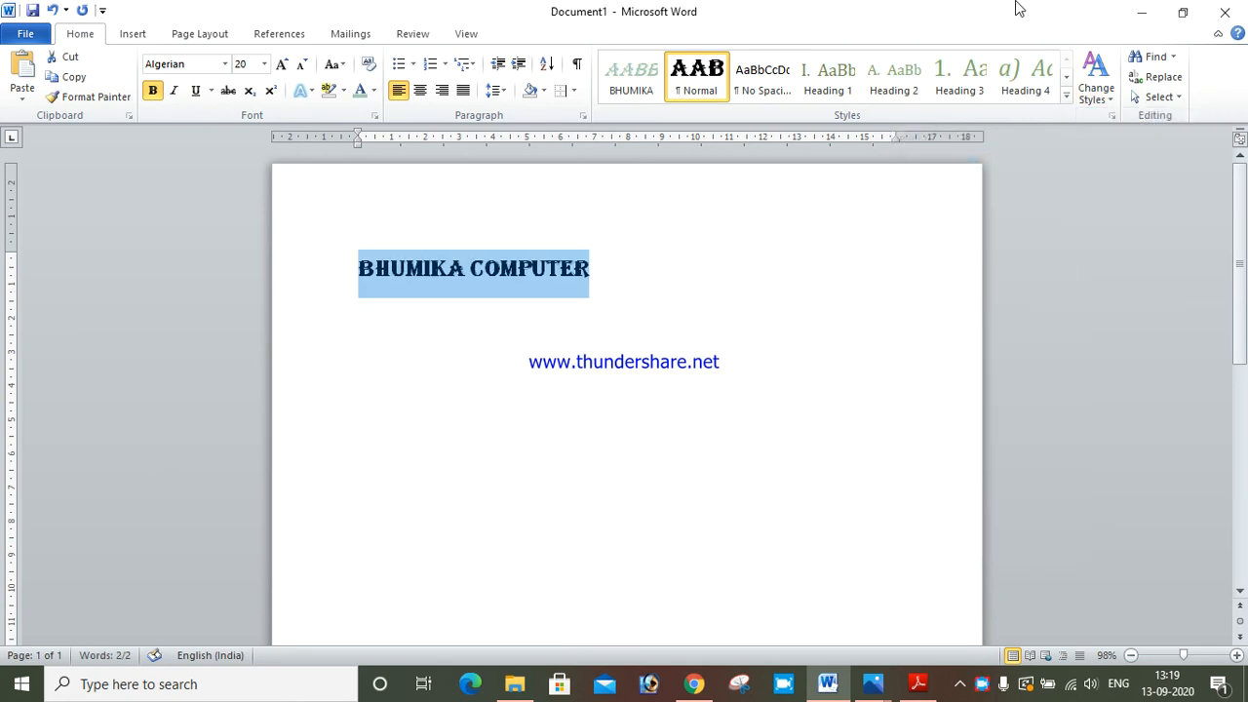
- Open the Styles pane and change the document's style fonts to the Adjacency font set
{"action": "left_click", "coordinate": [1112, 115]}
{"action": "left_click", "coordinate": [1109, 97]}
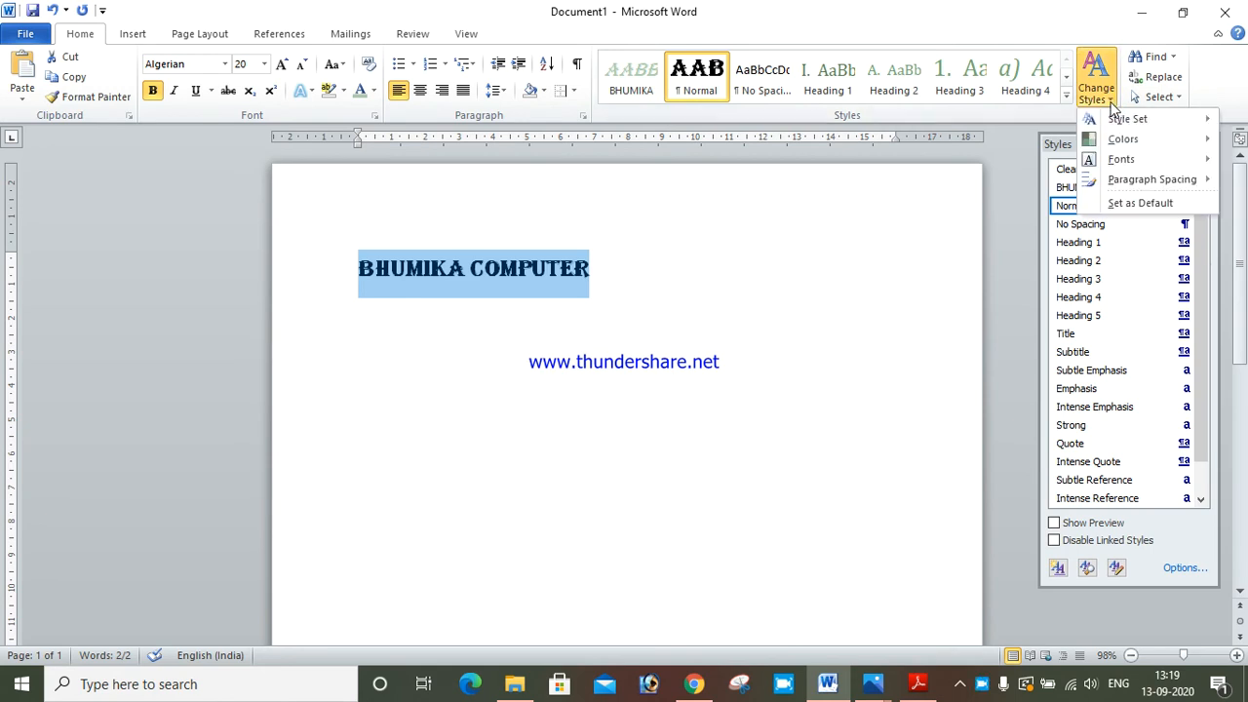
{"action": "mouse_move", "coordinate": [1111, 159]}
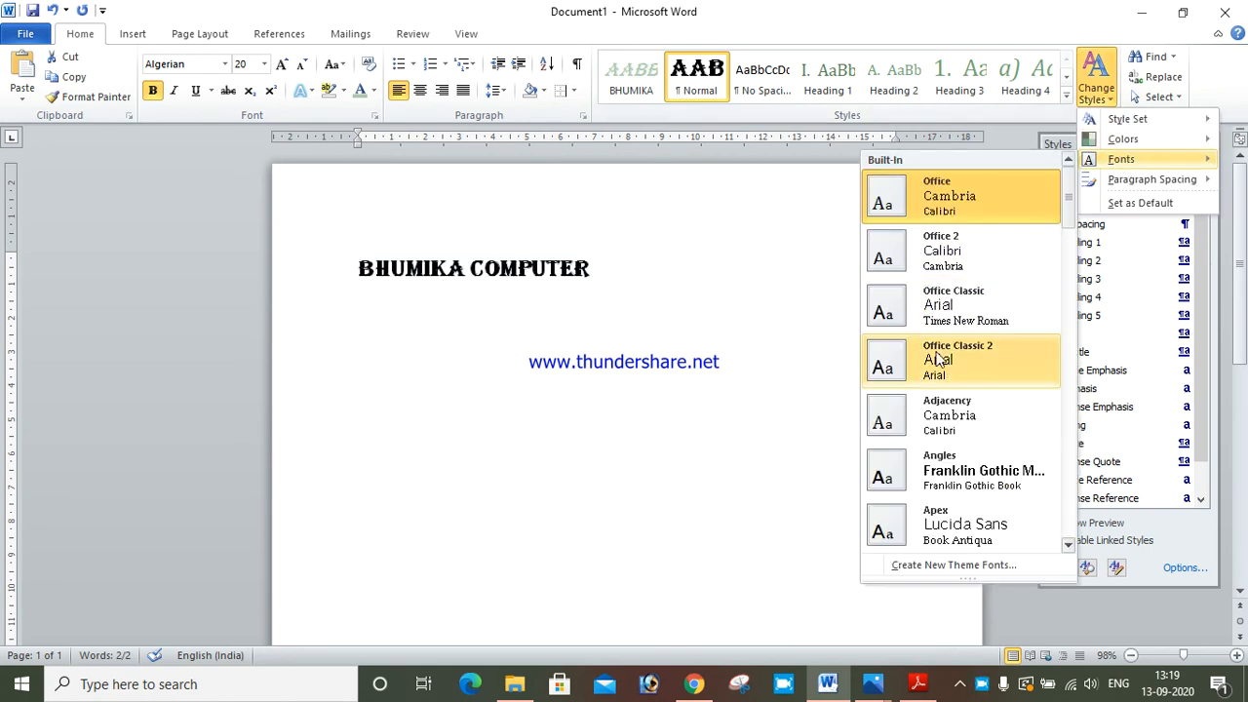
{"action": "left_click", "coordinate": [885, 417]}
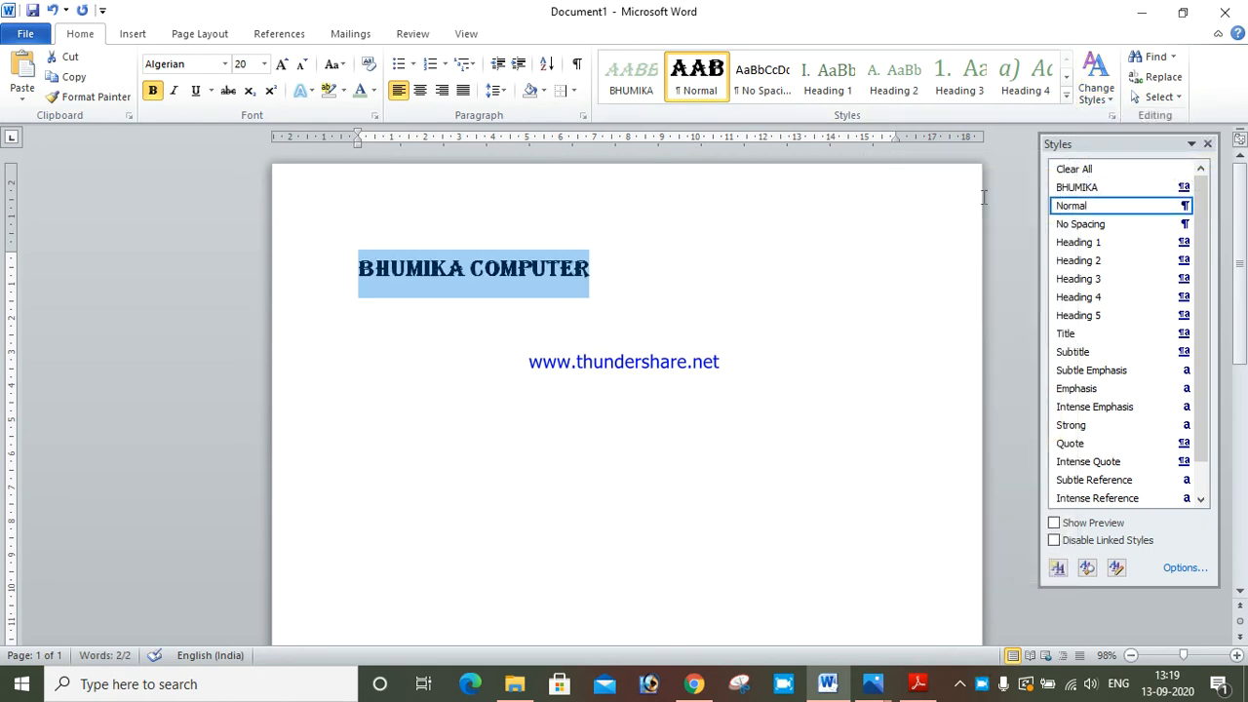
{"action": "left_click", "coordinate": [1108, 97]}
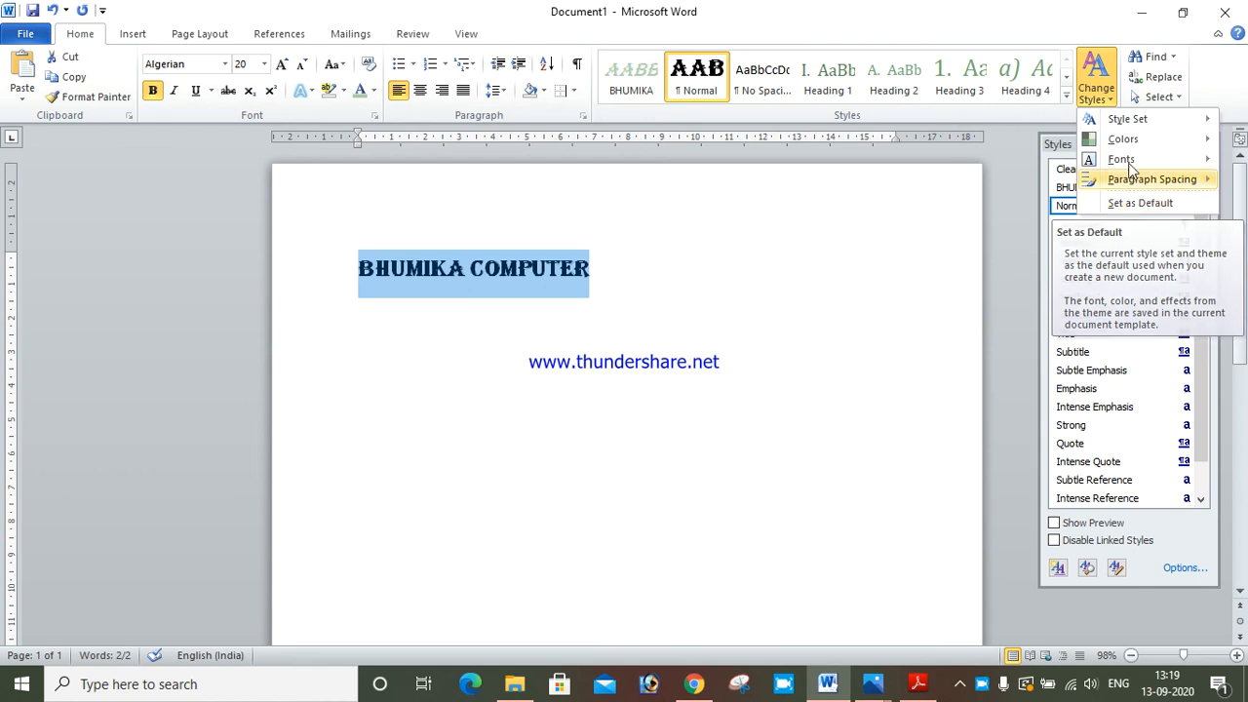
{"action": "mouse_move", "coordinate": [1150, 179]}
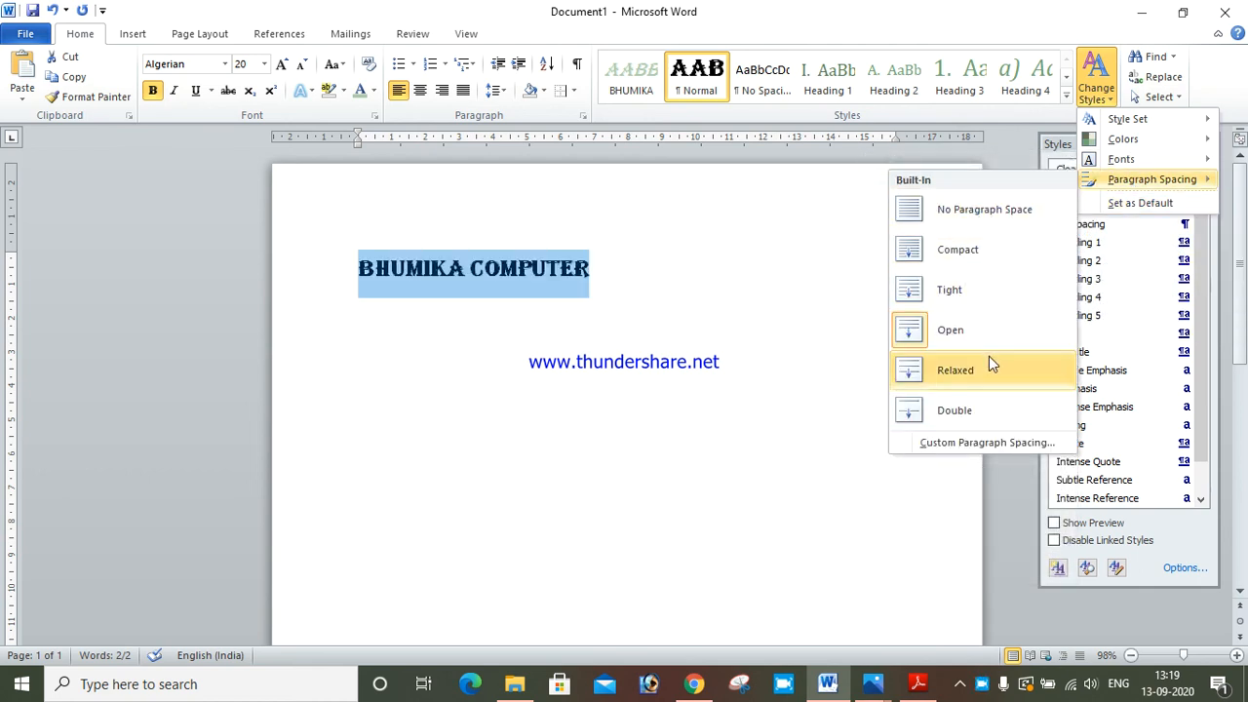
{"action": "left_click", "coordinate": [690, 265]}
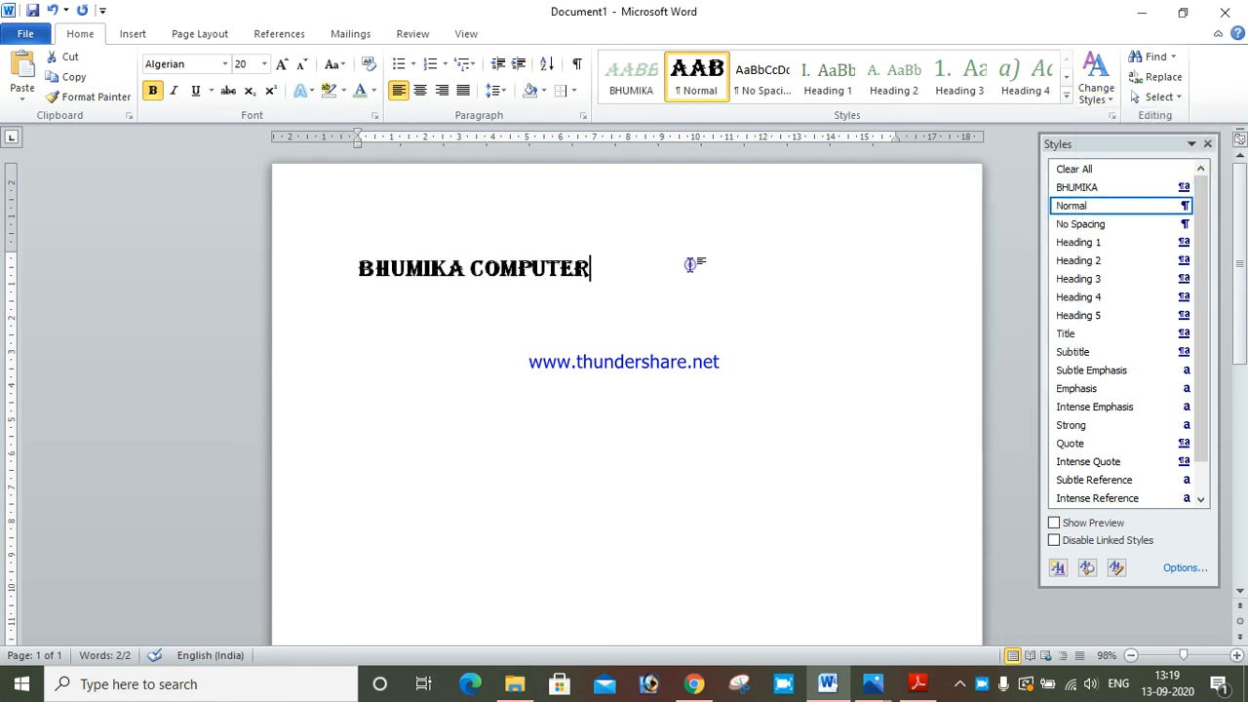
- Replace the whole document content with generated sample text using =RAND(12)
{"action": "key", "text": "ctrl+a"}
{"action": "key", "text": "Delete"}
{"action": "type", "text": "=R"}
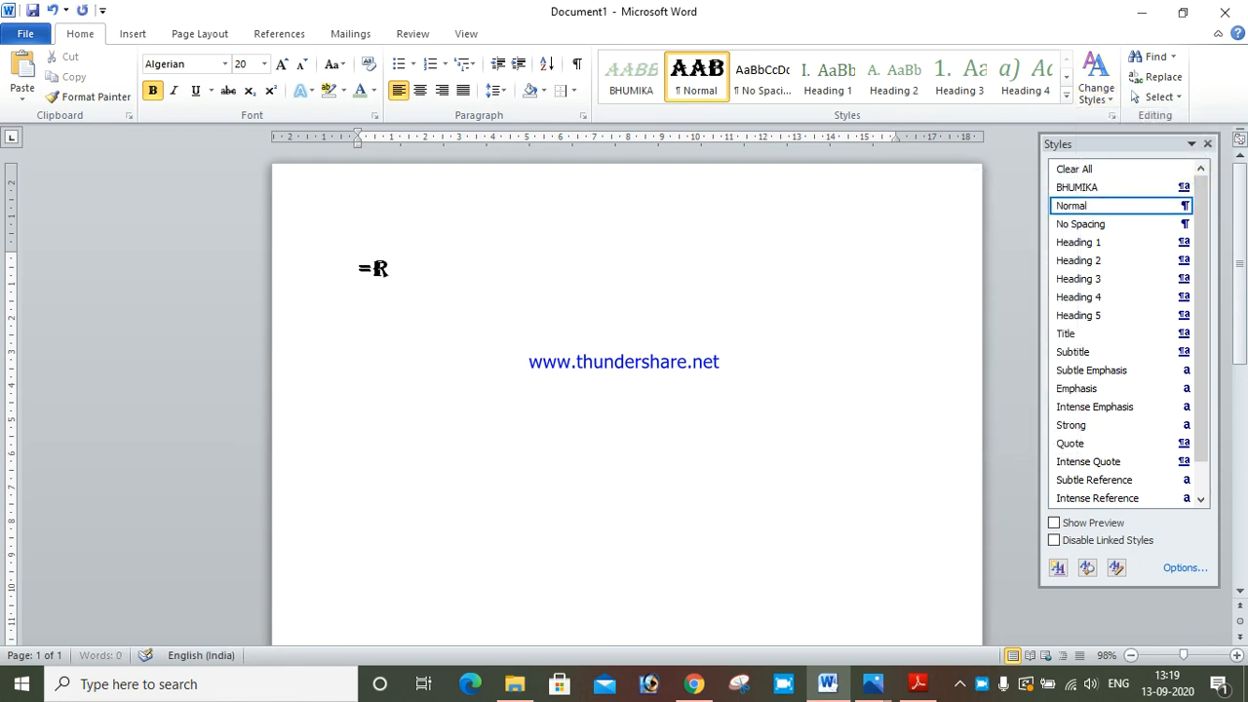
{"action": "type", "text": "AND(1"}
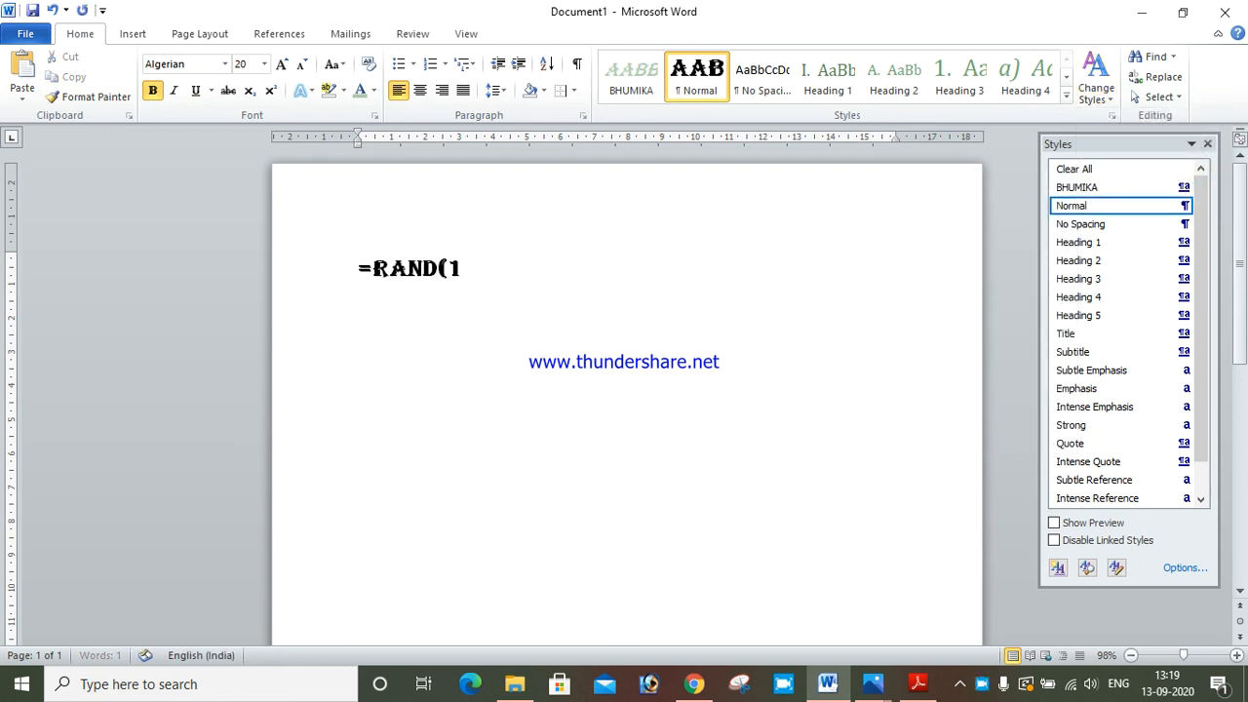
{"action": "type", "text": "2)"}
{"action": "key", "text": "Return"}
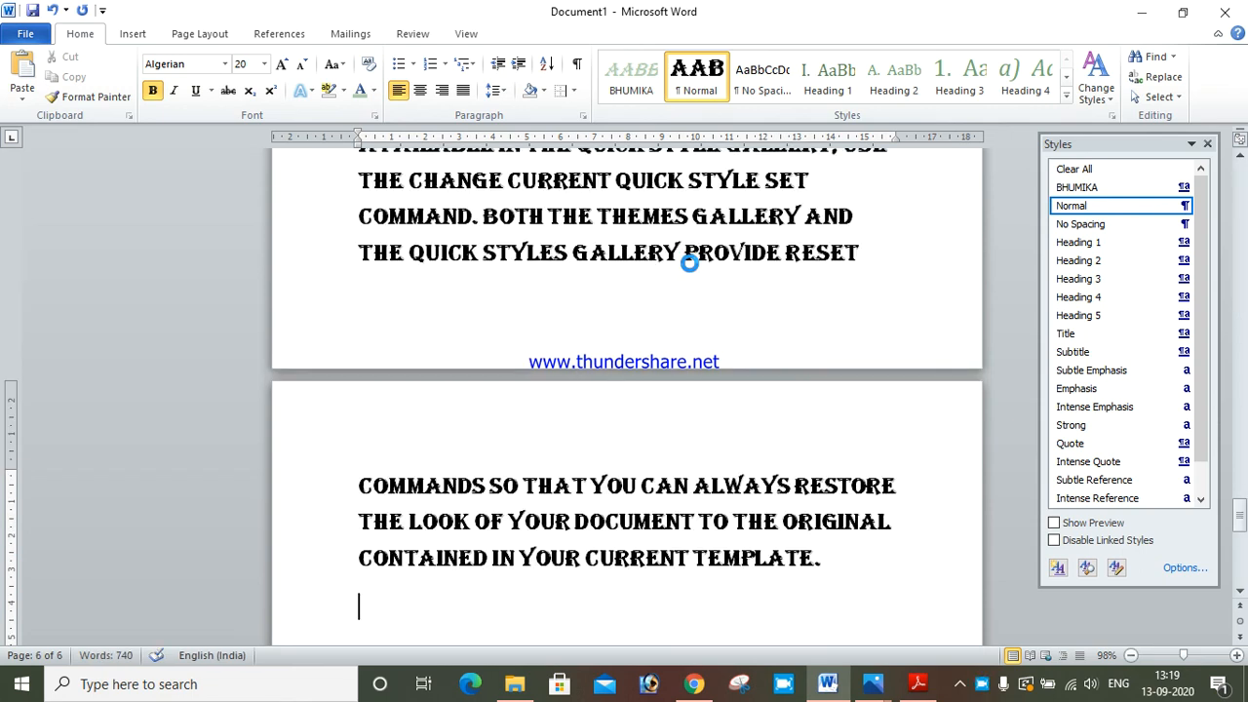
- Select the entire document and set the style paragraph spacing to Open
{"action": "key", "text": "ctrl+a"}
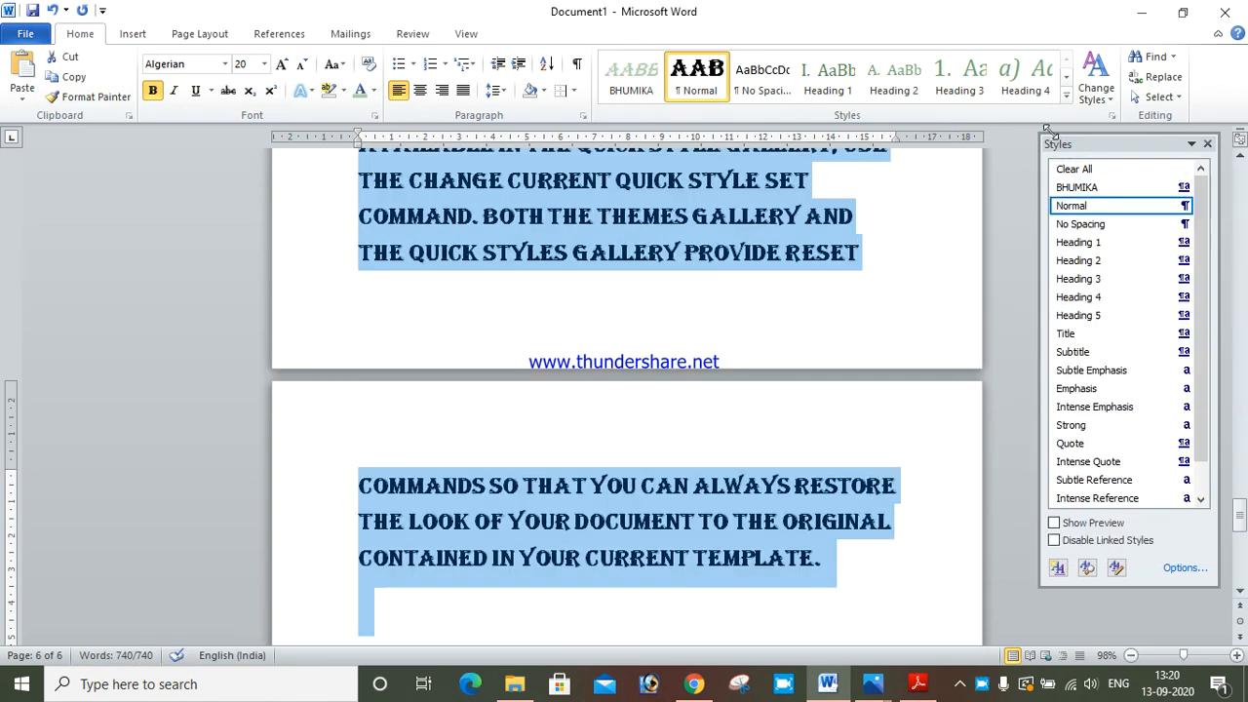
{"action": "left_click", "coordinate": [1109, 99]}
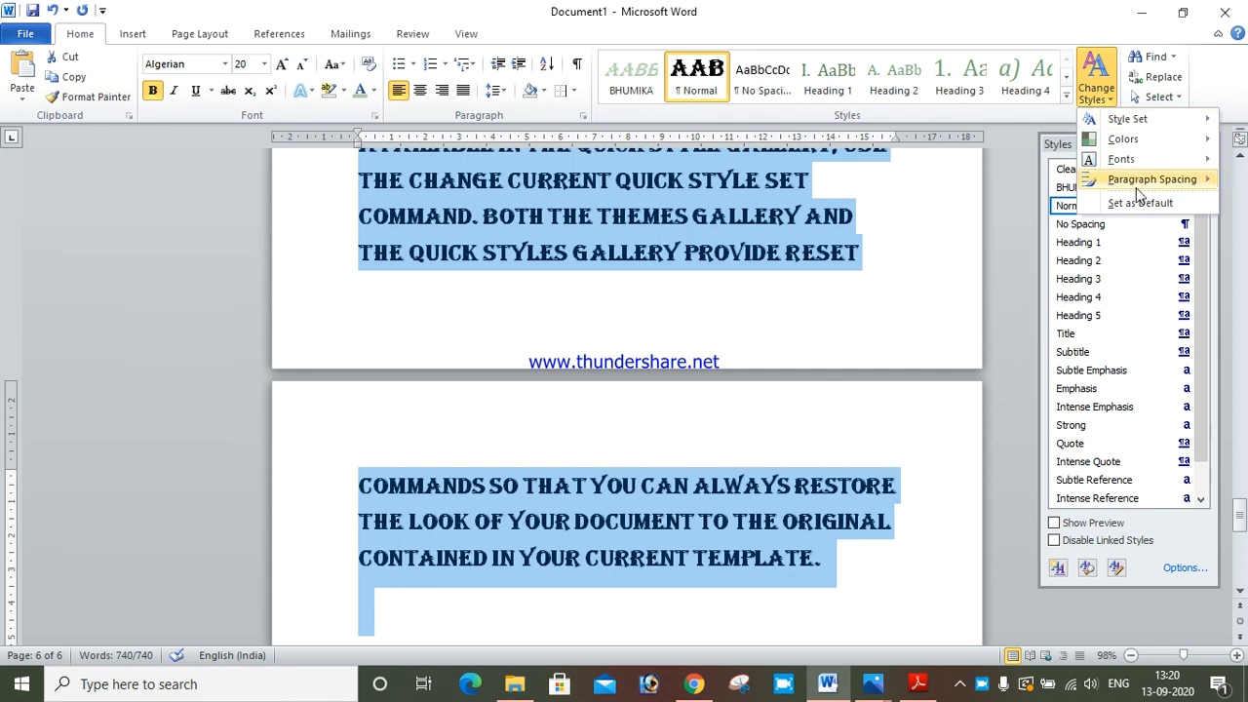
{"action": "mouse_move", "coordinate": [1150, 179]}
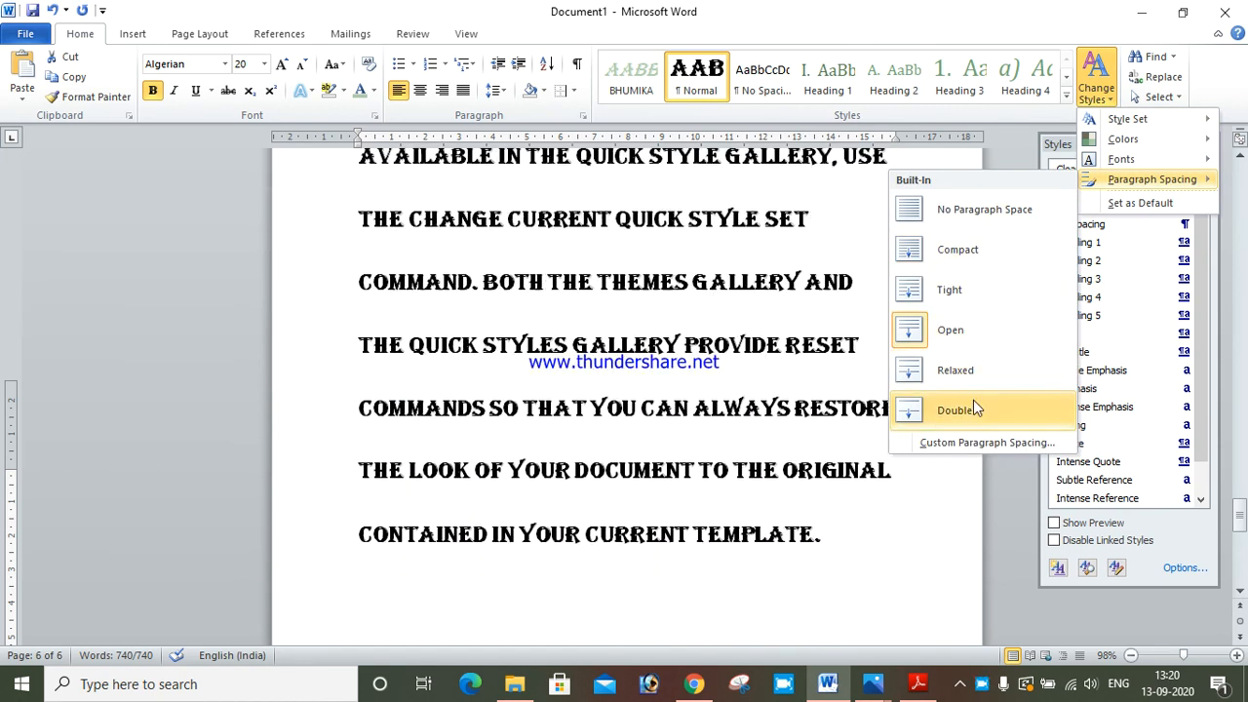
{"action": "left_click", "coordinate": [975, 332]}
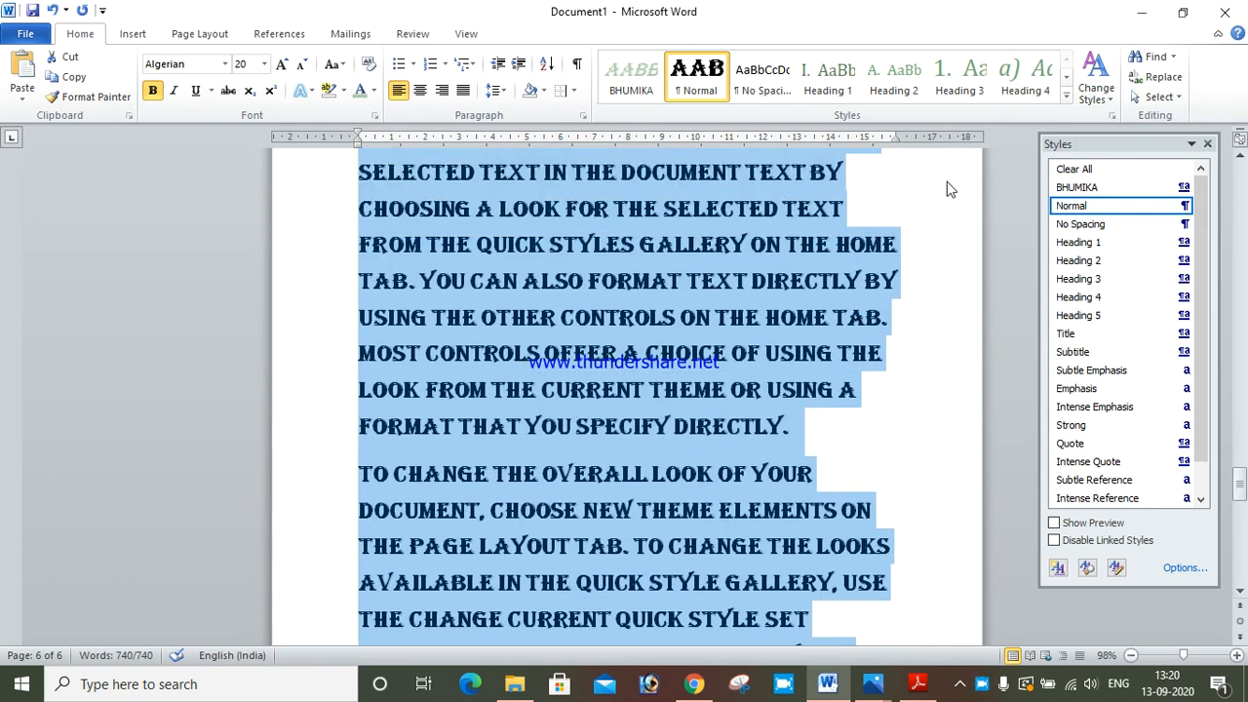
{"action": "left_click", "coordinate": [1068, 99]}
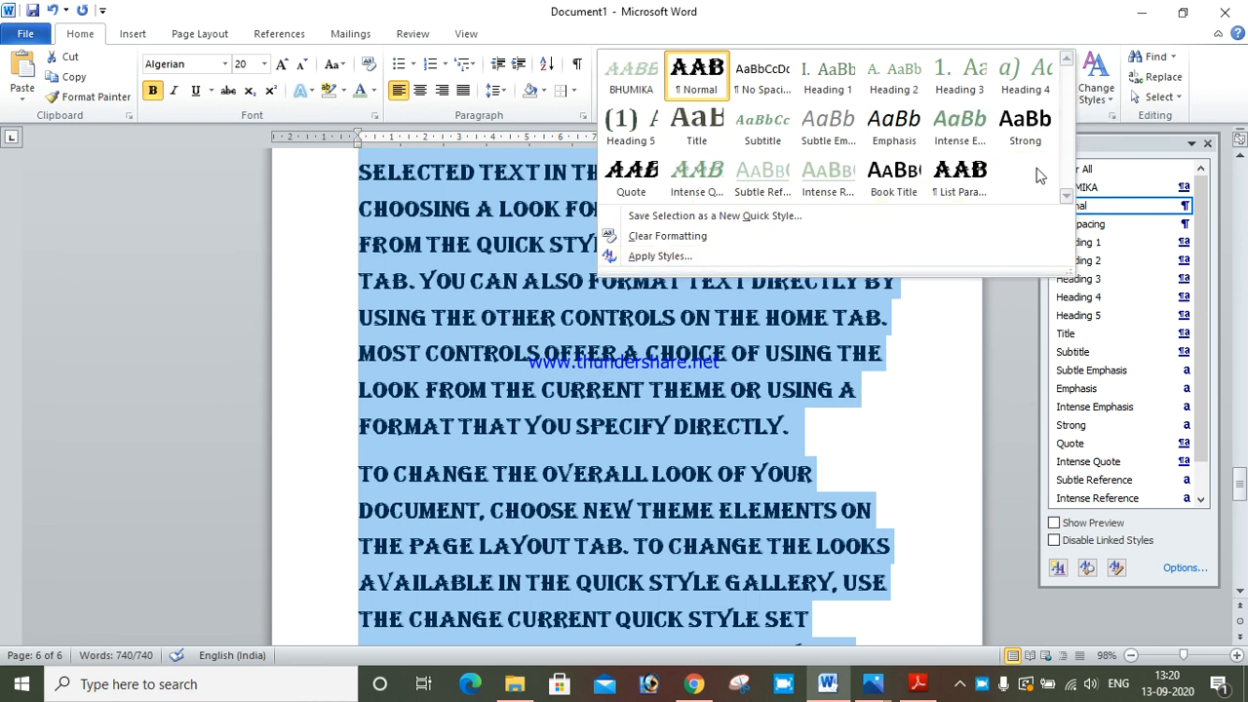
{"action": "left_click", "coordinate": [1110, 100]}
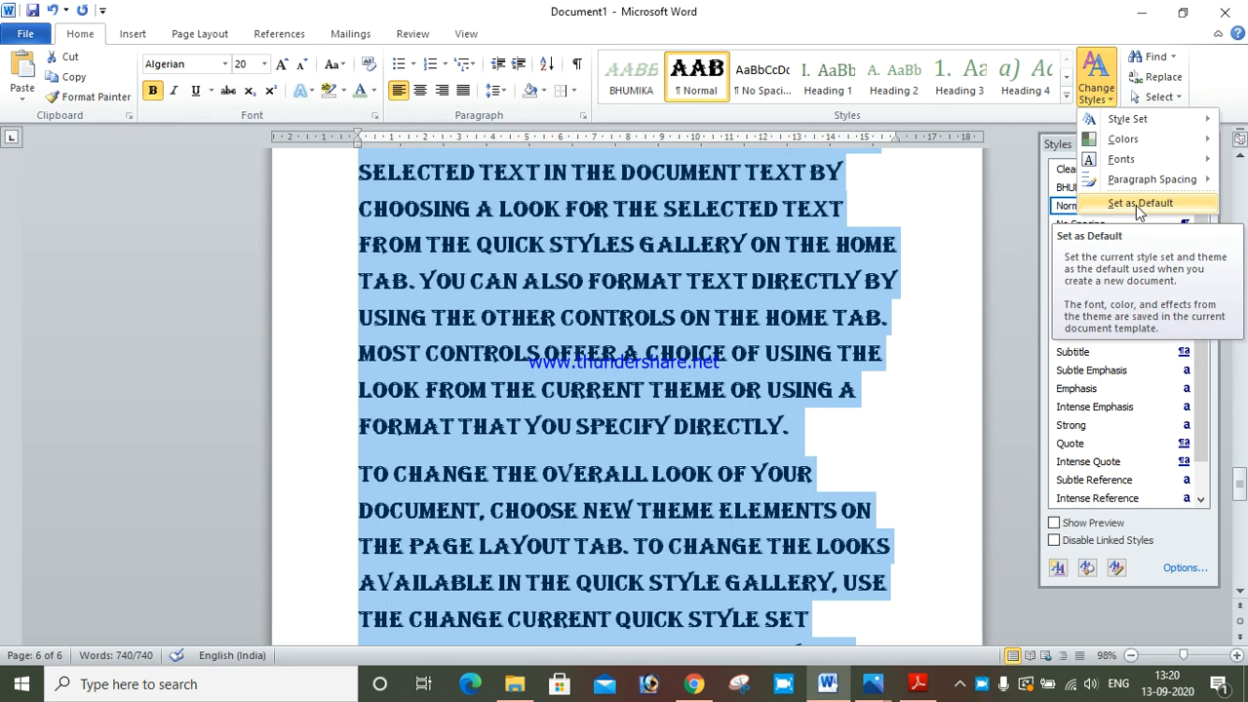
{"action": "mouse_move", "coordinate": [1122, 139]}
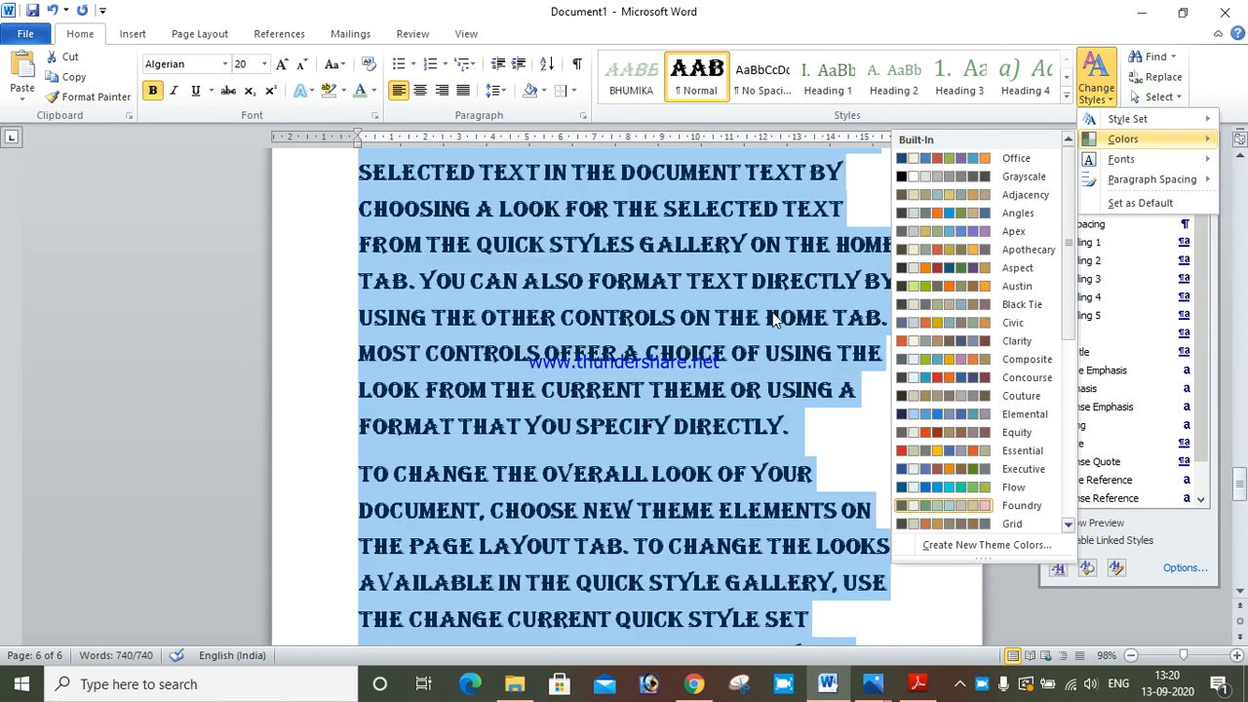
{"action": "left_click", "coordinate": [772, 312]}
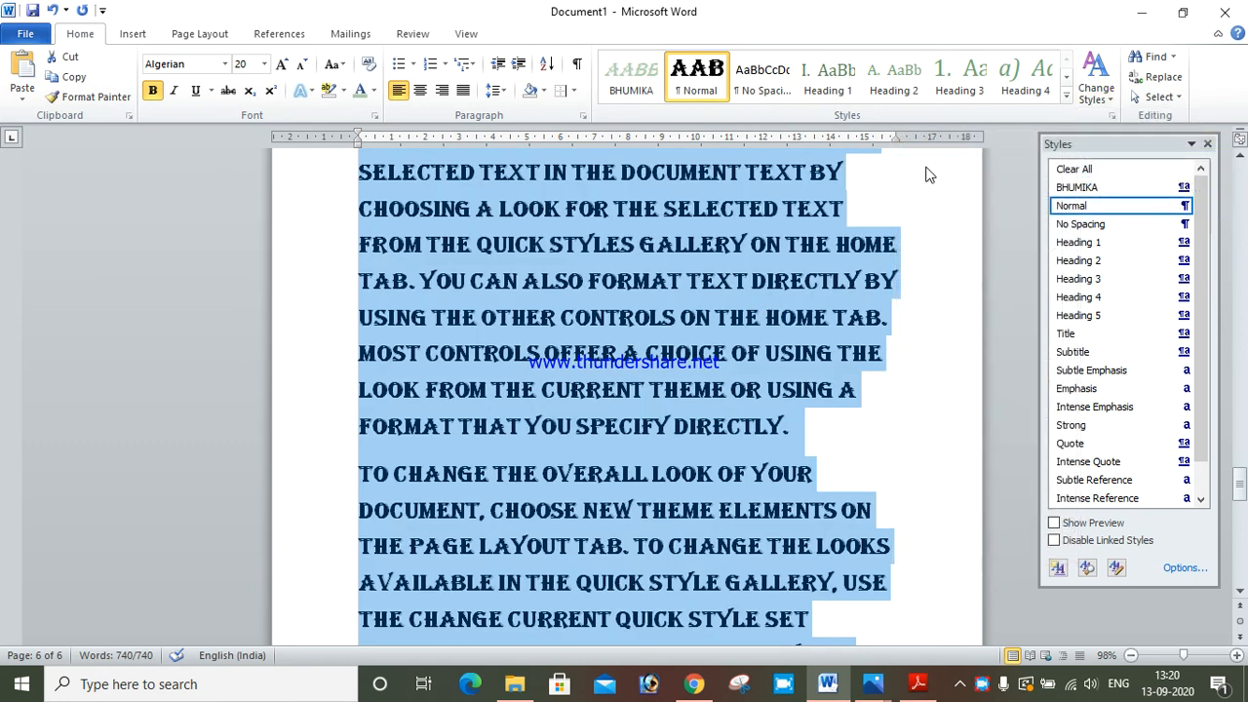
- Search the document for "the" with Find and look through the highlighted matches
{"action": "left_click", "coordinate": [1175, 57]}
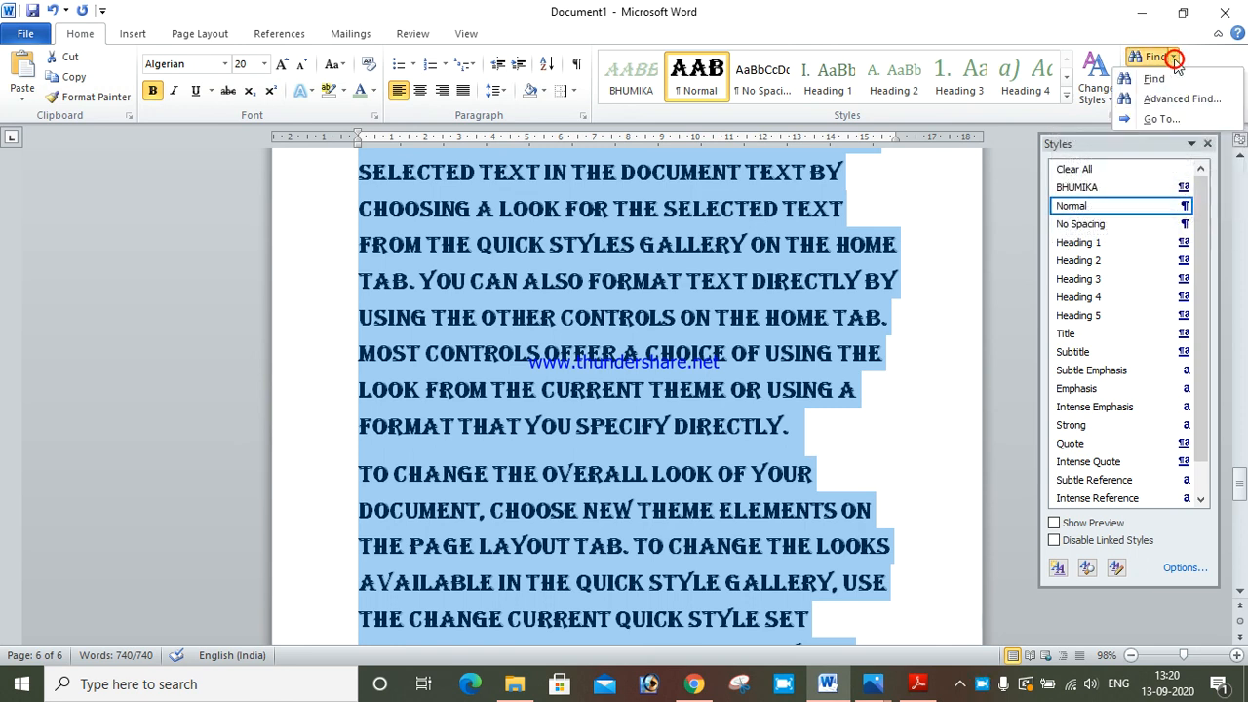
{"action": "left_click", "coordinate": [1177, 76]}
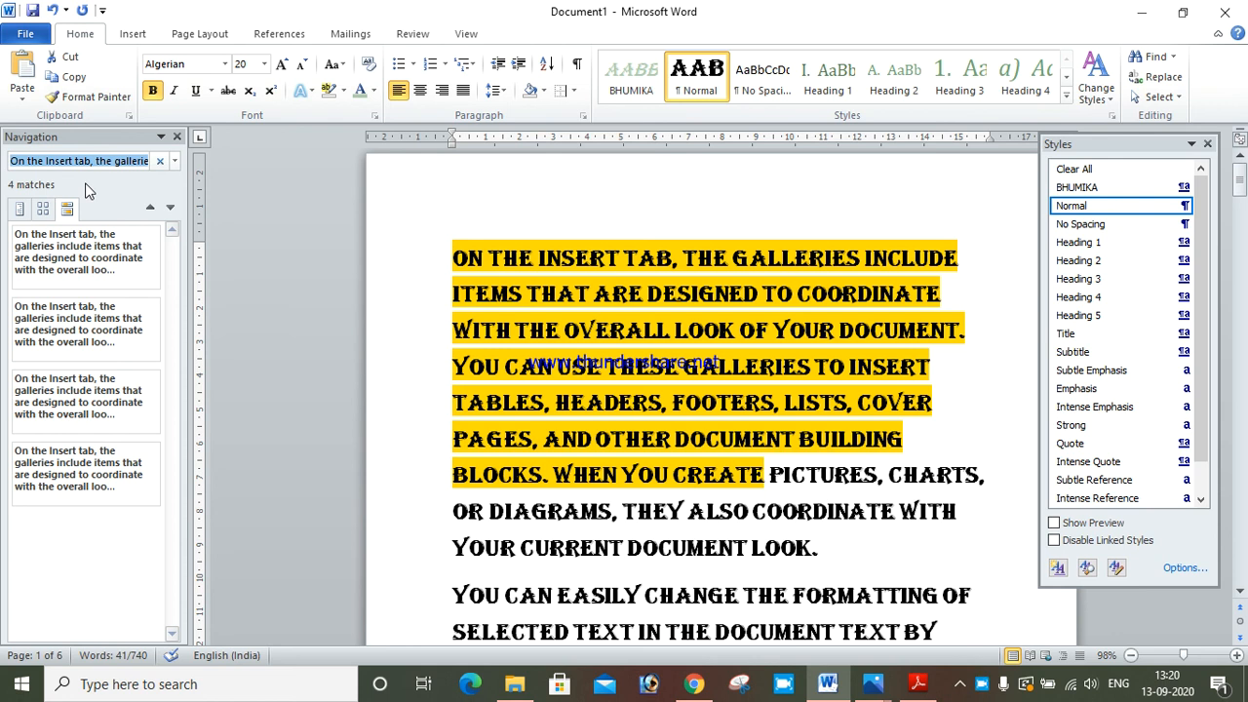
{"action": "type", "text": "the"}
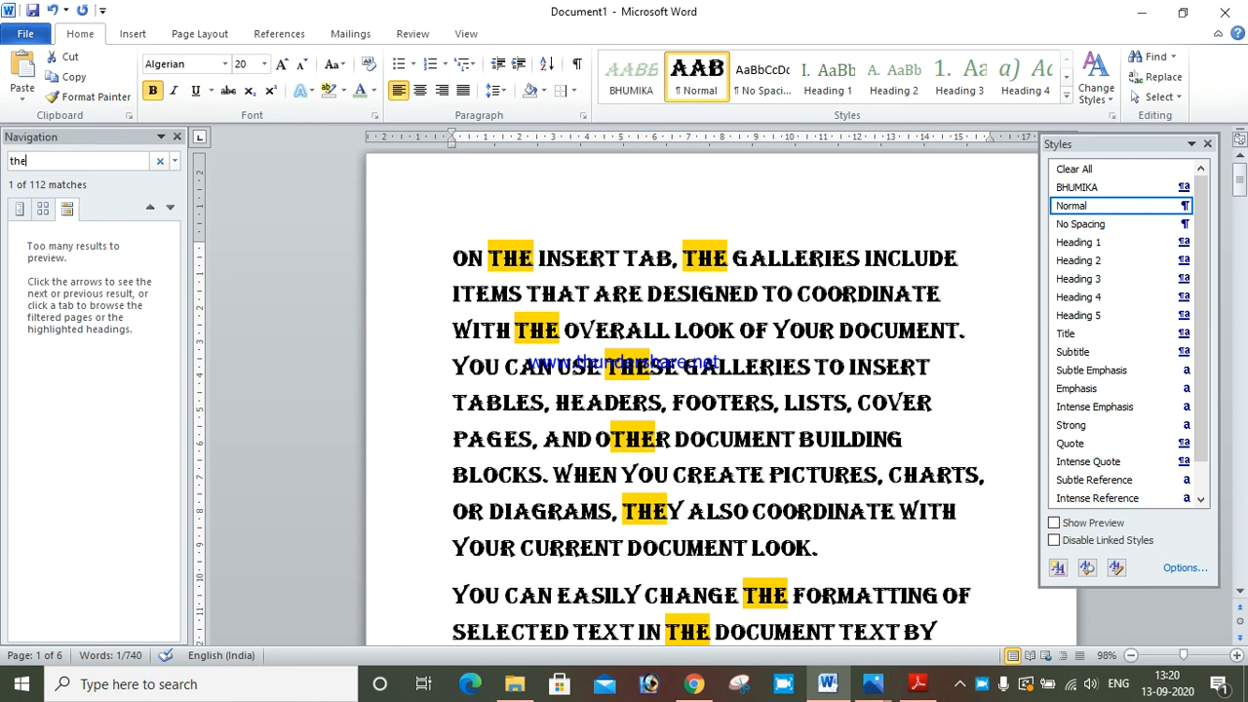
{"action": "scroll", "coordinate": [654, 189], "scroll_direction": "down", "scroll_amount": 7}
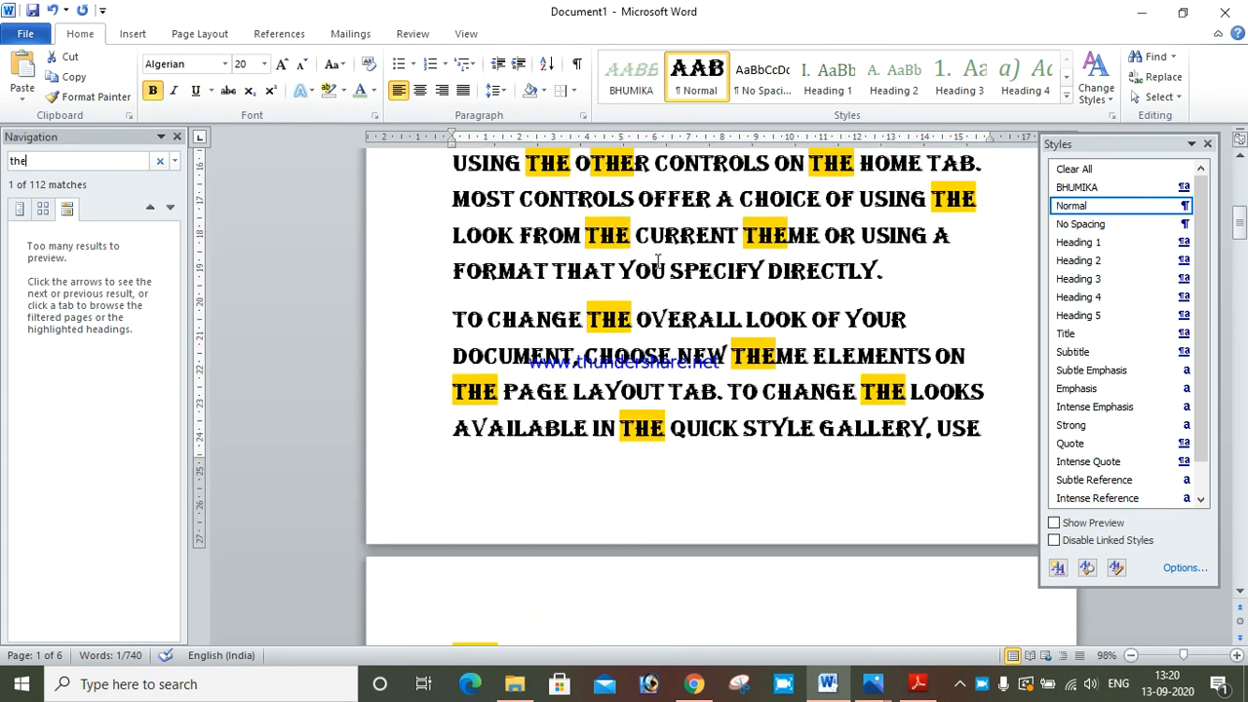
{"action": "scroll", "coordinate": [663, 256], "scroll_direction": "up", "scroll_amount": 5}
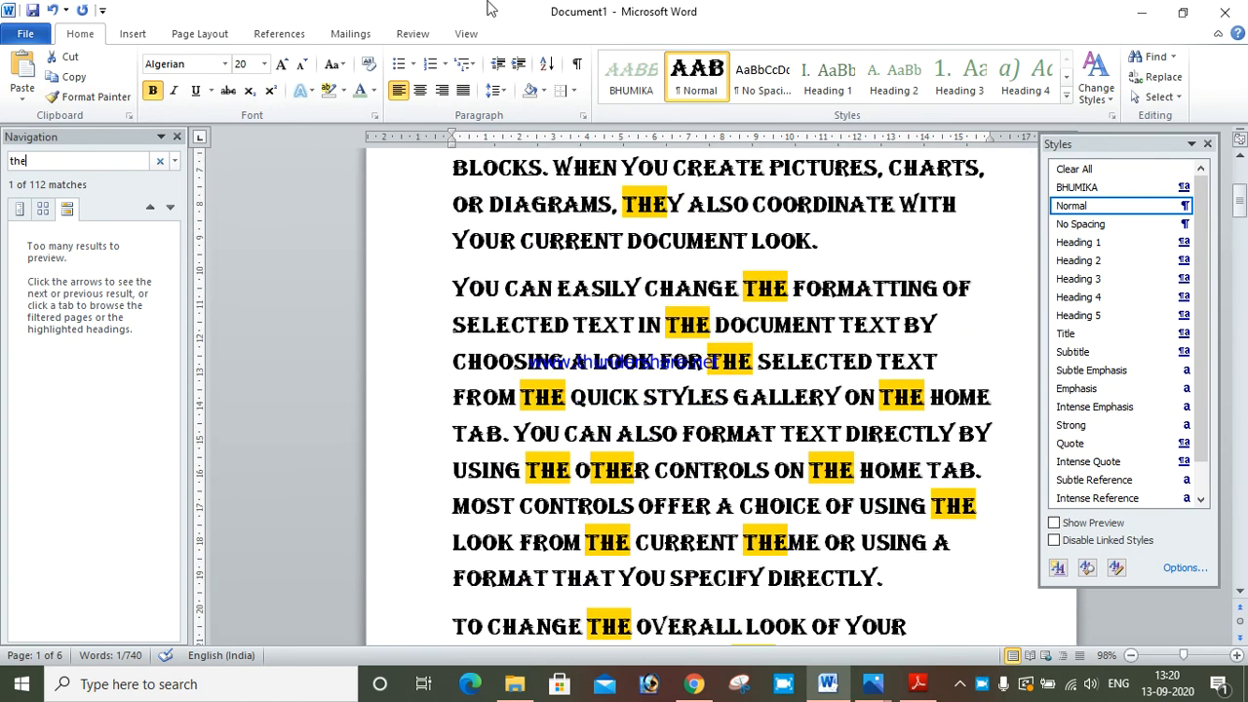
- Jump to page 4 of the document with Go To, and close the Find and Replace dialog
{"action": "left_click", "coordinate": [1108, 101]}
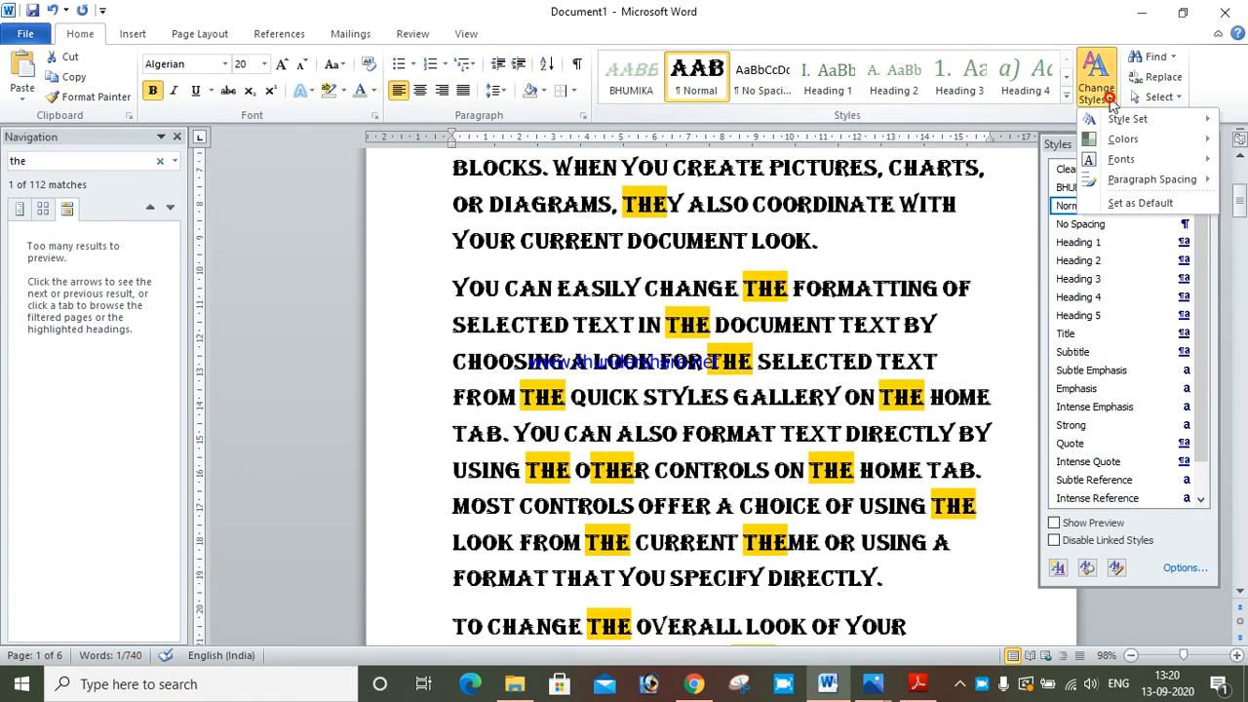
{"action": "left_click", "coordinate": [1177, 59]}
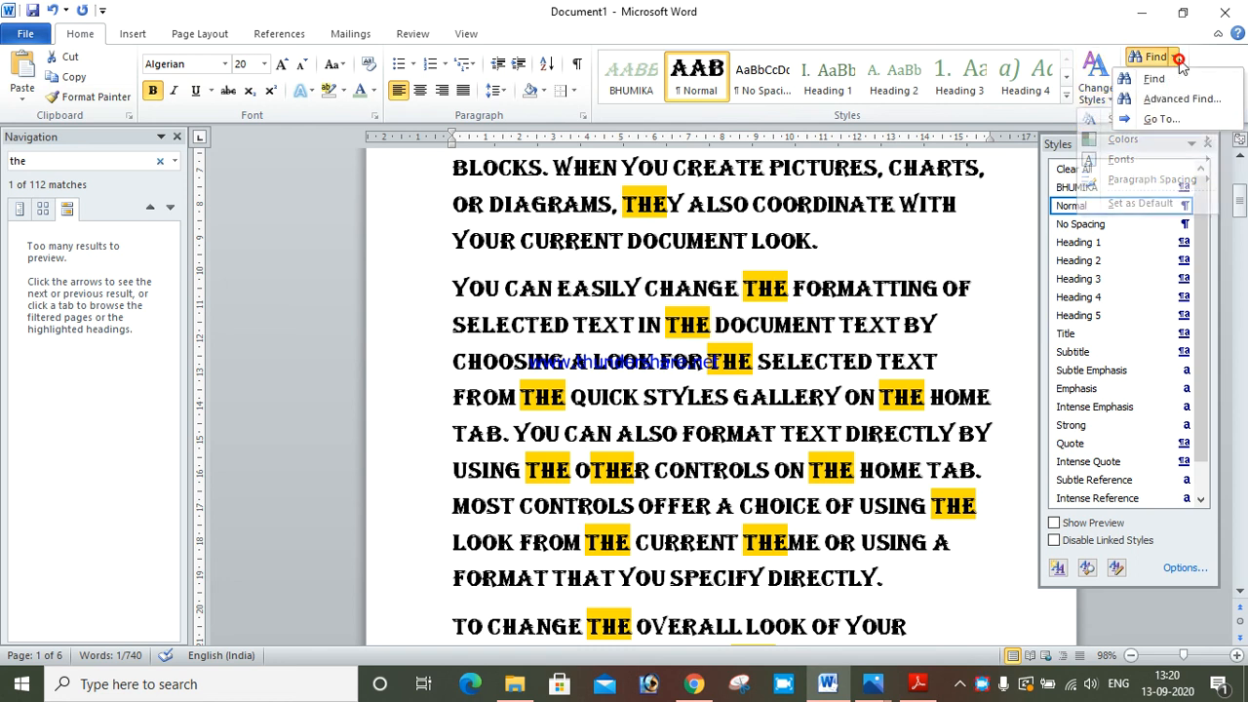
{"action": "left_click", "coordinate": [1159, 119]}
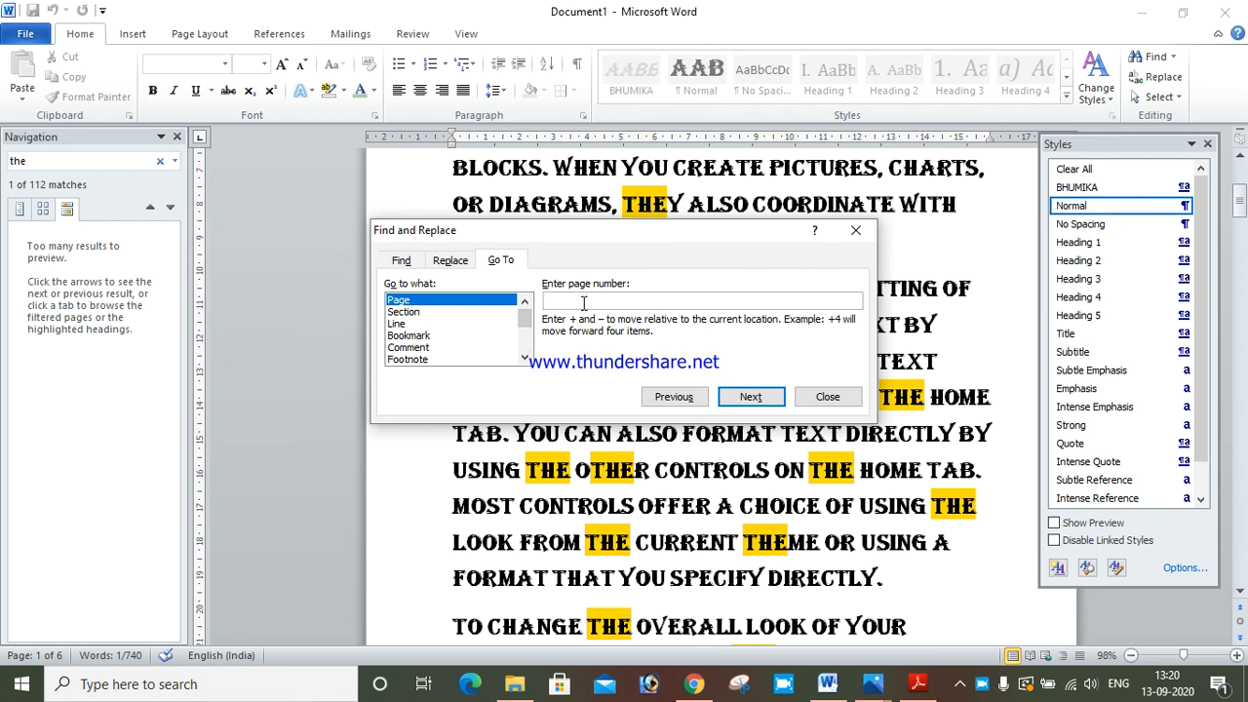
{"action": "type", "text": "4"}
{"action": "left_click", "coordinate": [751, 397]}
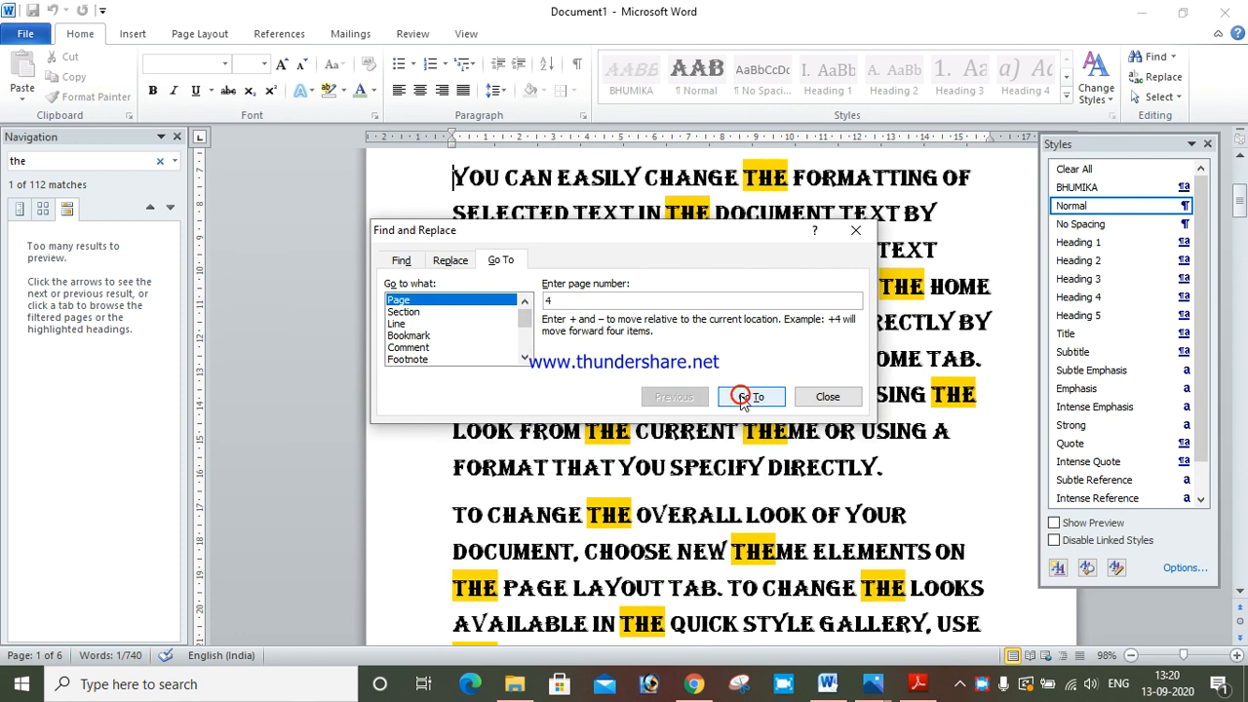
{"action": "left_click", "coordinate": [855, 231]}
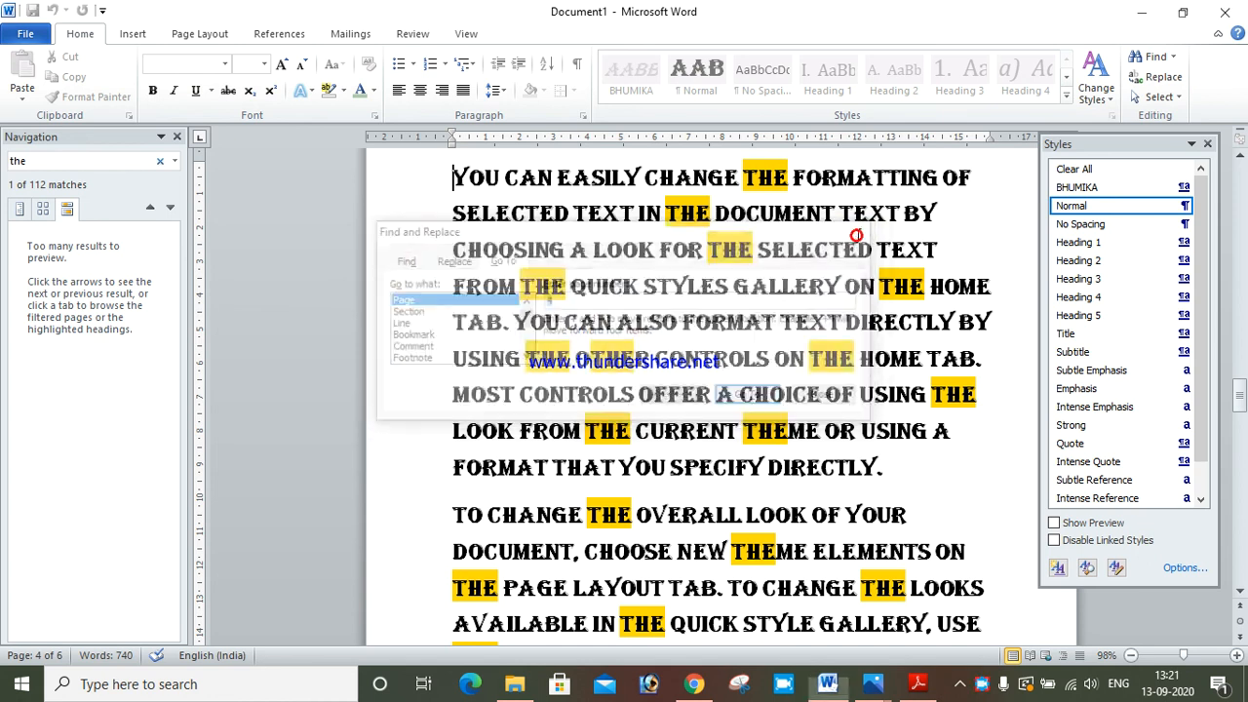
- Close the Styles pane, replace every "the" in the document with "Bhumika Computer Academy", and select the first replaced phrase
{"action": "left_click", "coordinate": [1206, 146]}
{"action": "left_click", "coordinate": [1160, 77]}
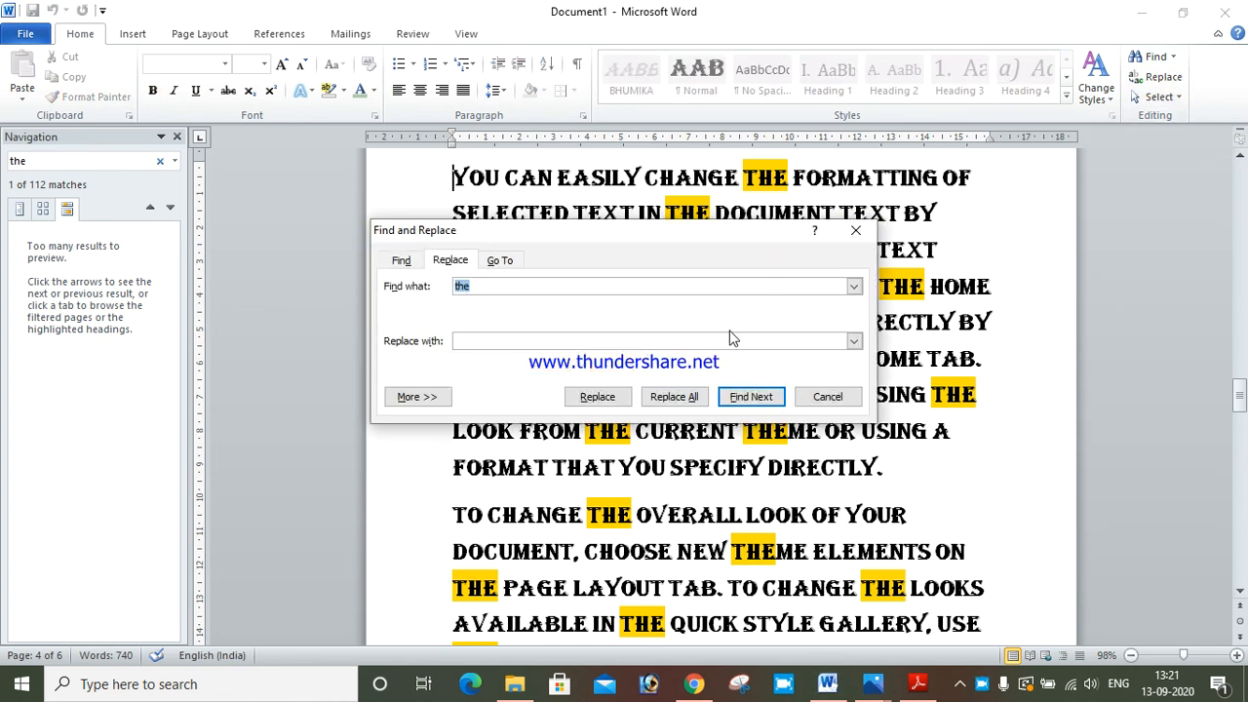
{"action": "type", "text": "the"}
{"action": "left_click", "coordinate": [699, 341]}
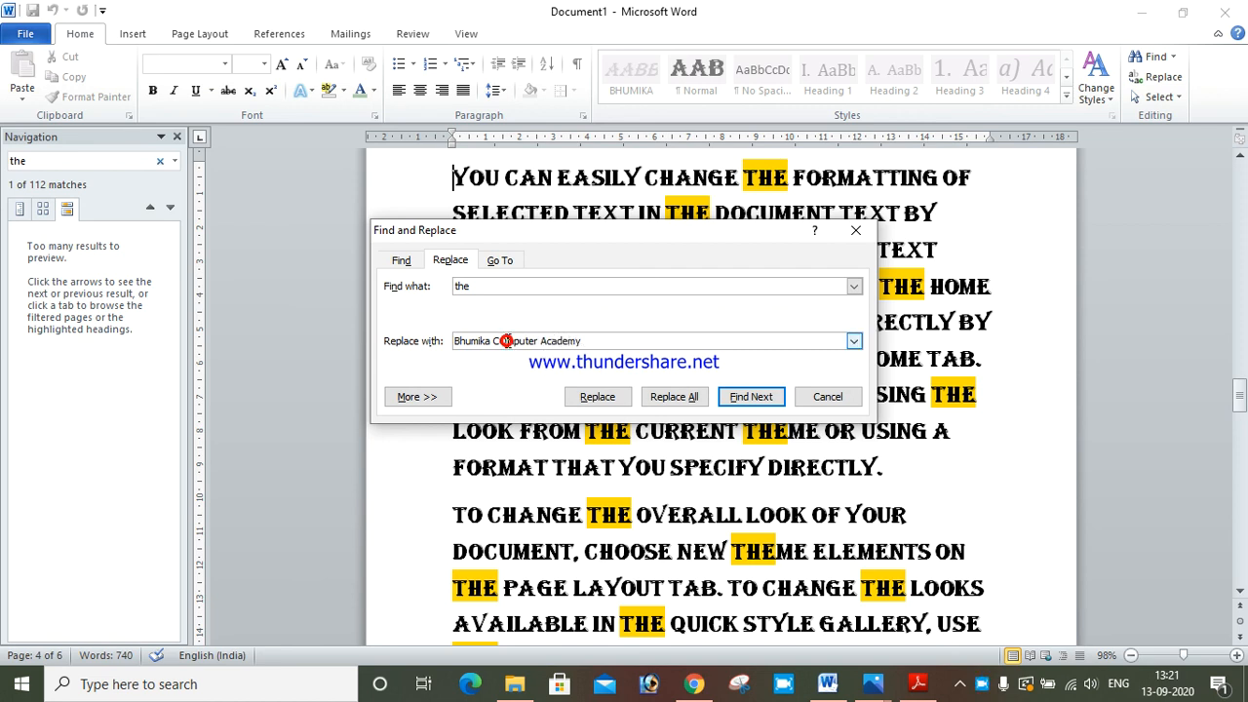
{"action": "left_click", "coordinate": [507, 340]}
{"action": "key", "text": "BackSpace"}
{"action": "type", "text": "o"}
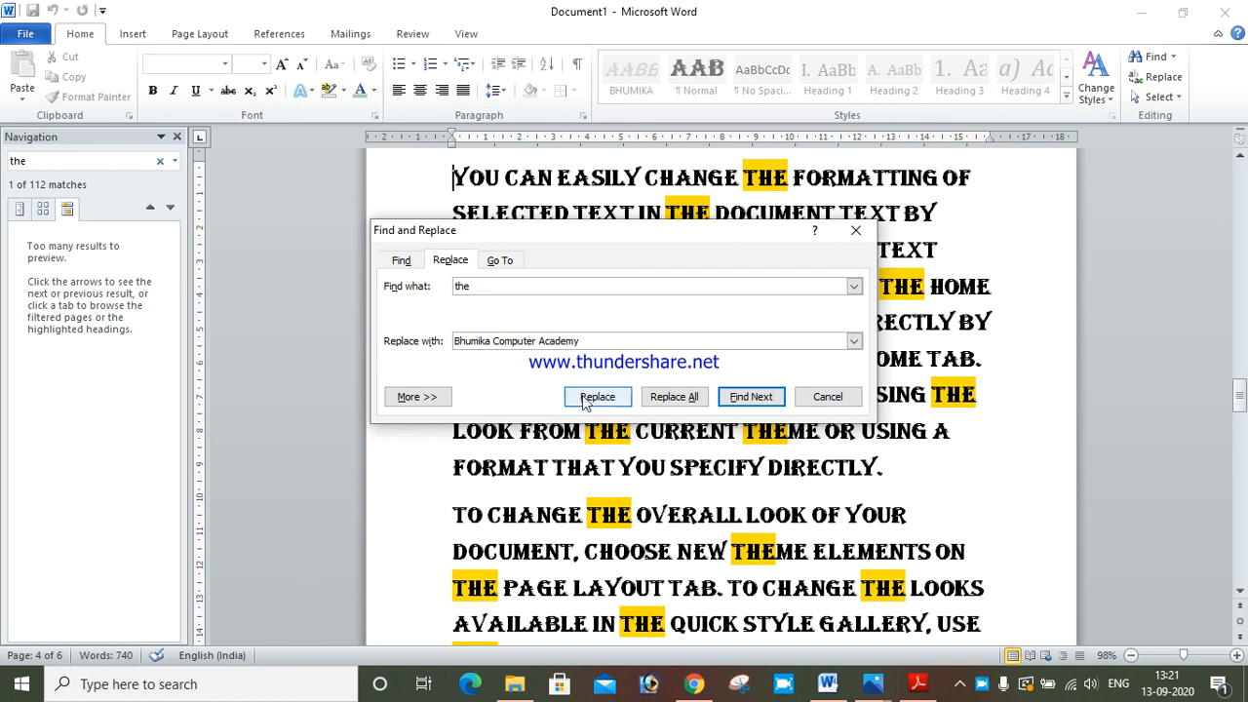
{"action": "left_click", "coordinate": [670, 395]}
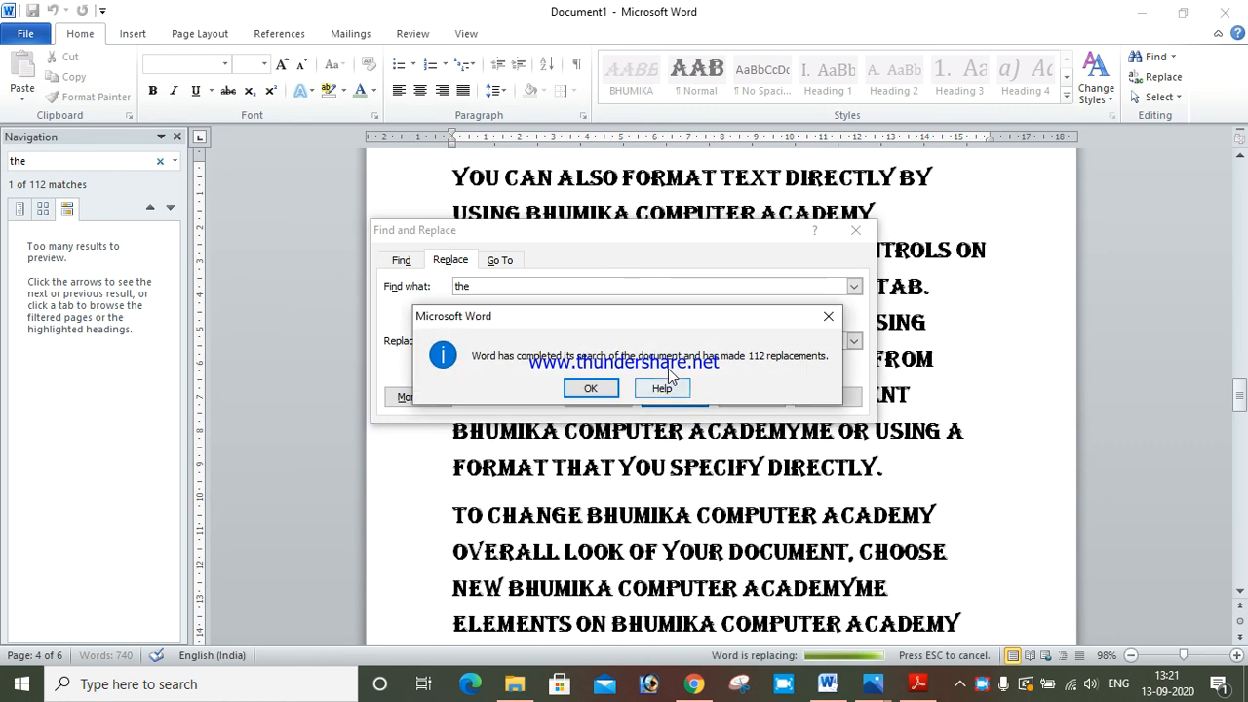
{"action": "left_click", "coordinate": [589, 387]}
{"action": "left_click", "coordinate": [855, 230]}
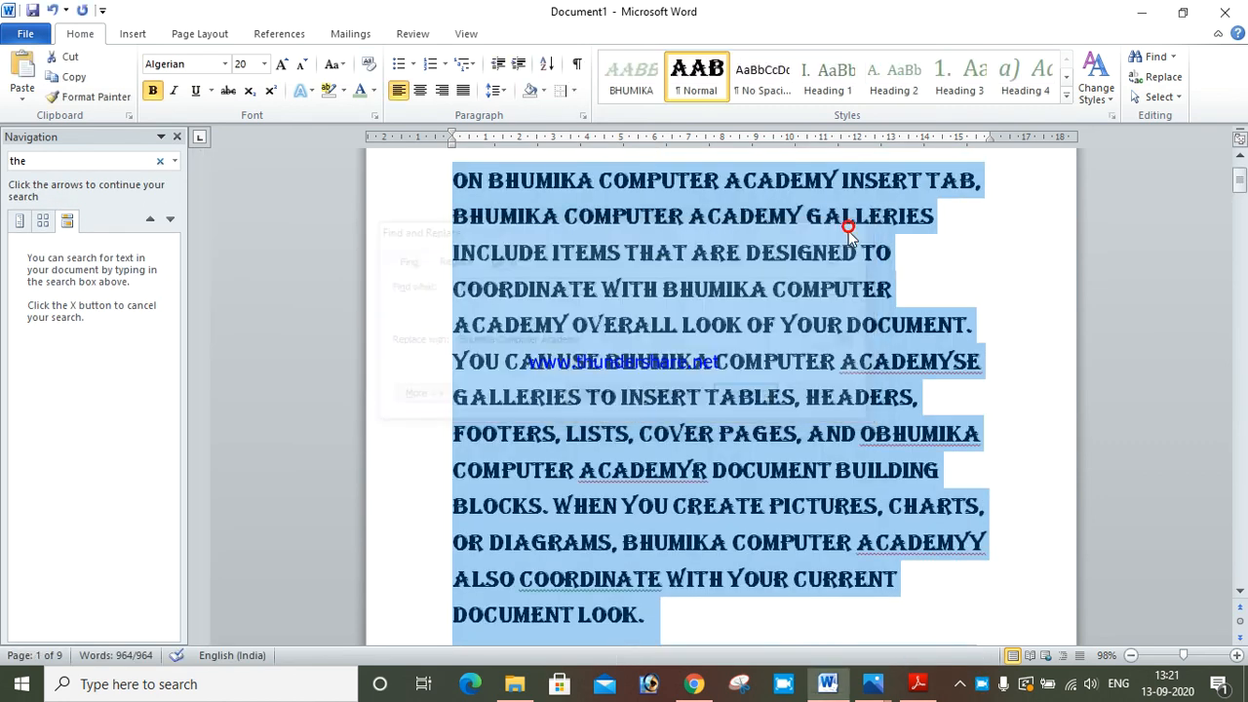
{"action": "scroll", "coordinate": [848, 242], "scroll_direction": "up", "scroll_amount": 1}
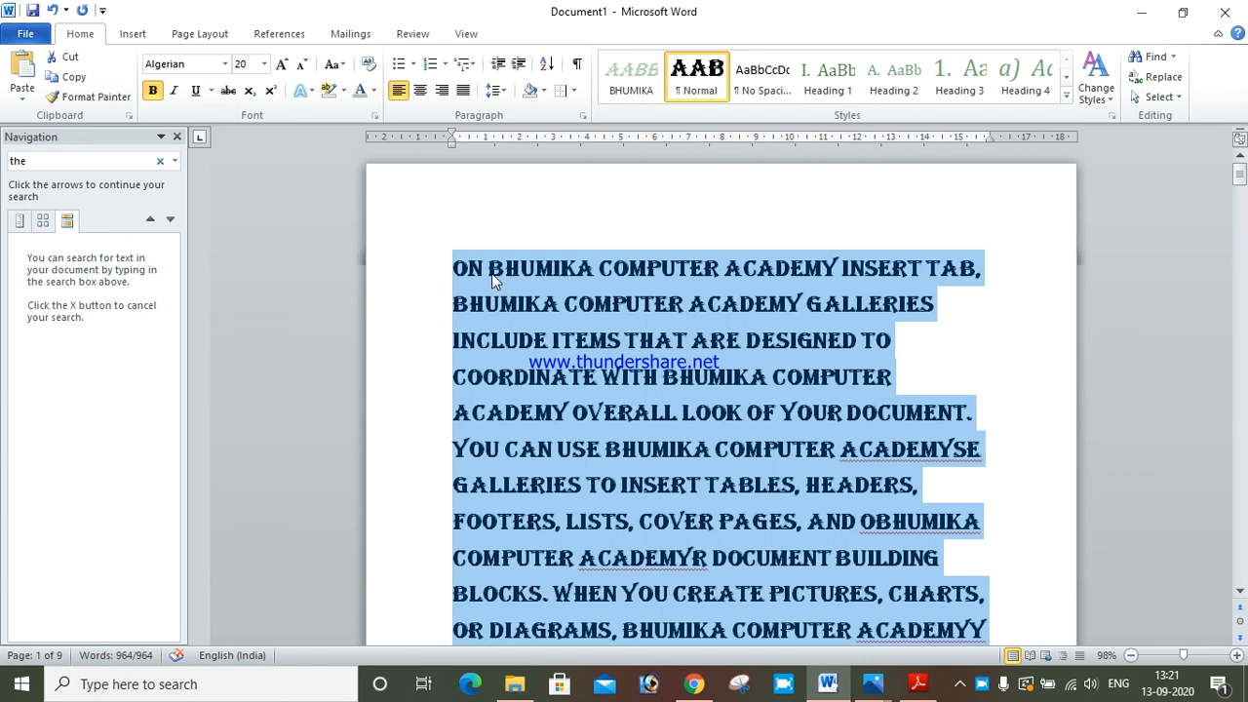
{"action": "left_click_drag", "start_coordinate": [489, 273], "coordinate": [791, 274]}
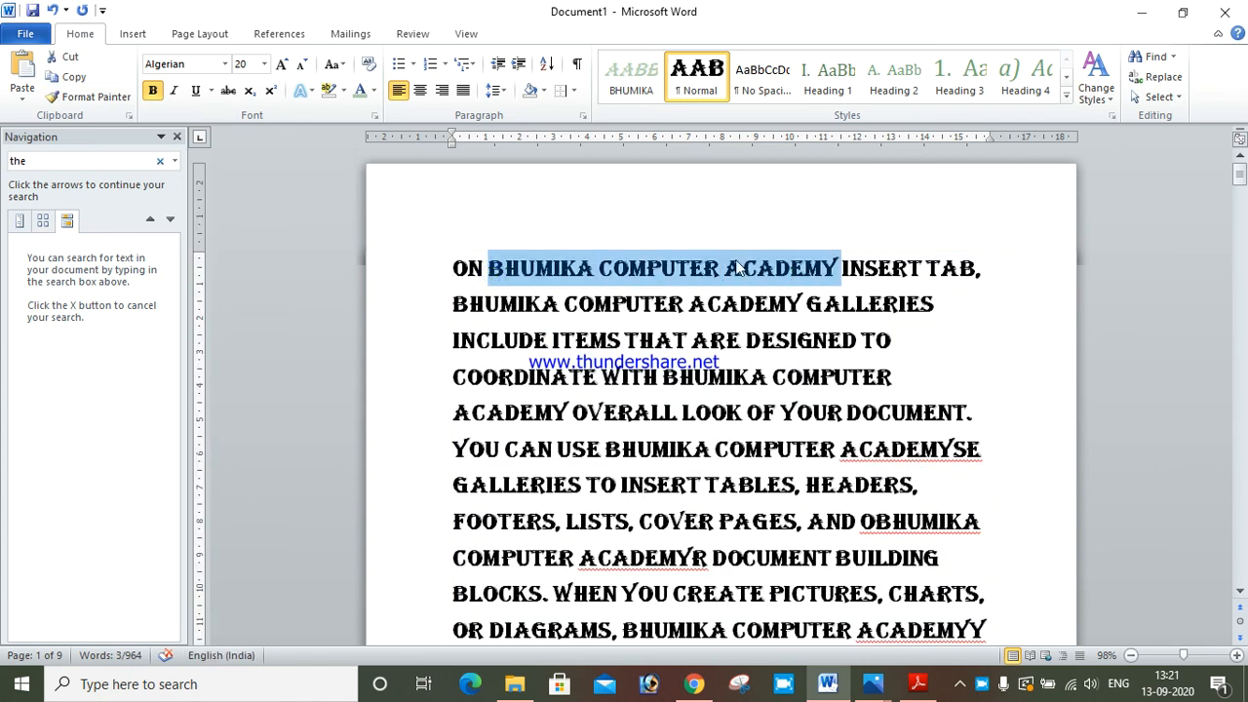
- Apply the wavy blue underline to "are designed" and "overall" in the first paragraph
{"action": "left_click", "coordinate": [1174, 100]}
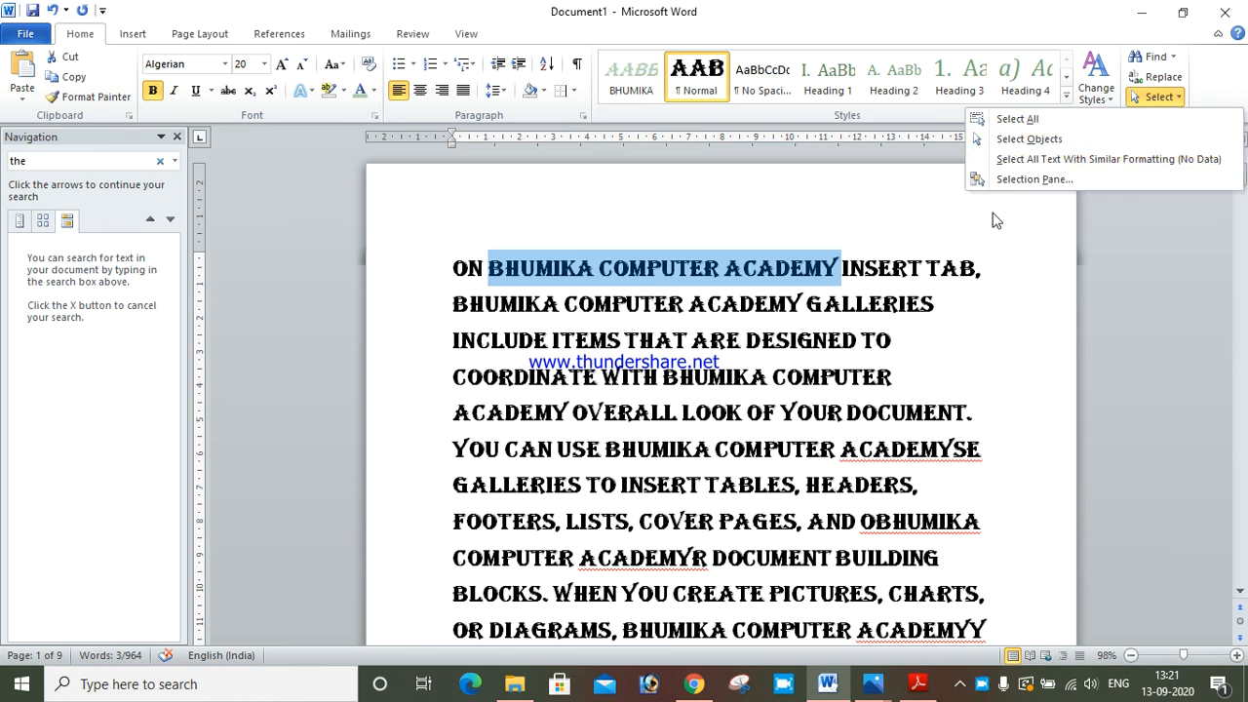
{"action": "left_click", "coordinate": [887, 282]}
{"action": "double_click", "coordinate": [759, 341]}
{"action": "left_click_drag", "start_coordinate": [730, 349], "coordinate": [696, 347]}
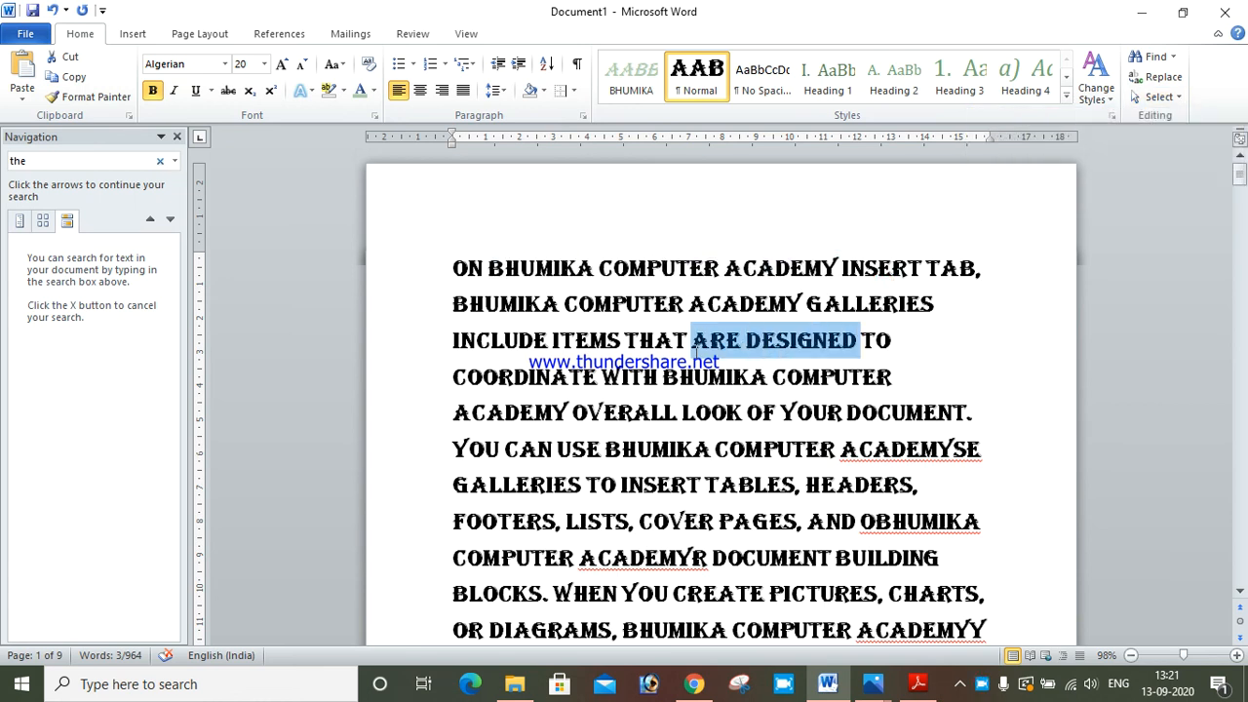
{"action": "left_click", "coordinate": [196, 90]}
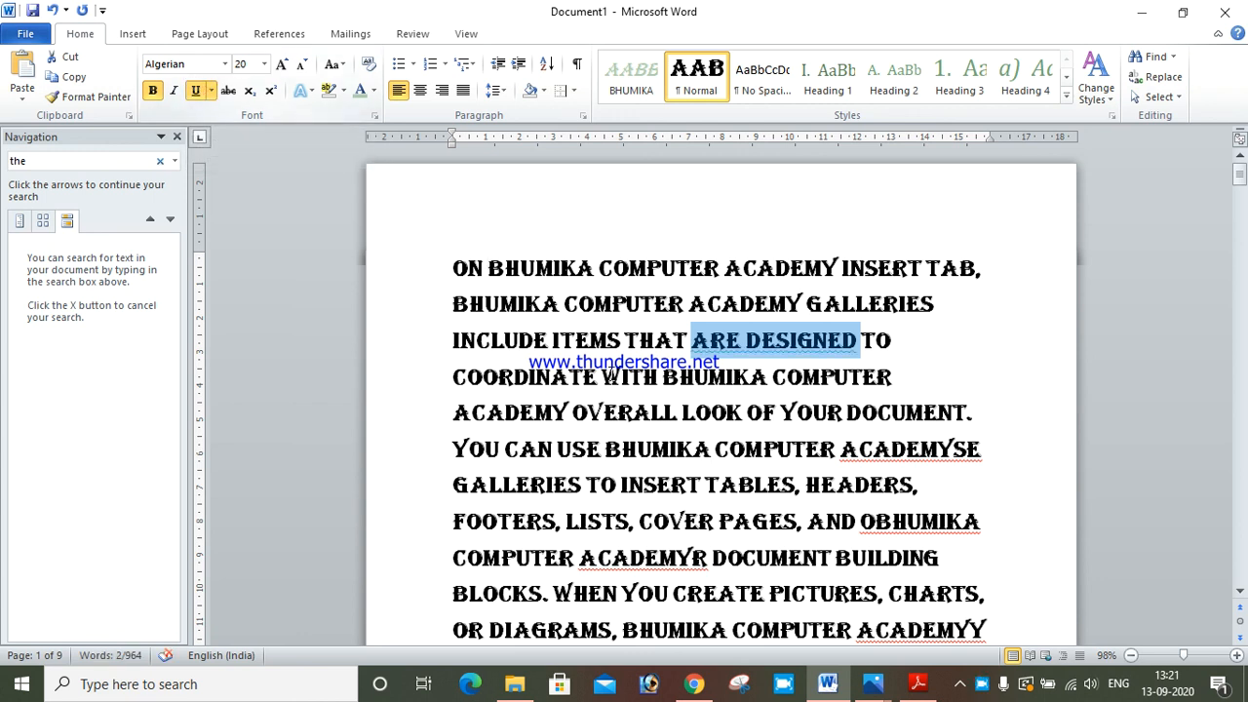
{"action": "left_click_drag", "start_coordinate": [676, 413], "coordinate": [572, 413]}
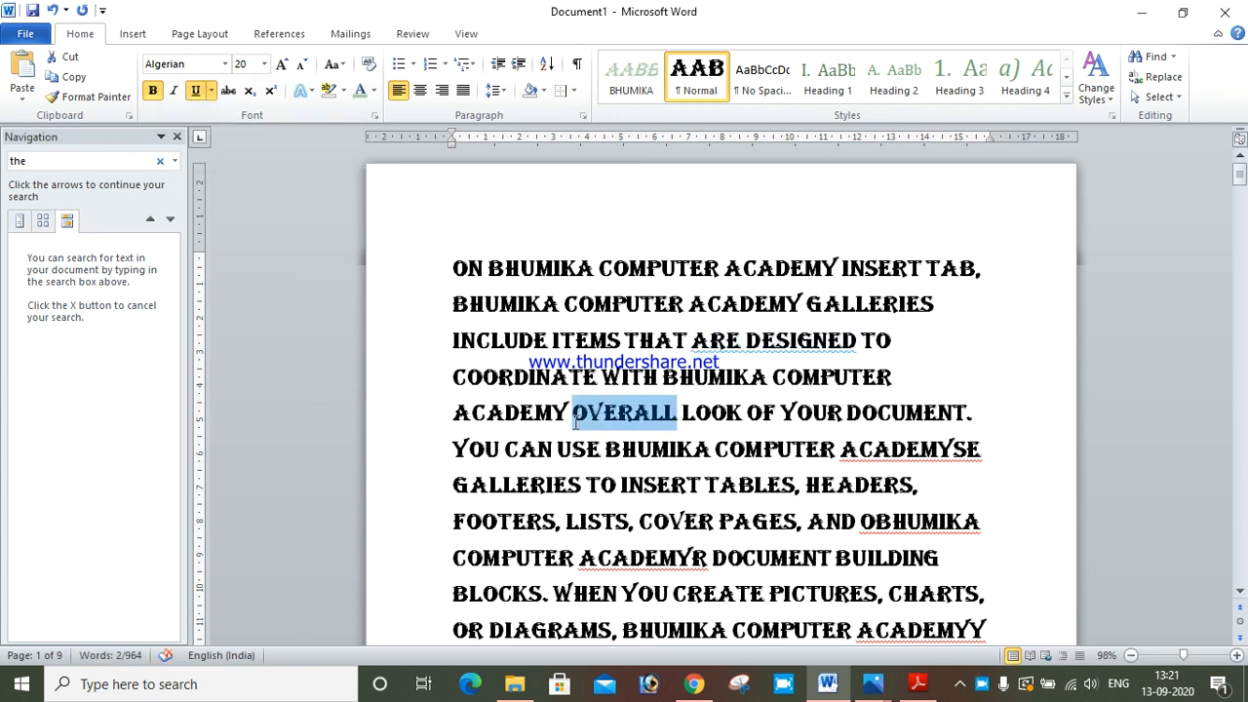
{"action": "left_click", "coordinate": [194, 93]}
{"action": "left_click", "coordinate": [862, 372]}
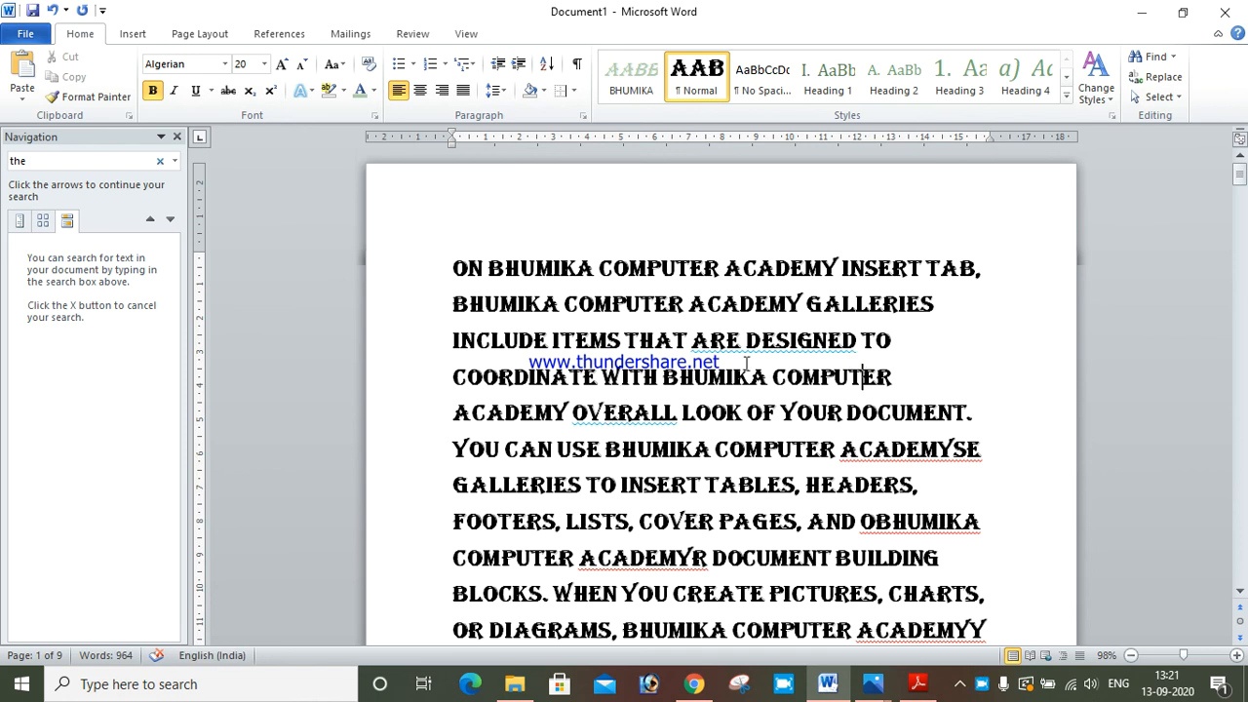
- Select all text formatted like the underlined "are designed", then select the whole document and clear the selection
{"action": "left_click", "coordinate": [1156, 96]}
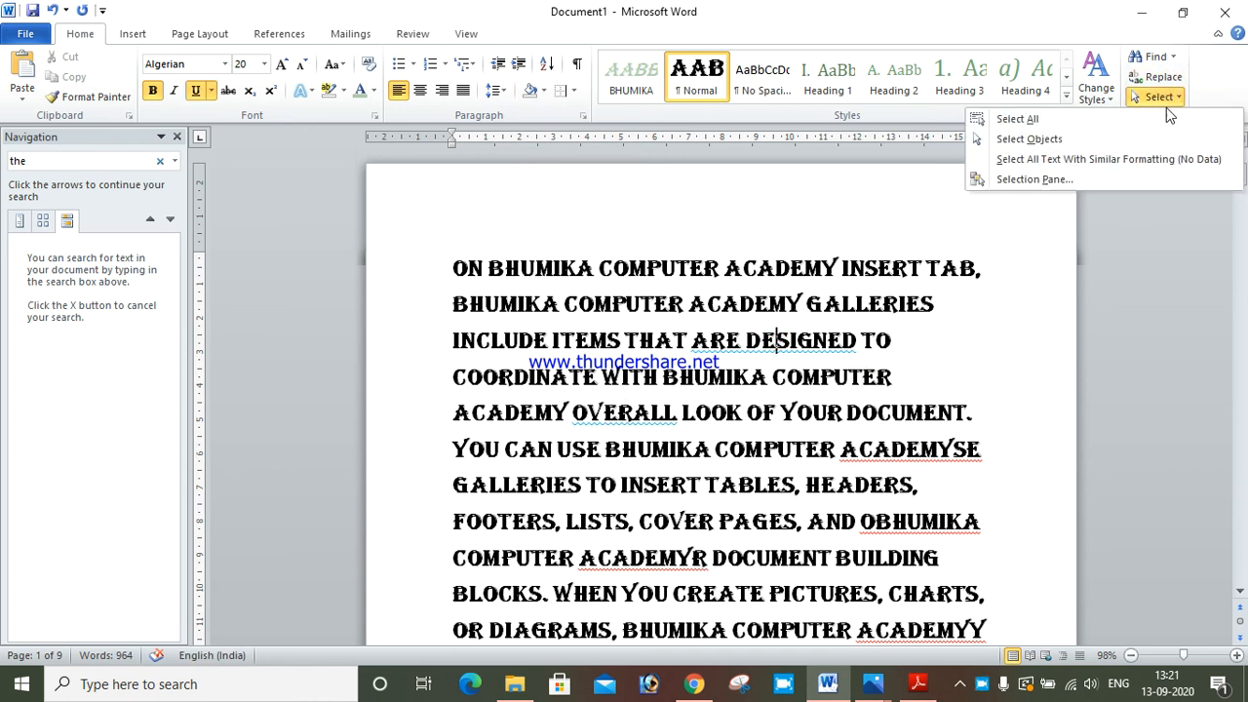
{"action": "left_click", "coordinate": [1118, 158]}
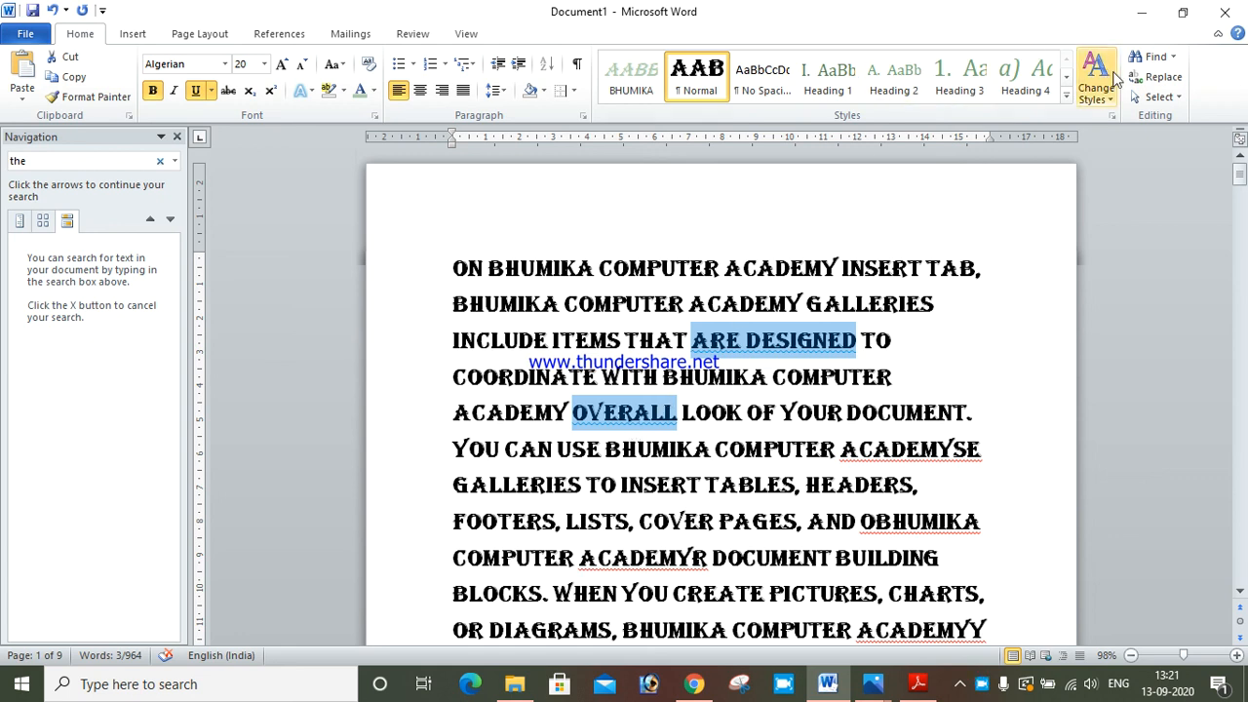
{"action": "left_click", "coordinate": [1160, 96]}
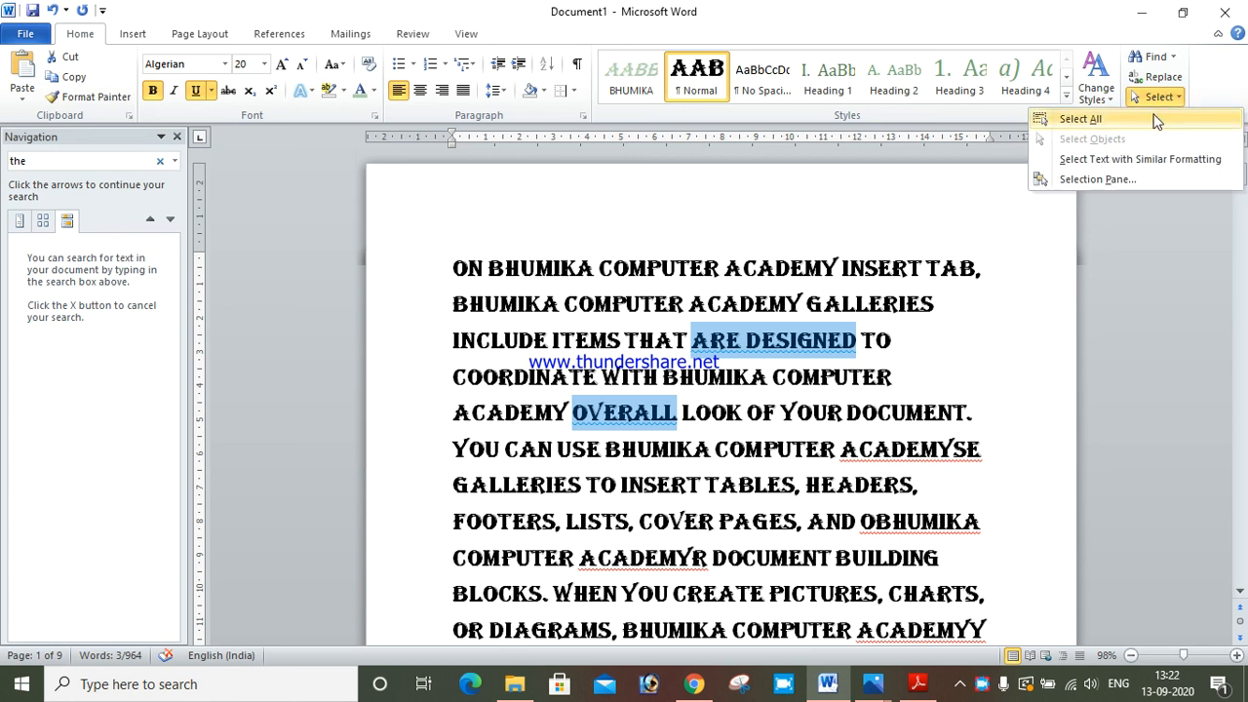
{"action": "left_click", "coordinate": [1084, 120]}
{"action": "left_click", "coordinate": [863, 272]}
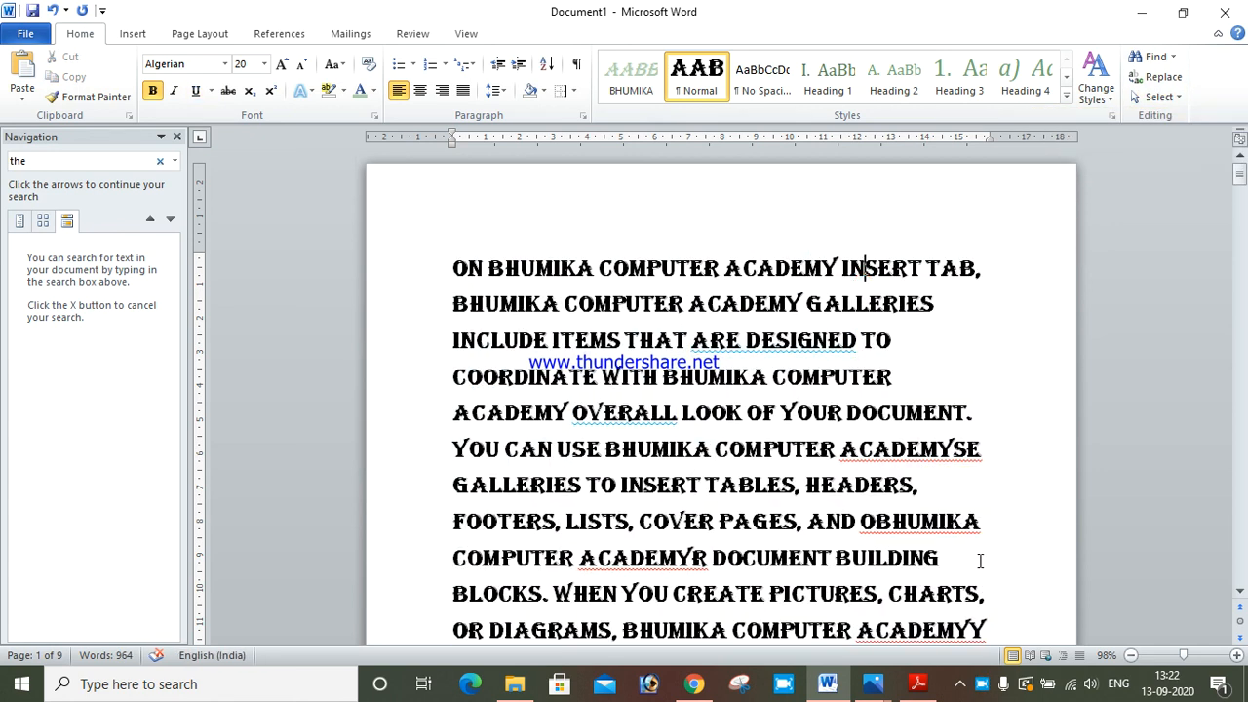
{"action": "right_click", "coordinate": [982, 685]}
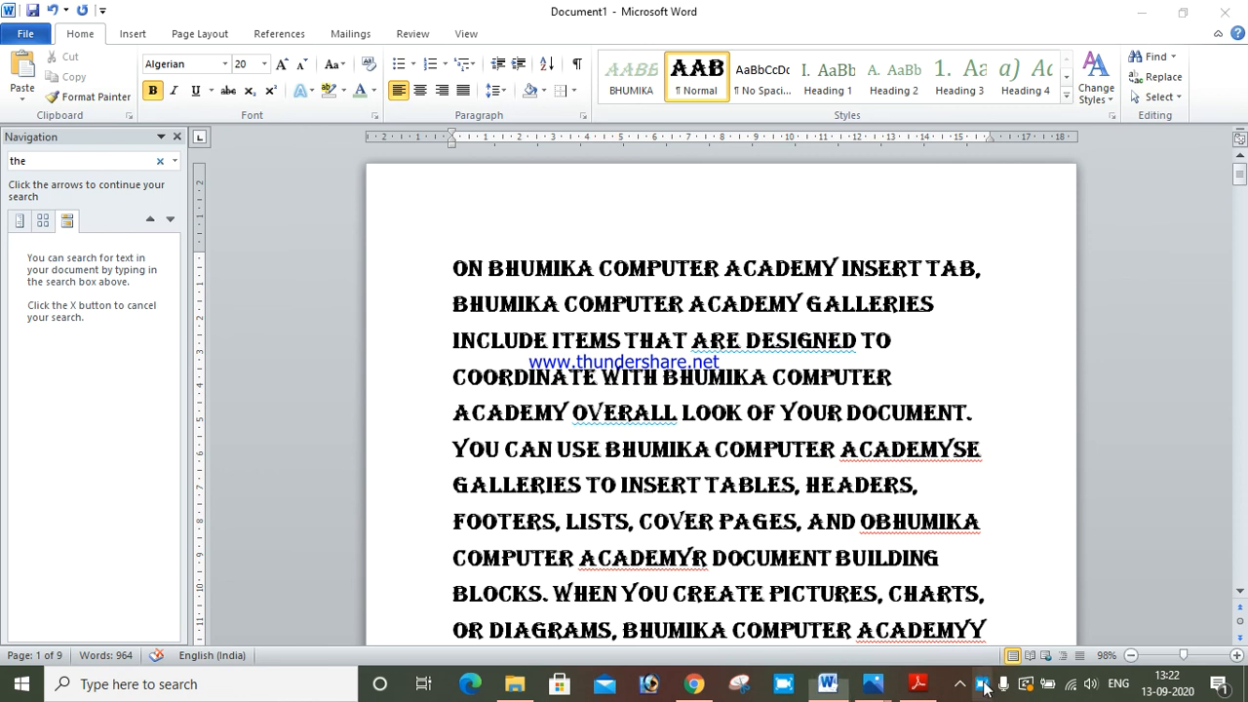
{"action": "left_click", "coordinate": [753, 380]}
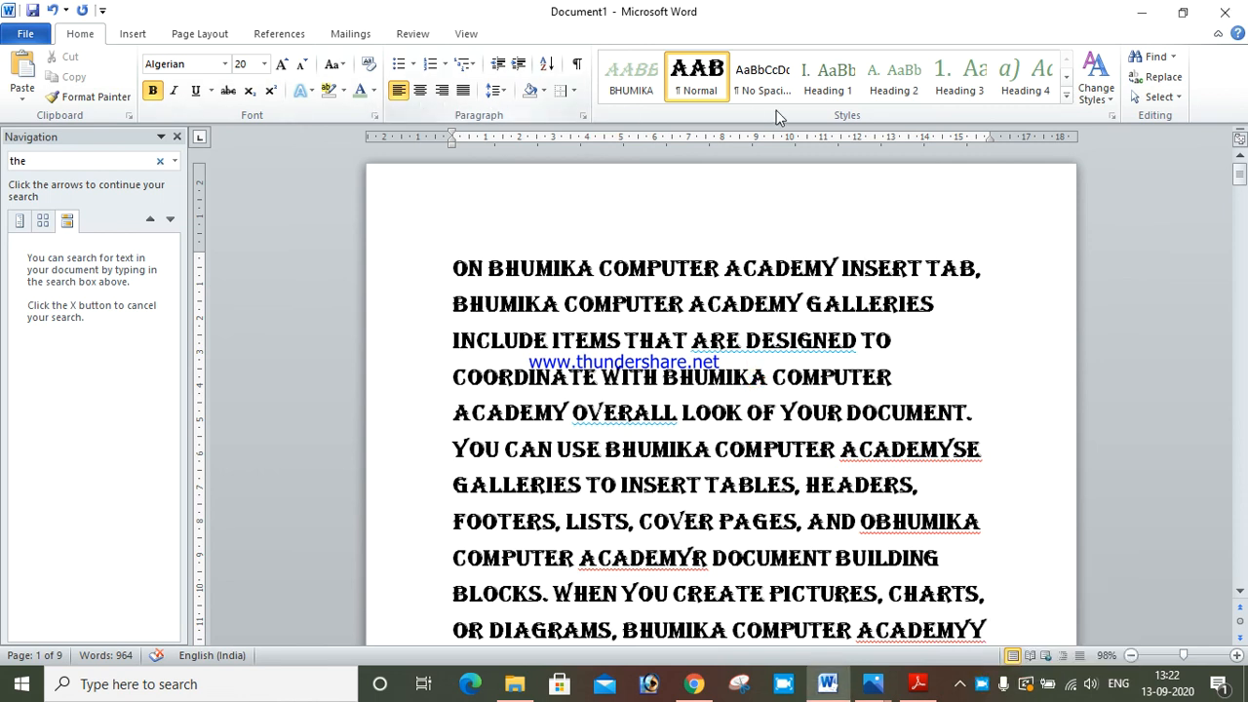